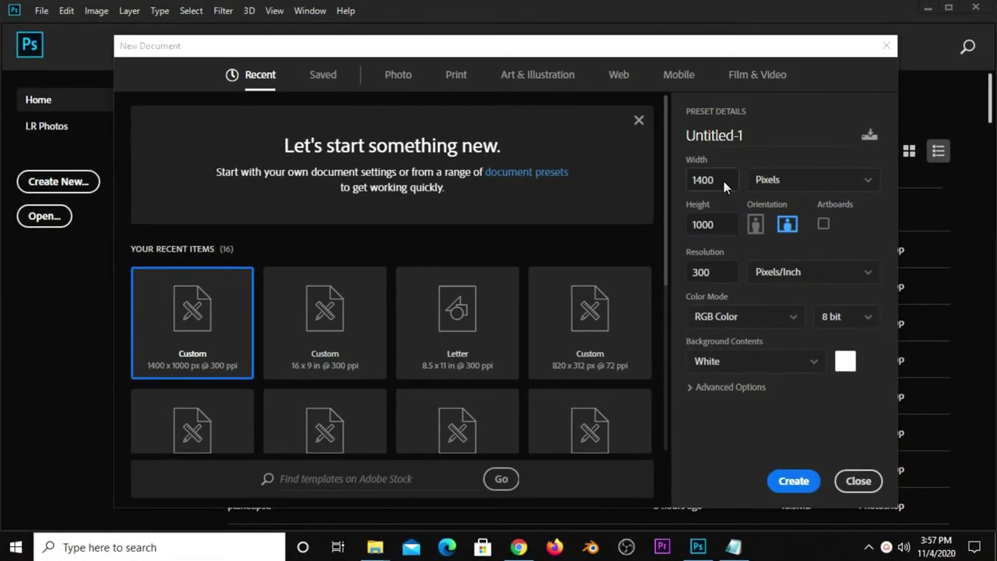
Step: Create a blank 1400 × 1000 px document at 300 ppi
left_click(716, 224)
double_click(717, 225)
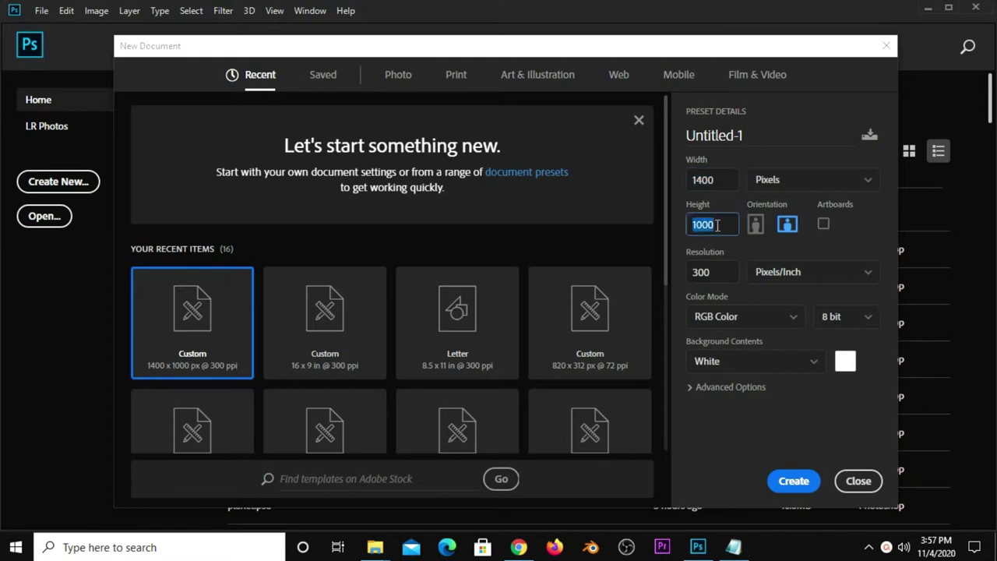
double_click(718, 273)
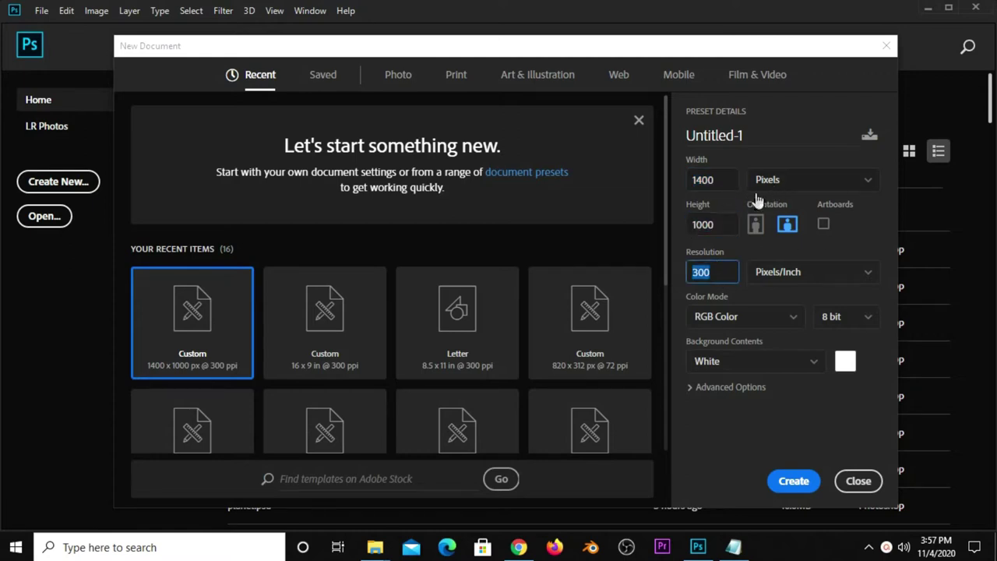
left_click(794, 480)
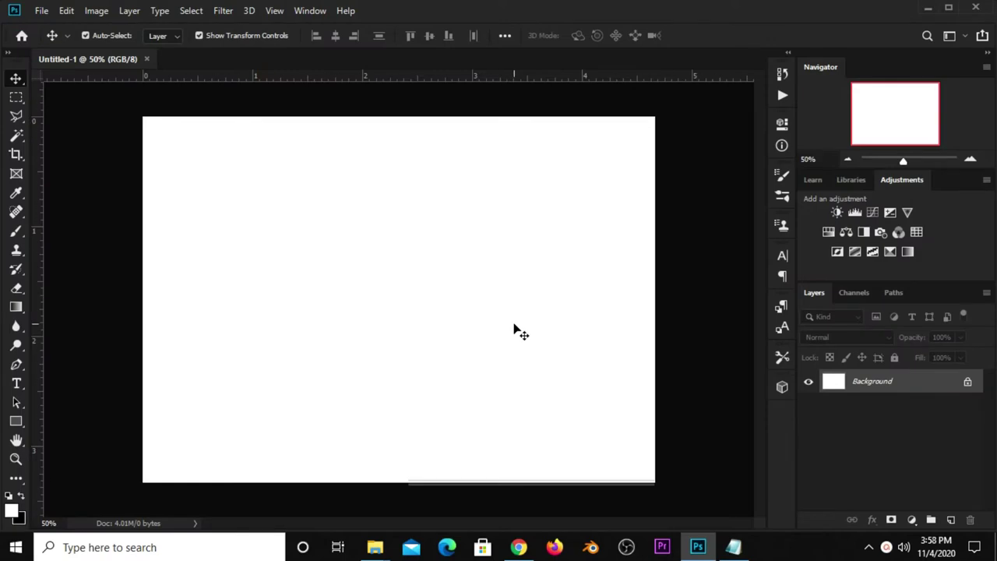
Step: Add a Solid Color fill layer in crimson 8a2332, with a new empty layer above it
left_click(913, 520)
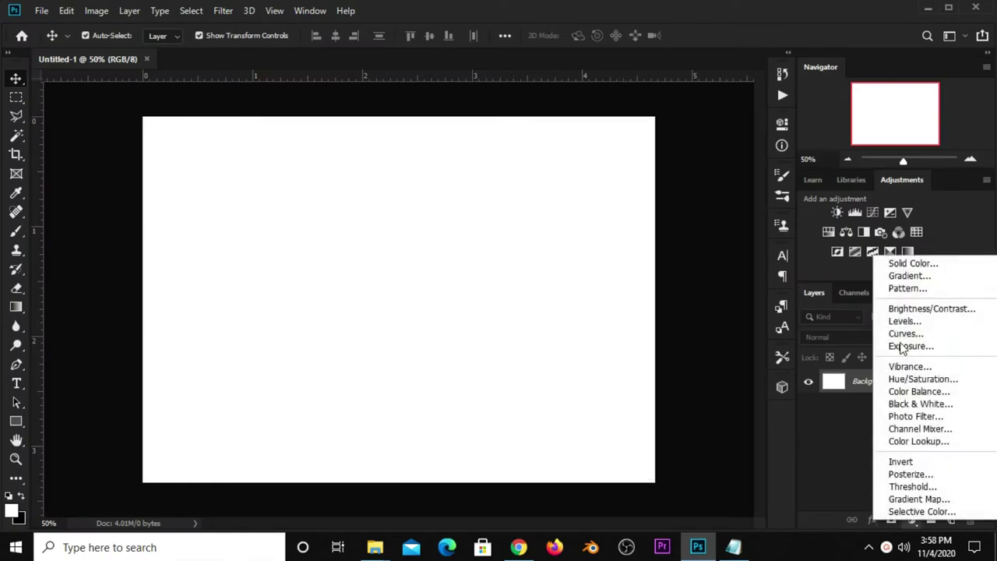
left_click(911, 262)
left_click(733, 547)
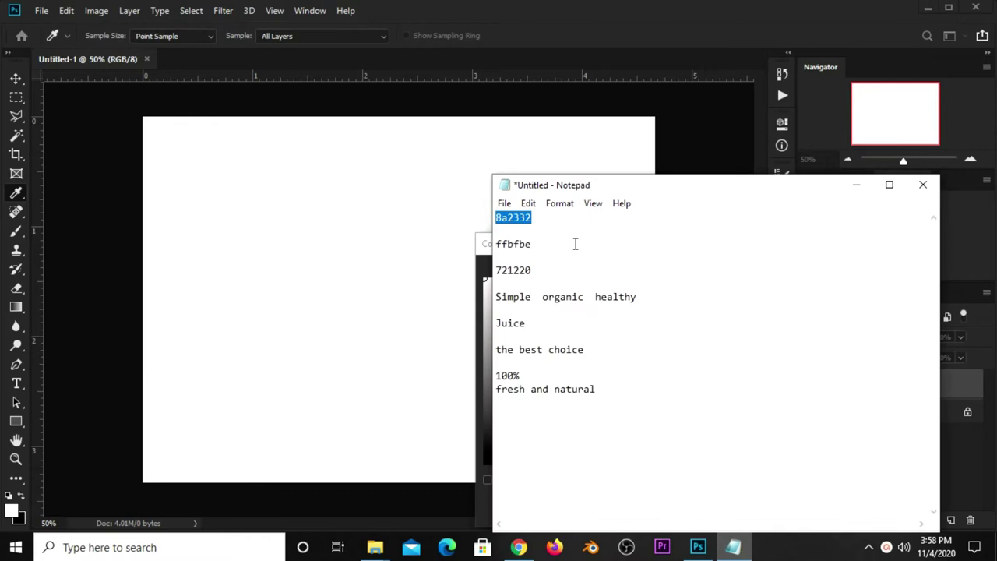
right_click(523, 218)
left_click(550, 263)
left_click(650, 166)
right_click(740, 511)
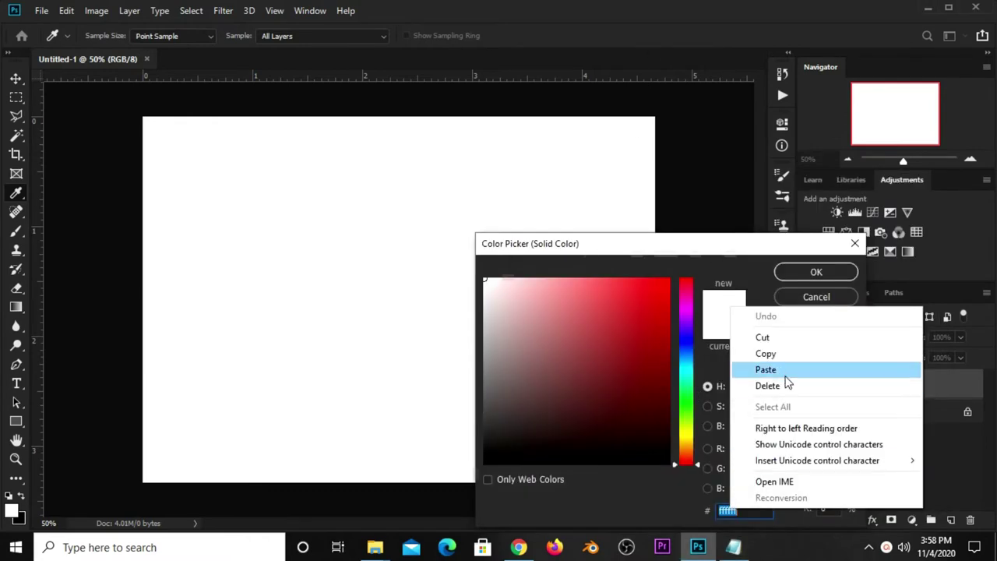
left_click(773, 370)
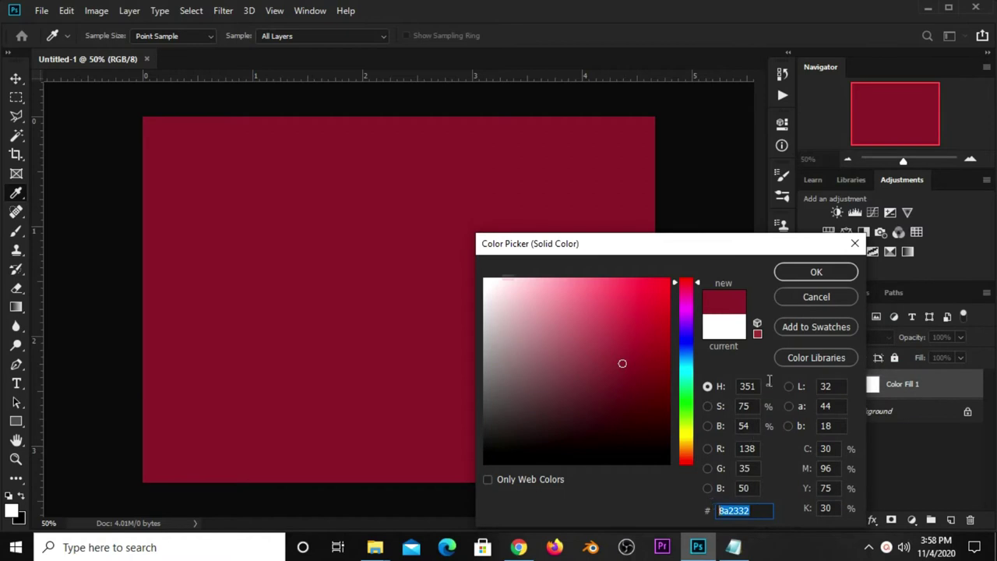
left_click(817, 272)
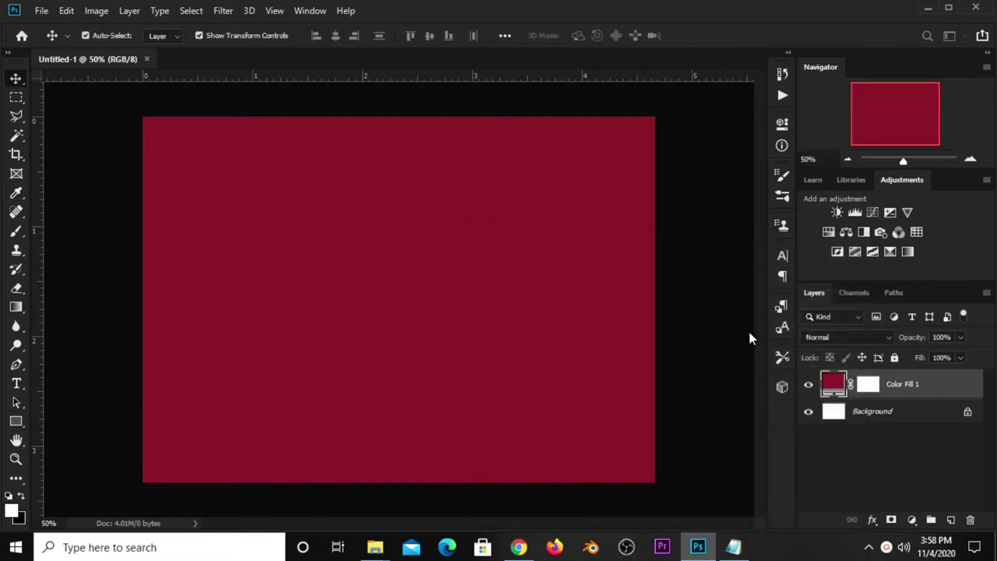
left_click(950, 519)
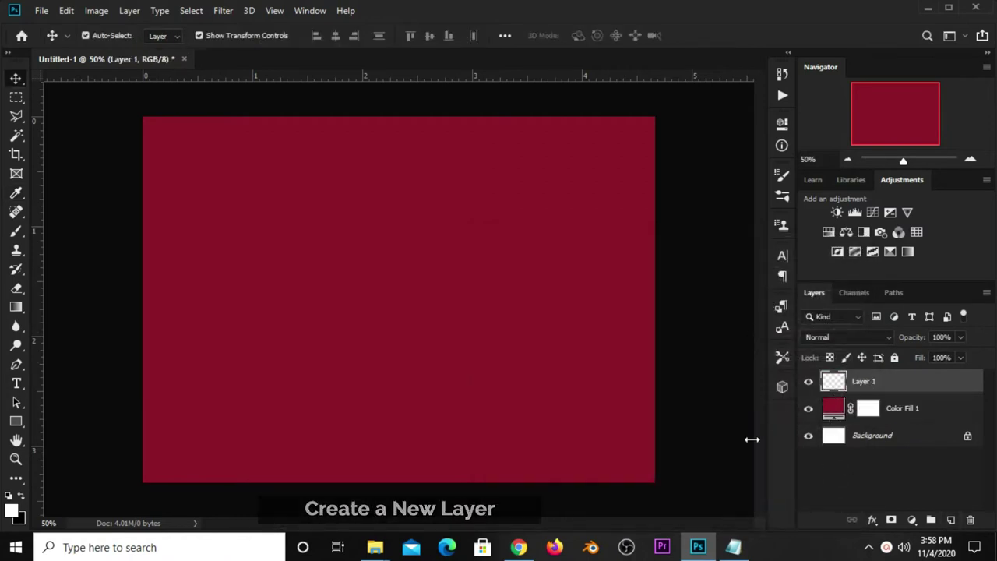
Step: Copy the pink code ffbfbe from the notes, choose the soft Brush, and select Layer 1
left_click(734, 547)
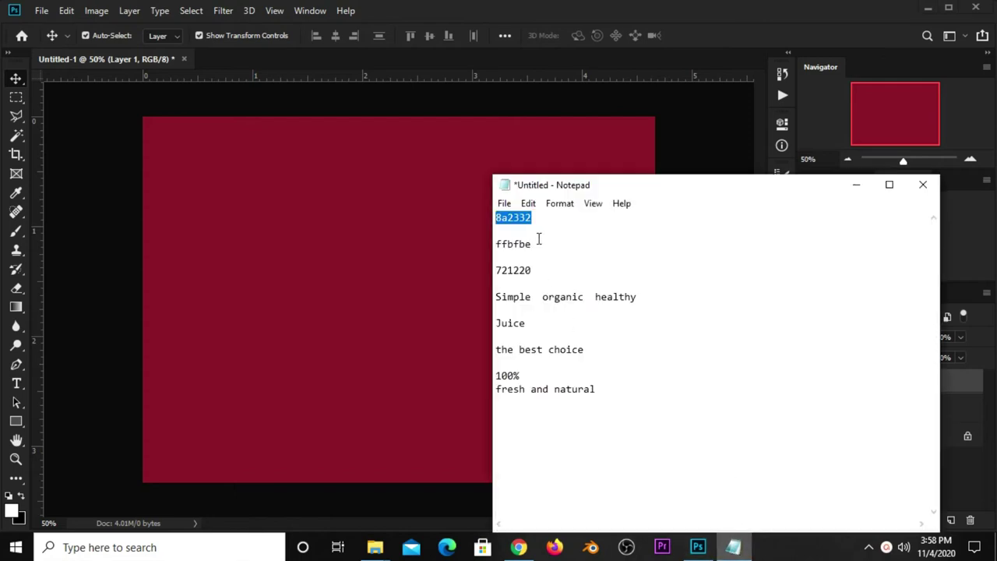
double_click(538, 241)
left_click(490, 239)
left_click(734, 547)
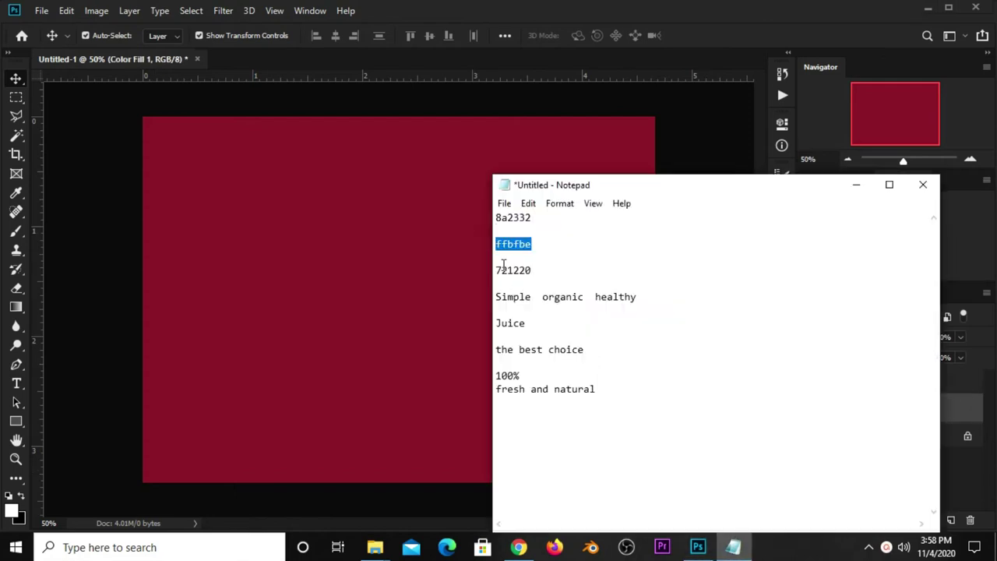
right_click(515, 242)
left_click(557, 290)
left_click(681, 44)
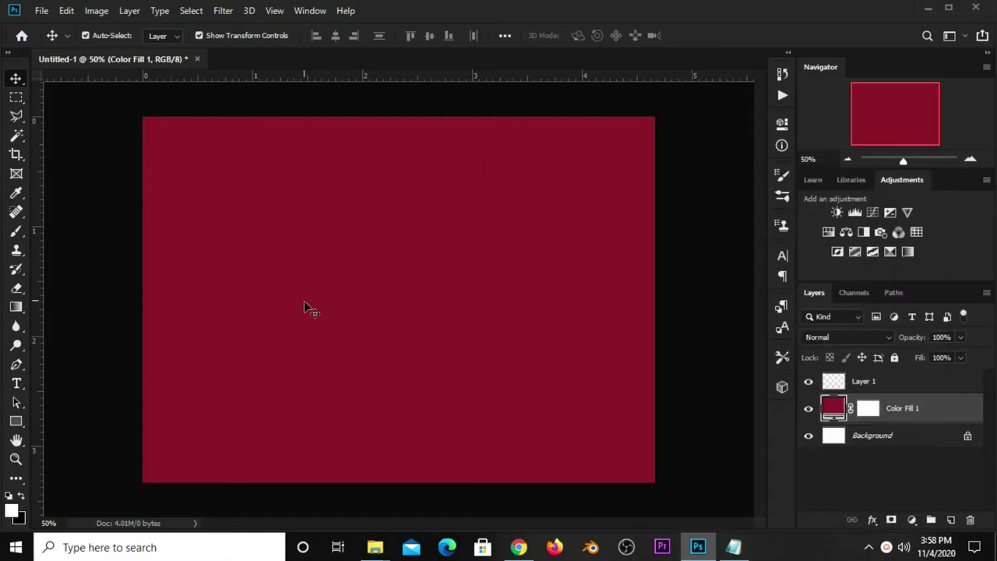
right_click(15, 232)
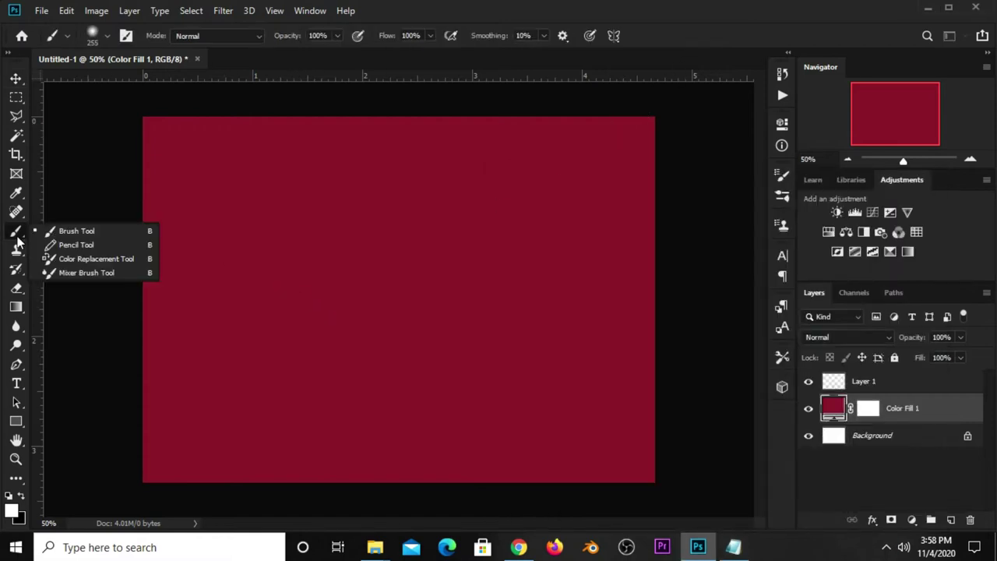
left_click(66, 231)
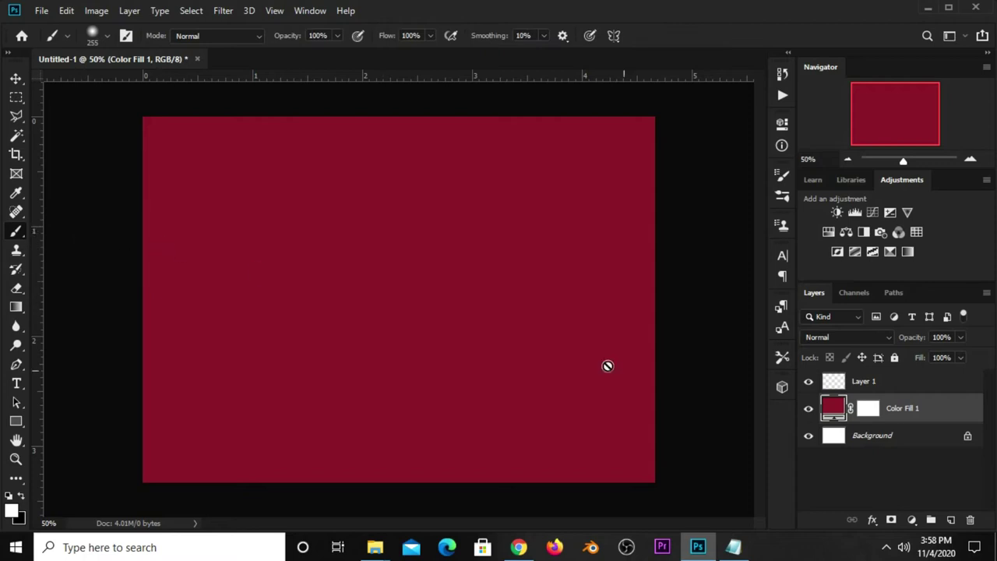
left_click(865, 382)
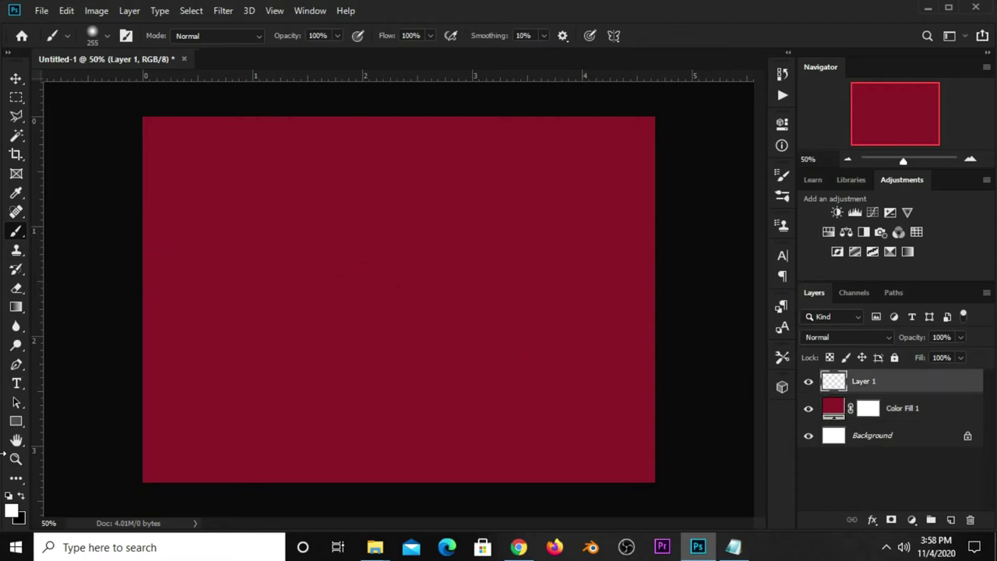
Step: Set the foreground colour to ffbfbe in the Color Picker
left_click(11, 510)
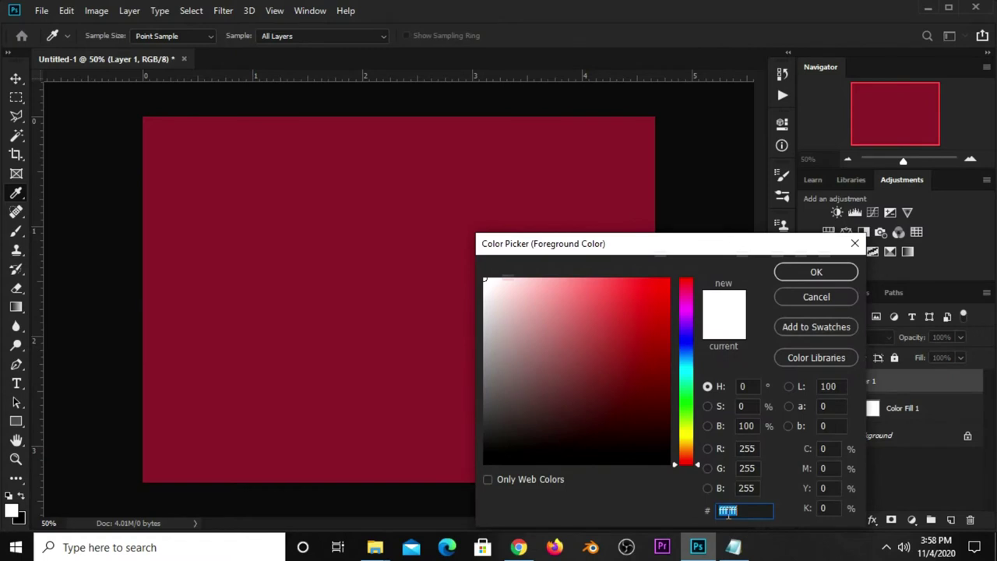
right_click(728, 513)
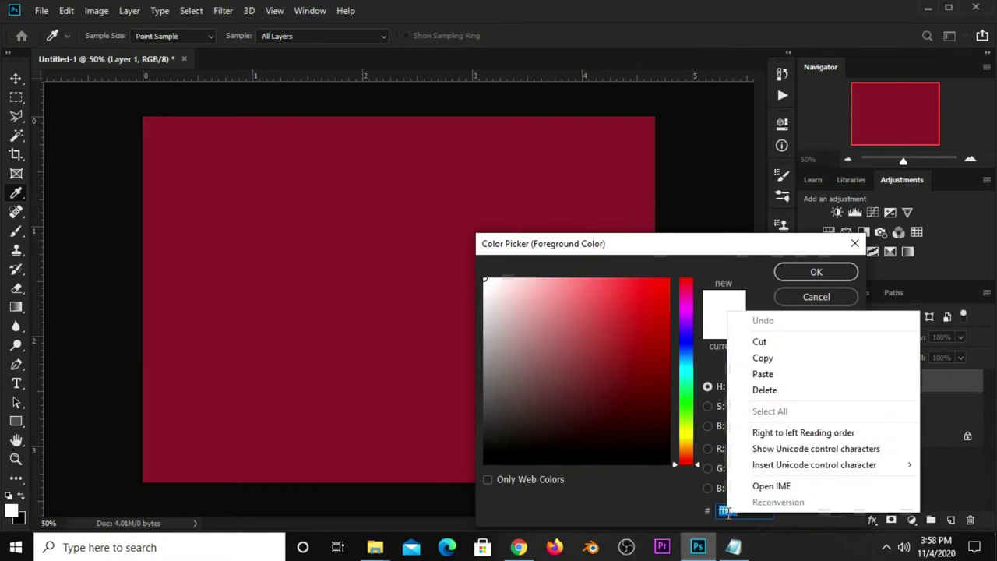
left_click(763, 374)
left_click(733, 547)
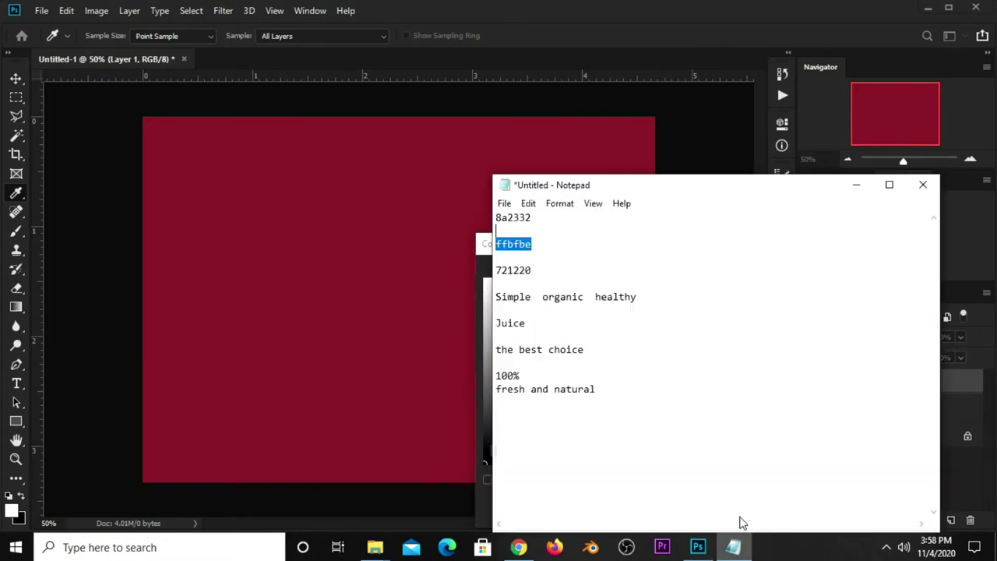
right_click(515, 249)
left_click(550, 301)
left_click(649, 33)
right_click(735, 511)
left_click(757, 371)
type("ff")
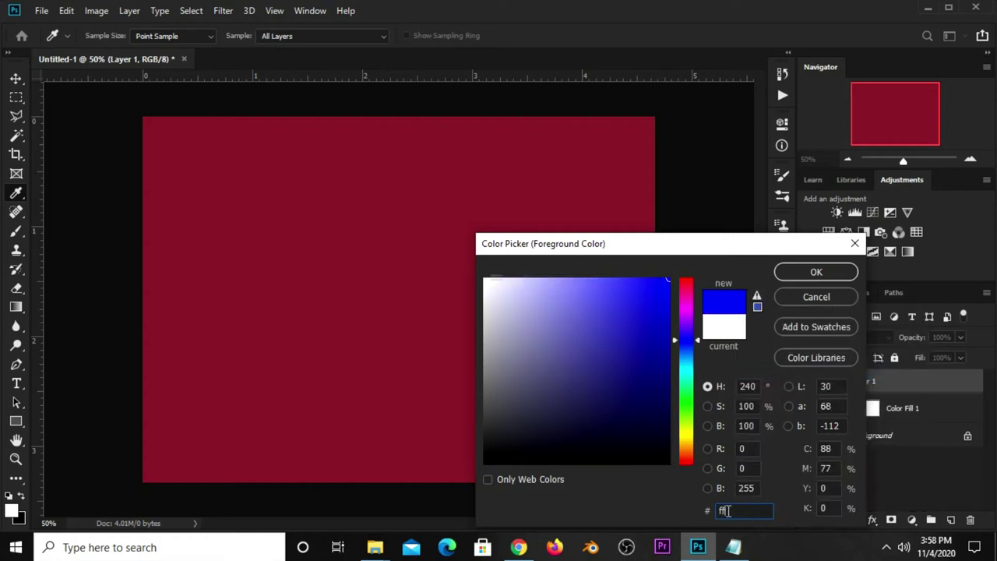
type("bfbe")
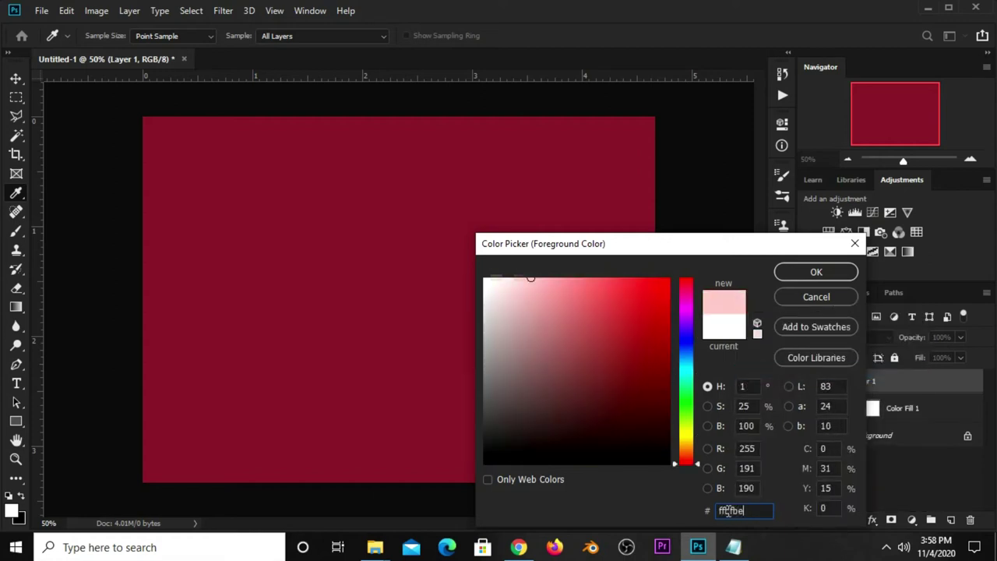
left_click(806, 271)
Step: Paint one large 1400 px soft pink dab at the canvas centre on Layer 1
key("b")
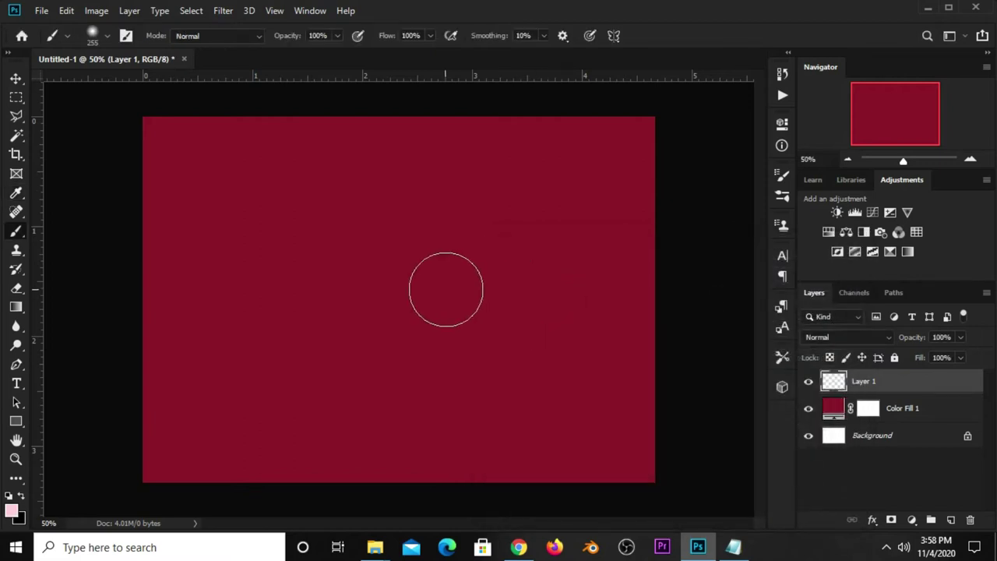
key("bracketright")
key("bracketright")
key("bracketright")
key("bracketright")
key("bracketright")
key("bracketleft")
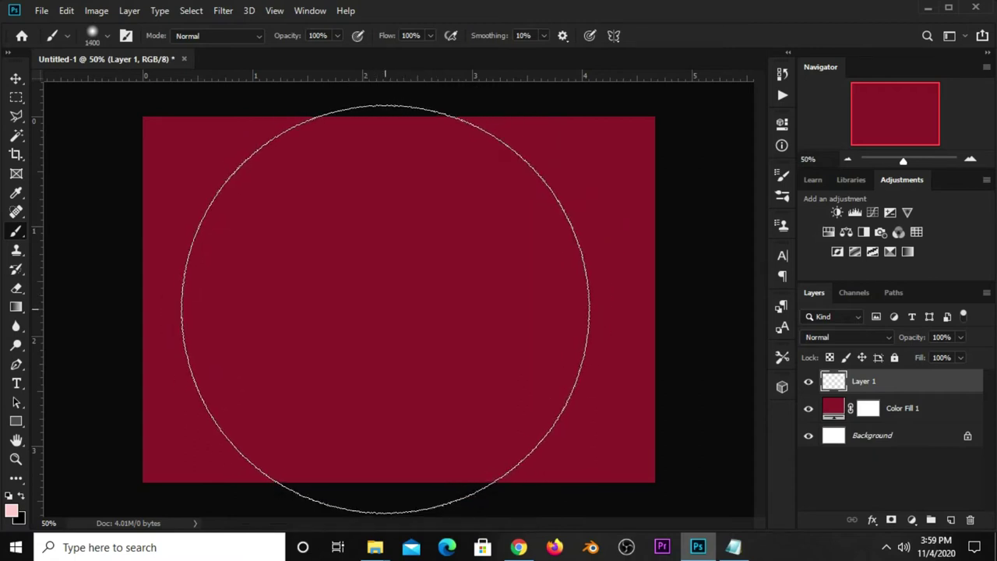
left_click(337, 35)
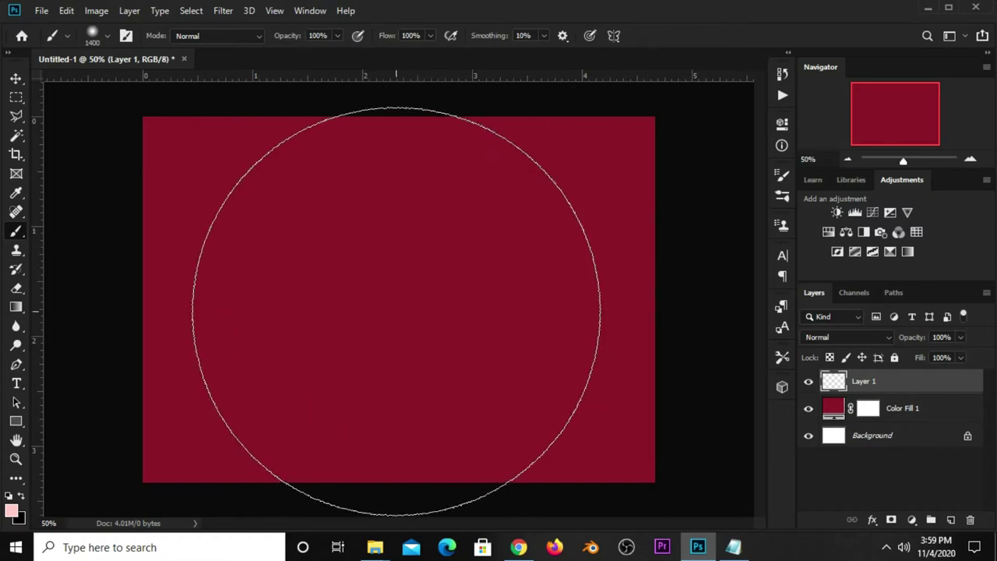
left_click(394, 293)
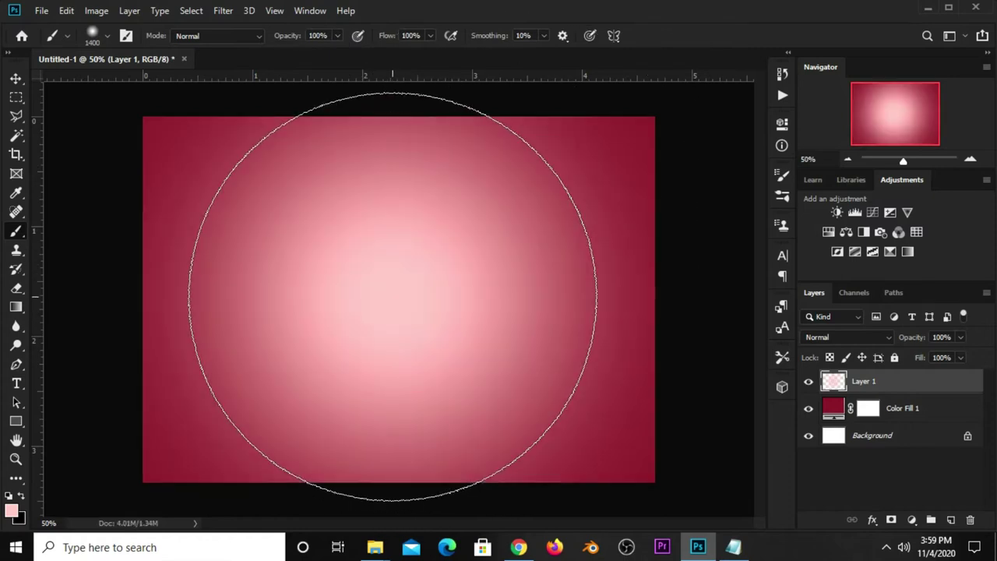
Step: Set Layer 1's blend mode to Soft Light
key("v")
left_click(845, 337)
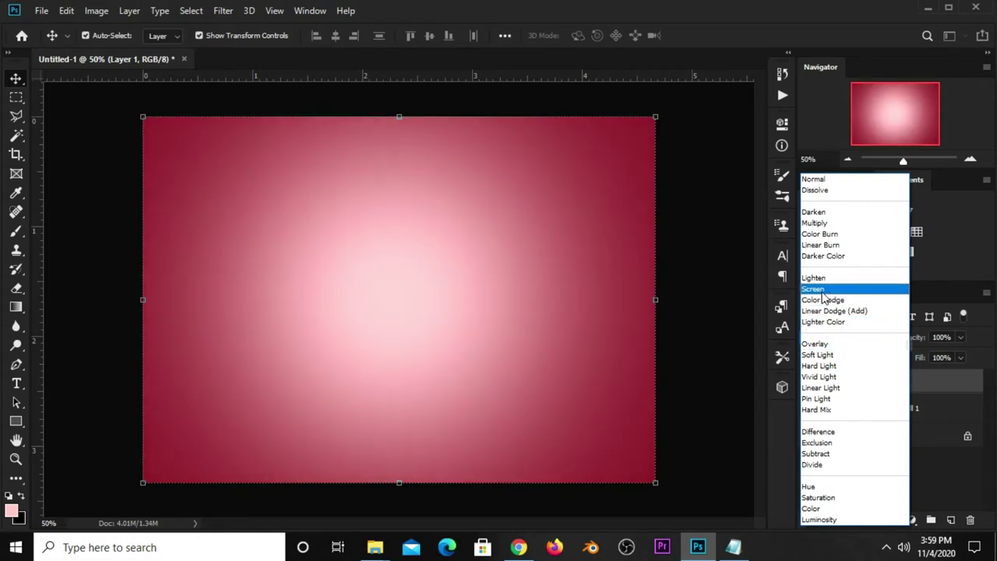
left_click(823, 355)
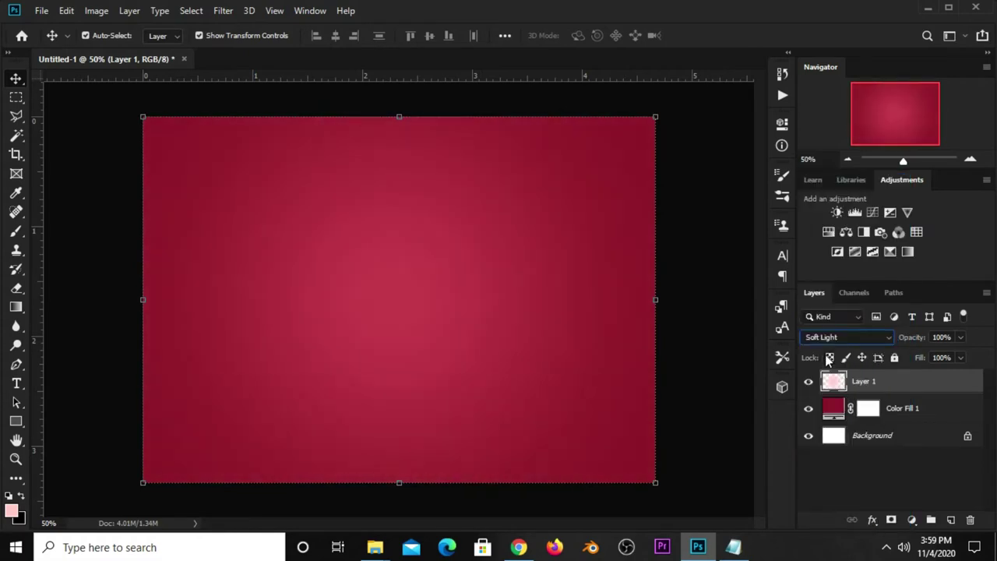
left_click(714, 298)
Step: Add an empty Layer 2 and ready a 400 px soft brush
left_click(951, 519)
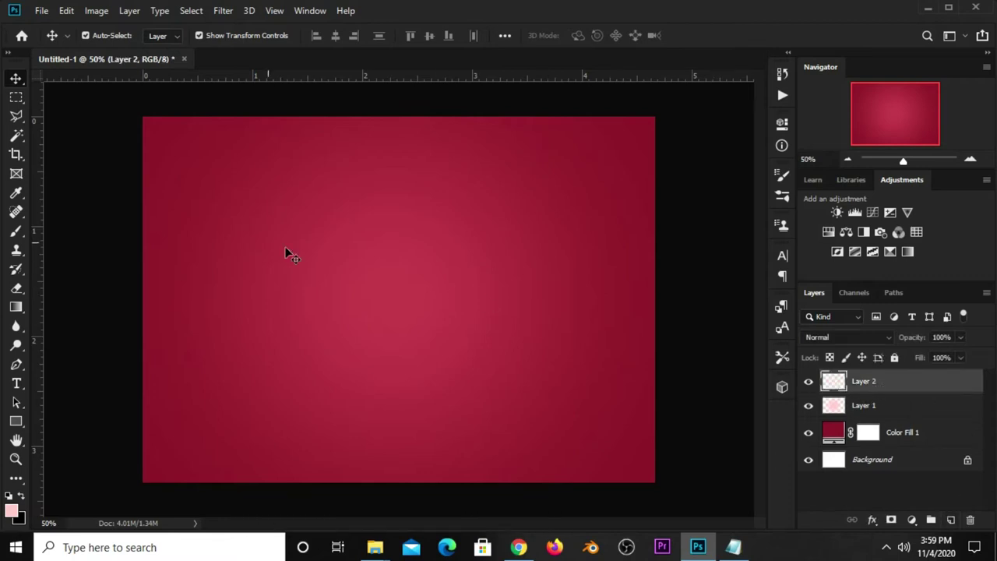
left_click(25, 226)
left_click(90, 230)
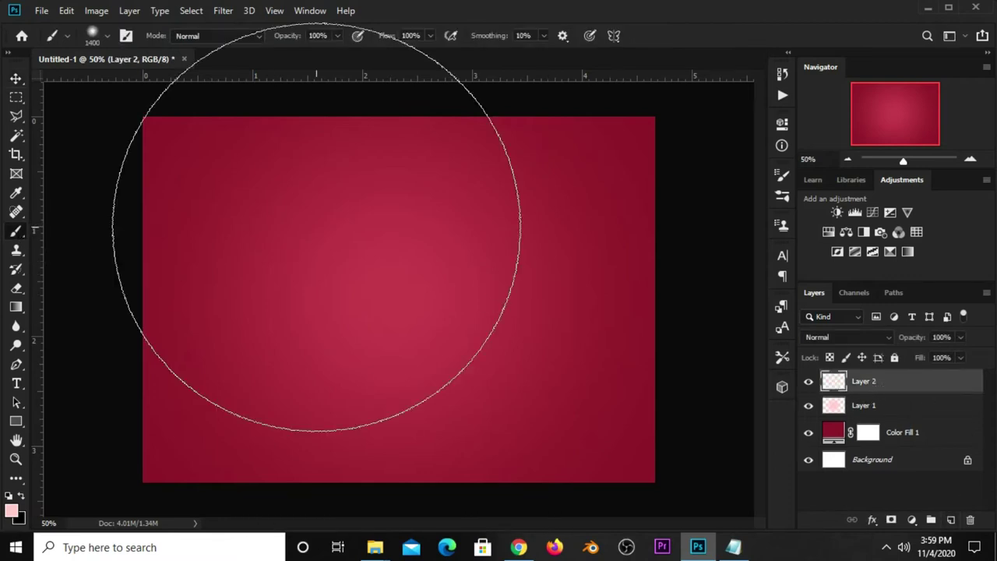
key("bracketleft")
key("bracketleft")
key("bracketleft")
key("bracketleft")
key("bracketleft")
key("bracketleft")
key("bracketleft")
key("bracketleft")
key("bracketleft")
Step: Set the foreground colour to dark red 721220, copied from the colour notes
left_click(12, 512)
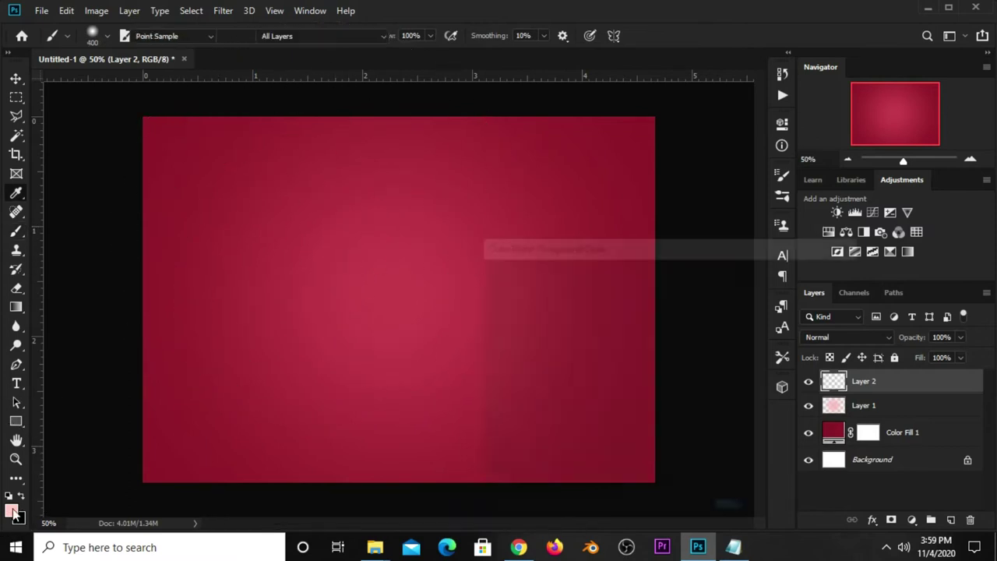
left_click(733, 547)
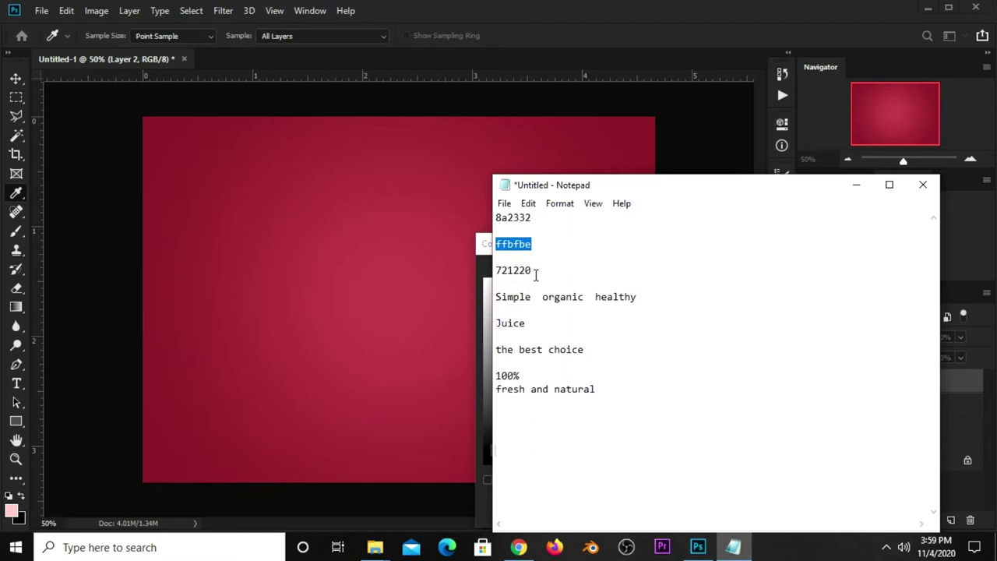
left_click_drag(535, 272, 497, 272)
right_click(510, 272)
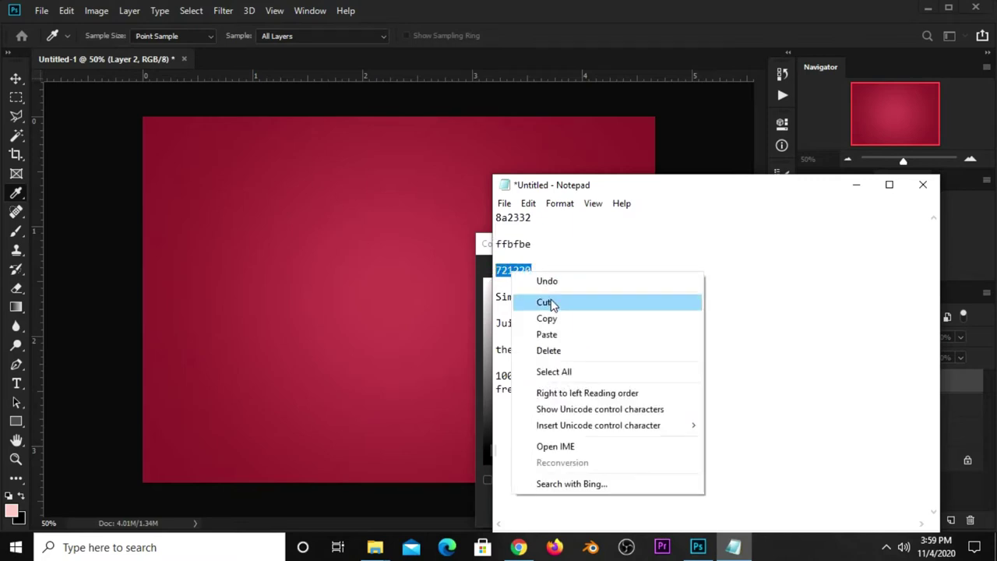
left_click(557, 320)
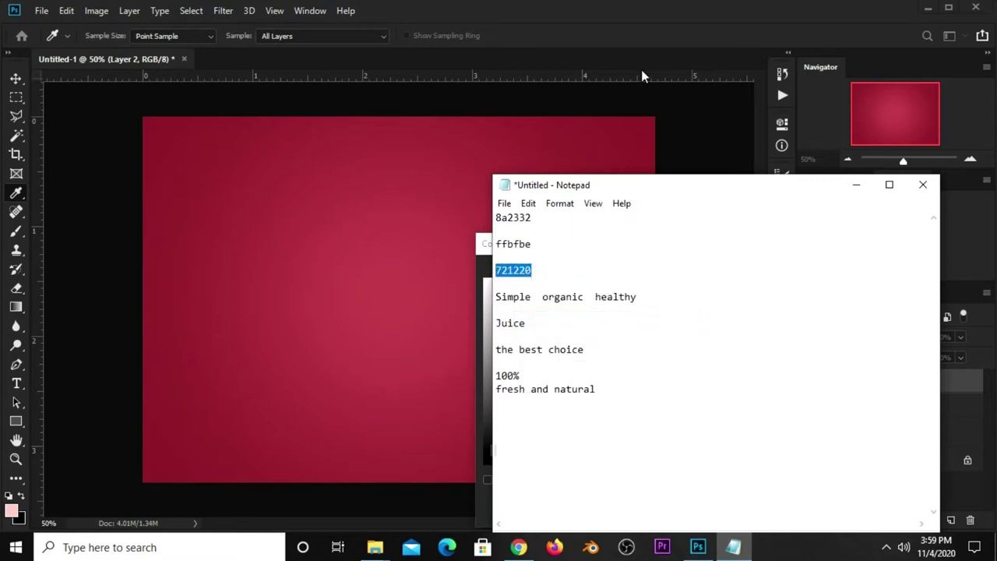
key("alt+Tab")
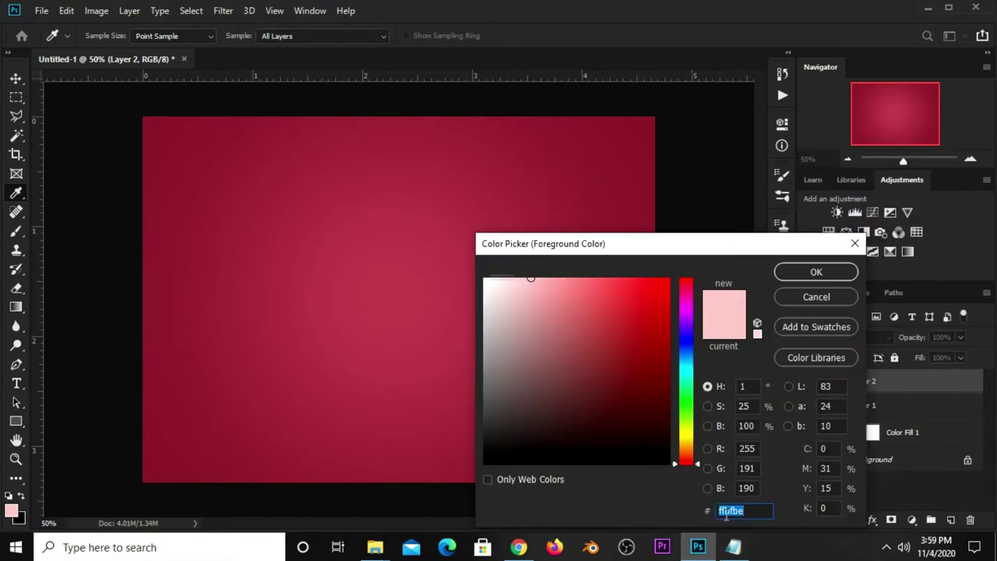
right_click(725, 512)
left_click(752, 376)
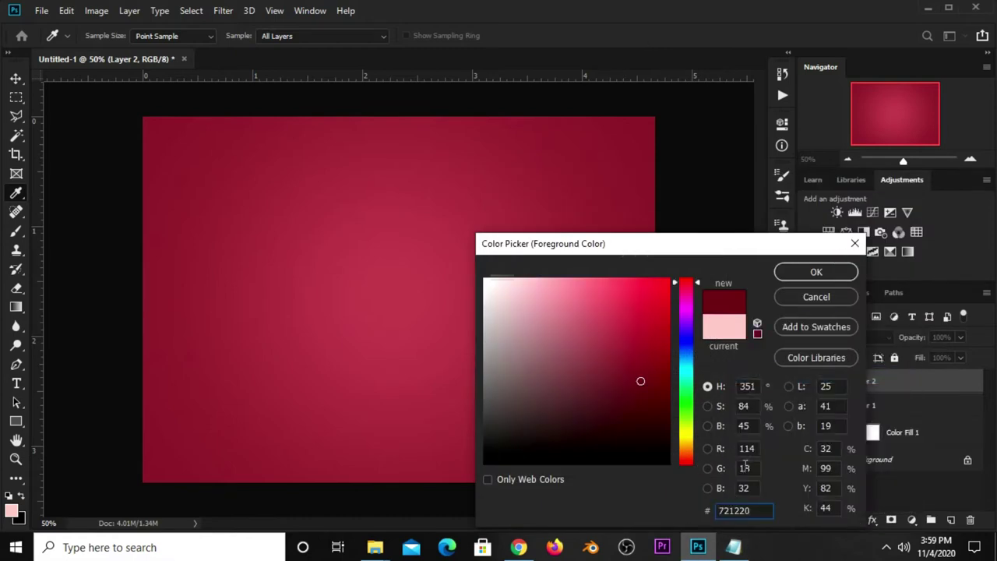
left_click(779, 272)
key("b")
scroll(410, 190, "down", 1)
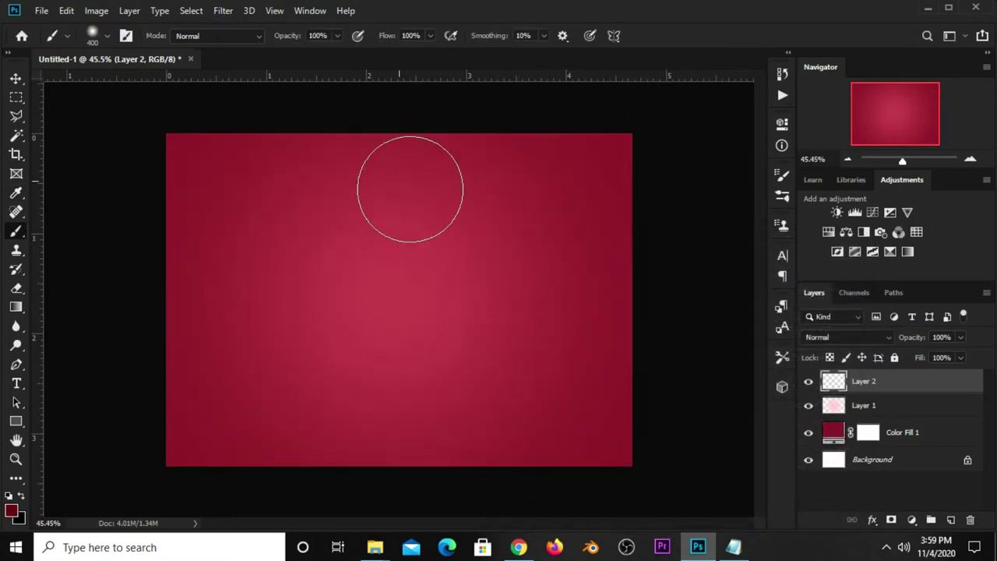
Step: Paint maroon strokes around all canvas edges at 60% brush opacity
left_click(337, 35)
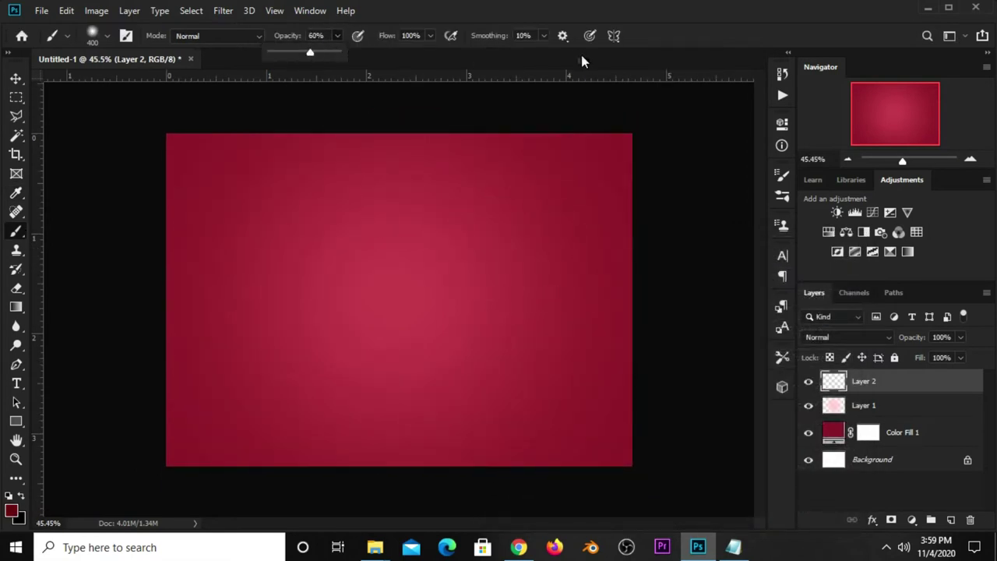
left_click(669, 42)
mouse_move(169, 170)
left_mouse_down()
mouse_move(152, 232)
mouse_move(171, 397)
mouse_move(265, 445)
mouse_move(569, 452)
mouse_move(608, 430)
left_mouse_up()
mouse_move(611, 166)
left_mouse_down()
mouse_move(512, 141)
mouse_move(605, 229)
mouse_move(604, 350)
left_mouse_up()
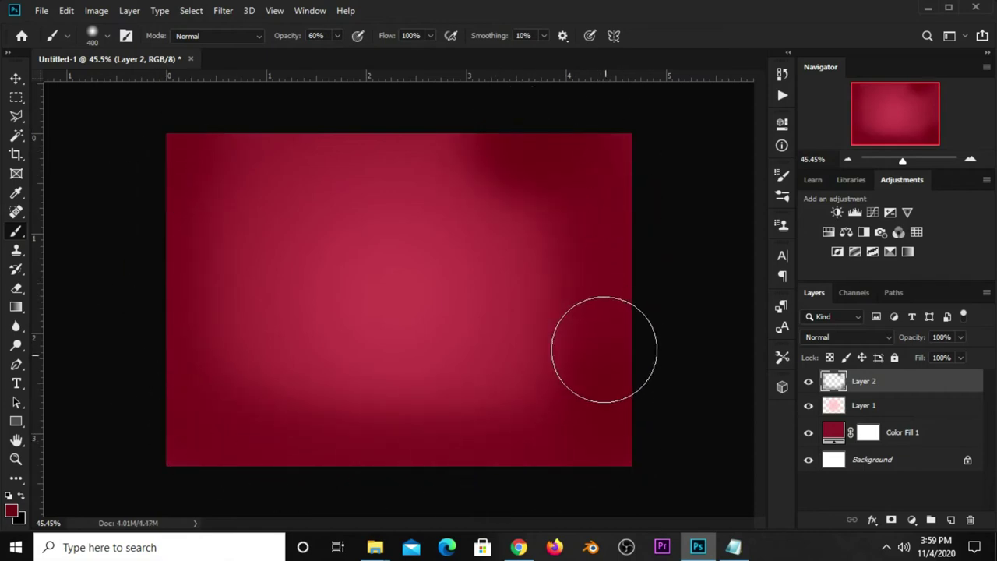
mouse_move(588, 166)
left_mouse_down()
mouse_move(359, 127)
mouse_move(164, 226)
left_mouse_up()
mouse_move(189, 388)
left_mouse_down()
mouse_move(214, 194)
mouse_move(252, 185)
mouse_move(223, 394)
mouse_move(533, 422)
mouse_move(597, 223)
mouse_move(624, 249)
left_mouse_up()
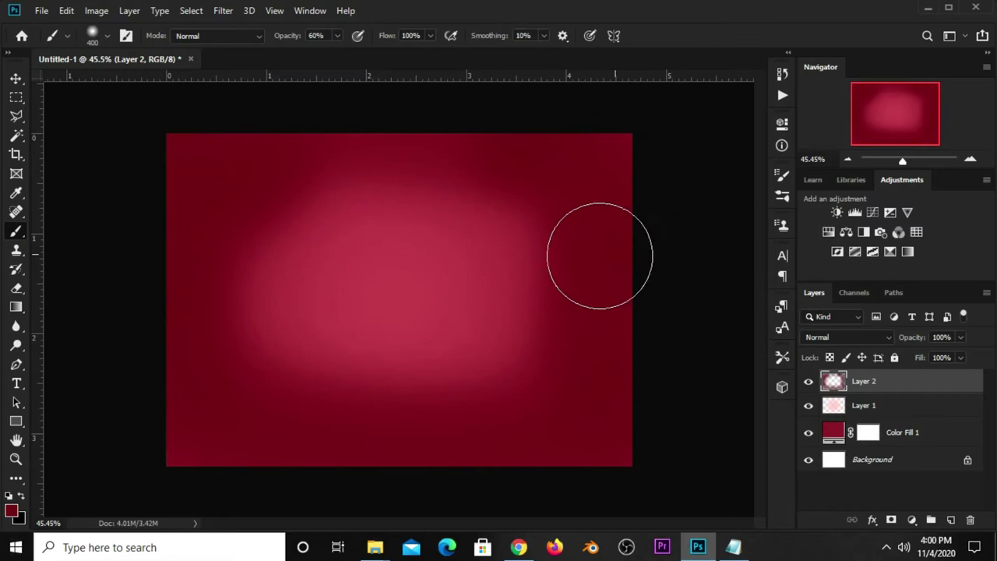
Step: Set Layer 2 to Multiply at about 32% opacity
key("v")
left_click(837, 339)
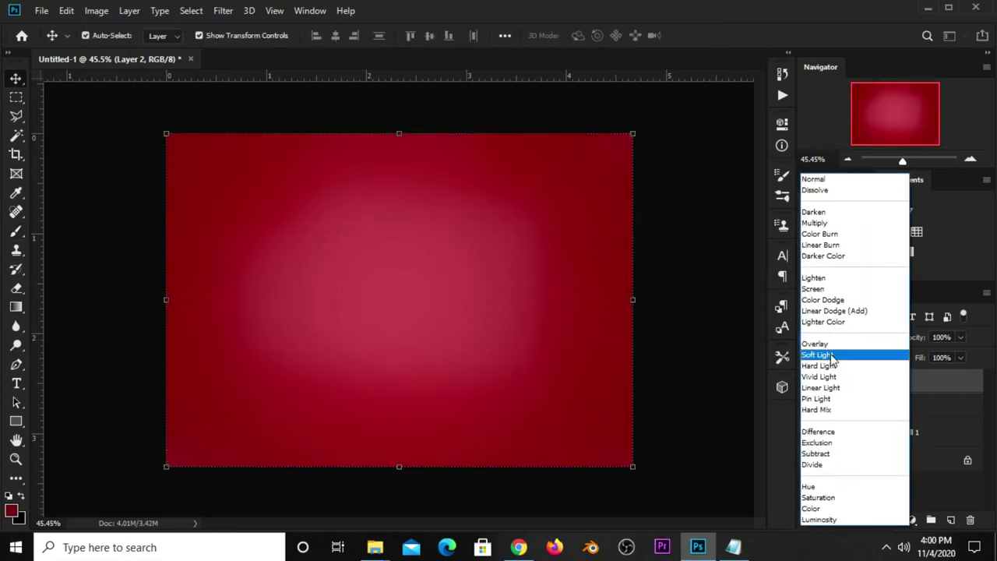
left_click(828, 224)
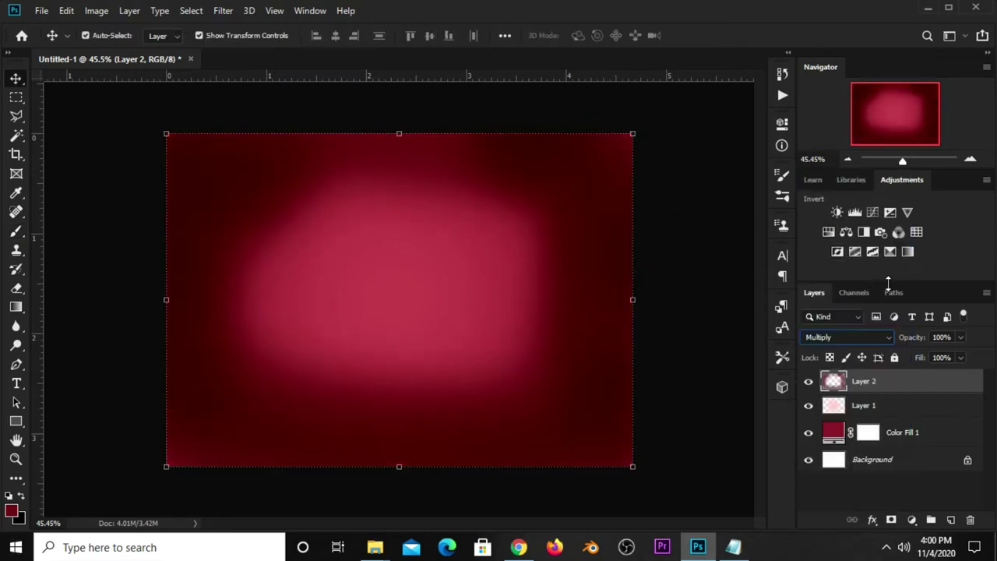
left_click(959, 337)
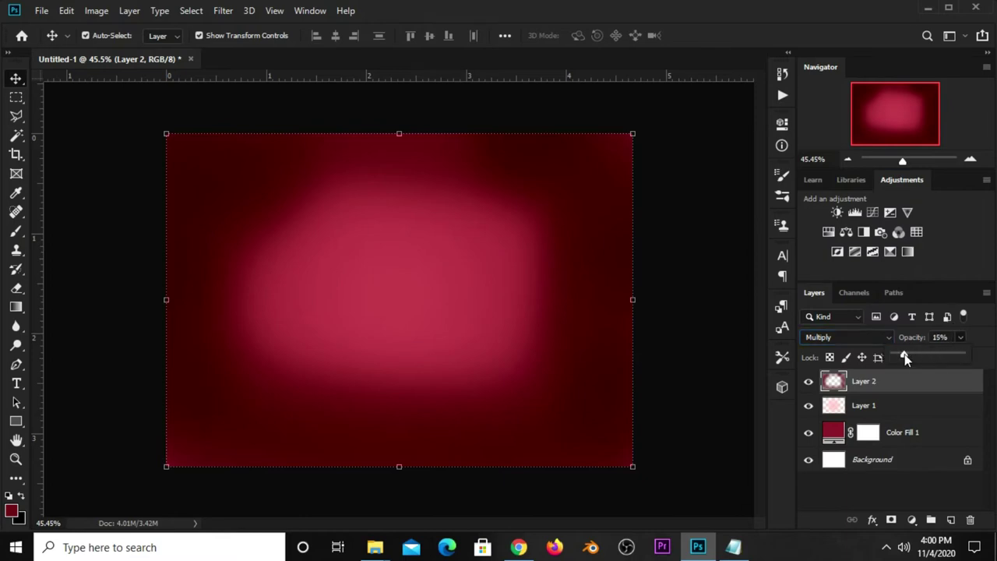
left_click_drag(904, 354, 921, 352)
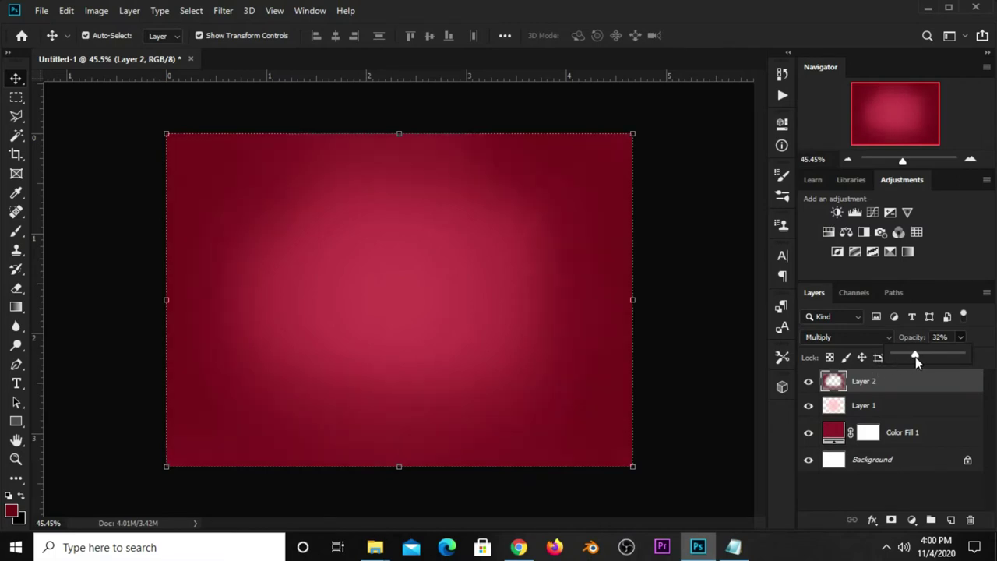
left_click(760, 366)
left_click(809, 381)
left_click(809, 381)
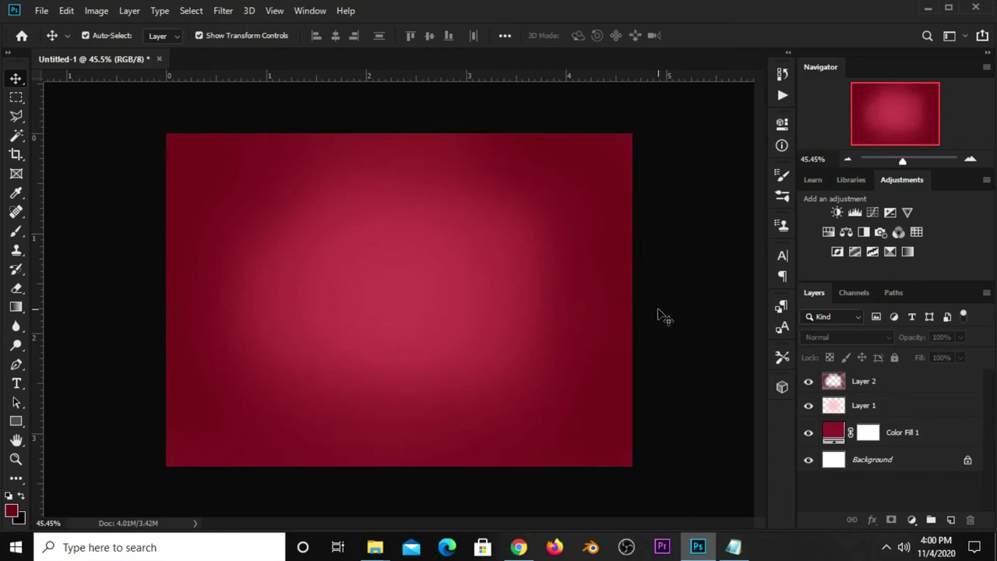
Step: Open juice resources.psd from File > Open Recent
left_click(42, 11)
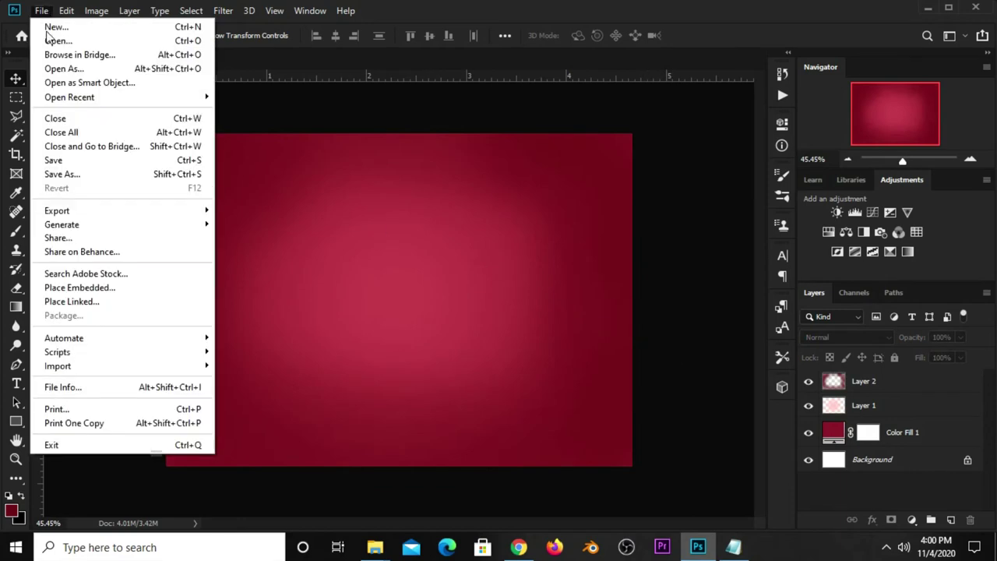
mouse_move(69, 96)
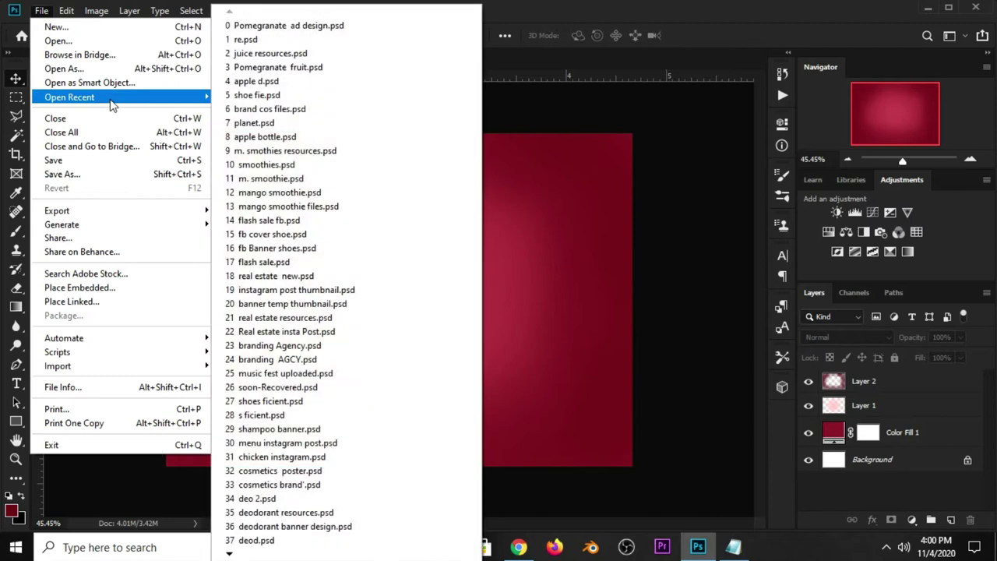
left_click(270, 53)
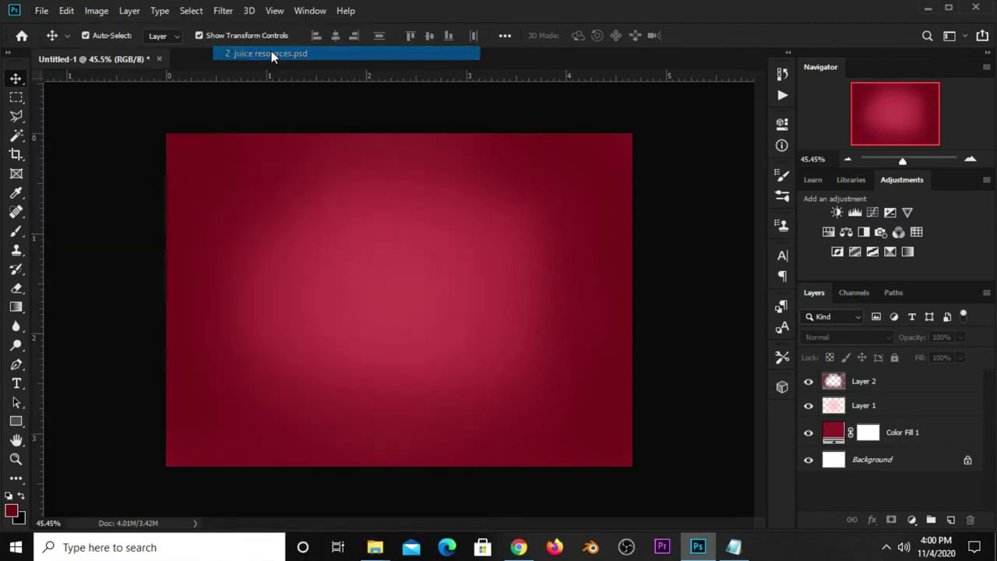
Step: Copy the Juice bottle layer into Untitled-1, right of centre
key("ctrl+c")
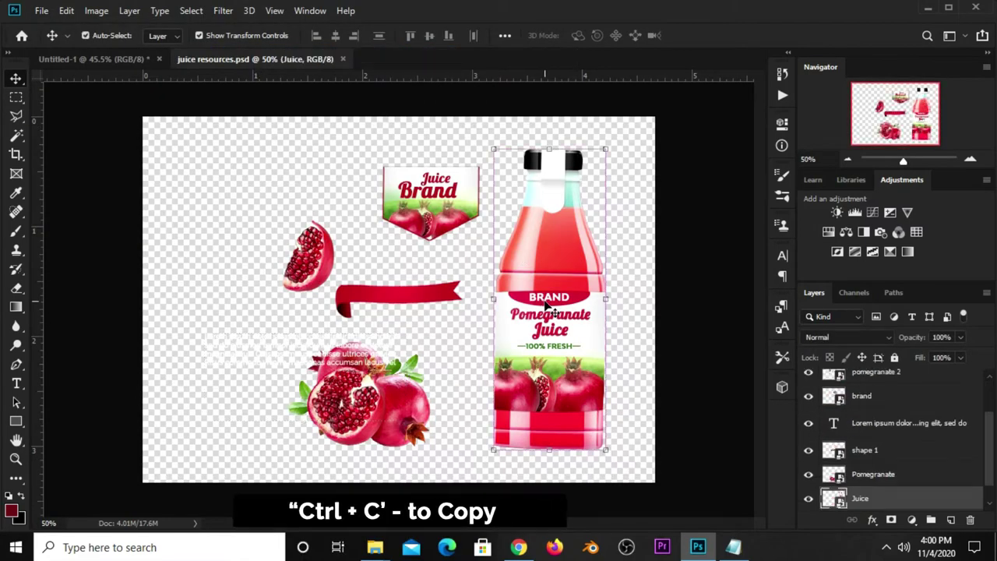
left_click(122, 61)
key("ctrl+v")
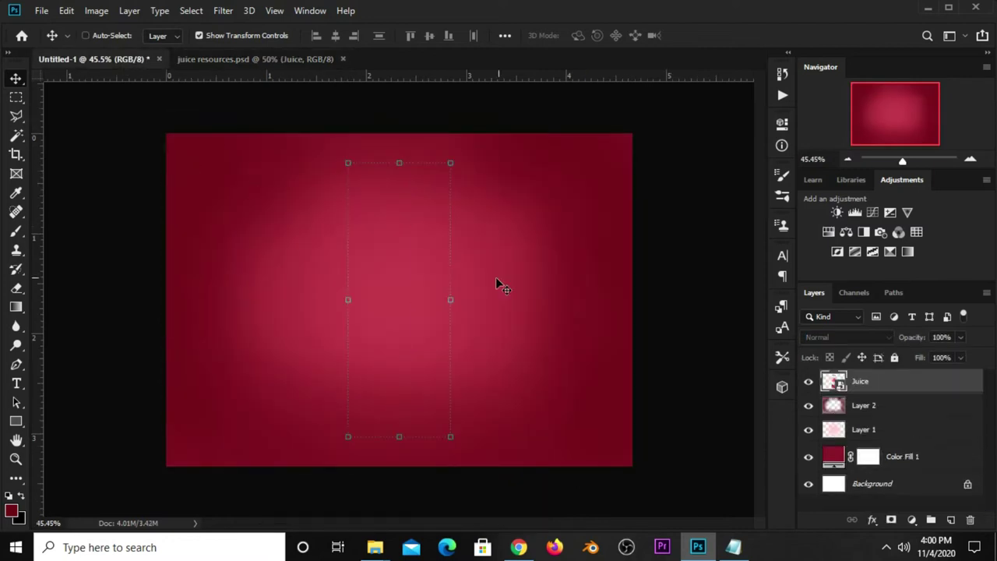
left_click_drag(416, 326, 488, 326)
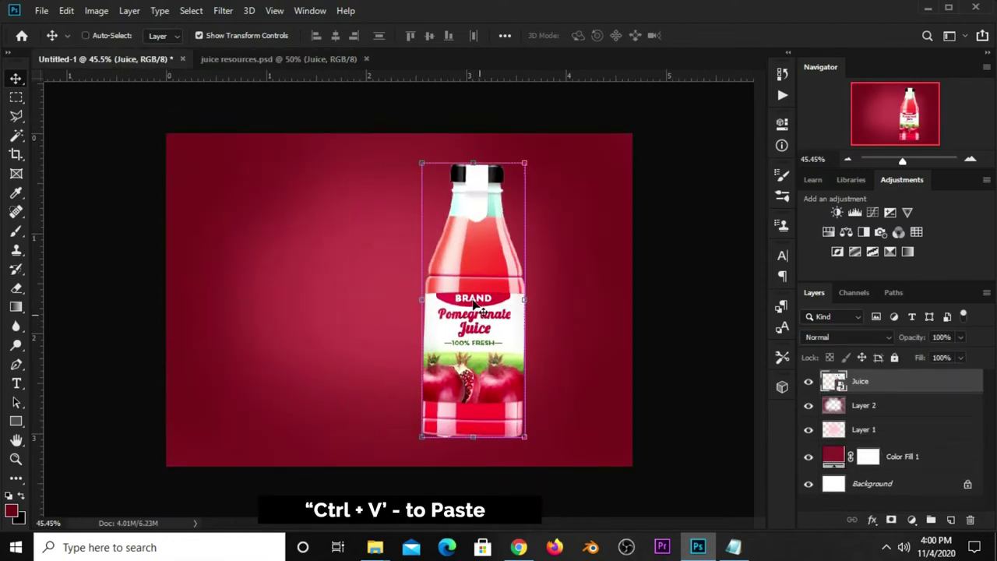
Step: Scale the bottle down and shift it further right
key("ctrl+t")
left_click_drag(421, 163, 433, 212)
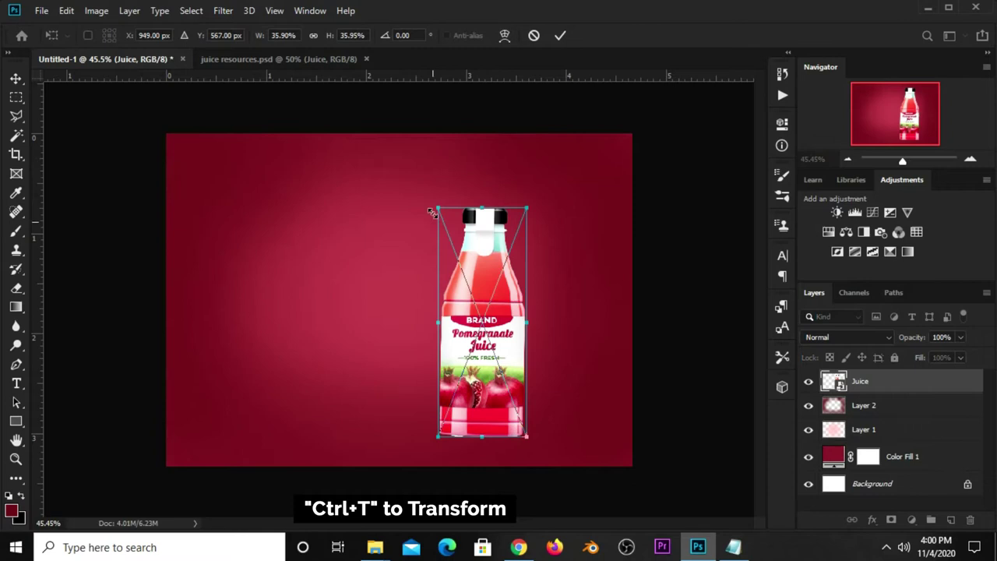
left_click_drag(527, 208, 537, 191)
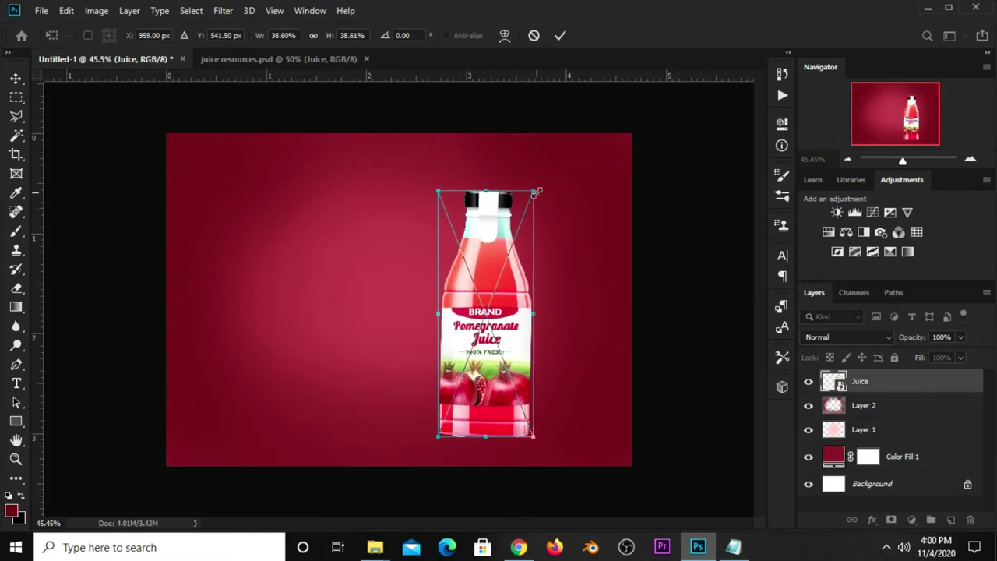
key("Return")
left_click_drag(476, 295, 490, 296)
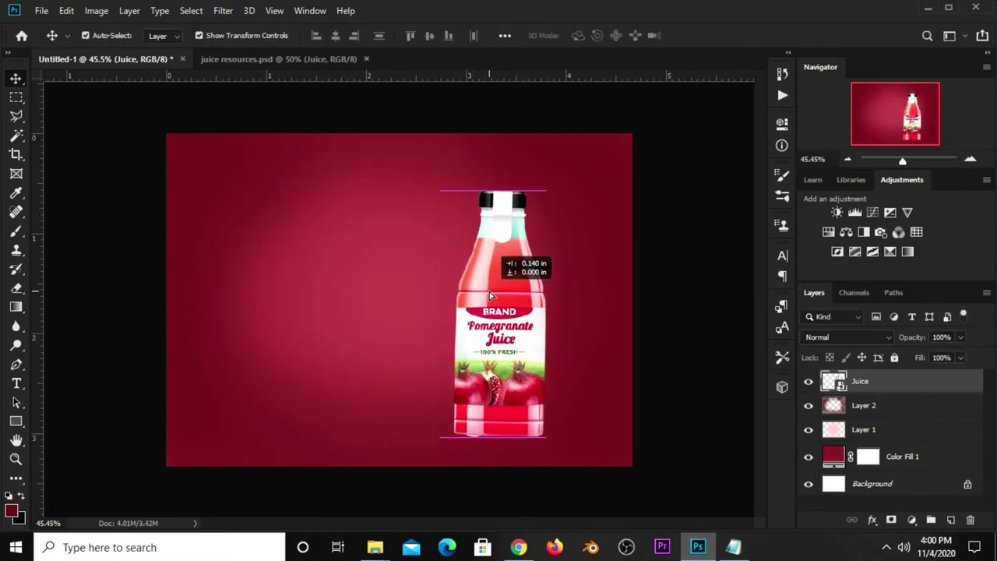
key("ctrl+plus")
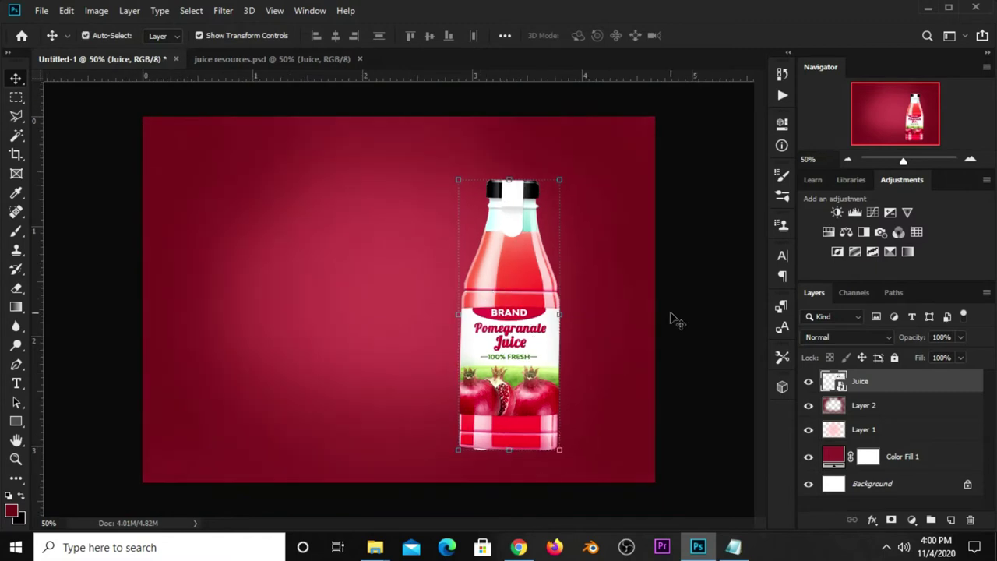
mouse_move(513, 348)
left_mouse_down()
mouse_move(533, 348)
mouse_move(532, 336)
left_mouse_up()
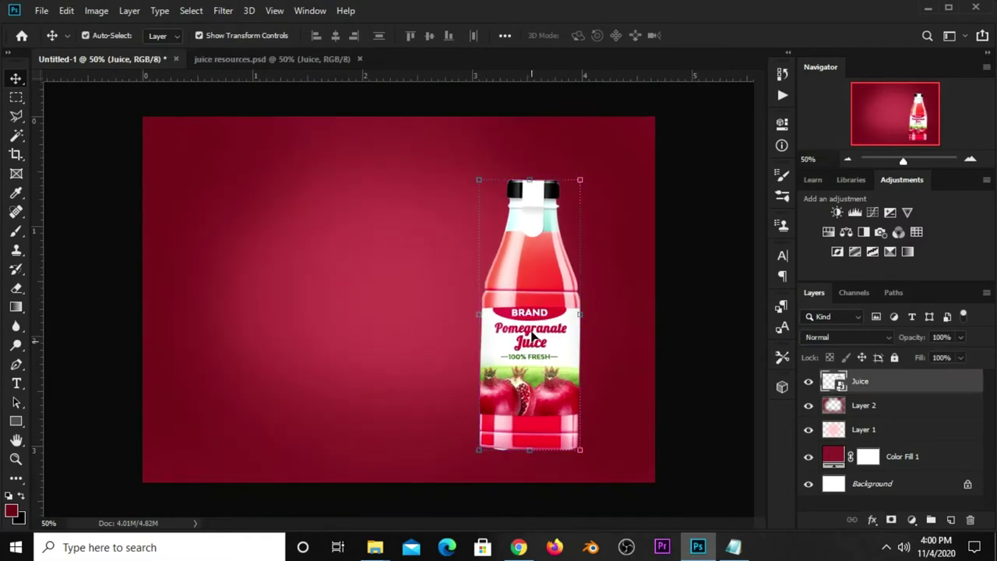
left_click(290, 62)
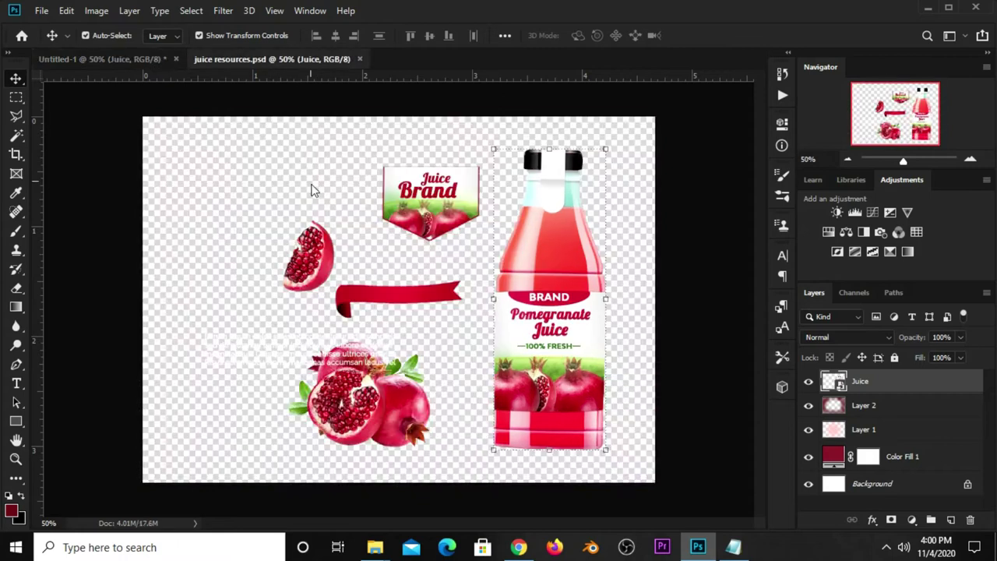
Step: Drag the pomegranate cluster into the ad, placing it at the bottle's lower left
left_click(374, 428)
key("ctrl")
left_click_drag(141, 69, 434, 390)
key("ctrl+t")
left_click_drag(343, 335, 389, 314)
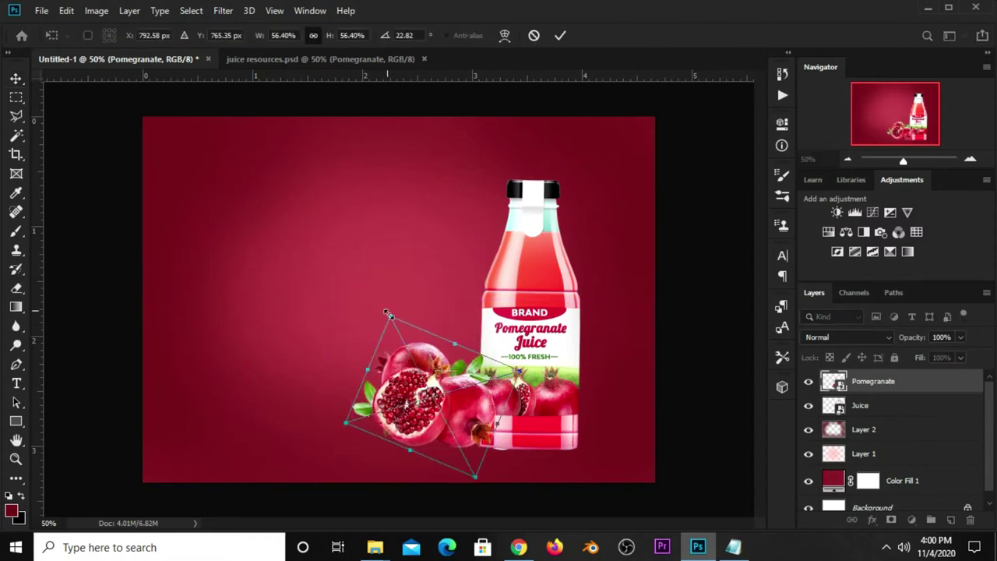
key("Escape")
Step: Convert Pomegranate to a smart object, enlarge it slightly, and nudge it against the bottle
right_click(868, 398)
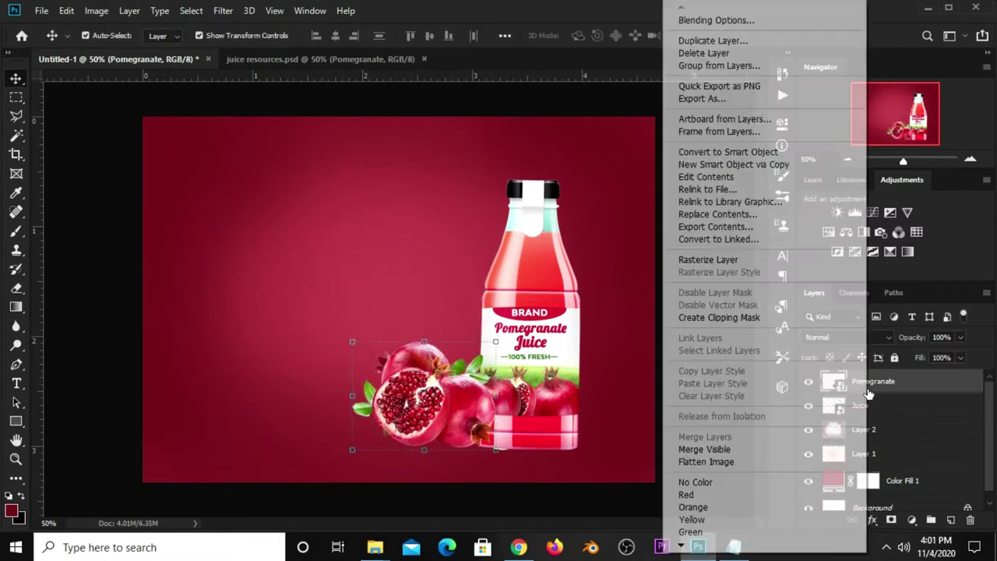
left_click(698, 152)
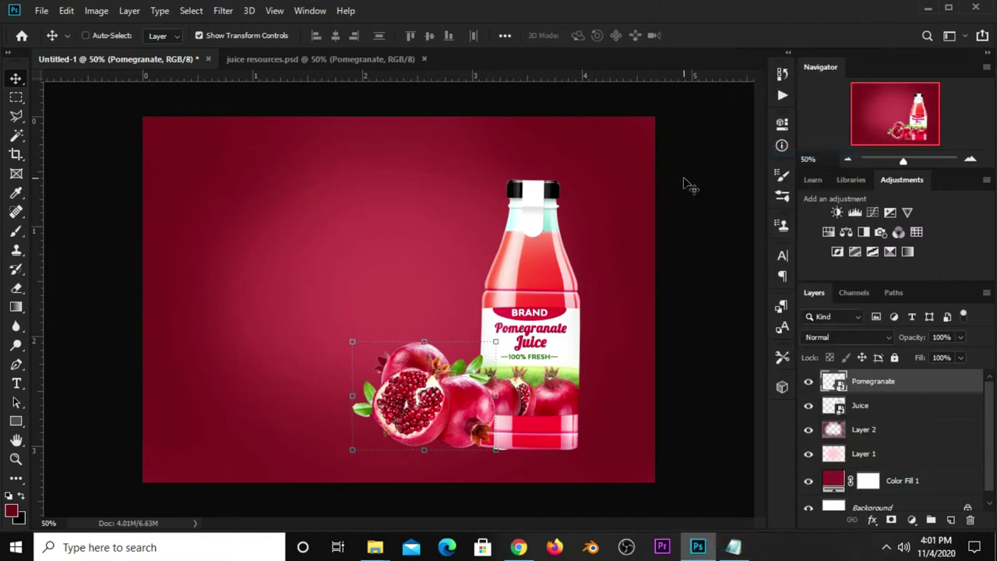
key("ctrl+t")
left_click_drag(353, 344, 343, 337)
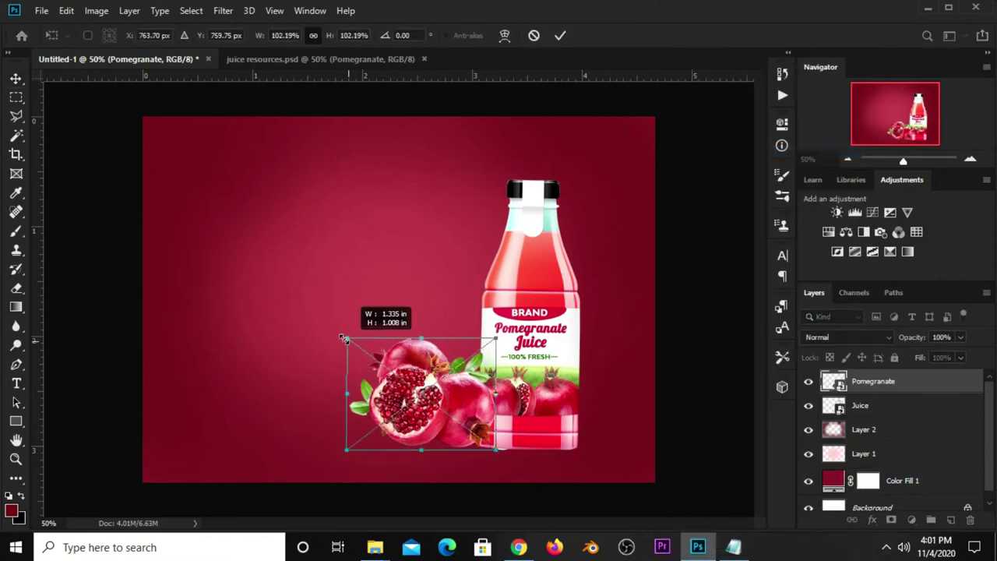
key("Return")
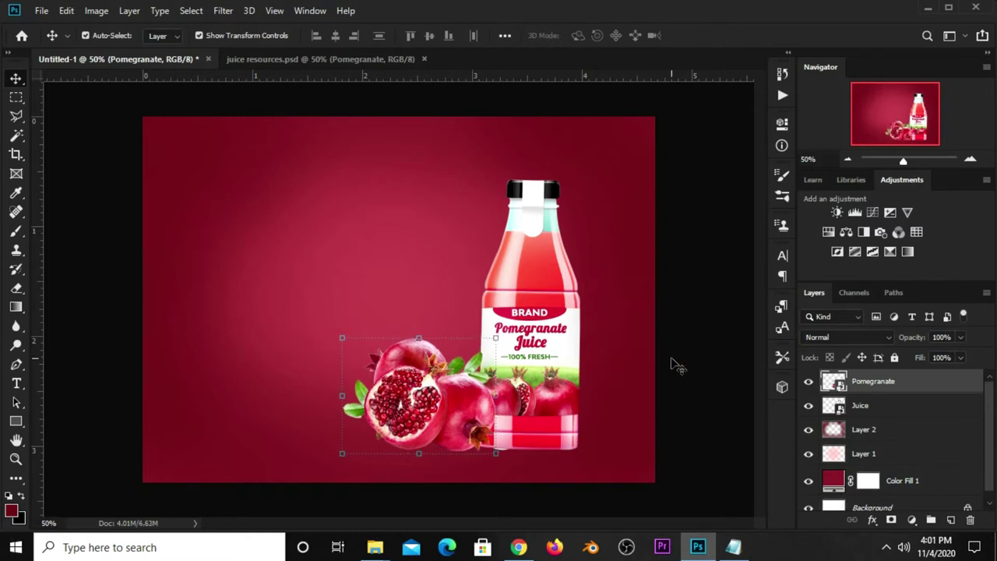
mouse_move(448, 419)
left_mouse_down()
mouse_move(460, 418)
mouse_move(443, 416)
left_mouse_up()
Step: Drag the Juice Brand badge from juice resources.psd to the poster's top-left corner
left_click(289, 59)
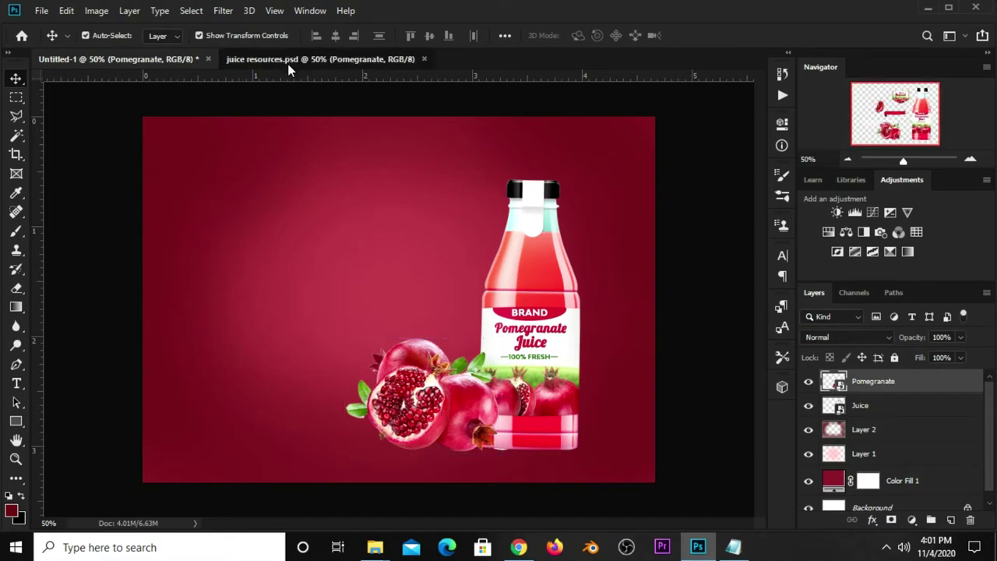
left_click(431, 198)
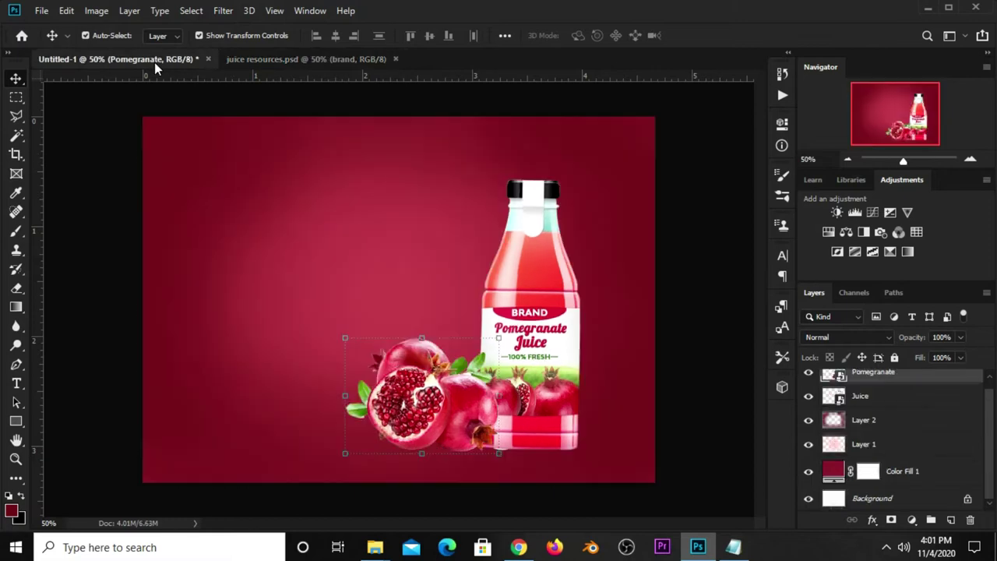
left_click_drag(198, 141, 265, 185)
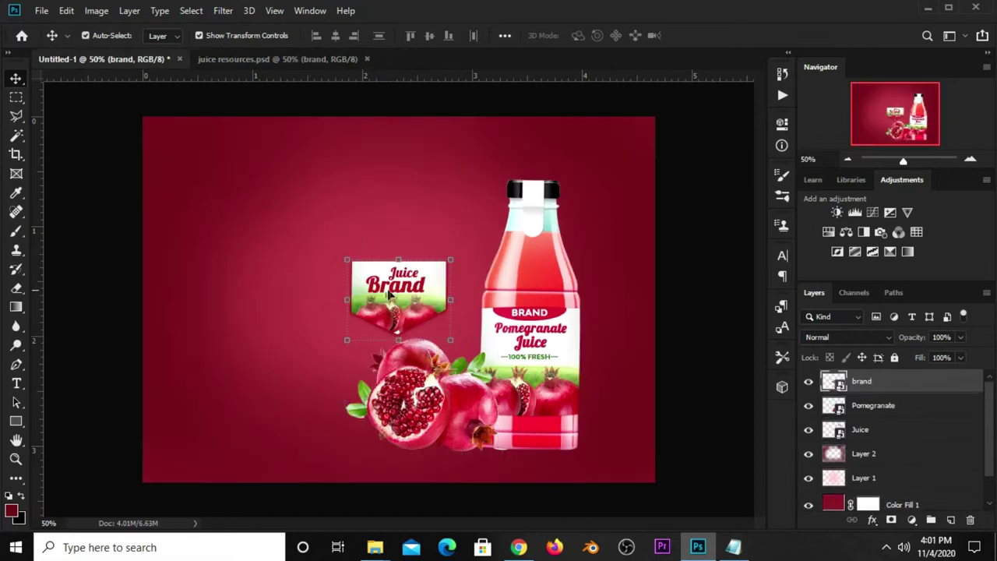
left_click_drag(389, 293, 222, 154)
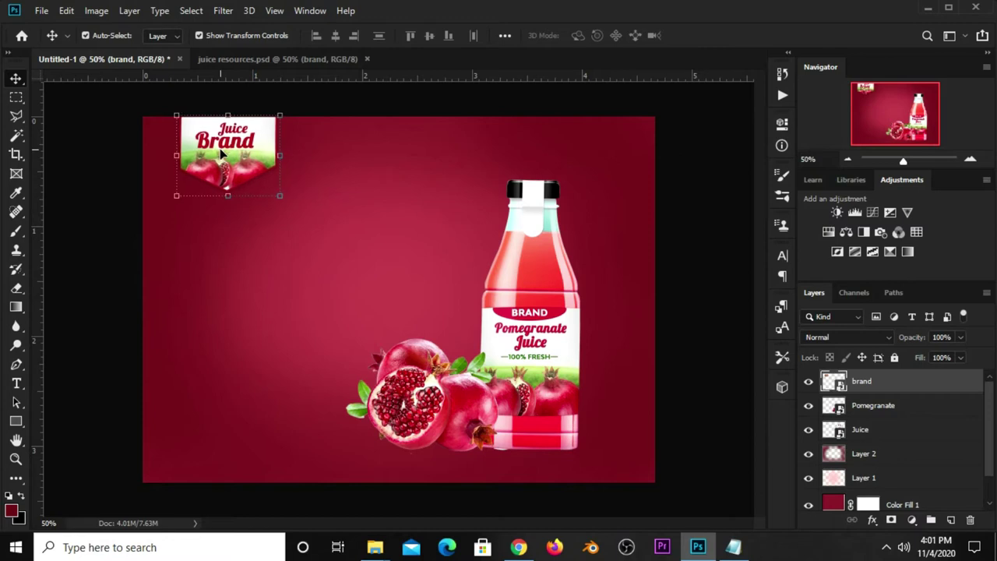
left_click(125, 171)
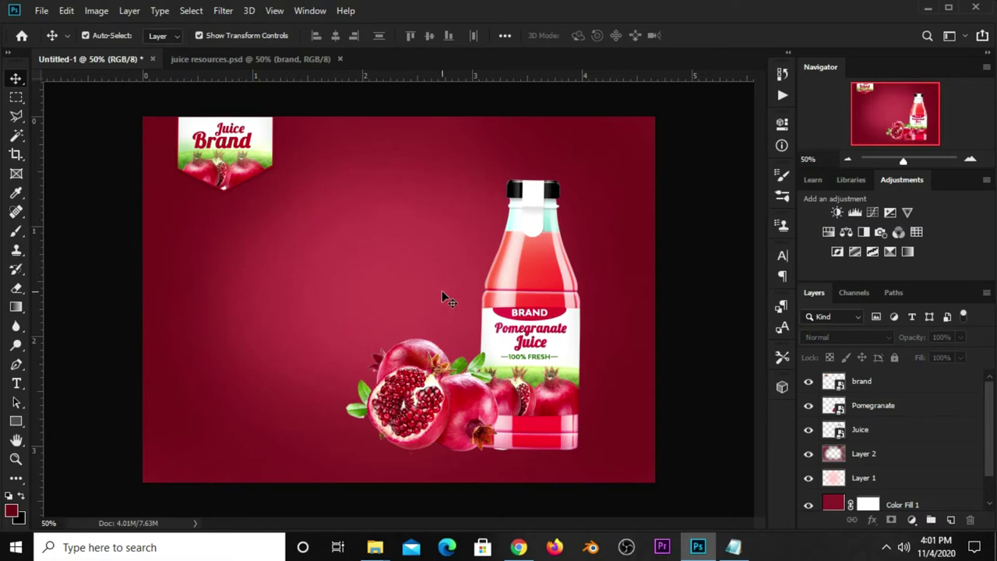
Step: Paste the line 'Simple organic healthy' from Notepad as a new text layer on the poster's left
left_click(734, 547)
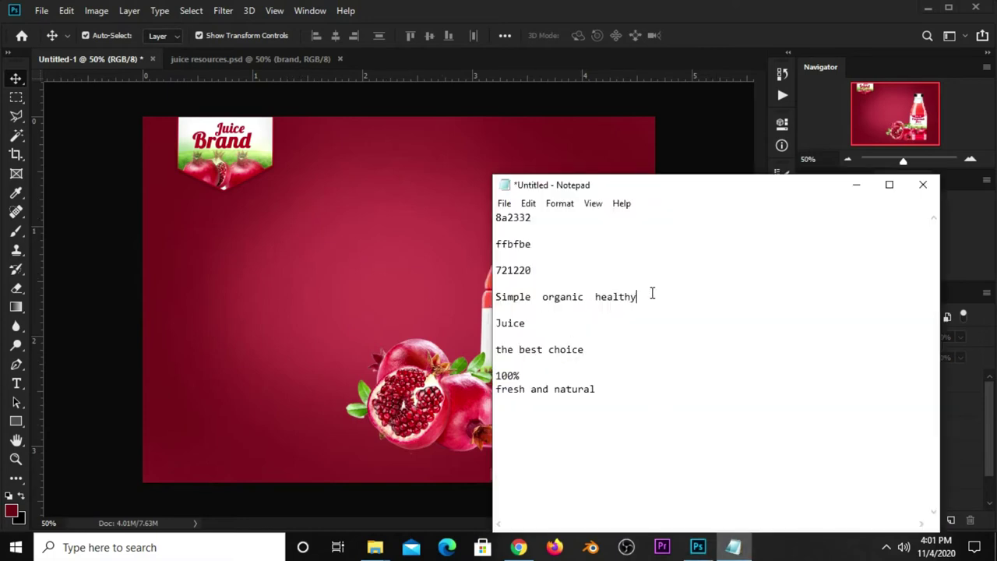
left_click_drag(652, 292, 444, 285)
left_click(549, 345)
left_click(708, 17)
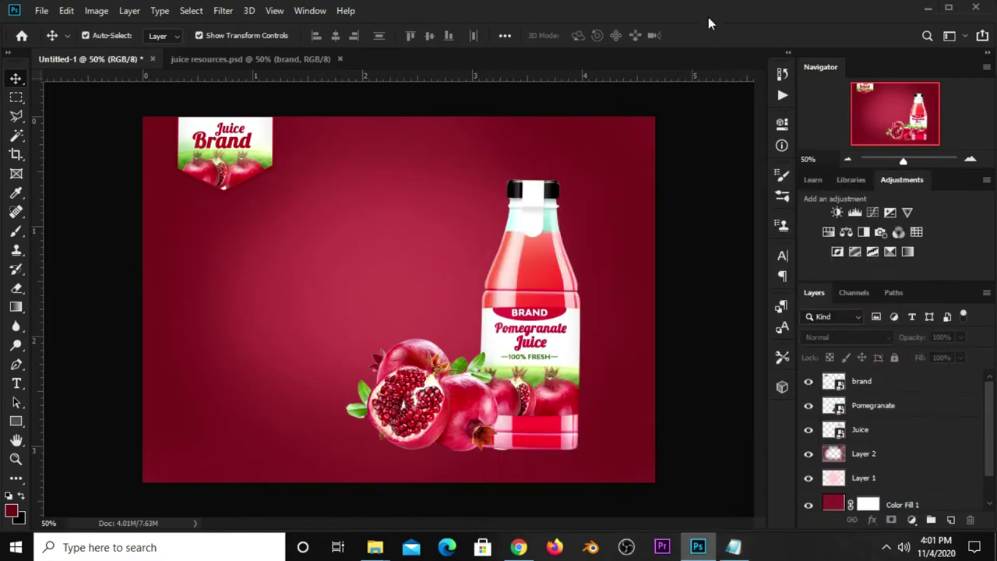
left_click(15, 383)
left_click(51, 382)
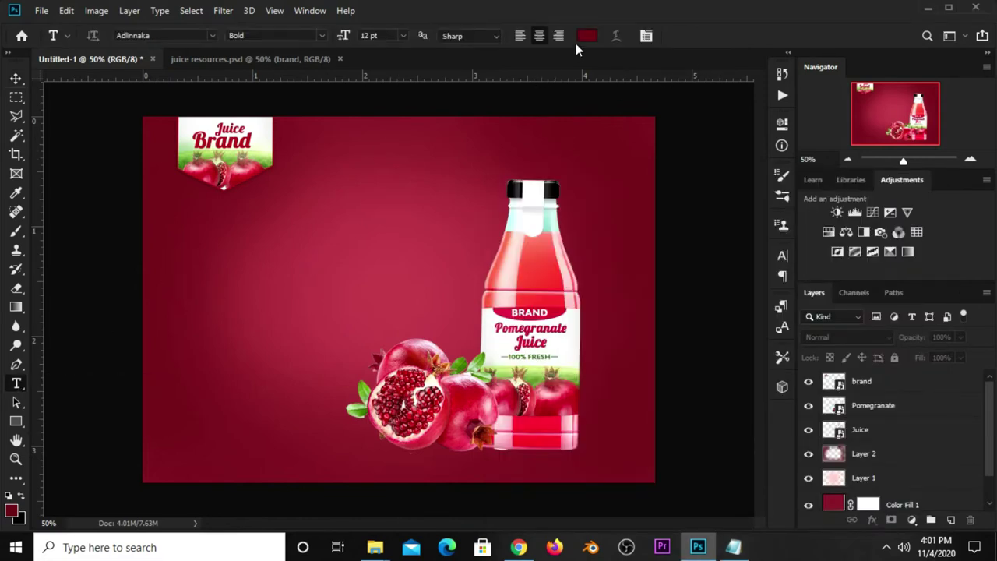
left_click(217, 245)
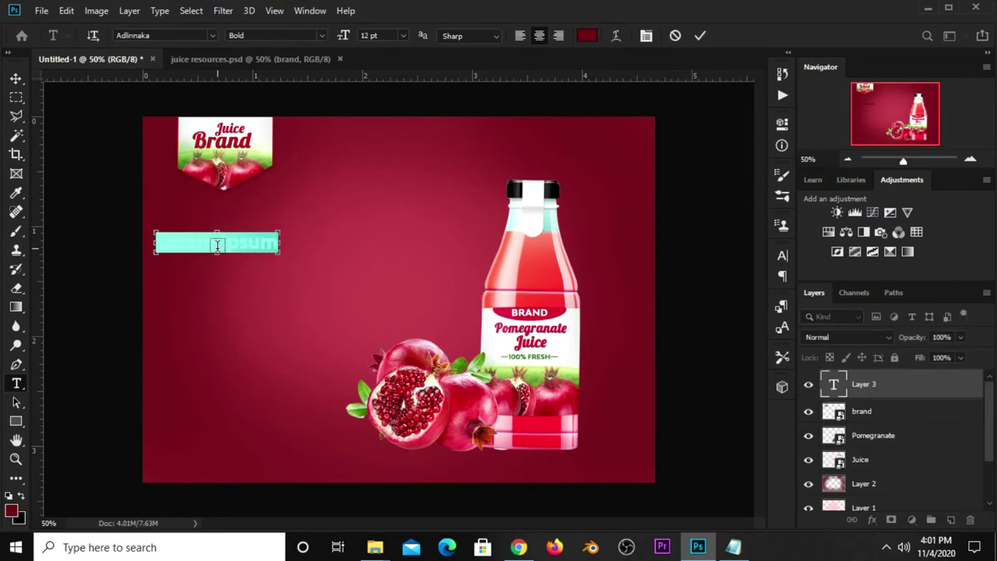
key("ctrl+v")
left_click(702, 35)
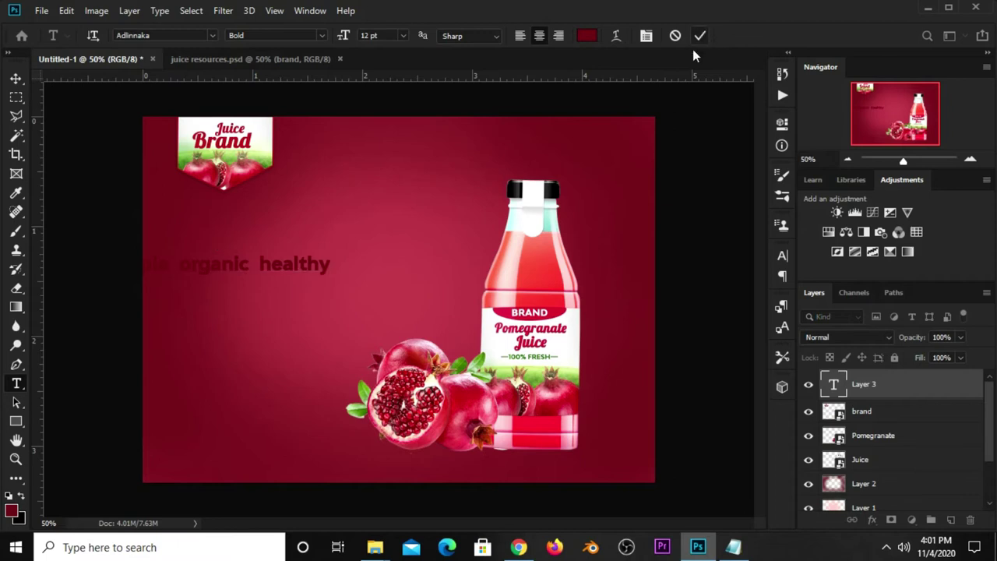
Step: Set the tagline to All Caps in the Character panel
left_click(780, 255)
left_click(680, 251)
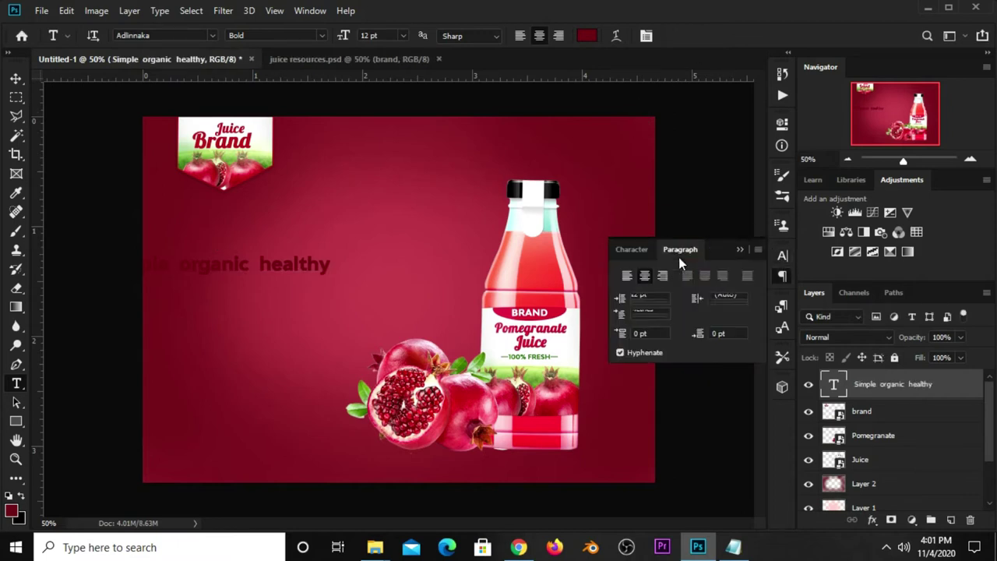
left_click(632, 250)
left_click(661, 357)
left_click(743, 245)
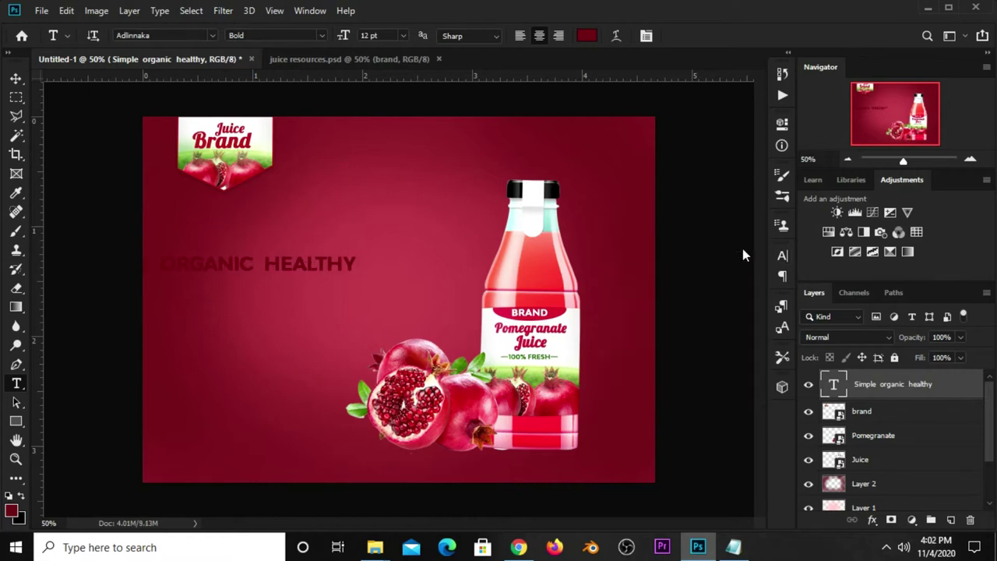
Step: Scale the tagline down to about 60% and position it below the badge
key("v")
left_click_drag(334, 264, 427, 248)
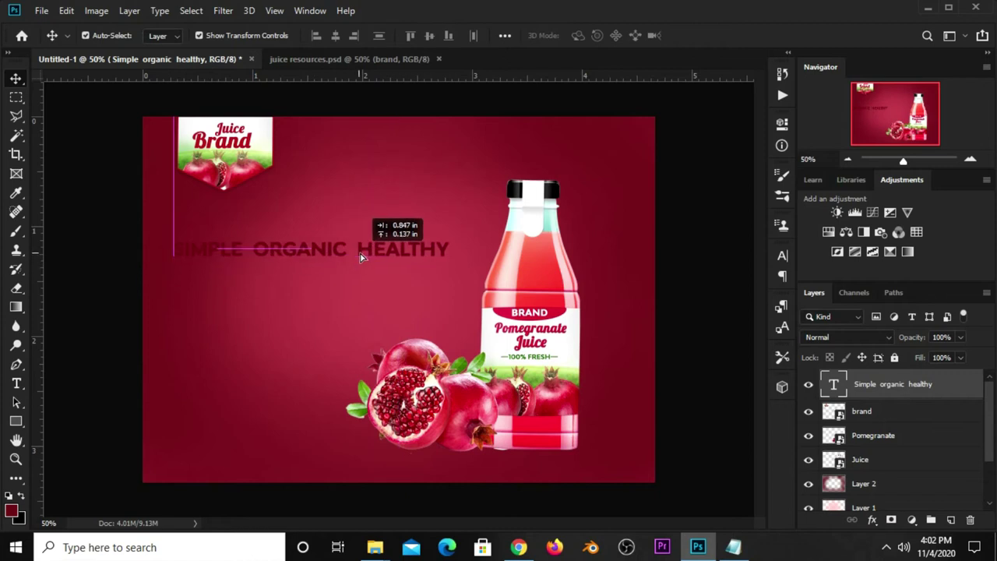
key("ctrl+t")
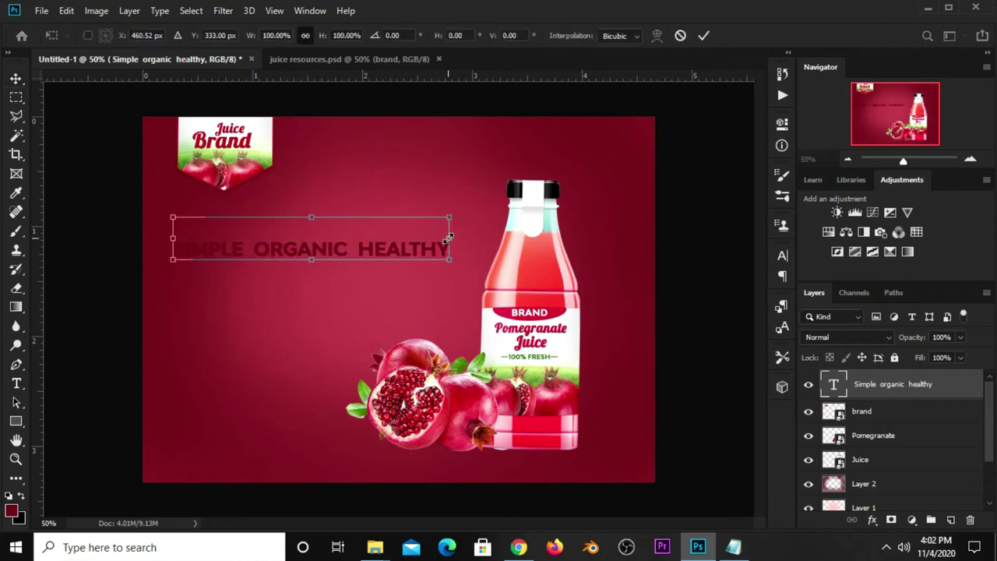
left_click_drag(449, 217, 336, 239)
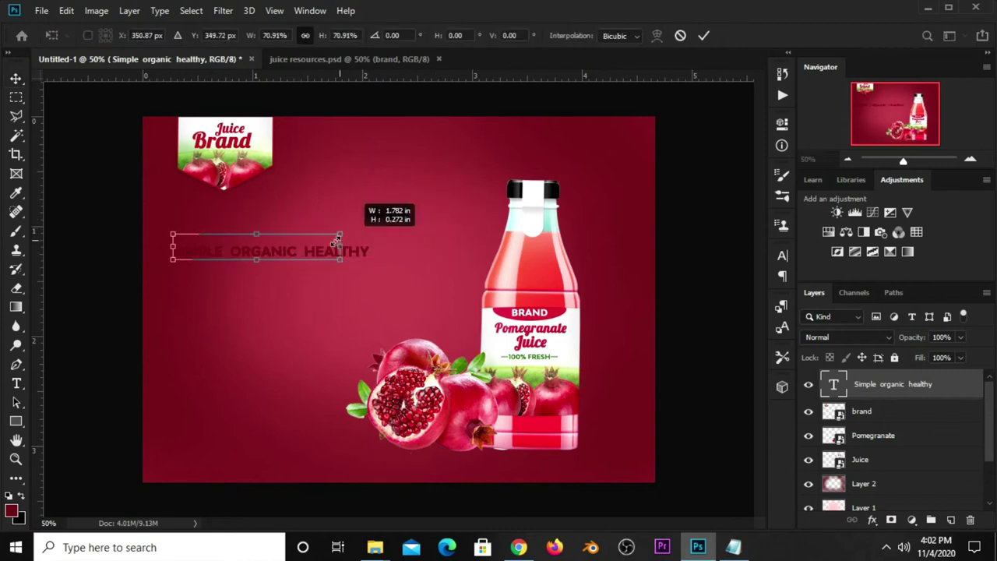
key("Return")
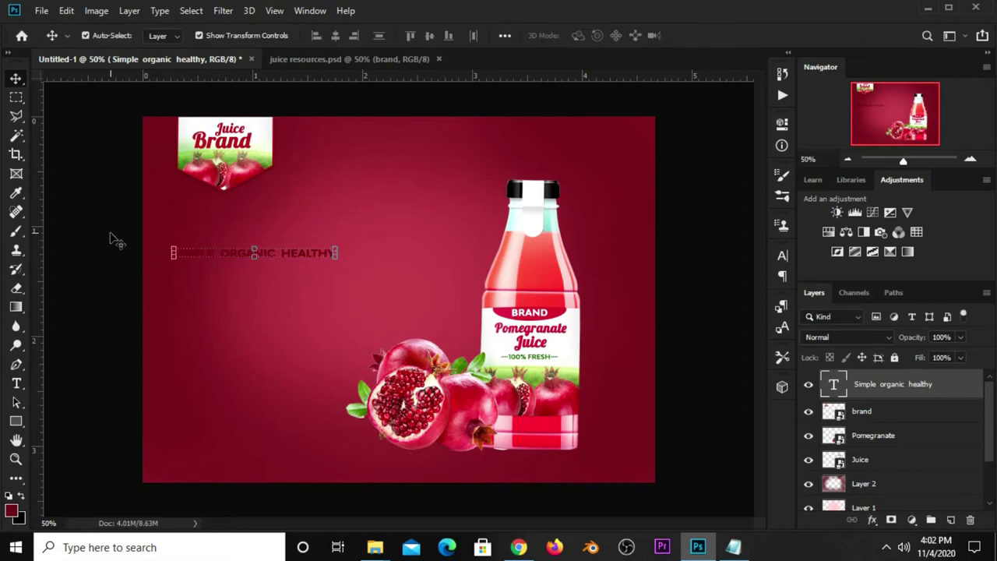
left_click_drag(296, 253, 309, 259)
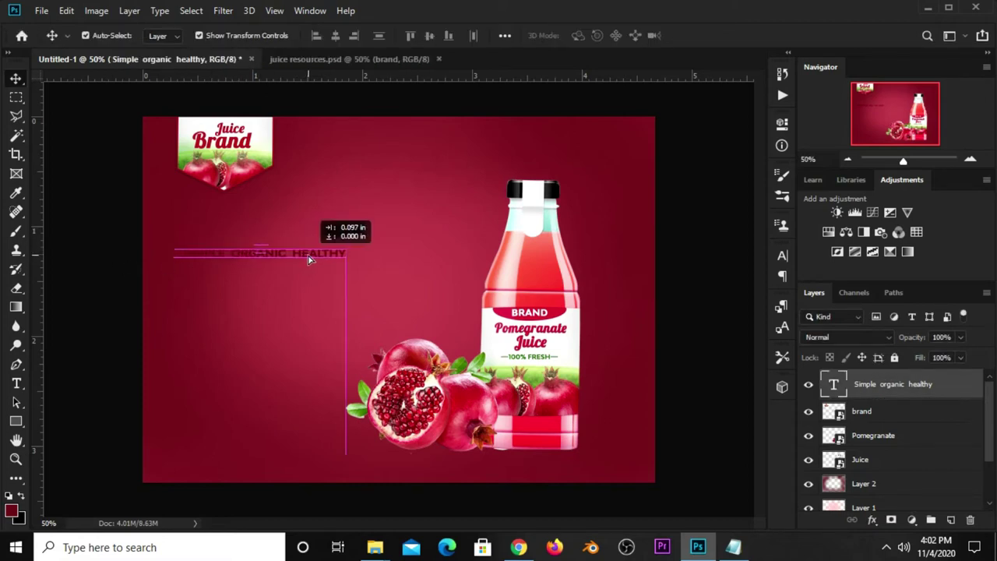
left_click(127, 220)
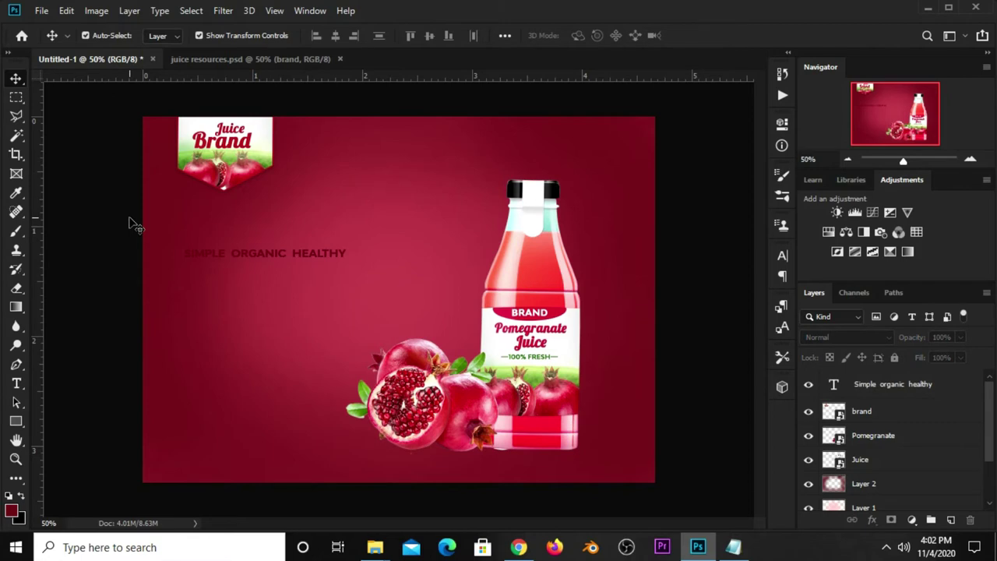
Step: Draw a white-filled rectangle bar over the tagline
left_click(16, 421)
left_click(48, 421)
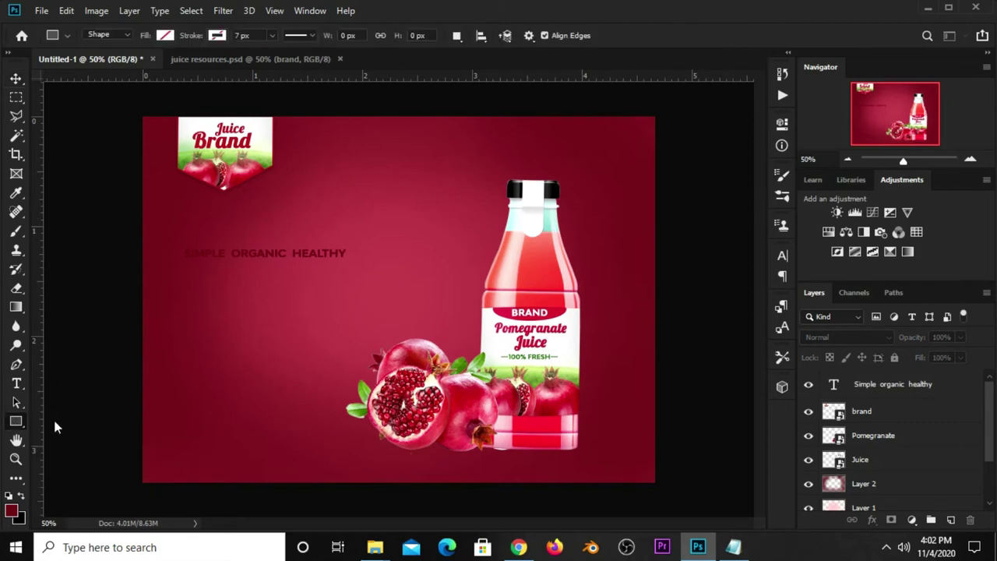
left_click(165, 36)
left_click(113, 112)
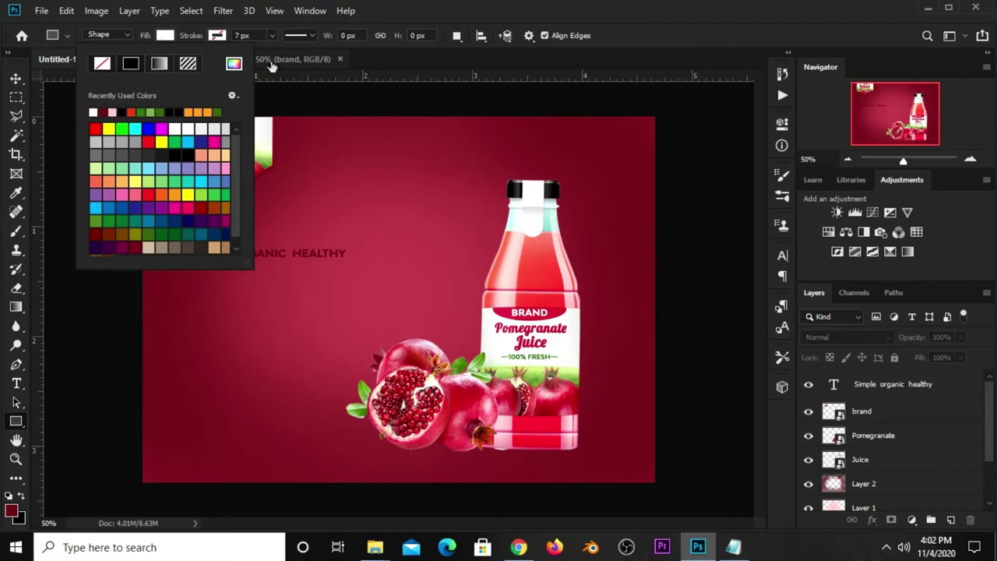
left_click(721, 45)
left_click_drag(180, 246, 273, 259)
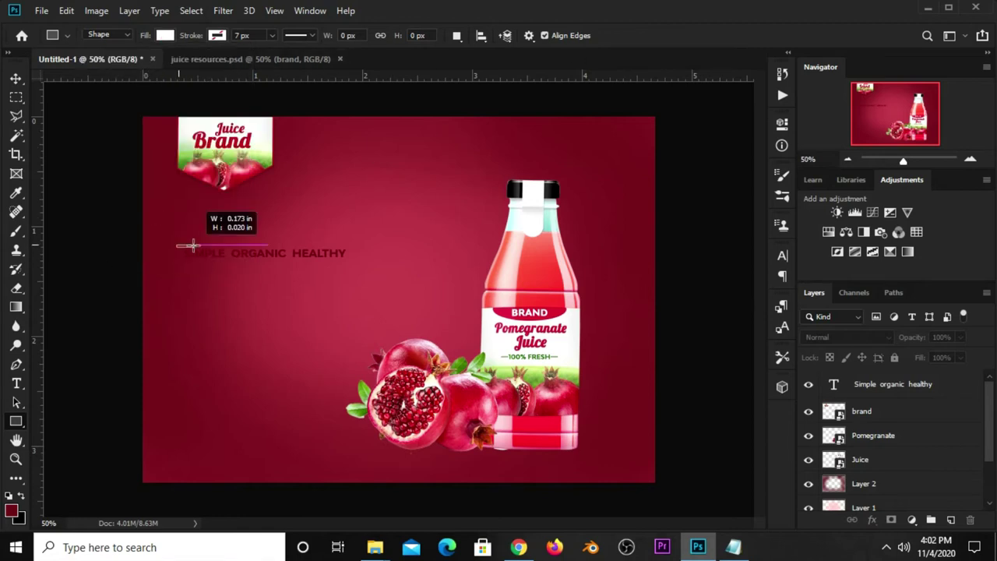
left_click(320, 265)
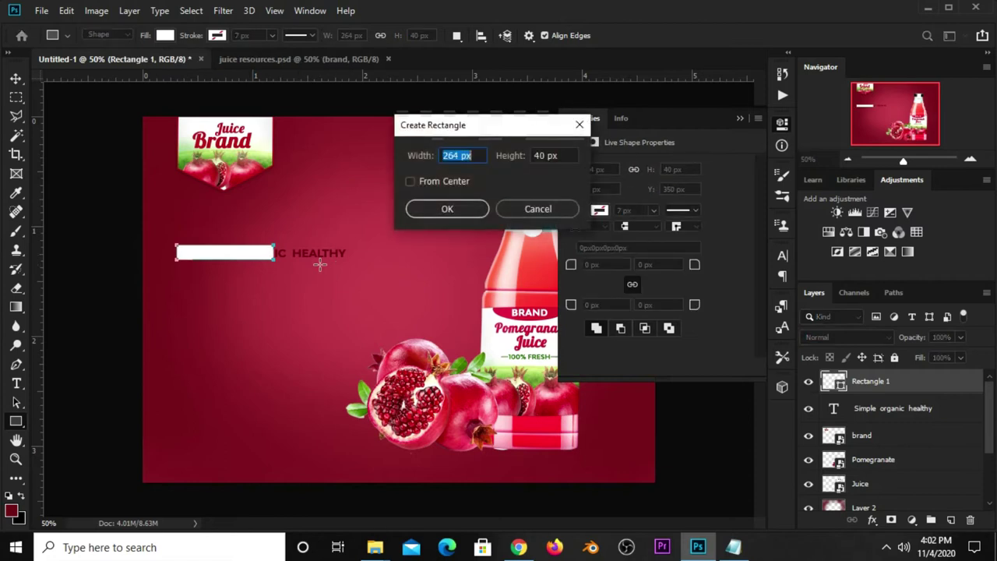
left_click(580, 124)
Step: Resize the white bar to about 500 px wide, slightly taller, and place it behind the tagline
left_click(15, 79)
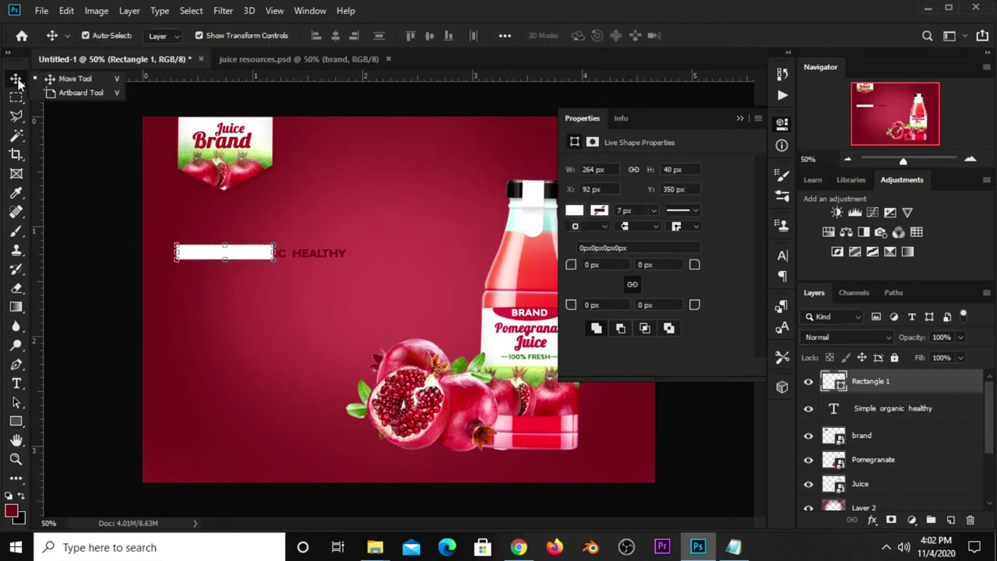
left_click_drag(273, 253, 347, 253)
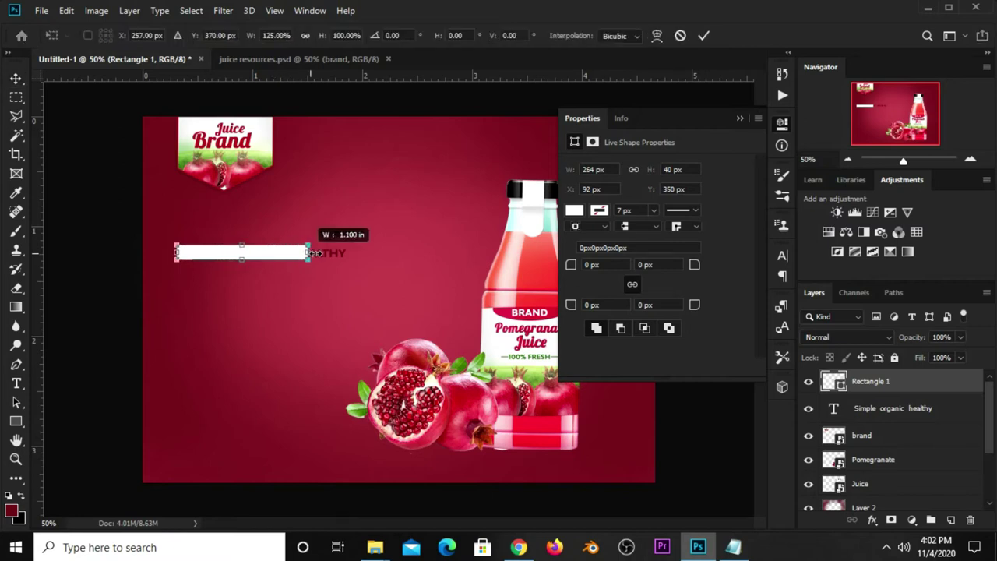
left_click_drag(260, 262, 266, 269)
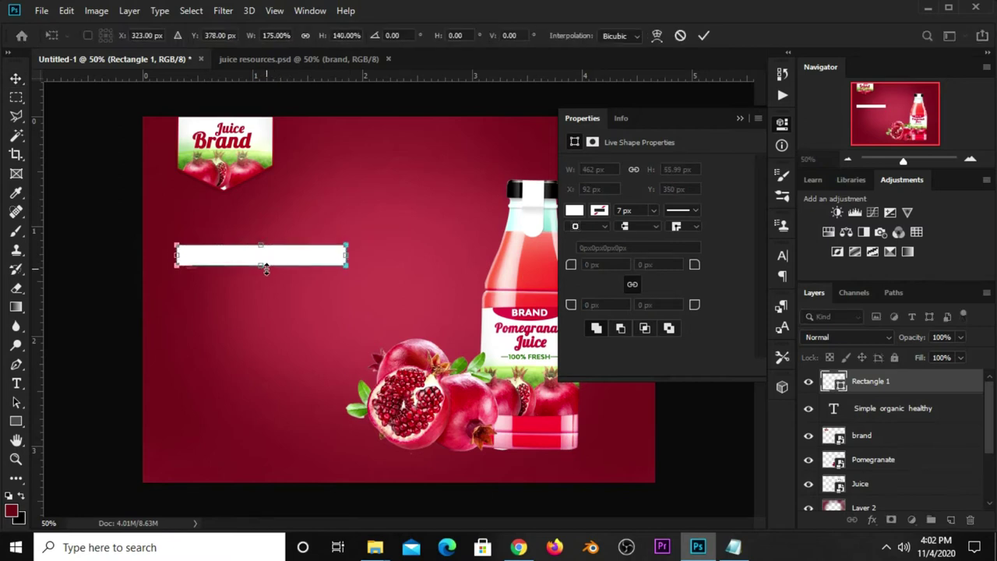
left_click_drag(346, 258, 360, 256)
key("Return")
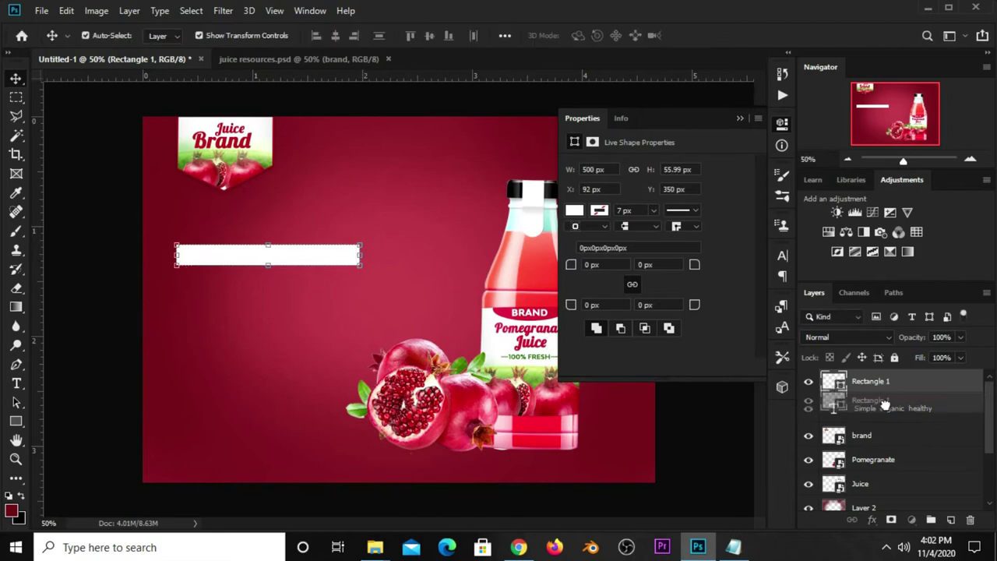
left_click_drag(889, 383, 886, 420)
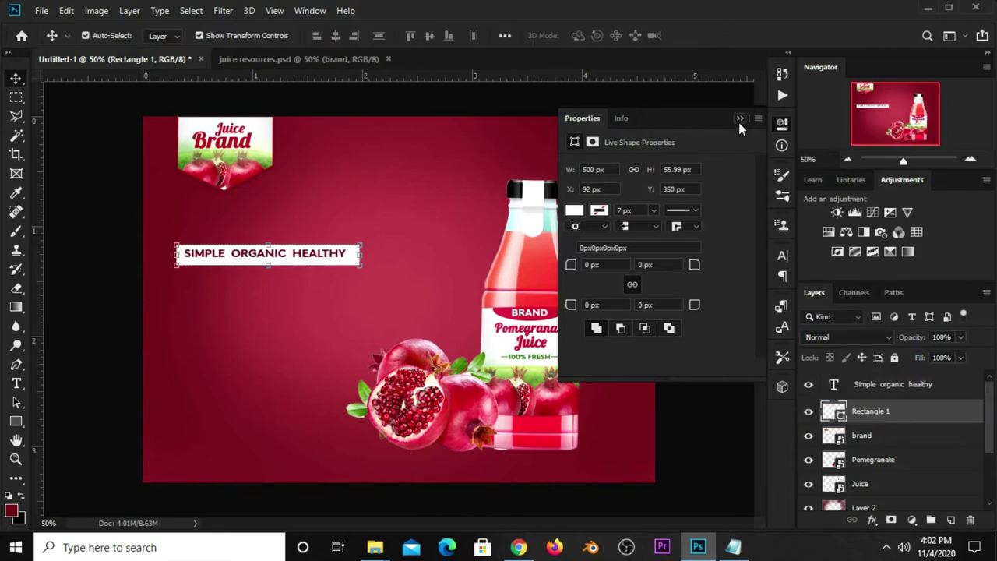
left_click(739, 118)
Step: Nudge the SIMPLE ORGANIC HEALTHY text slightly right and down onto the bar
left_click(263, 255)
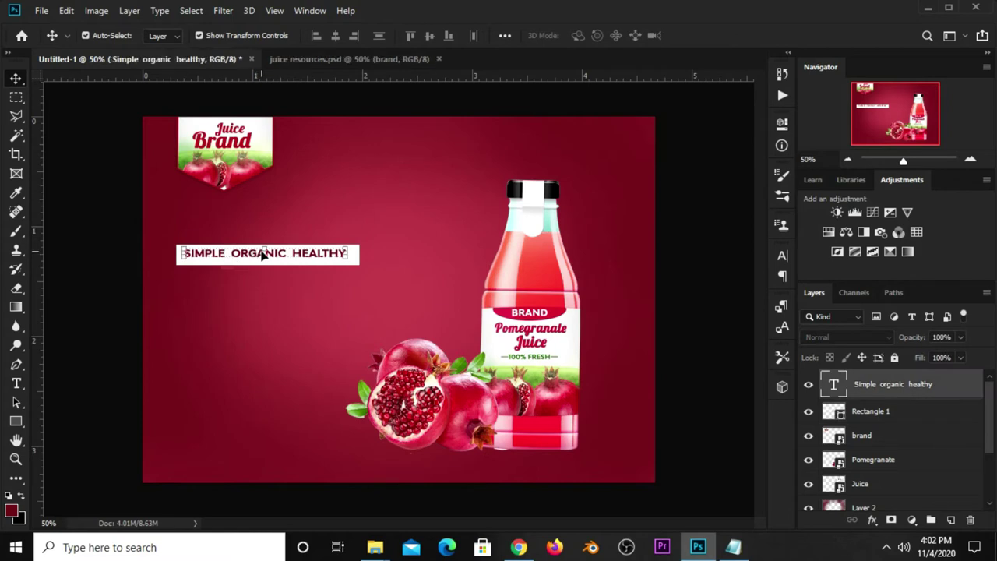
left_click_drag(263, 255, 266, 257)
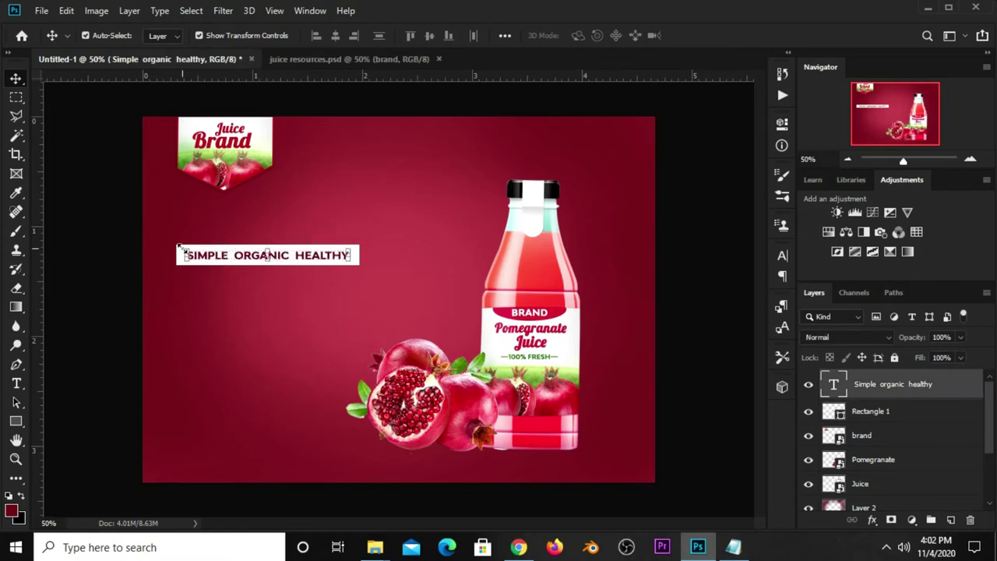
left_click(106, 224)
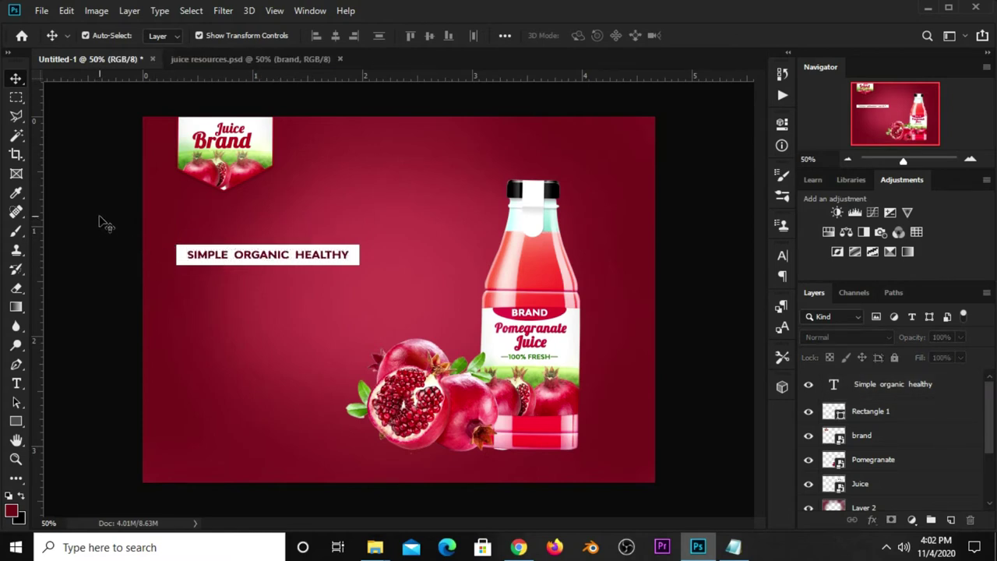
Step: Rasterize the Rectangle 1 layer and add a vertical guide at the banner's left edge
left_click(353, 265)
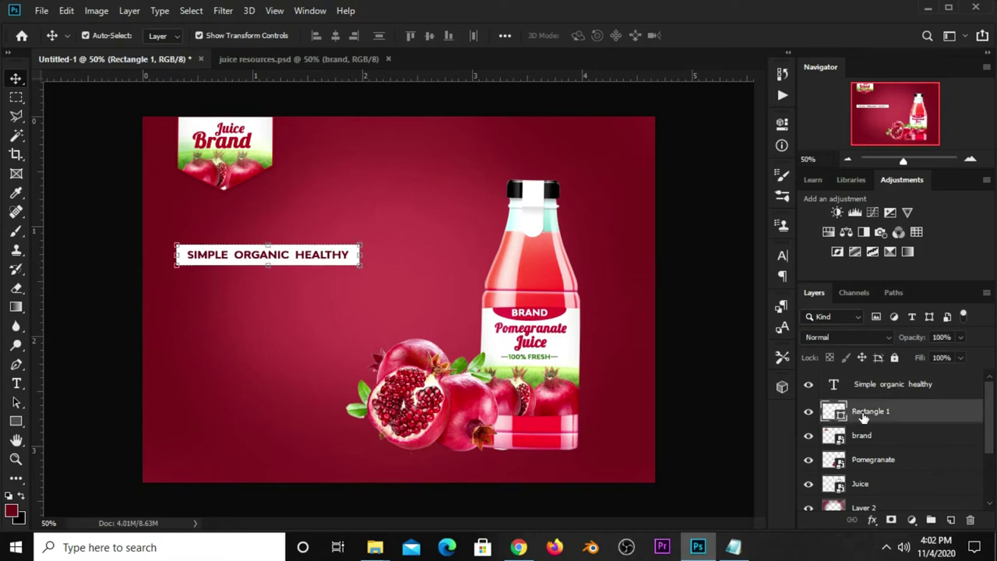
right_click(863, 418)
left_click(700, 224)
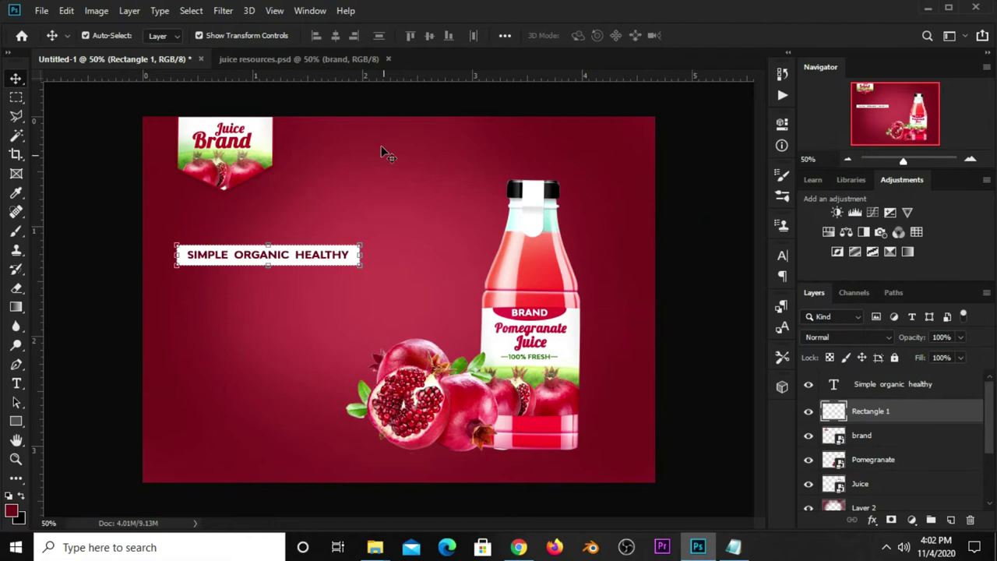
left_click_drag(35, 370, 185, 370)
Step: Add a vertical guide just inside the banner's right end and a horizontal guide through its middle
left_click_drag(40, 405, 65, 401)
left_click(227, 399, "ctrl")
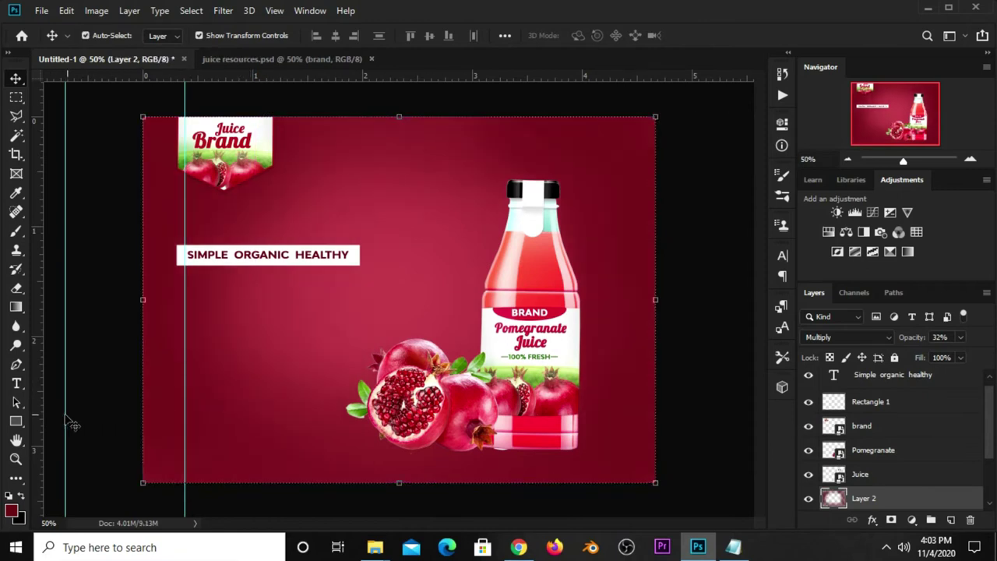
left_click_drag(65, 415, 351, 437)
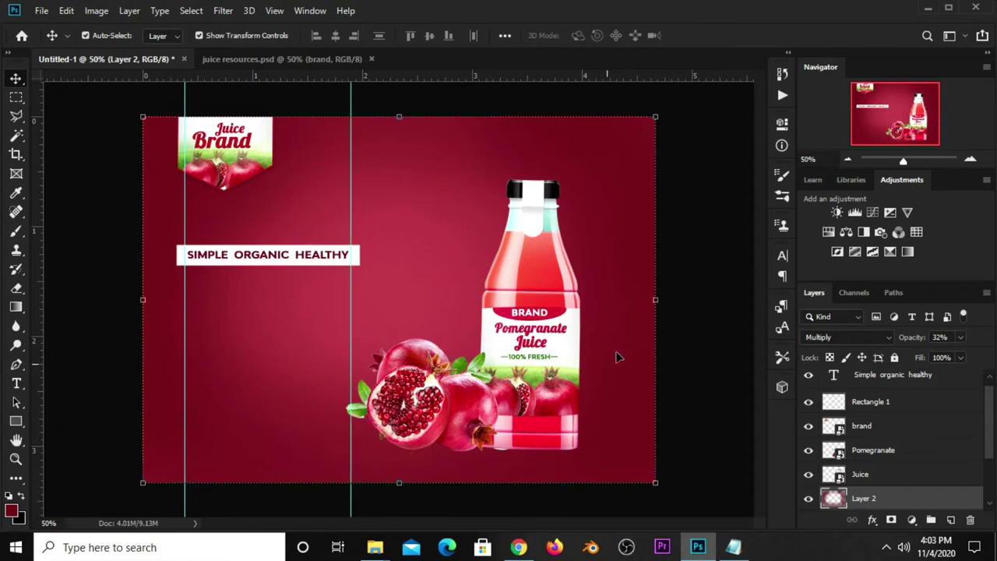
left_click(692, 269)
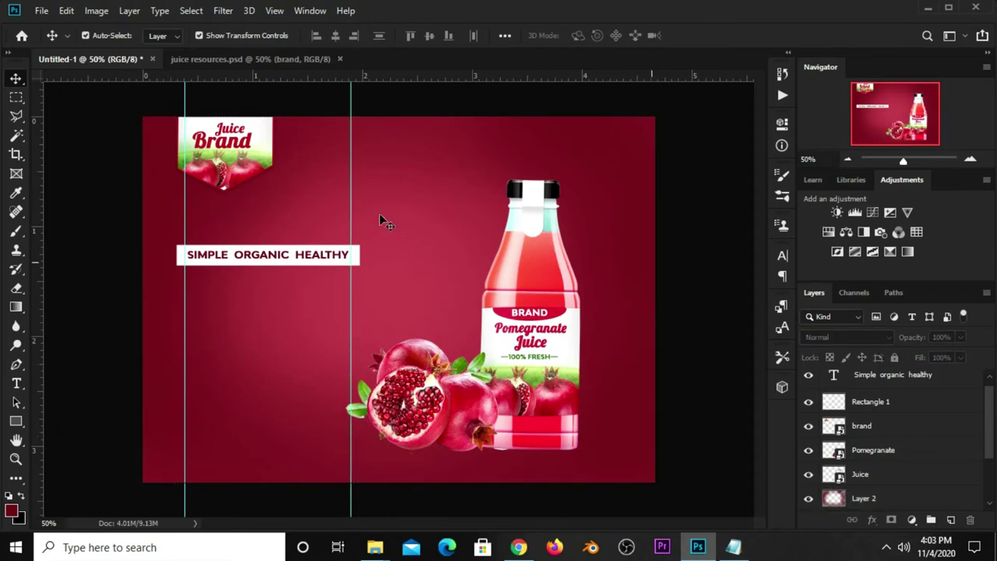
left_click(358, 263)
left_click_drag(402, 81, 373, 259)
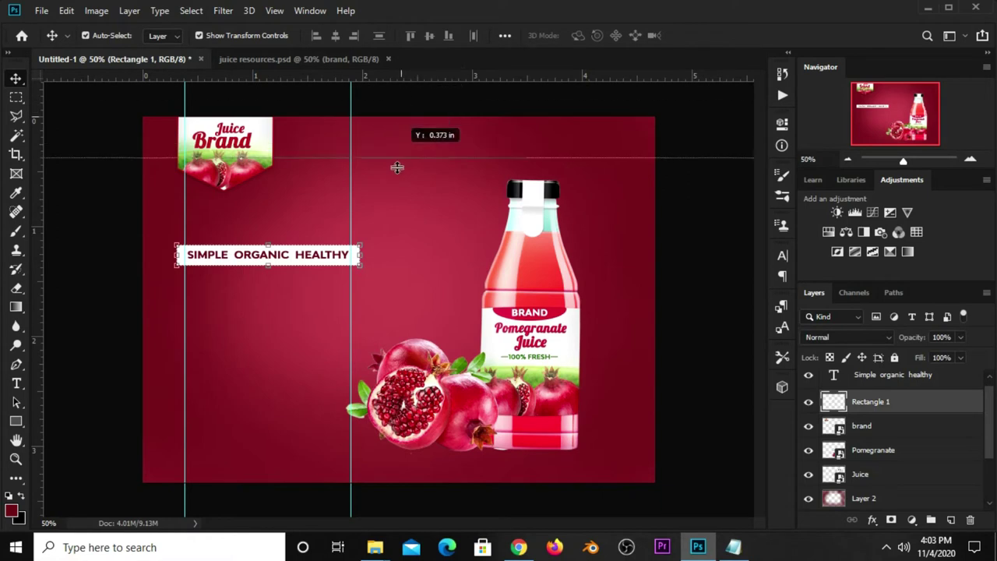
scroll(318, 248, "up", 1)
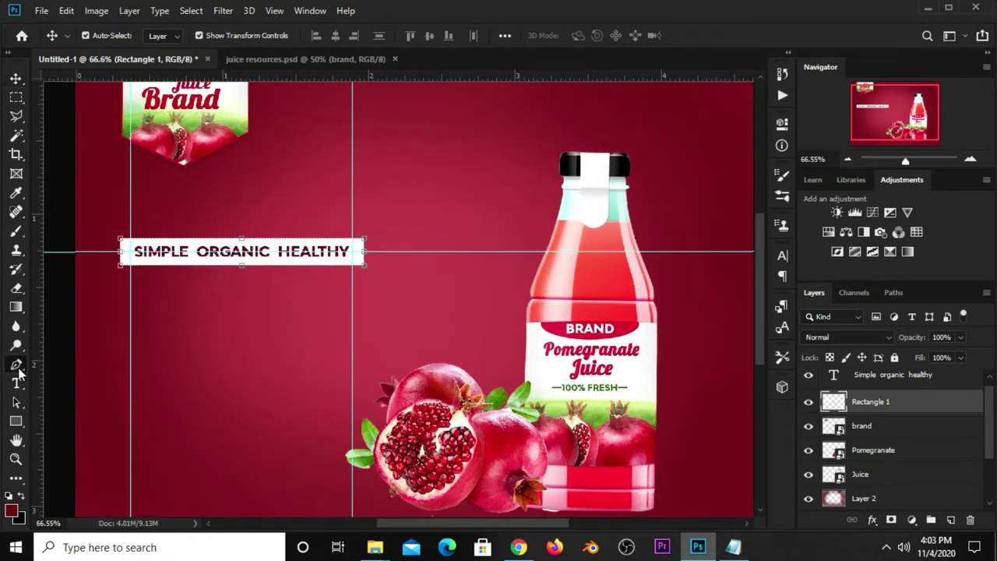
Step: Cut a notch into the banner's right end using a Pen path made into a 0-feather selection
left_click_drag(15, 364, 47, 363)
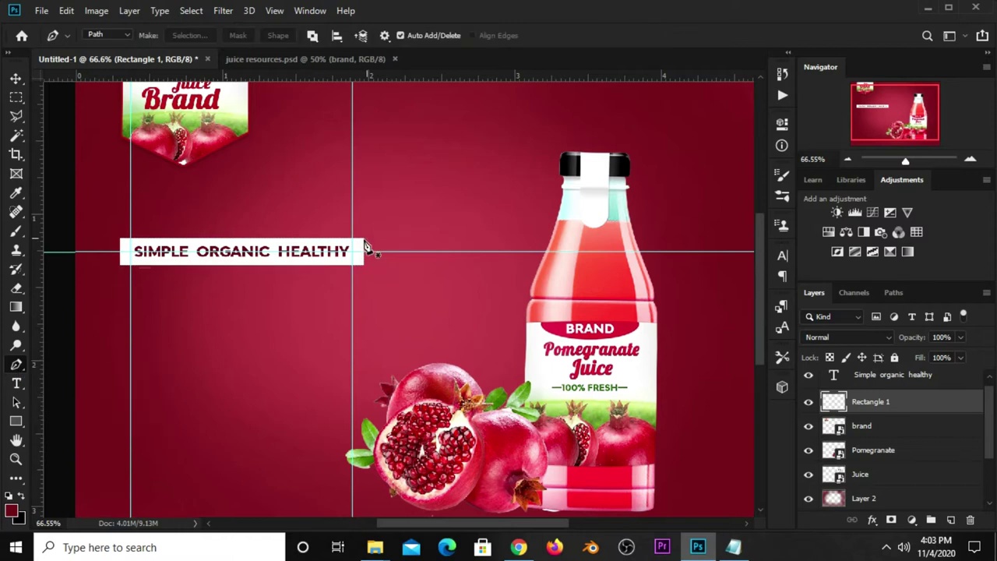
scroll(368, 242, "up", 1)
scroll(364, 247, "up", 2)
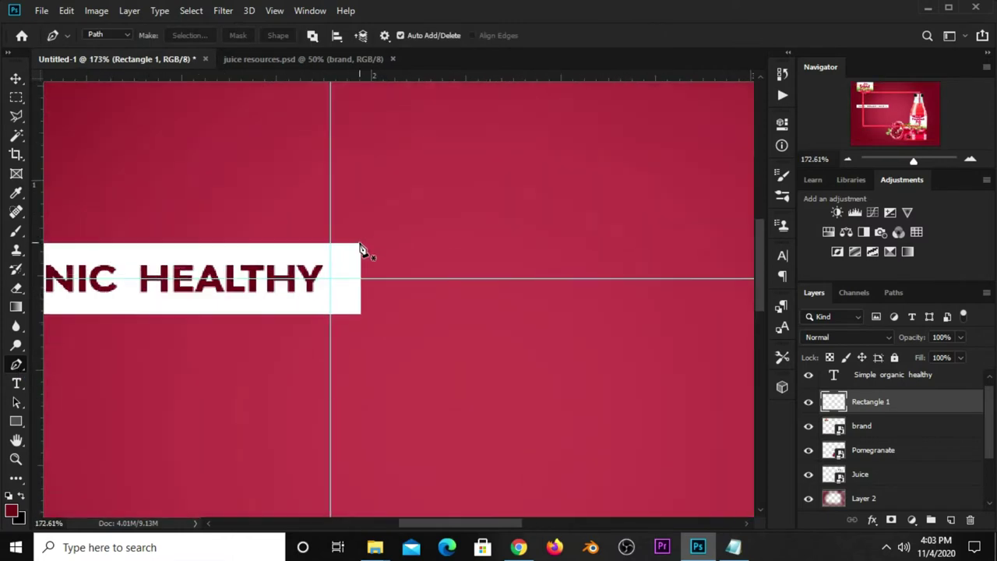
left_click(360, 244)
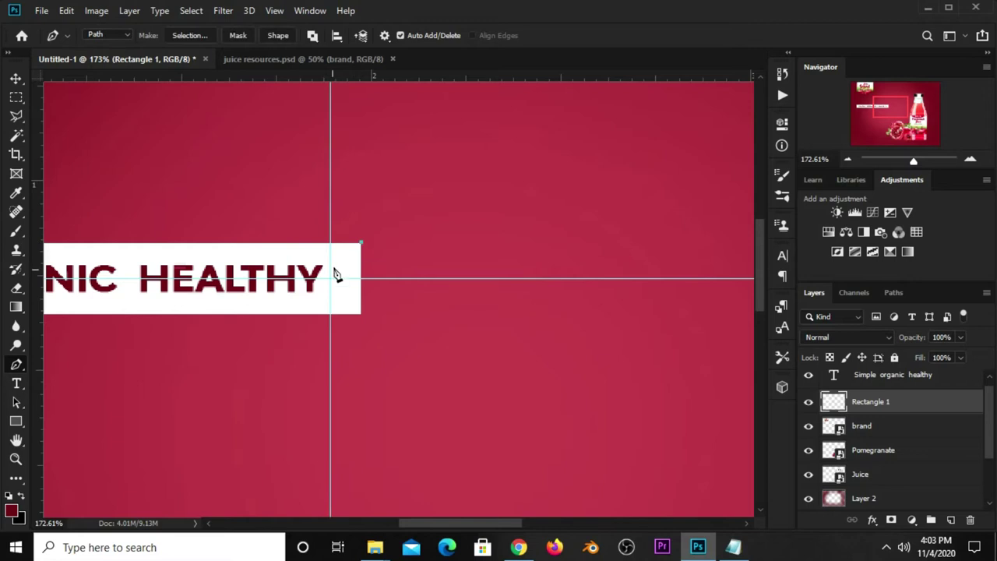
left_click(361, 316)
right_click(363, 280)
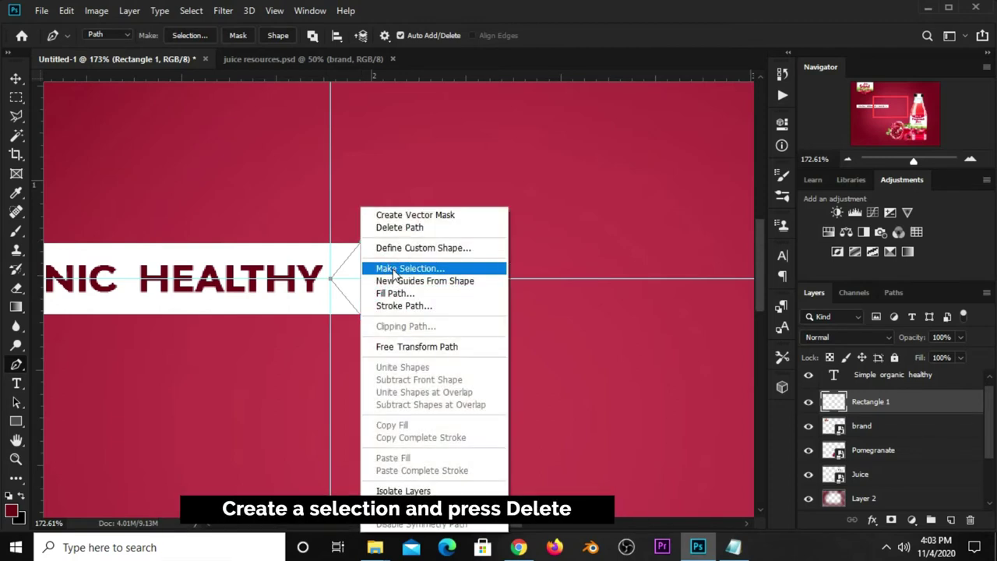
left_click(372, 267)
type("0")
left_click(705, 148)
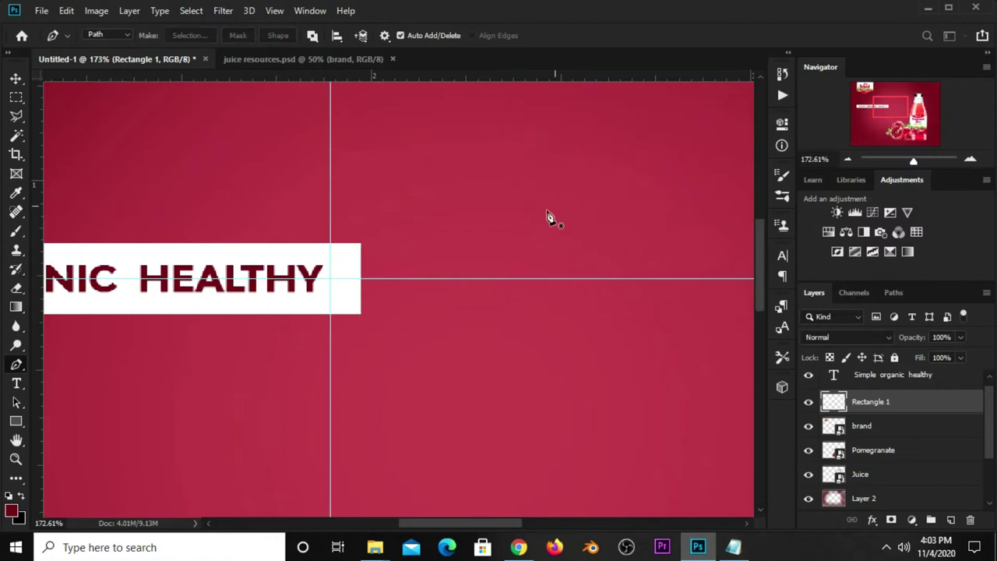
key("Delete")
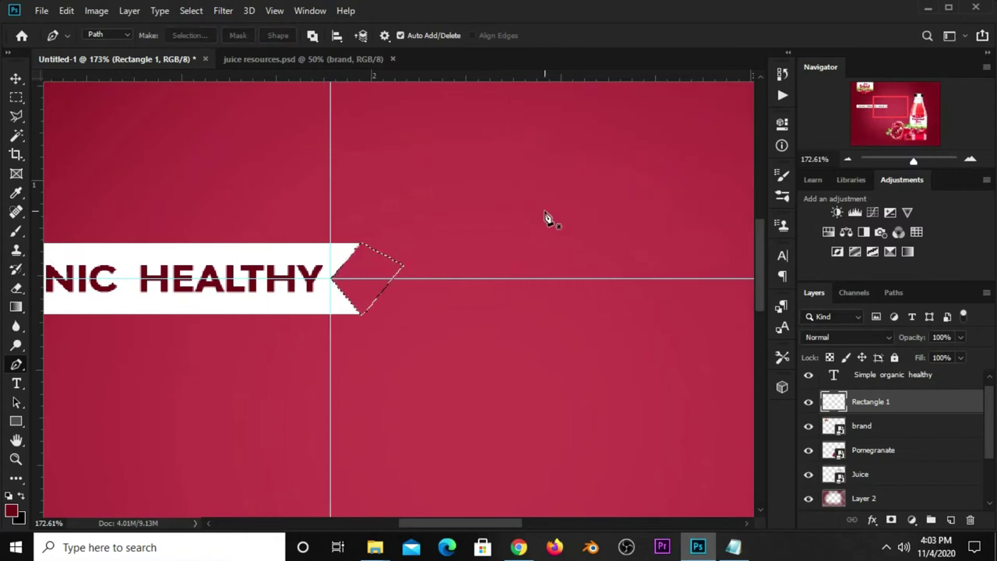
key("ctrl+d")
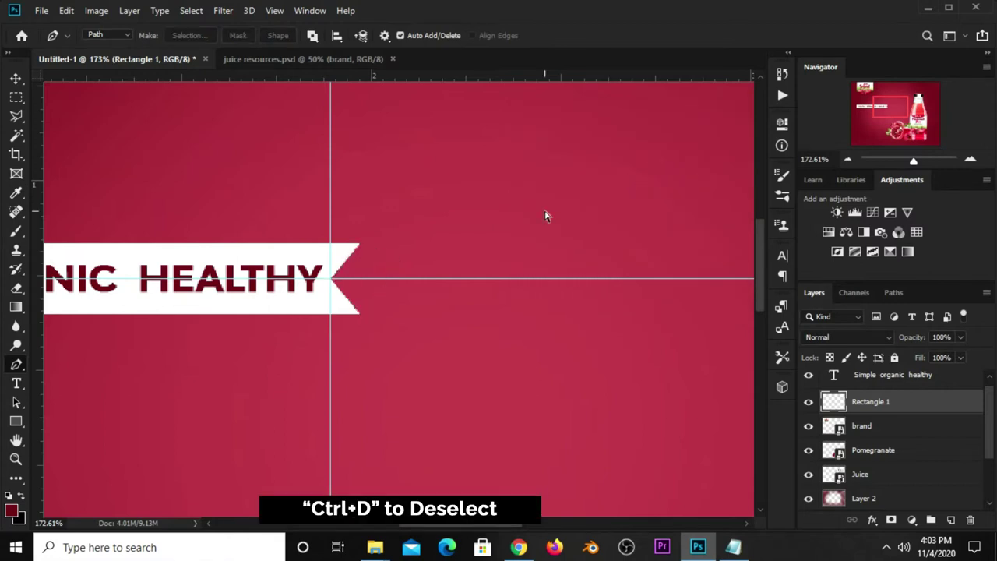
Step: Outline a triangular notch at the banner's left end with the Pen tool
key("ctrl+0")
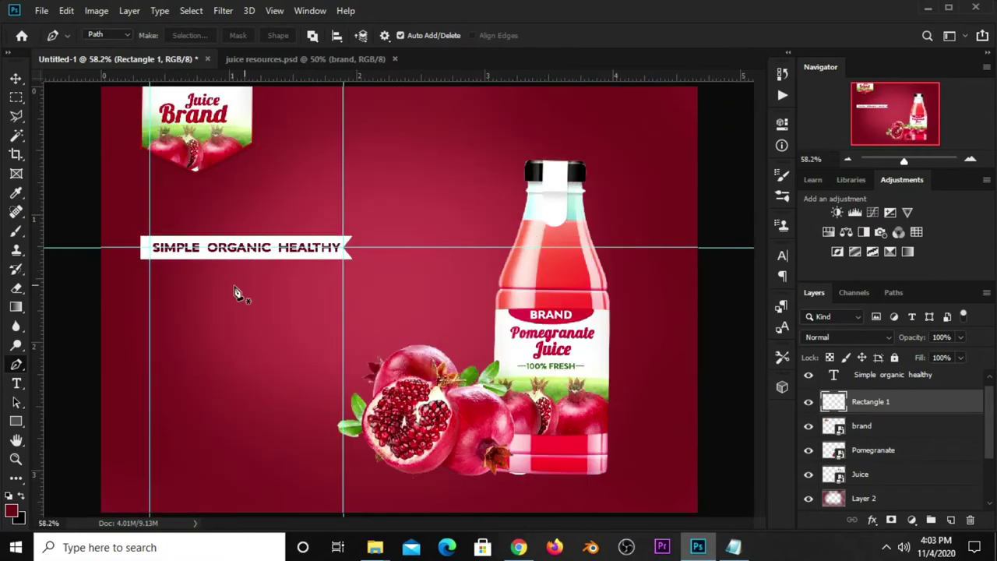
scroll(125, 258, "up", 1)
scroll(124, 257, "up", 2)
scroll(138, 256, "up", 1)
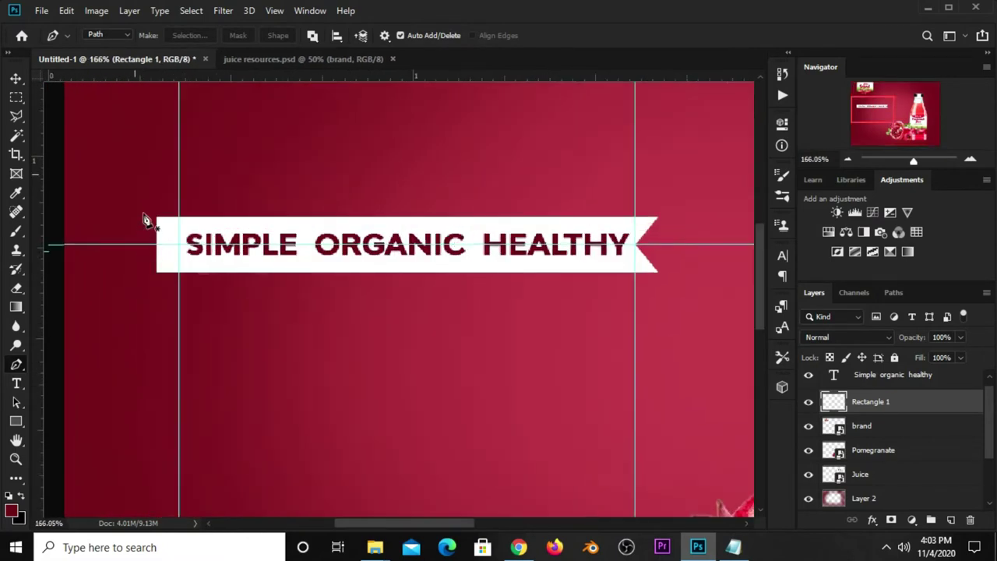
scroll(145, 222, "up", 2)
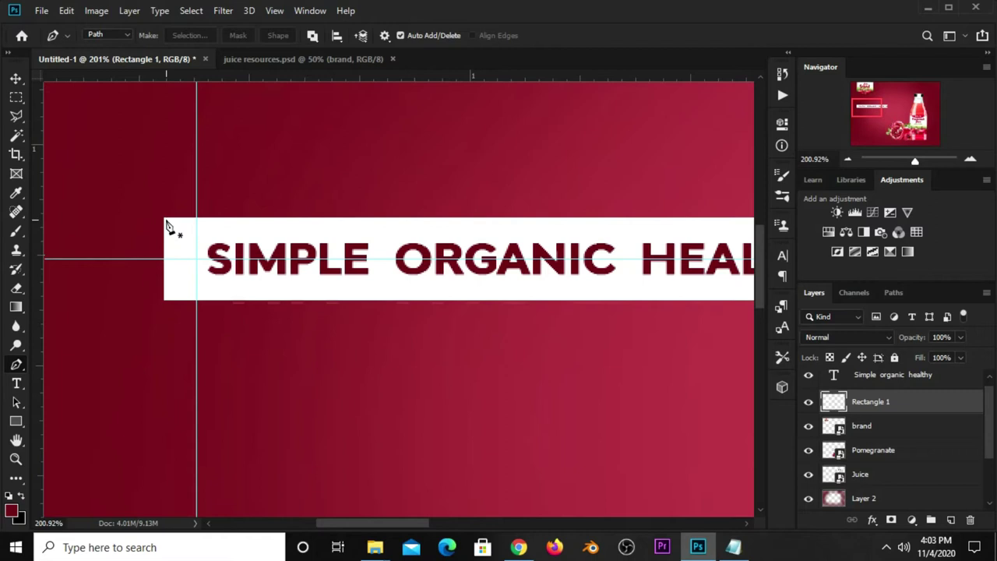
scroll(163, 225, "up", 2)
left_click(164, 219)
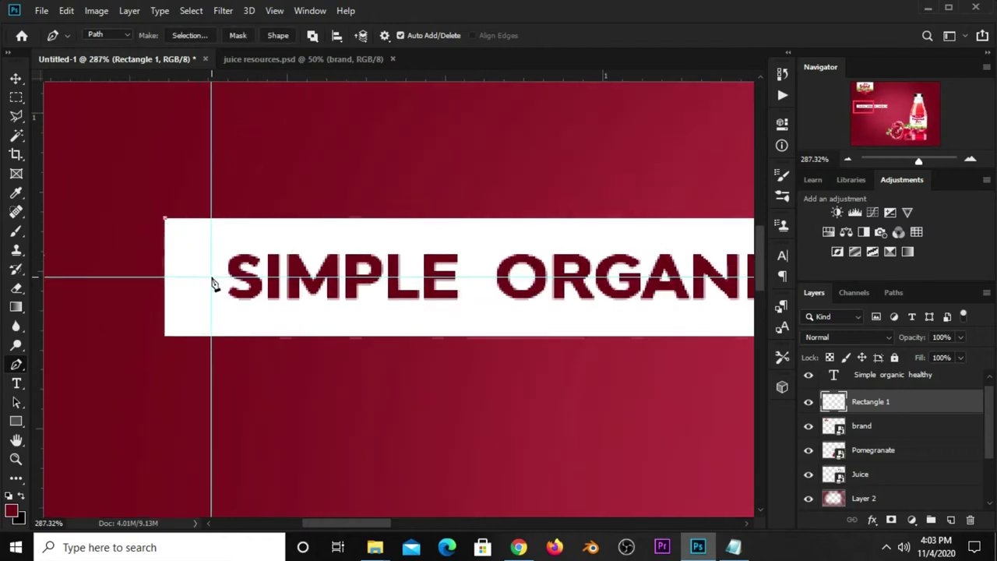
left_click(136, 300)
left_click(131, 256)
left_click(164, 221)
Step: Turn the left notch path into a selection, delete it from the banner, and deselect
right_click(173, 273)
left_click(212, 269)
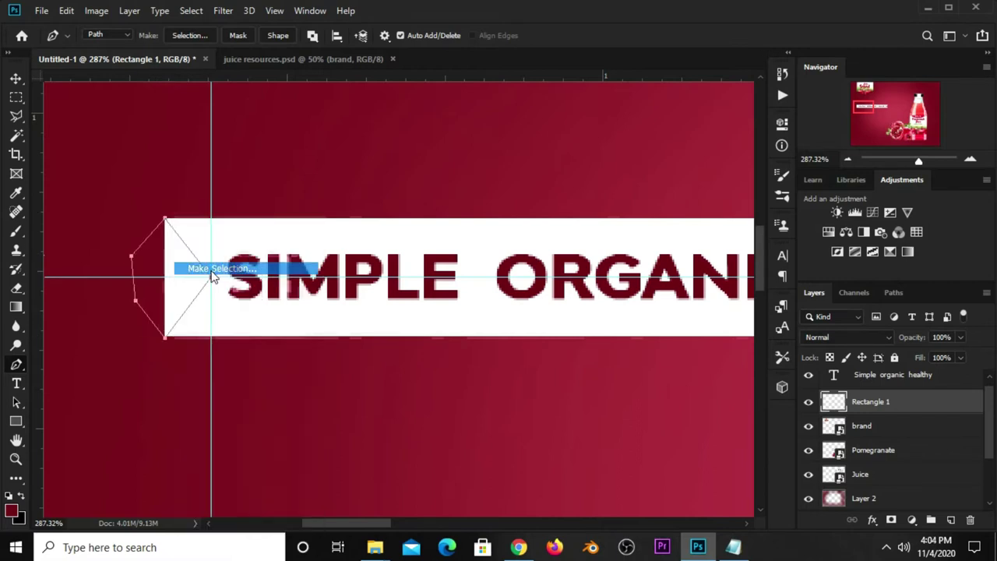
key("Return")
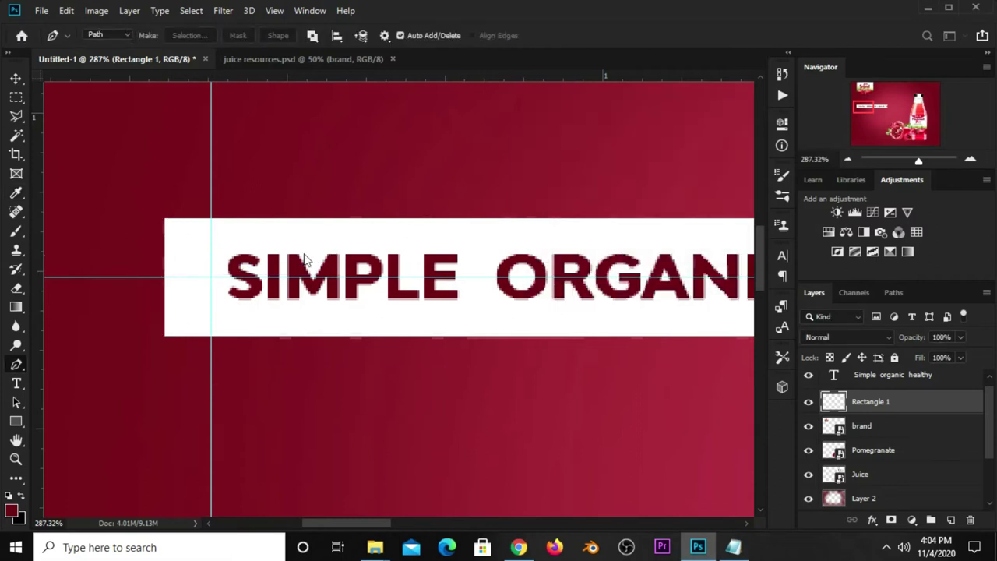
scroll(305, 262, "up", 1)
key("Delete")
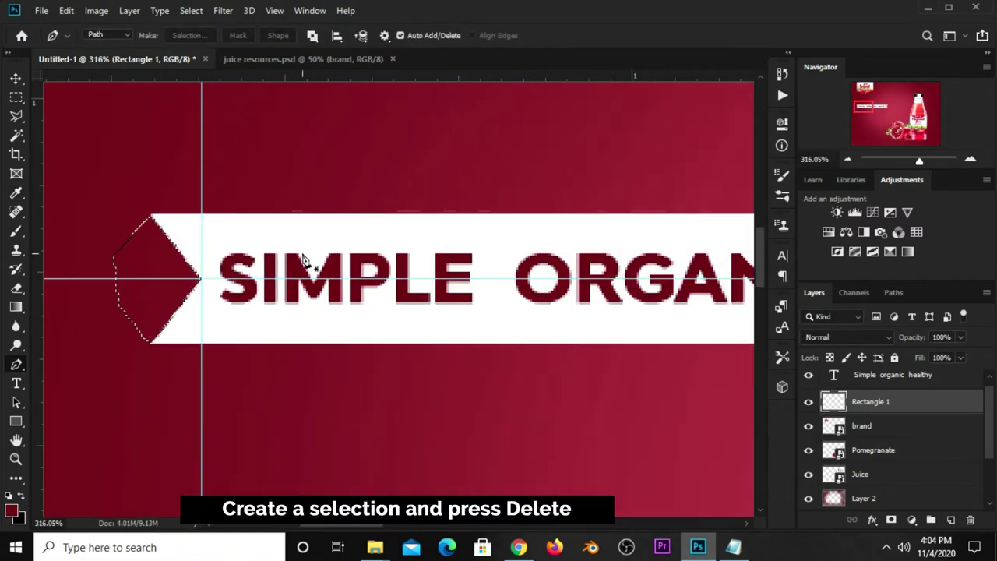
key("ctrl+0")
key("ctrl+minus")
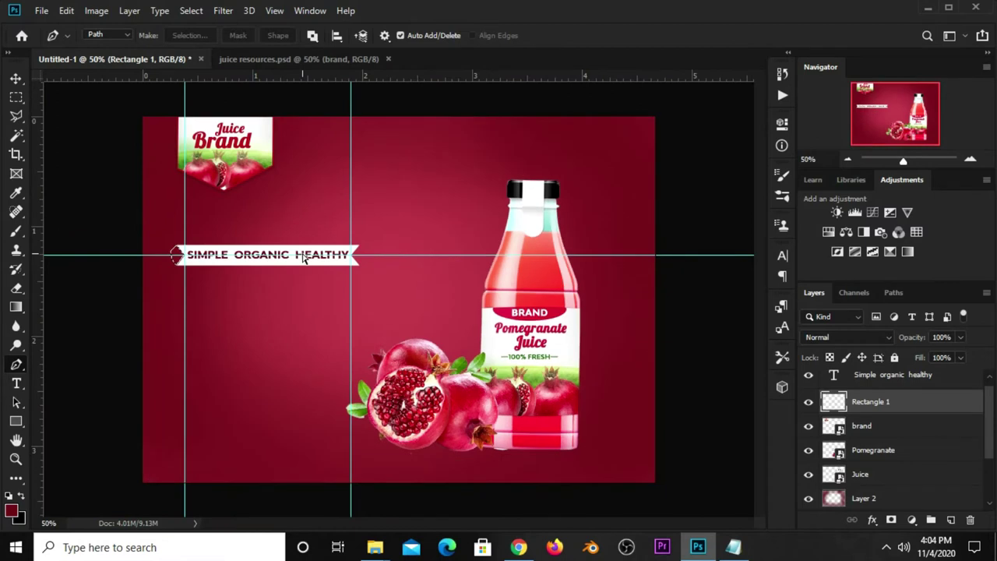
key("ctrl+d")
Step: Clear all guides from the canvas
left_click(275, 11)
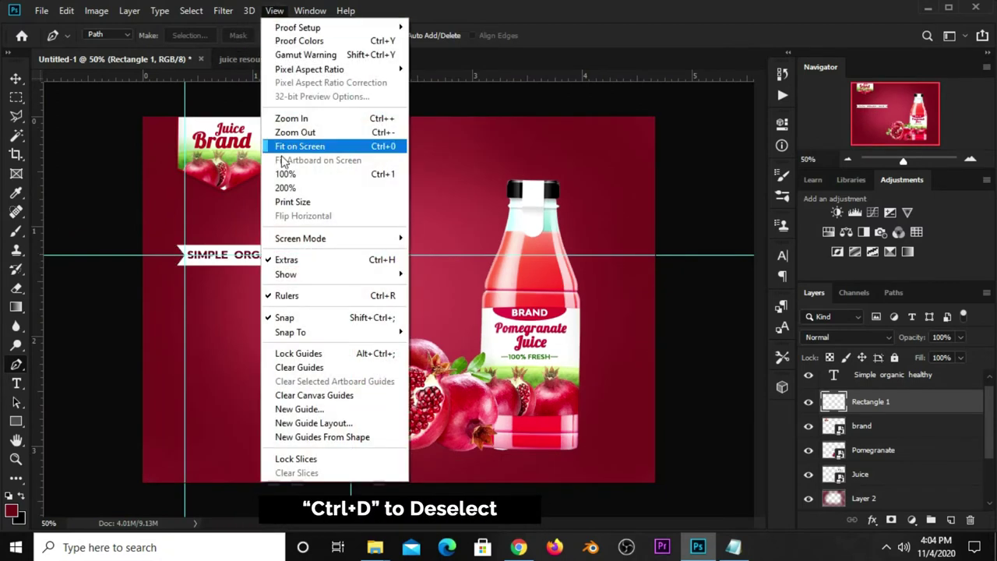
left_click(288, 368)
key("v")
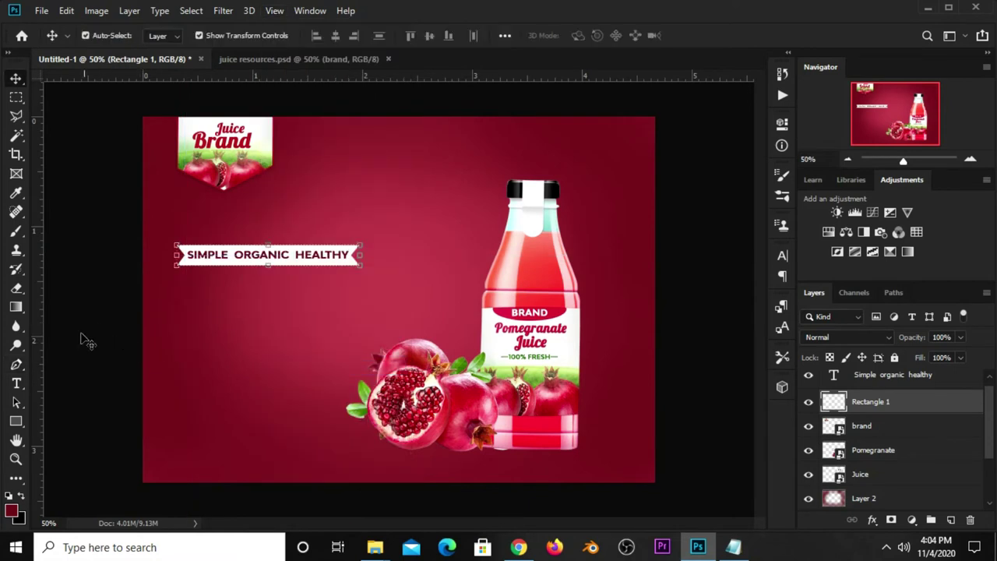
left_click(78, 348)
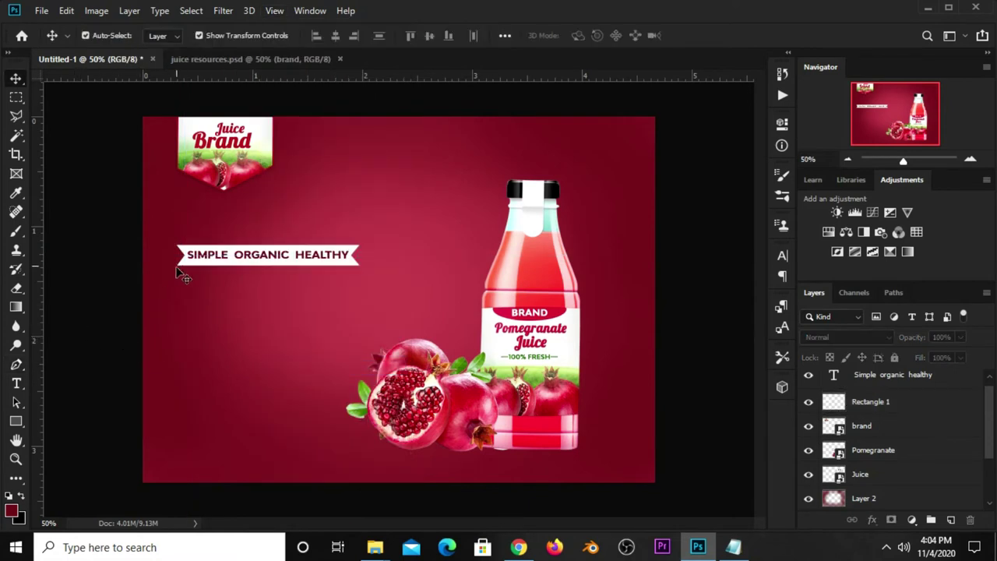
Step: Stretch the Rectangle 1 ribbon's right end slightly wider and select the tagline text
left_click(222, 264)
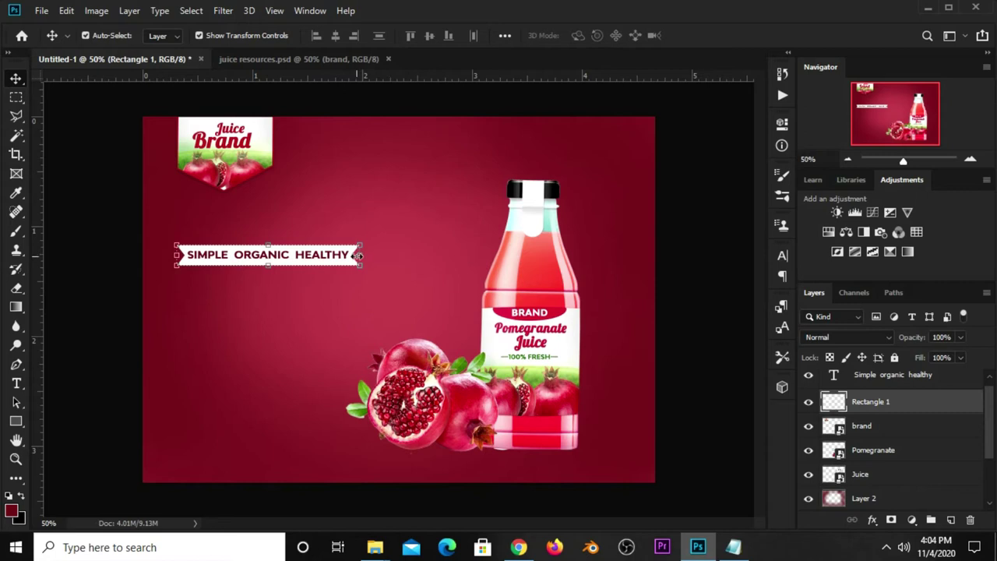
left_click_drag(358, 256, 366, 256)
key("Return")
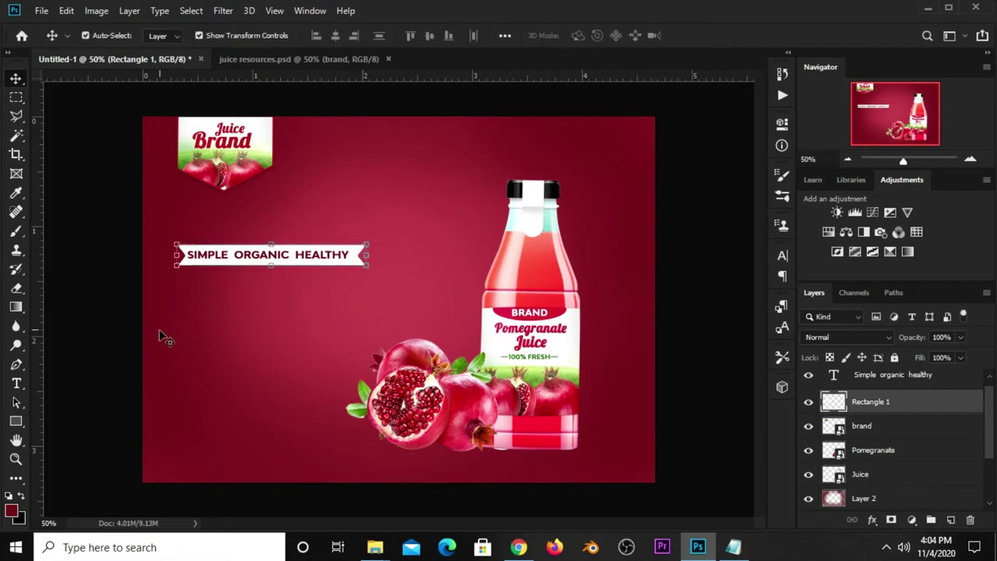
left_click(285, 258)
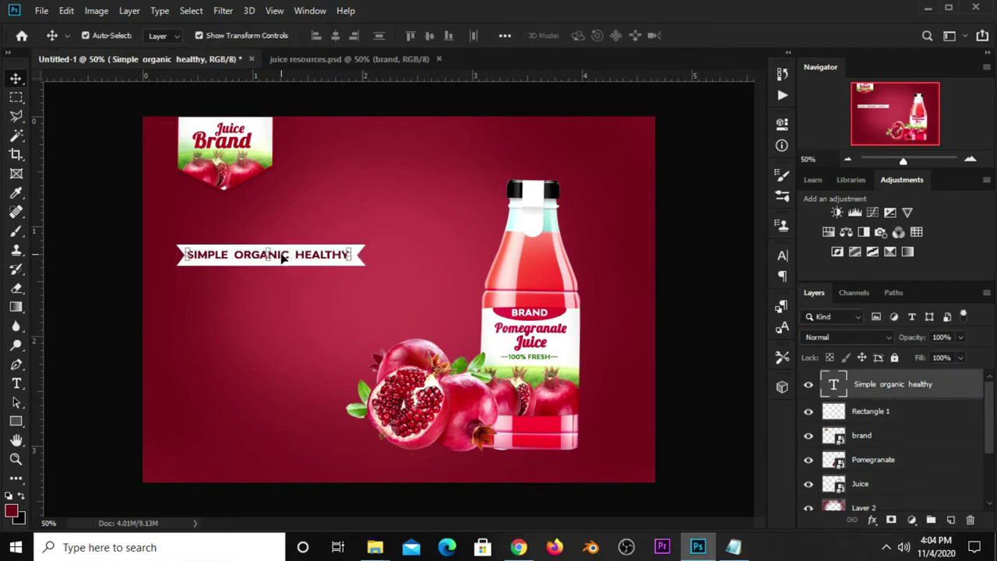
left_click(118, 222)
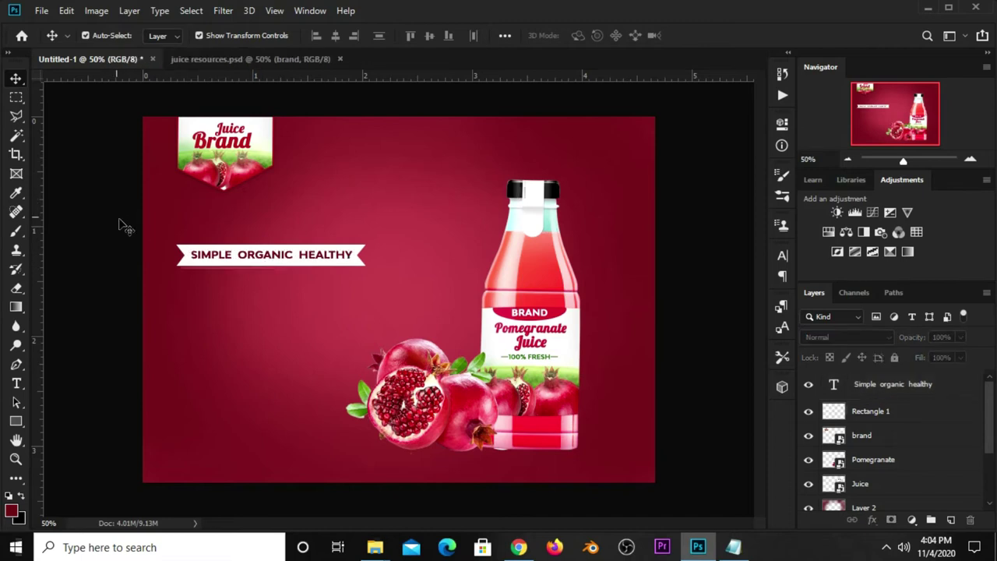
left_click(247, 261)
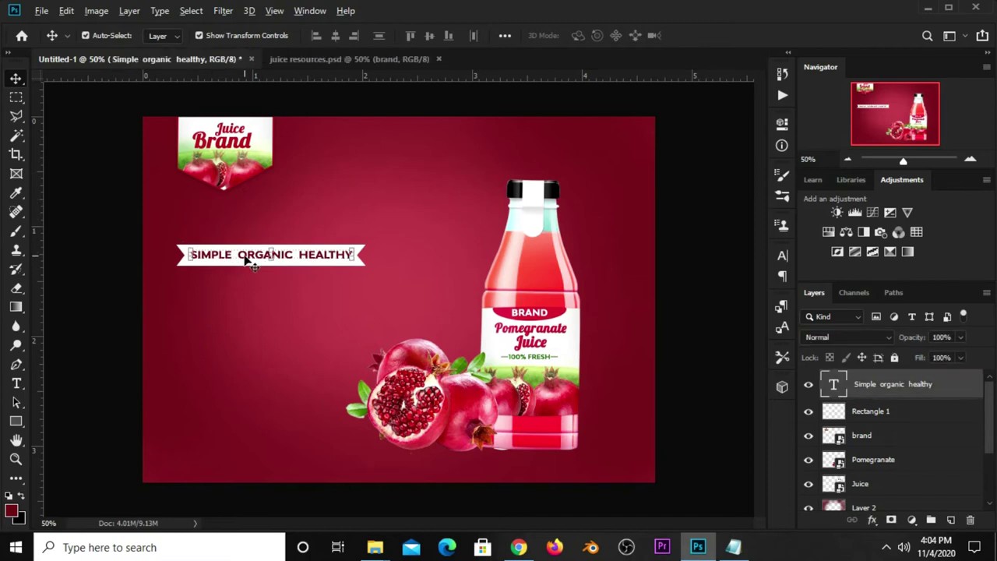
Step: Duplicate the tagline below the ribbon and replace its text with 'Juice' copied from the notes
left_click_drag(255, 260, 244, 296)
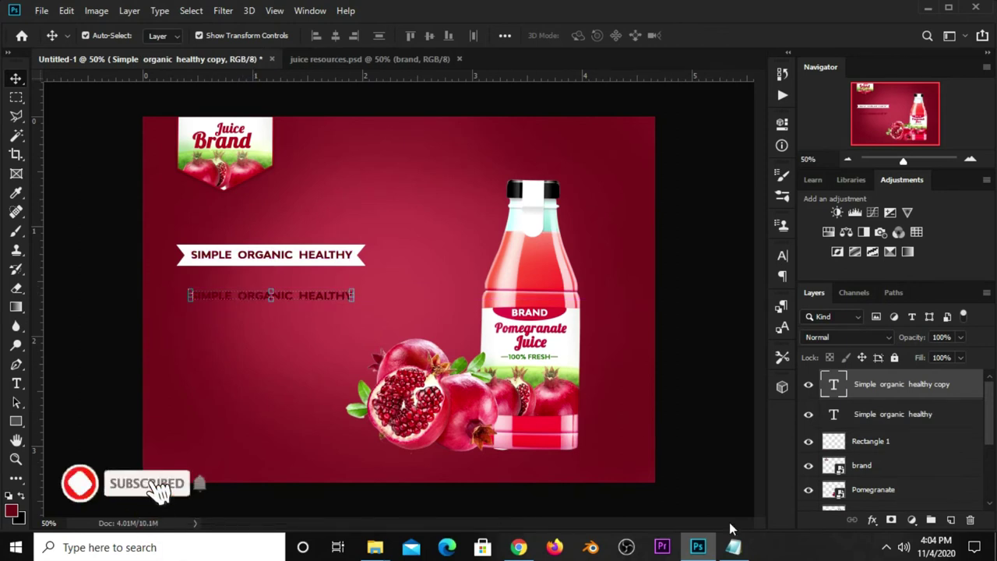
left_click(733, 547)
left_click_drag(533, 322, 496, 323)
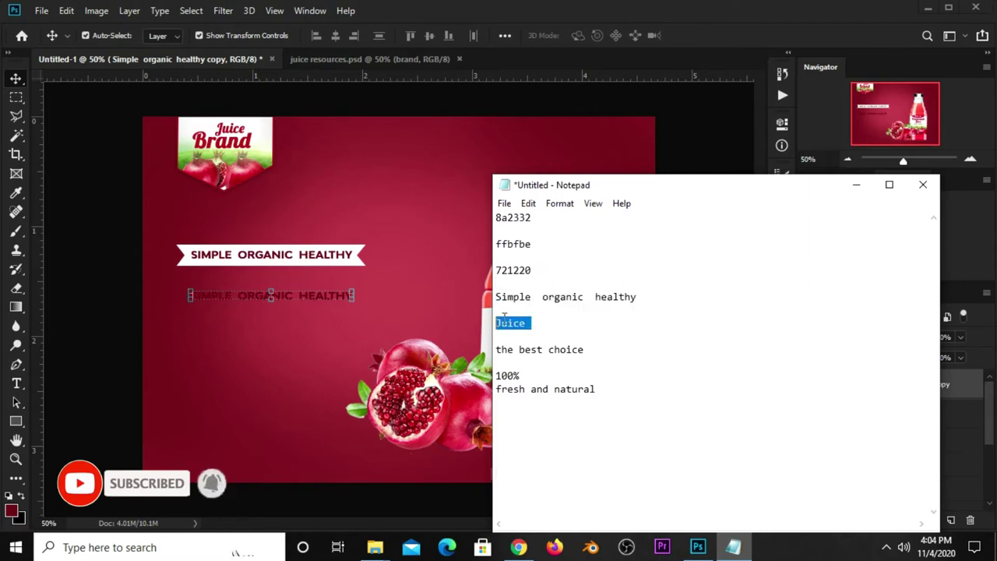
right_click(534, 316)
left_click(555, 142)
left_click(468, 187)
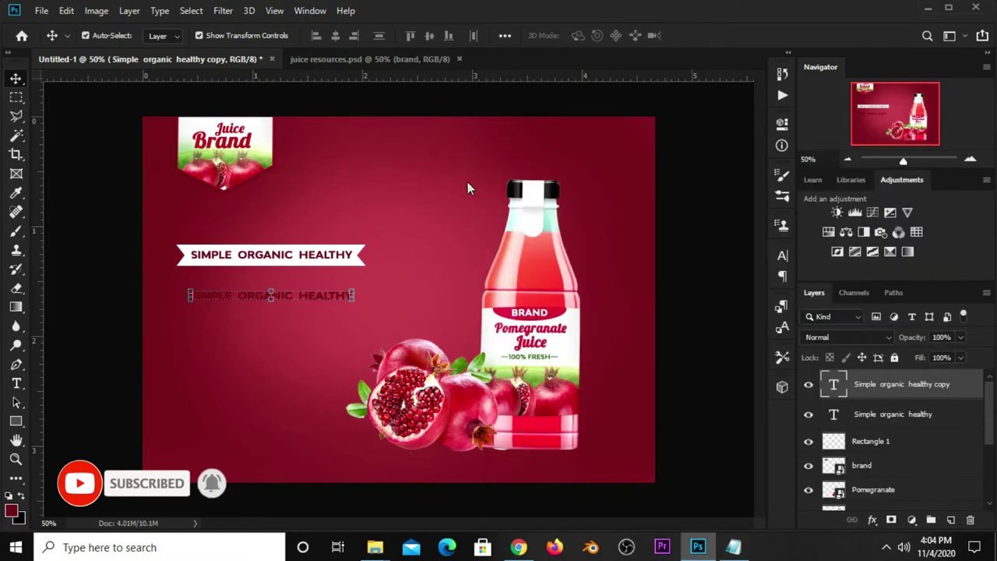
left_click(16, 384)
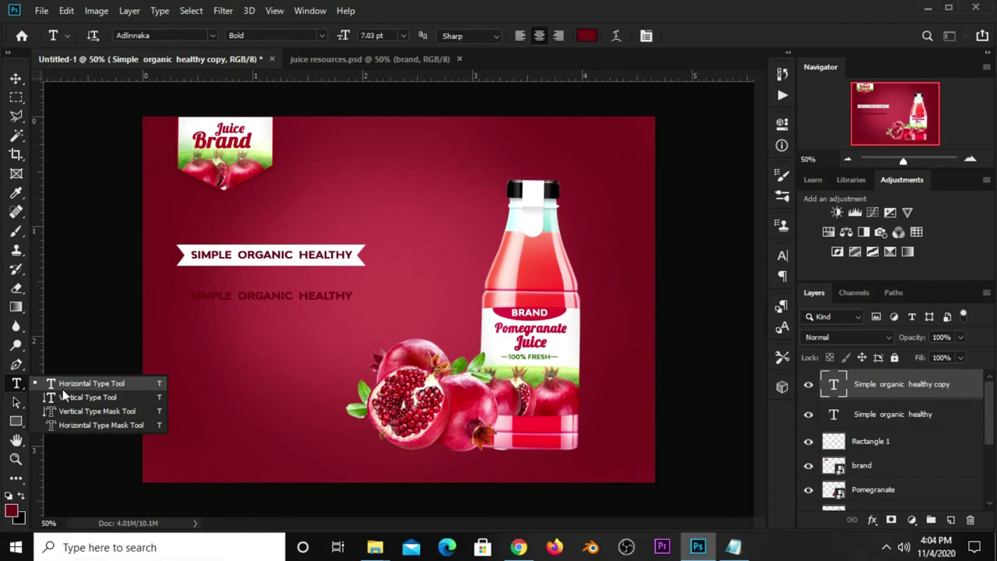
left_click(63, 383)
left_click(264, 295)
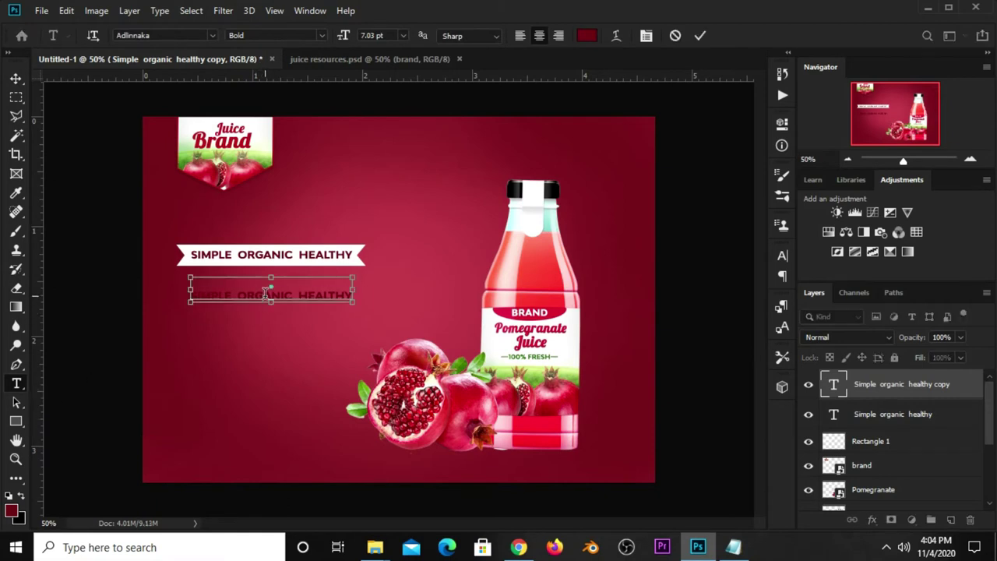
key("ctrl+a")
key("ctrl+v")
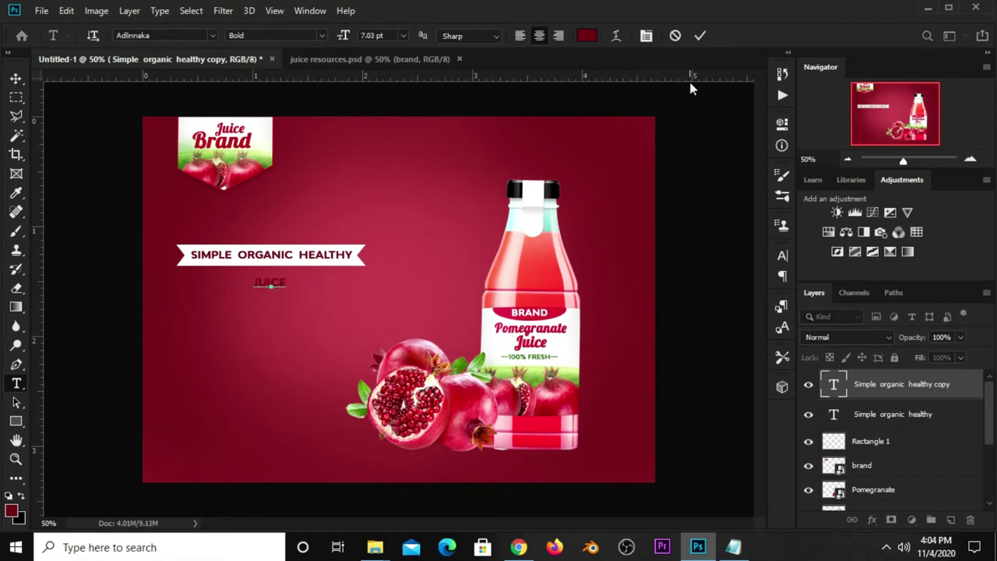
left_click(700, 36)
Step: Make the JUICE text white and scale it up to about 322%
key("i")
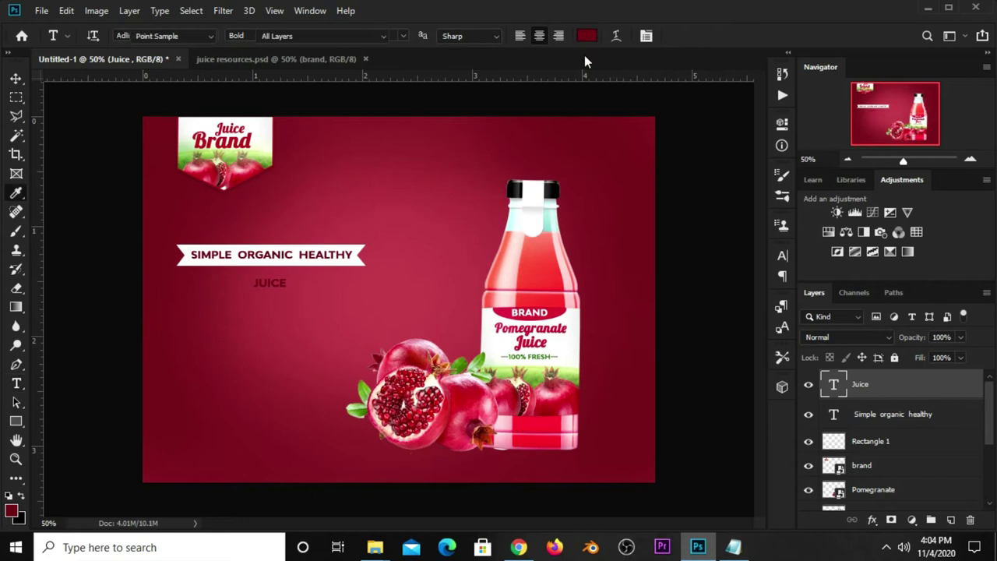
left_click(587, 36)
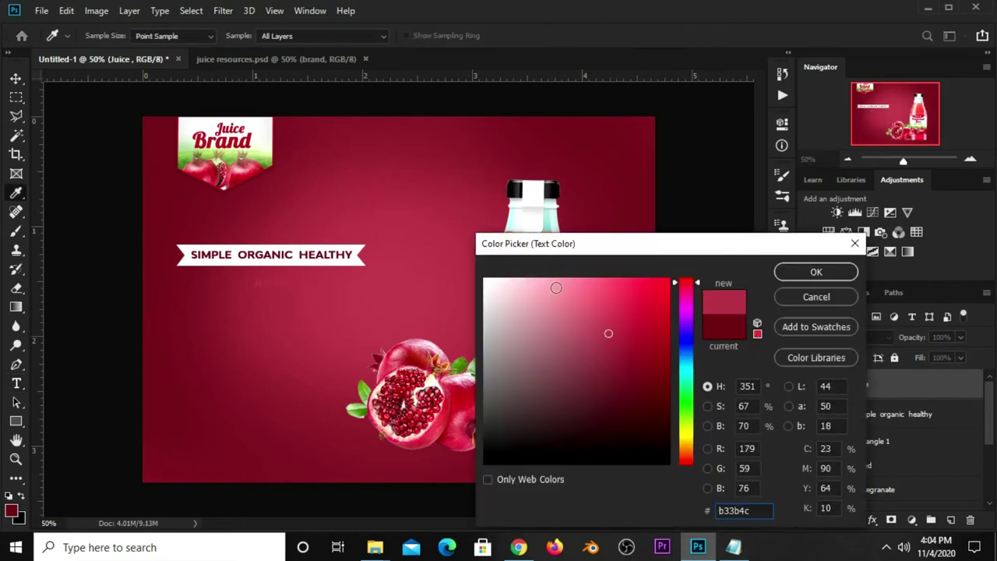
left_click_drag(557, 287, 467, 263)
left_click(791, 271)
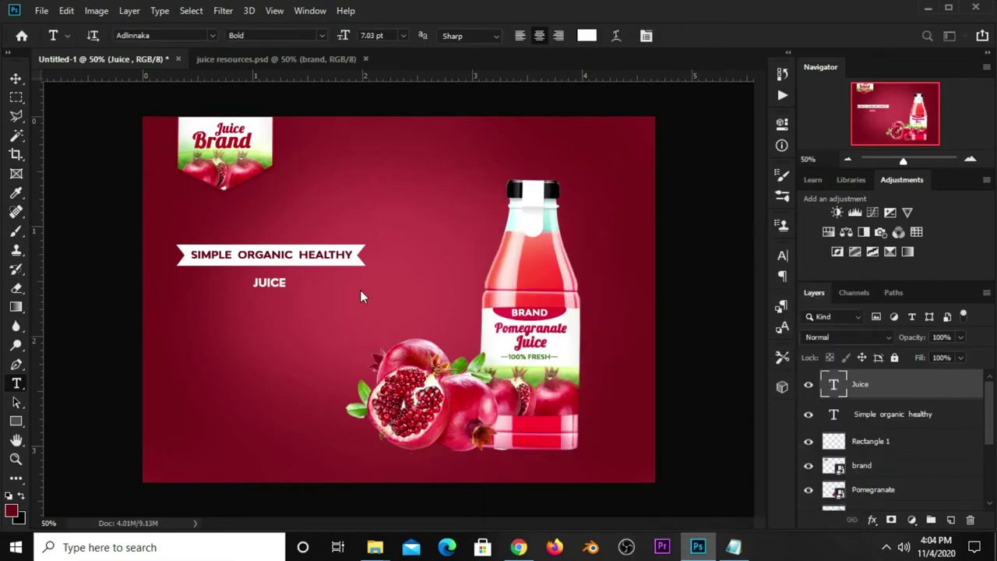
key("v")
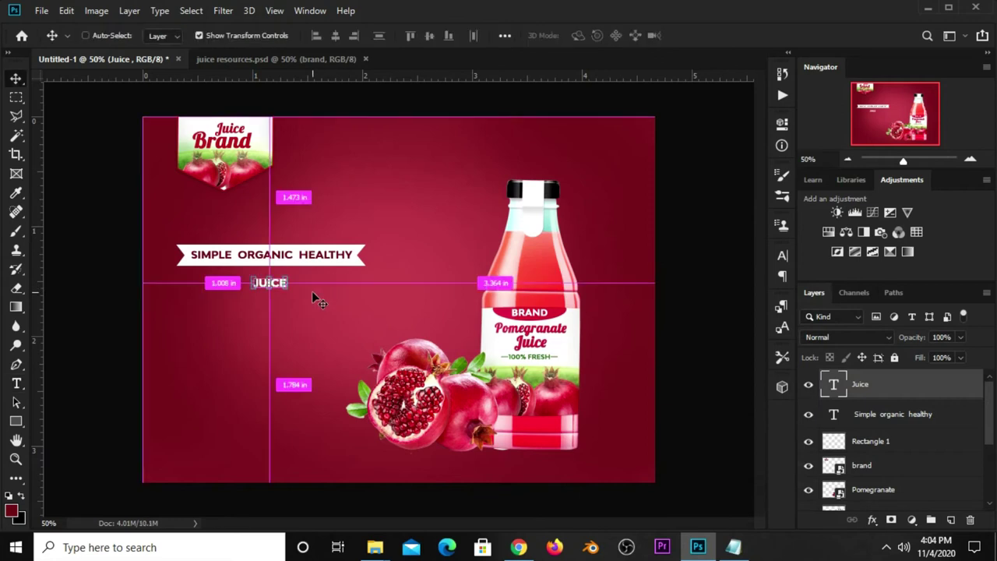
key("ctrl+t")
left_click_drag(251, 290, 194, 375)
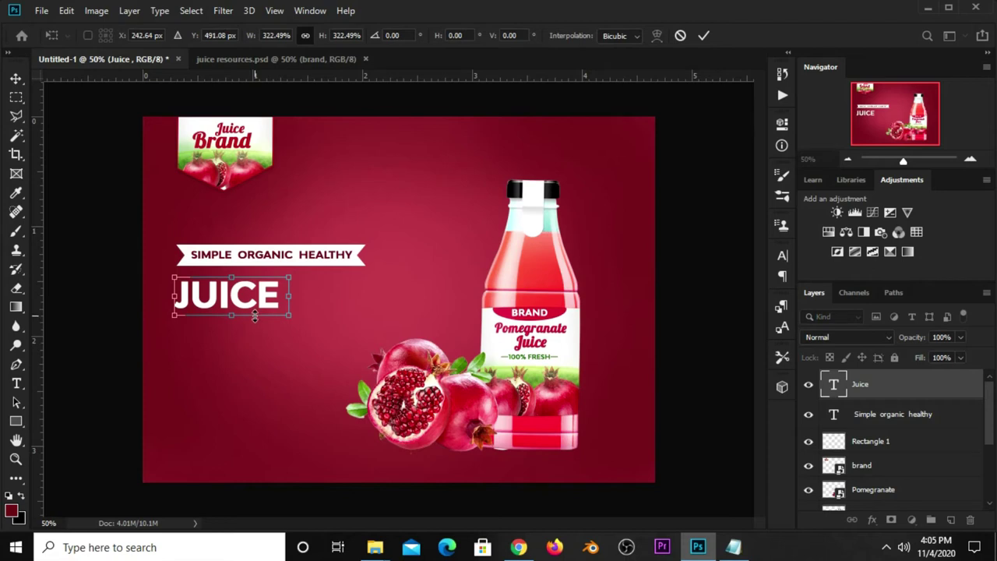
Step: Undo the oversized scaling, then rescale JUICE to headline size under the ribbon
key("Return")
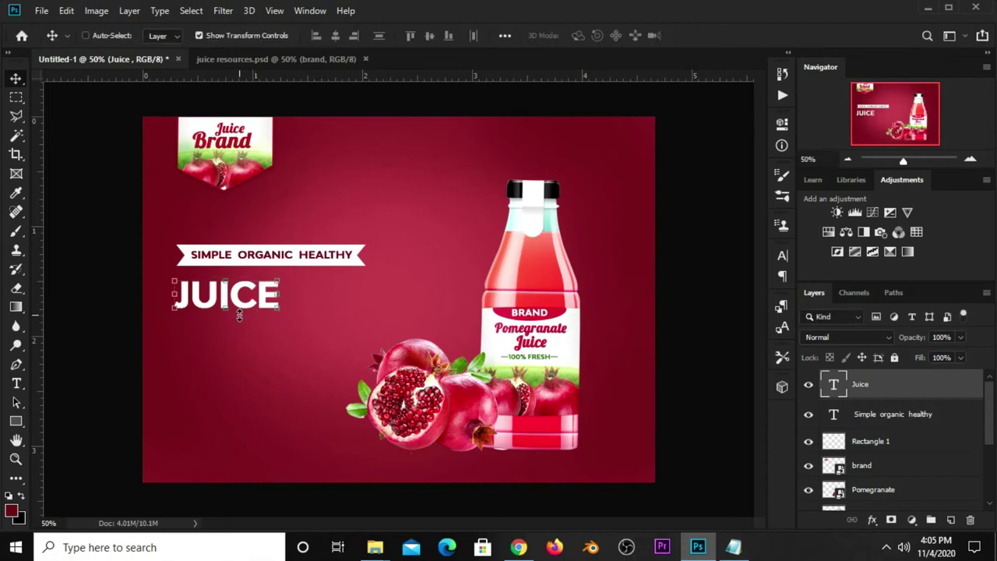
key("ctrl+z")
key("ctrl+t")
left_click_drag(290, 289, 385, 321)
left_click_drag(314, 302, 254, 306)
key("Return")
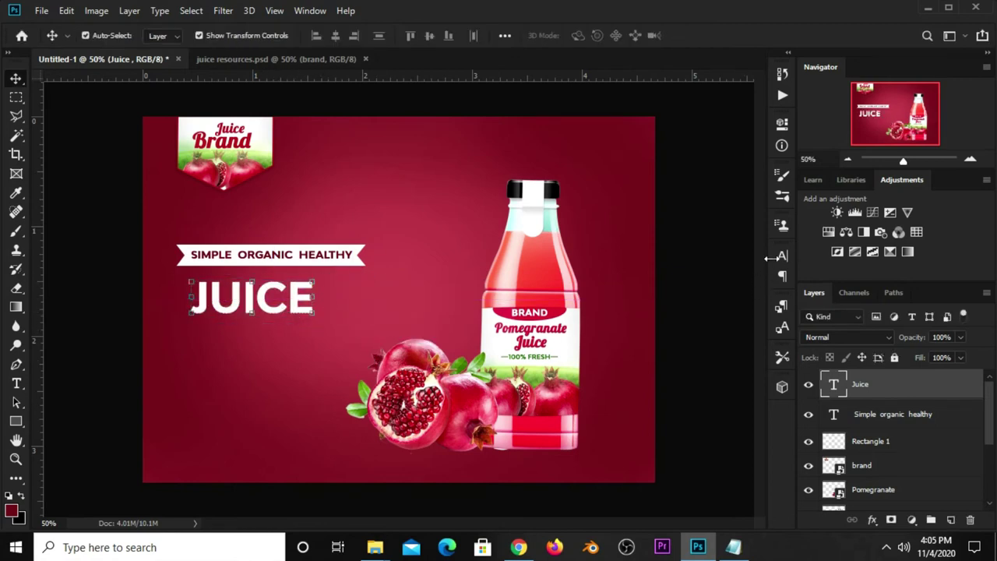
Step: Turn off All Caps and set Juice to Lobster 1.4 at 50 pt
left_click(780, 256)
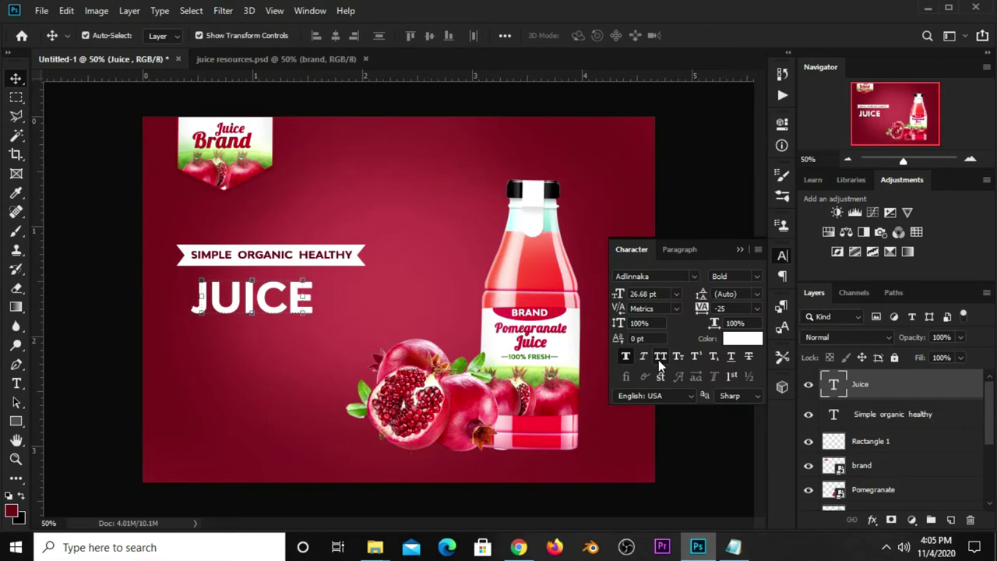
left_click(658, 360)
left_click(695, 277)
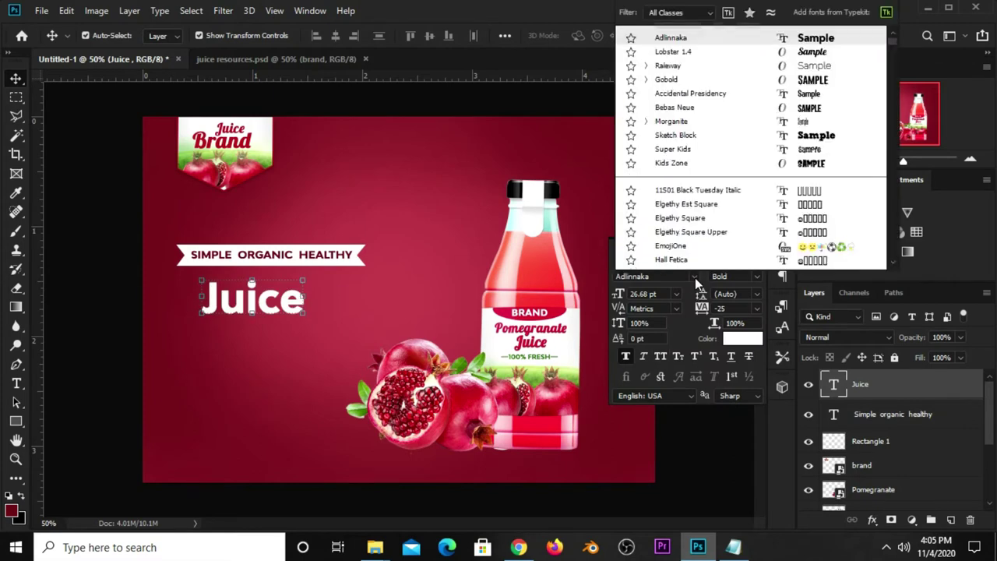
left_click(684, 52)
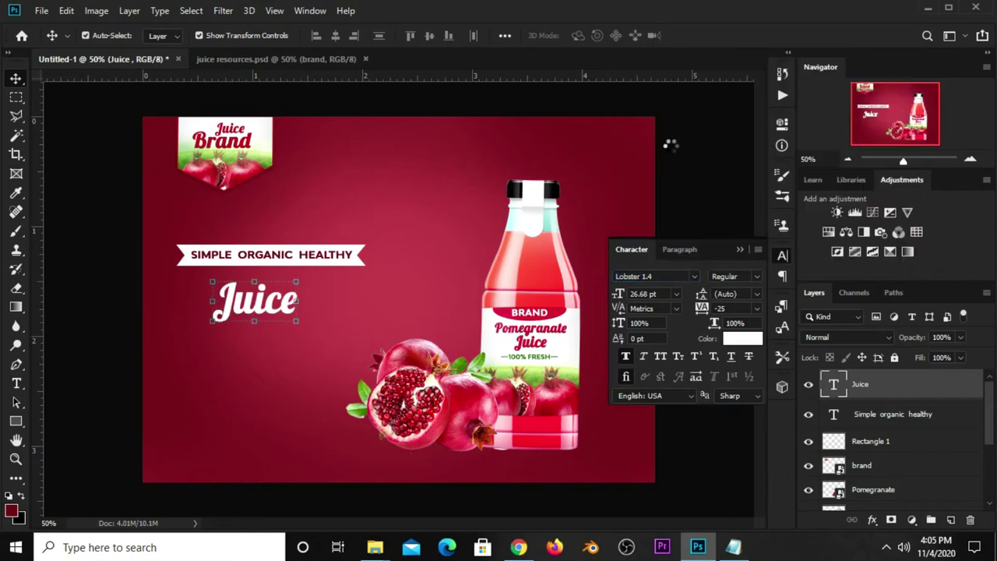
left_click(655, 294)
type("50")
key("Return")
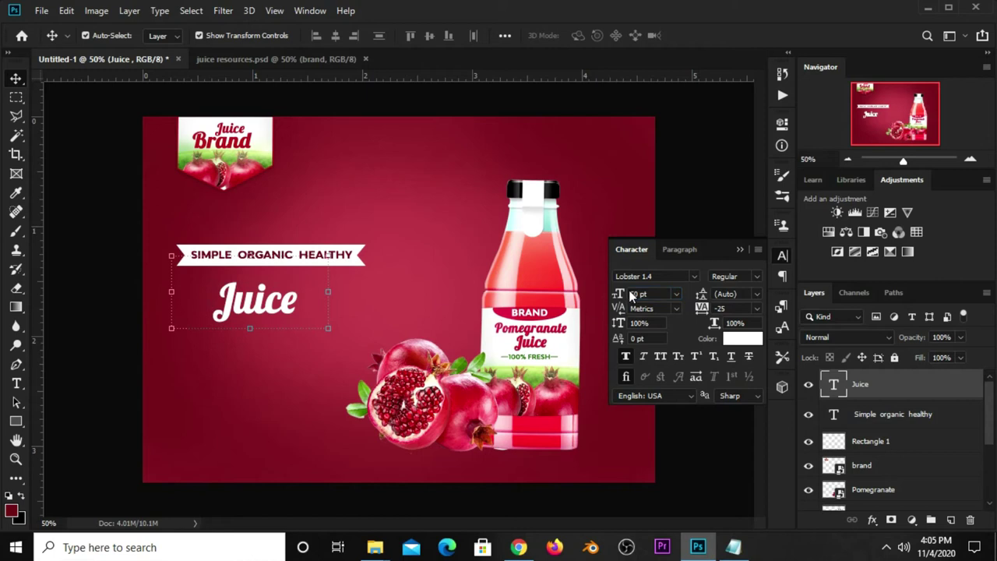
Step: Move Juice down below the ribbon and enlarge it slightly to about 52 pt
left_click_drag(255, 290, 261, 304)
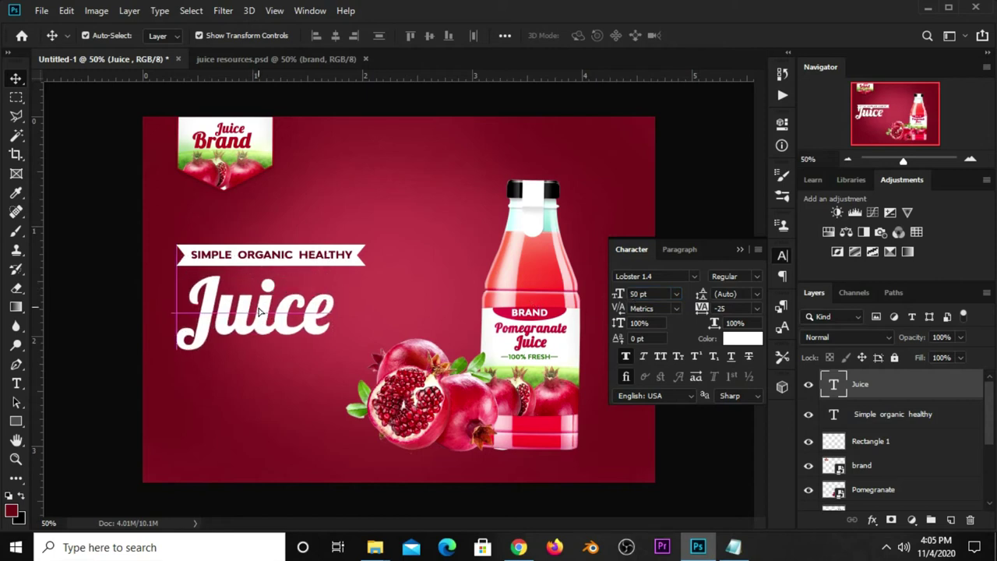
key("ctrl+t")
left_click_drag(348, 355, 359, 357)
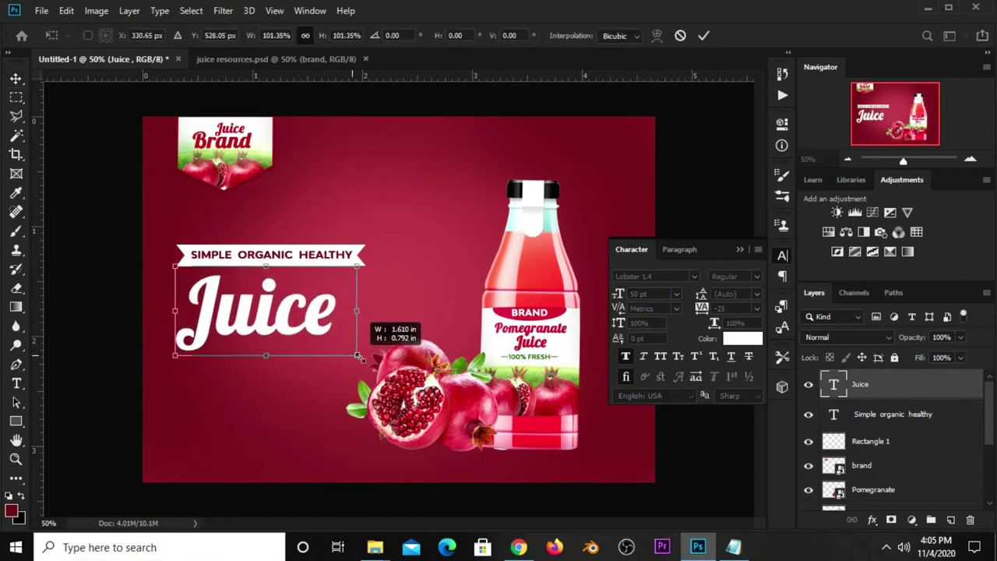
key("Return")
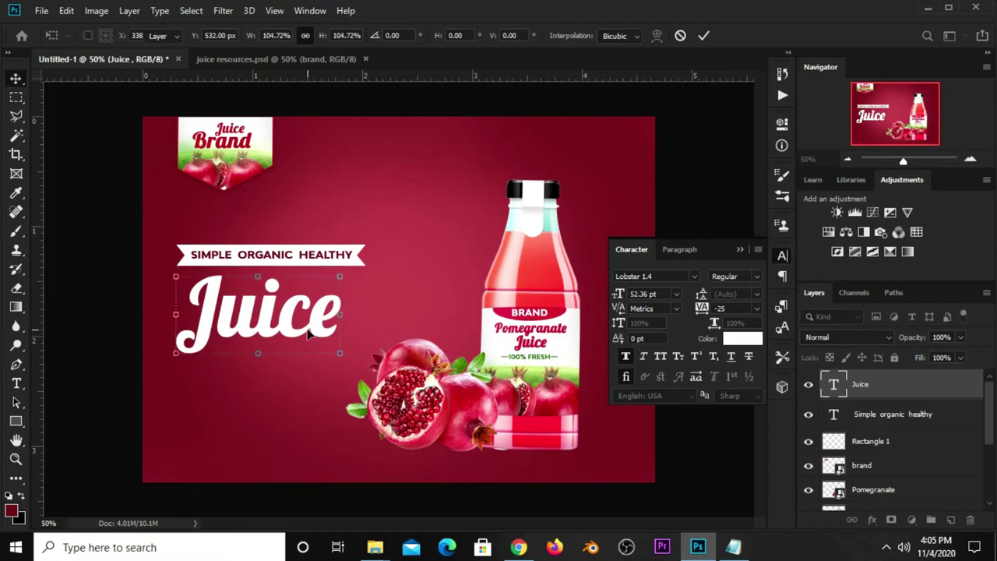
left_click(690, 191)
left_click(739, 249)
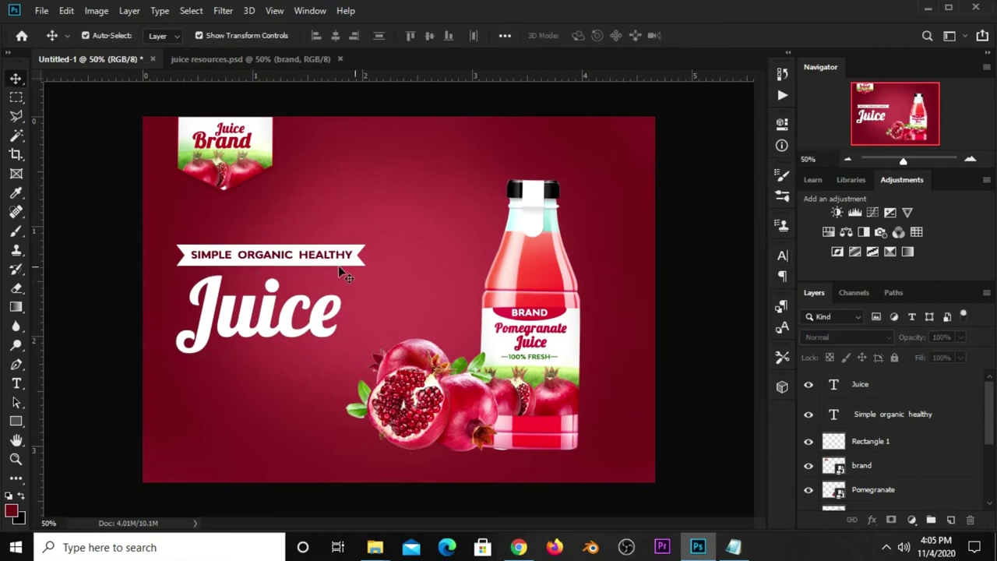
left_click(336, 265)
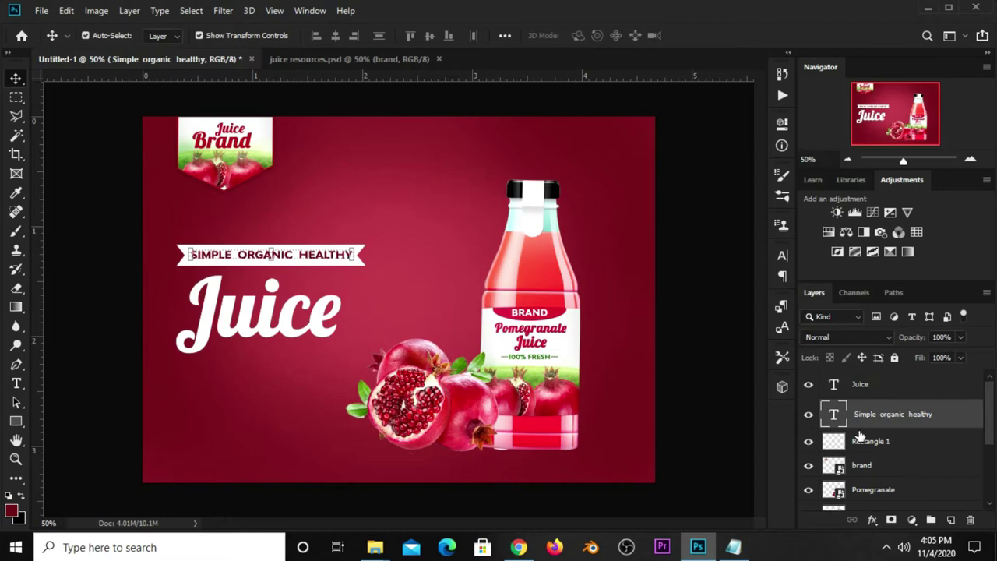
left_click(860, 442, "shift")
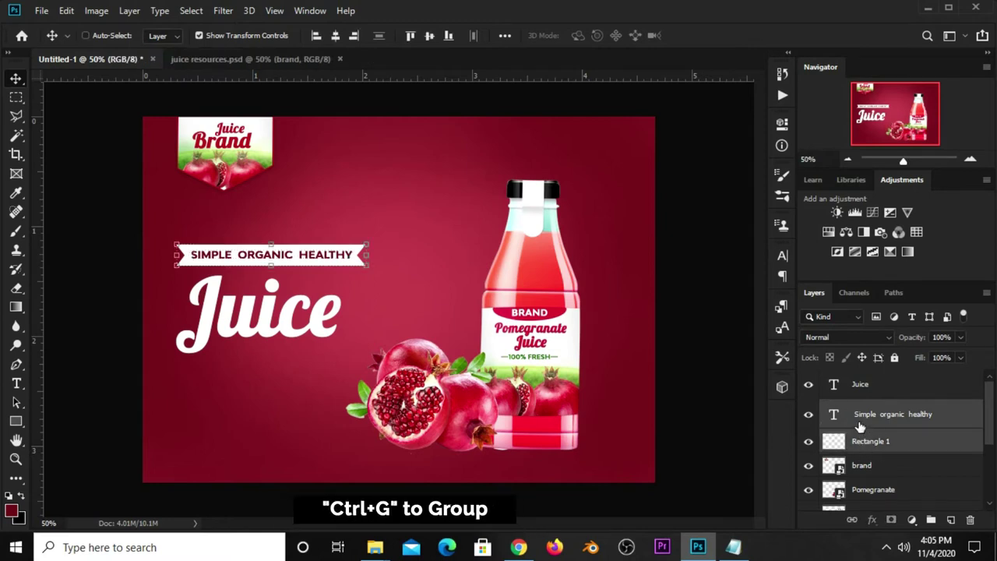
key("ctrl+g")
left_click(808, 409)
left_click(807, 410)
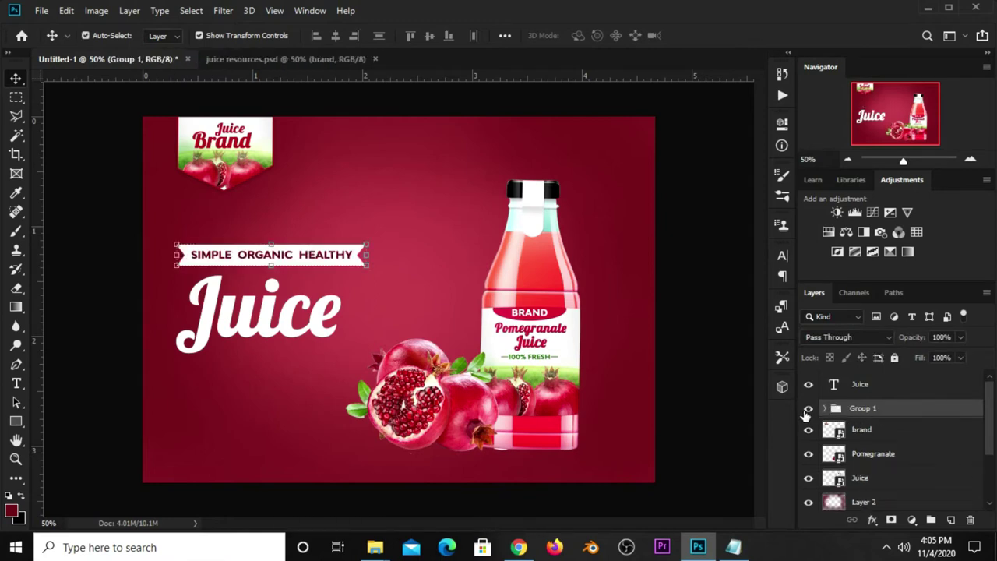
key("shift+Up")
key("shift+Up")
key("shift+Up")
key("shift+Up")
key("shift+Up")
key("shift+Up")
left_click(701, 396)
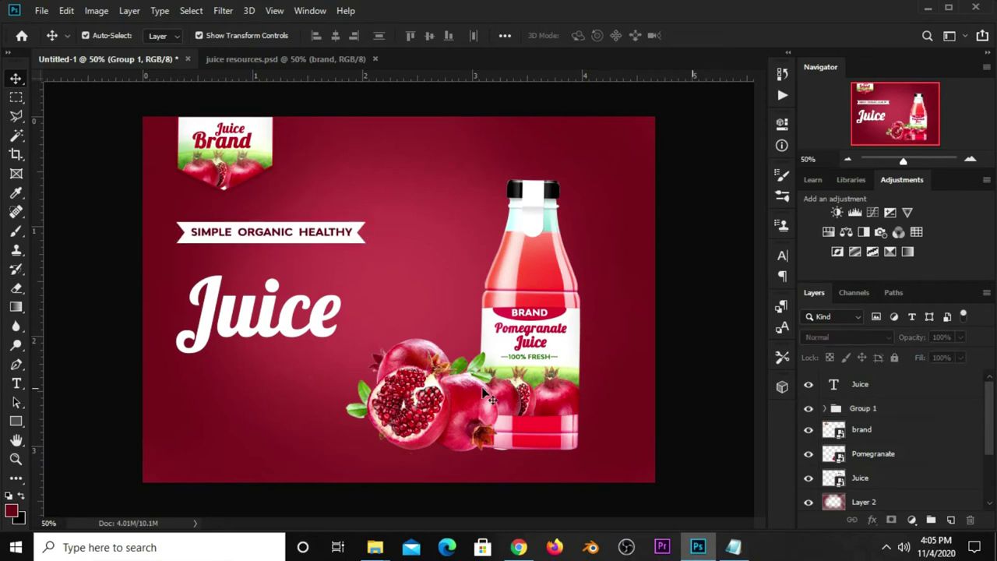
left_click_drag(228, 327, 230, 304)
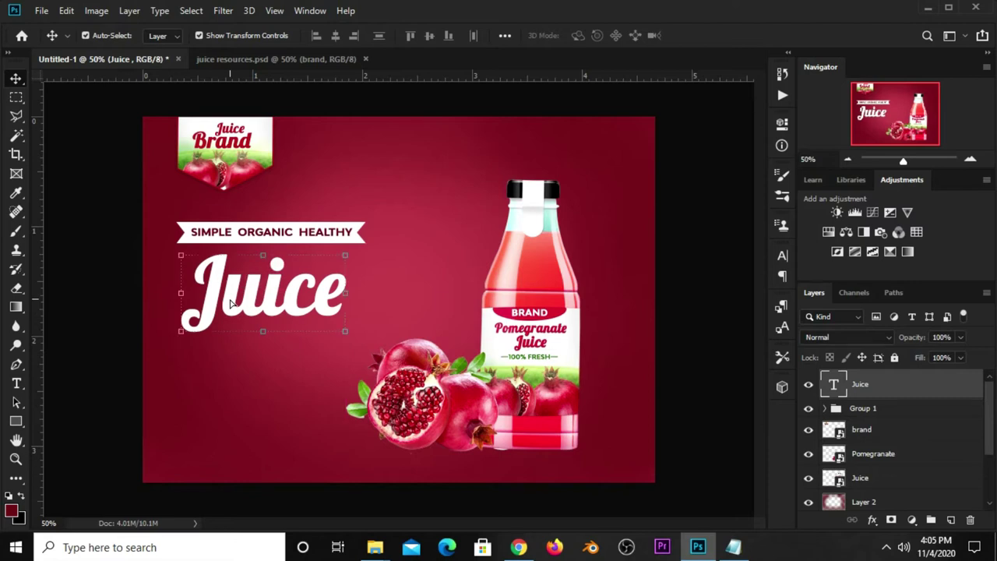
left_click(685, 328)
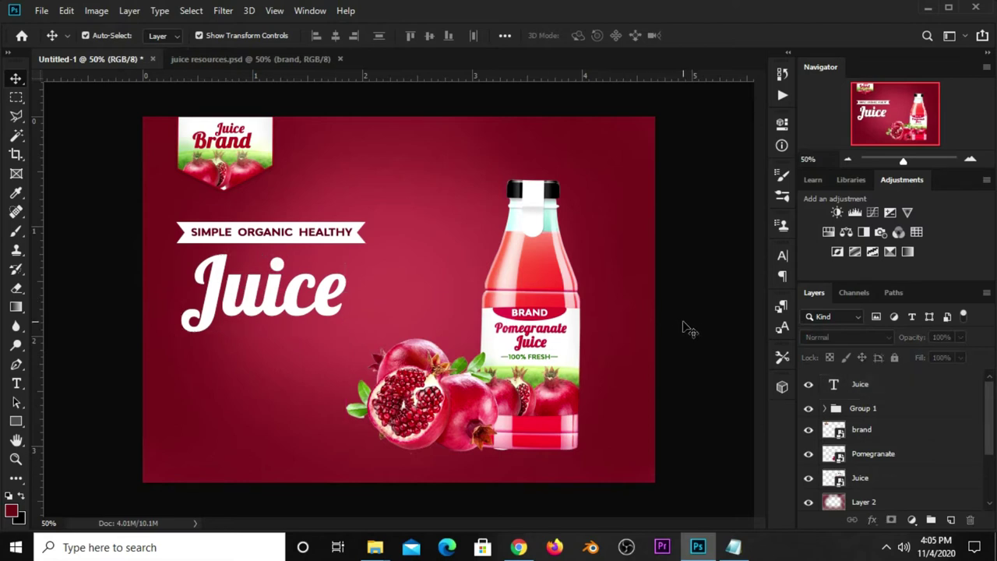
left_click(262, 310)
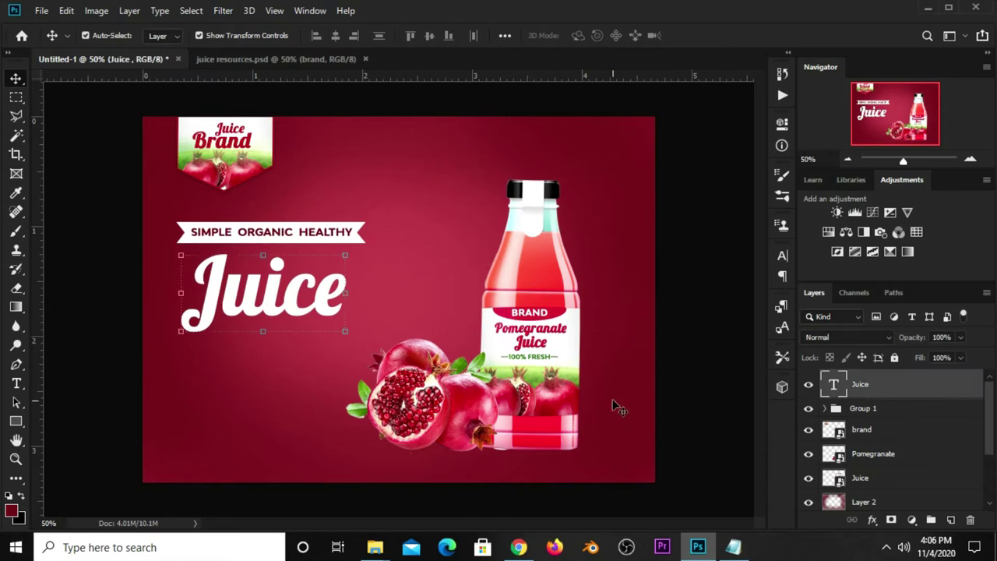
Step: Give Juice a Multiply drop shadow: 61% opacity, 105° angle, 12 px distance, 0 px size
left_click(872, 520)
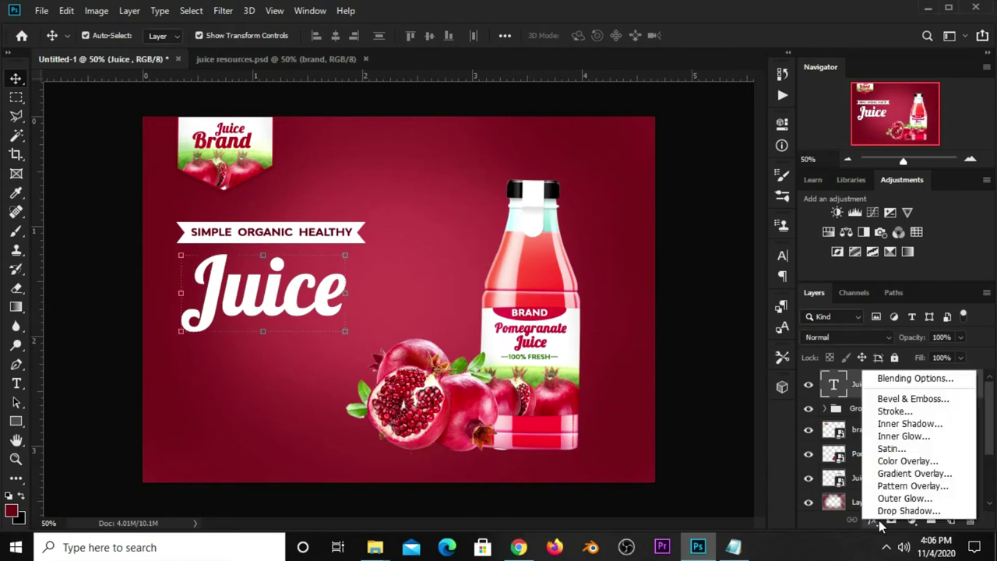
left_click(897, 380)
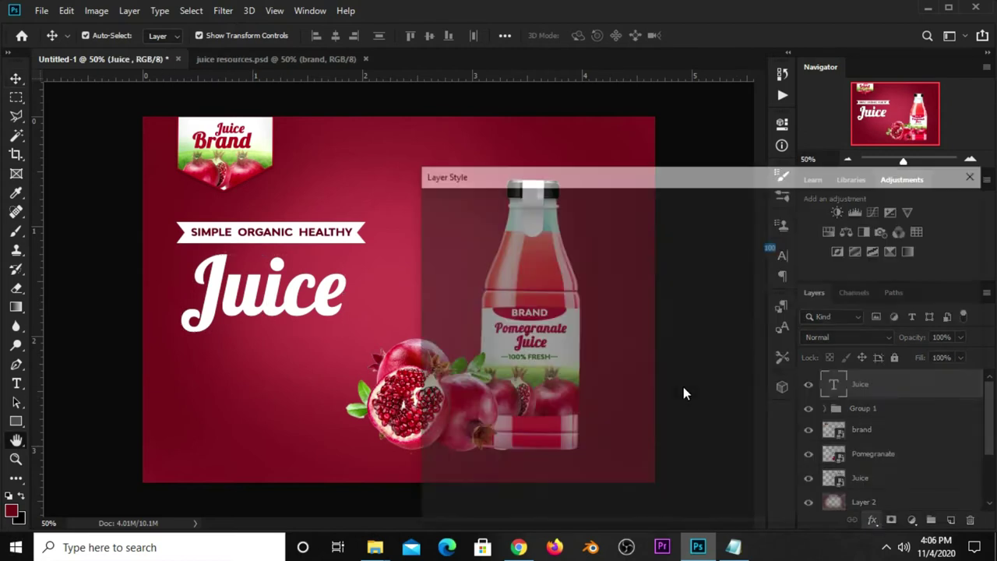
left_click(471, 472)
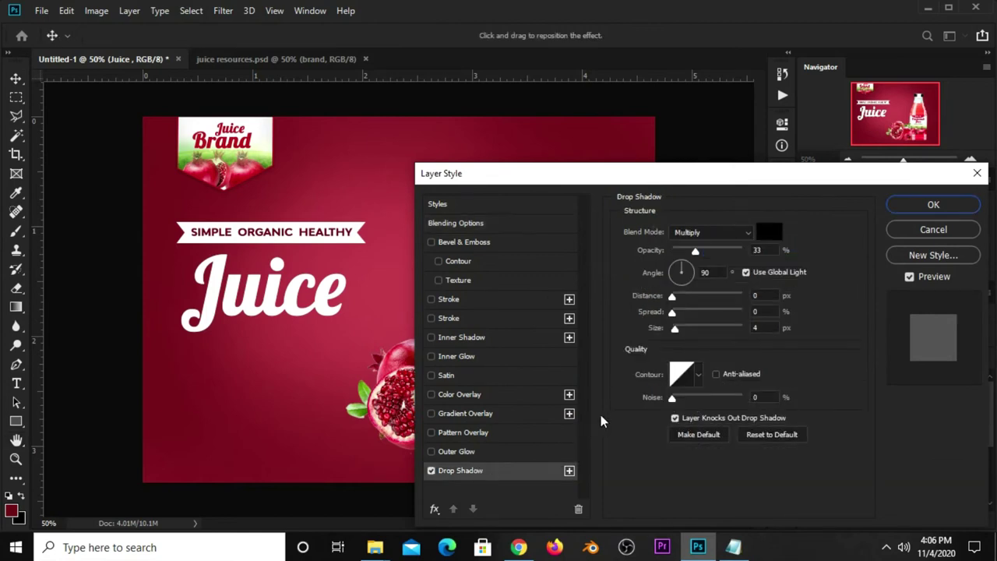
left_click_drag(696, 251, 715, 251)
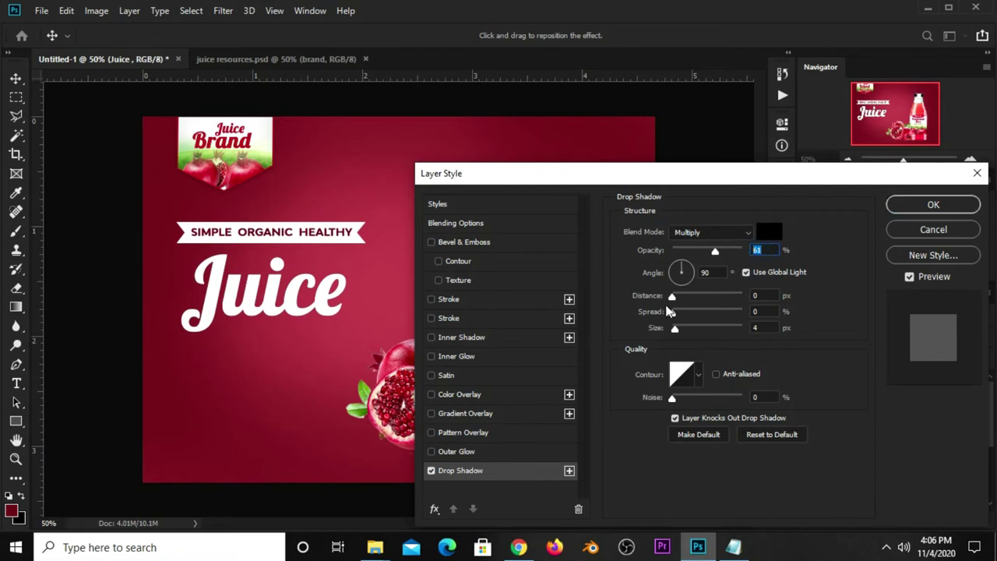
double_click(706, 273)
type("105")
left_click_drag(673, 297, 683, 297)
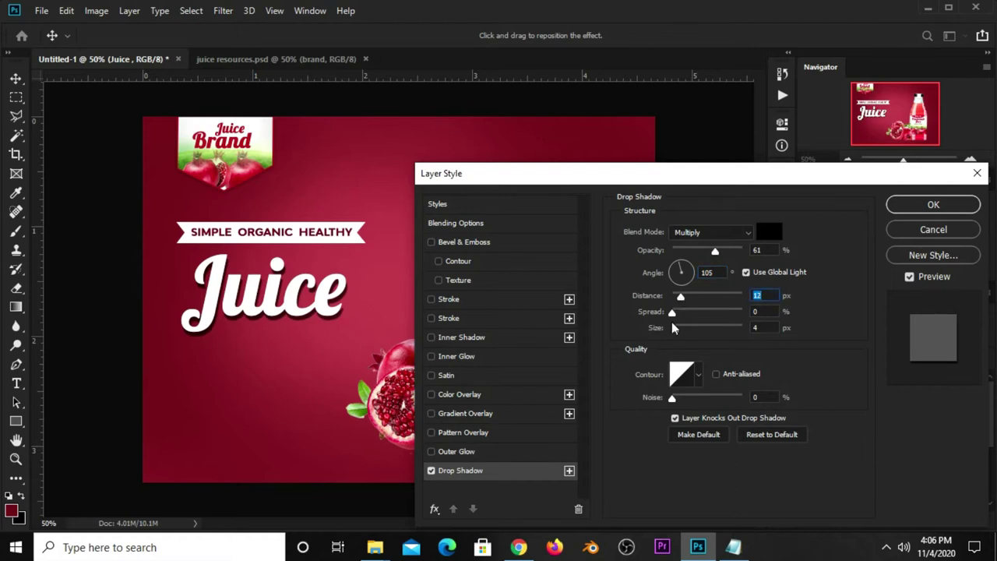
left_click_drag(675, 328, 662, 334)
left_click(753, 295)
left_click(753, 250)
left_click(933, 204)
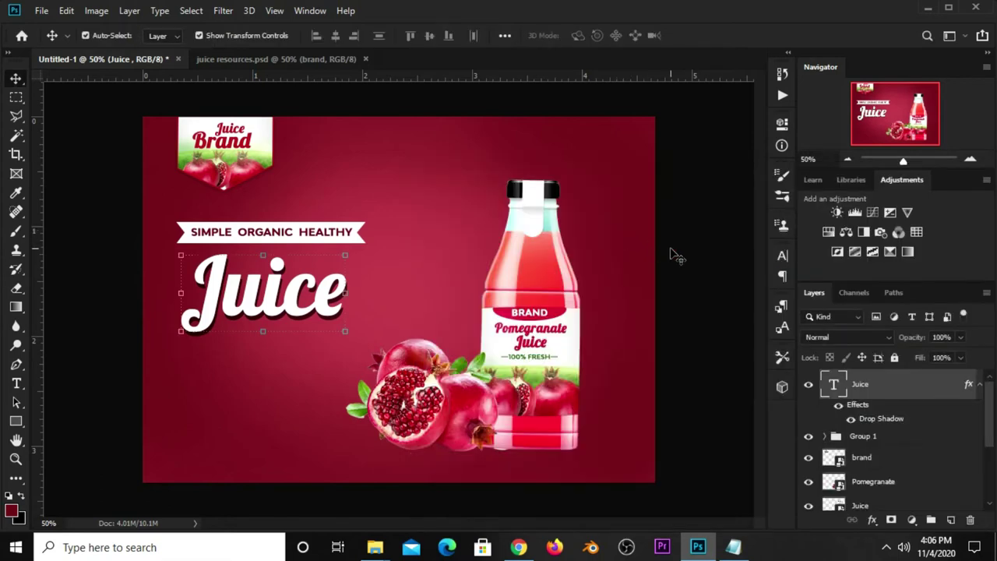
Step: Copy the red ribbon shape 1 from juice resources into the ad beneath the Juice headline
left_click(239, 61)
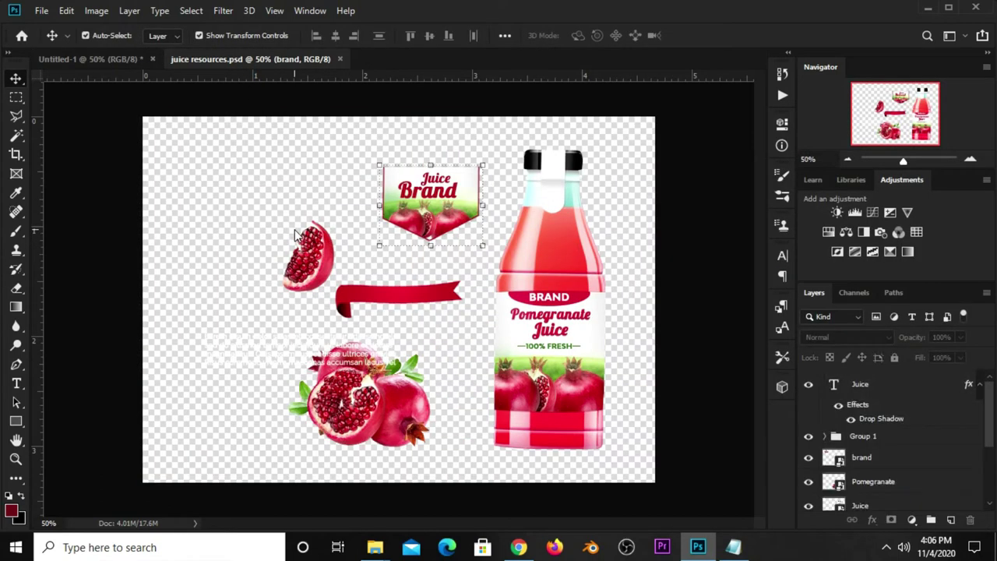
left_click(415, 308)
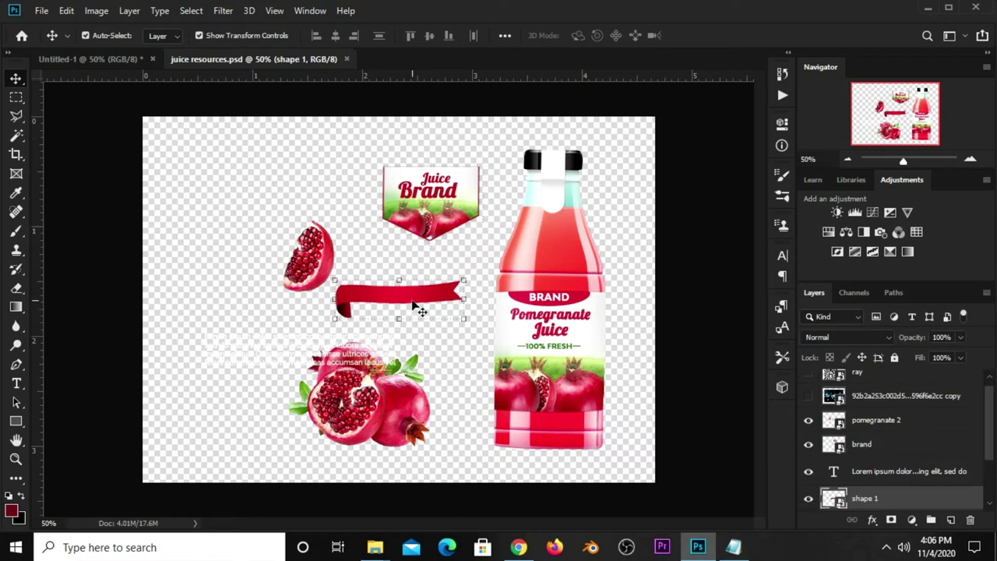
left_click_drag(419, 309, 118, 60)
mouse_move(118, 60)
left_mouse_down()
mouse_move(266, 335)
mouse_move(250, 337)
left_mouse_up()
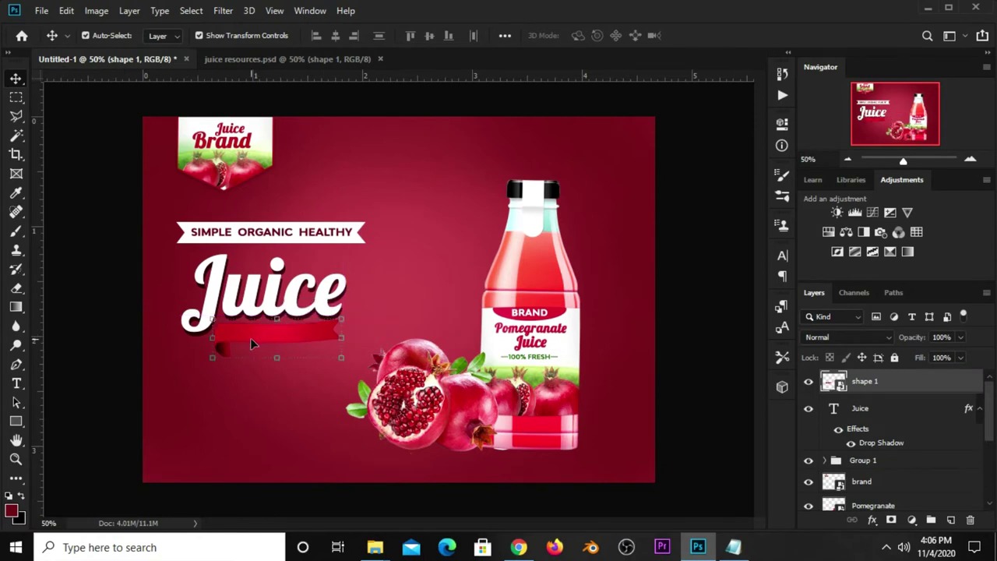
key("Right")
key("Right")
key("Right")
key("Down")
key("Down")
key("Down")
Step: Try rotating the ribbon, cancel it, and select the SIMPLE ORGANIC HEALTHY tagline
key("ctrl+t")
mouse_move(344, 359)
left_mouse_down()
mouse_move(364, 311)
mouse_move(396, 278)
left_mouse_up()
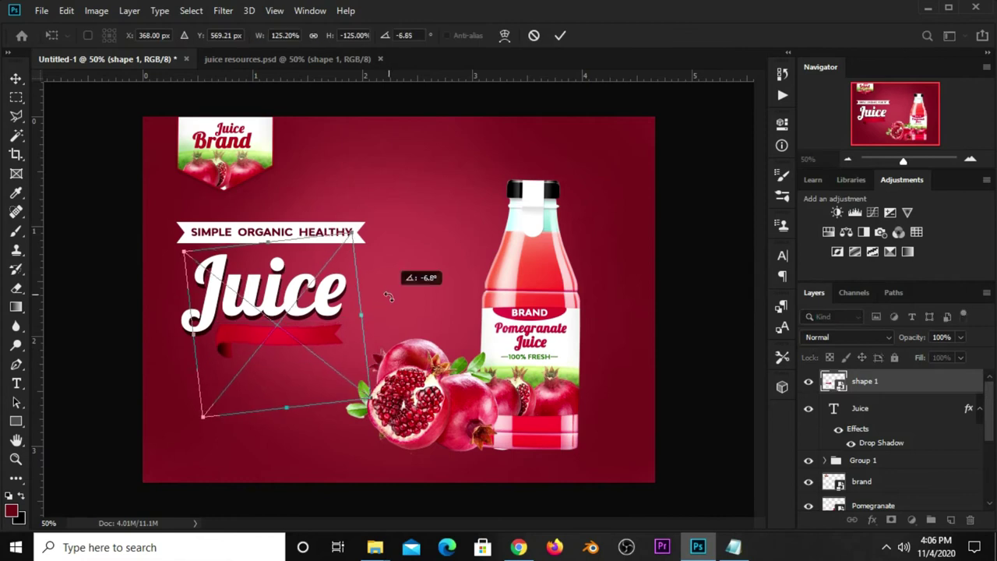
key("Escape")
left_click(109, 207)
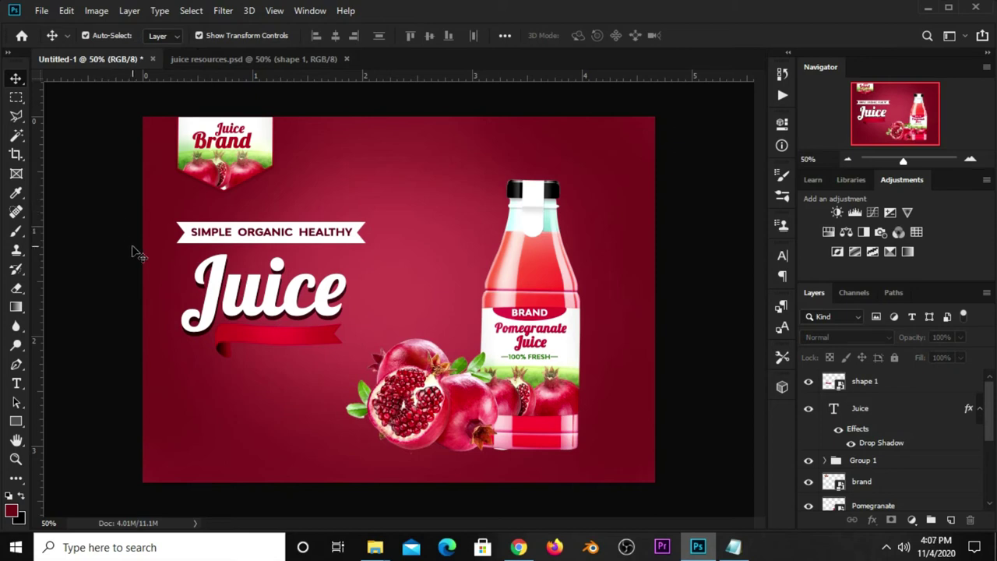
left_click(255, 234)
Step: Duplicate the tagline down onto the ribbon and stack the copy above the ribbon layer
left_click_drag(248, 236, 316, 358)
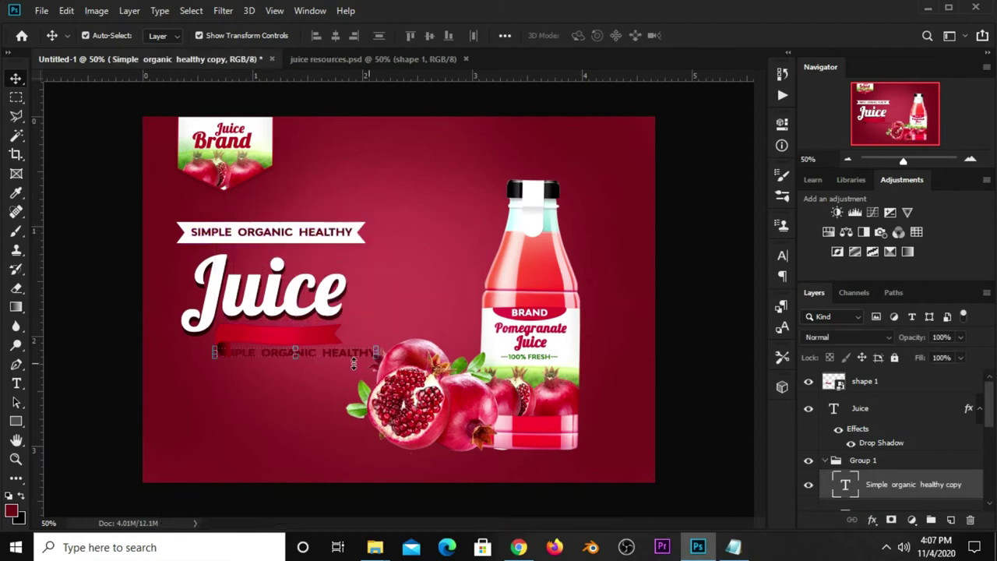
left_click_drag(898, 486, 869, 369)
left_click_drag(883, 479, 867, 379)
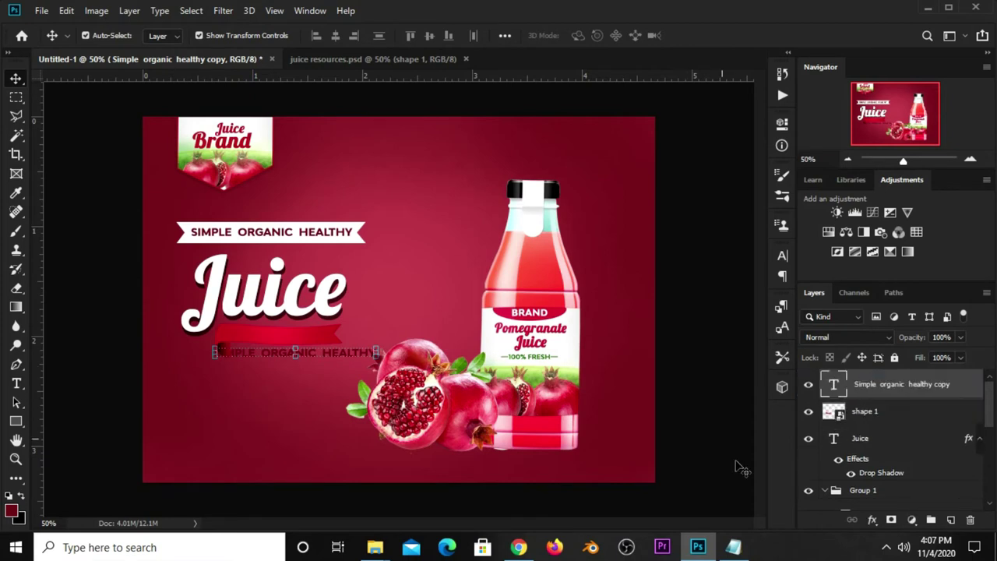
Step: Replace the duplicated tagline's text with 'THE BEST CHOICE' copied from the notes
left_click(733, 547)
left_click_drag(590, 349, 495, 349)
right_click(499, 349)
left_click(545, 173)
left_click(698, 547)
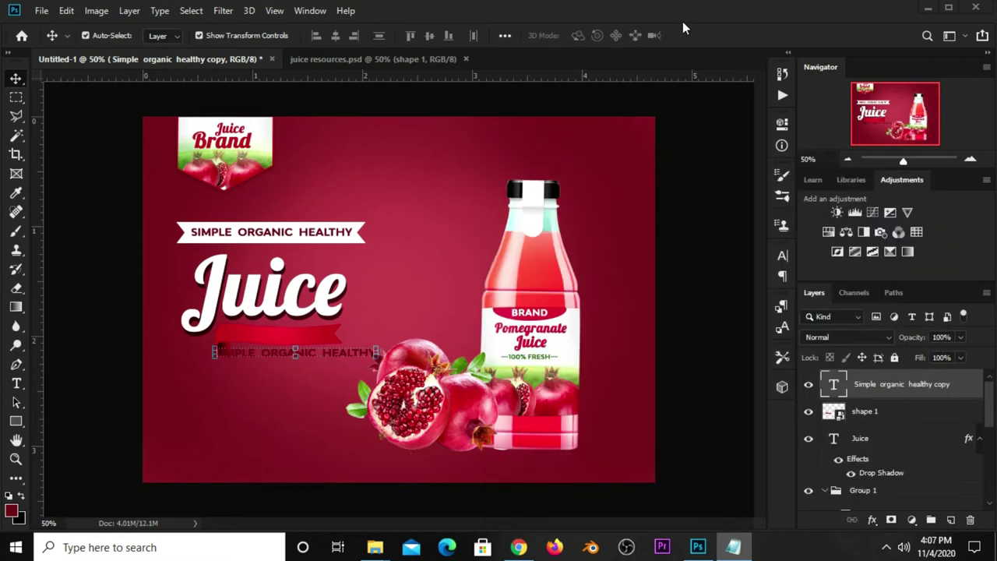
left_click(15, 383)
left_click(49, 387)
triple_click(273, 354)
key("ctrl+v")
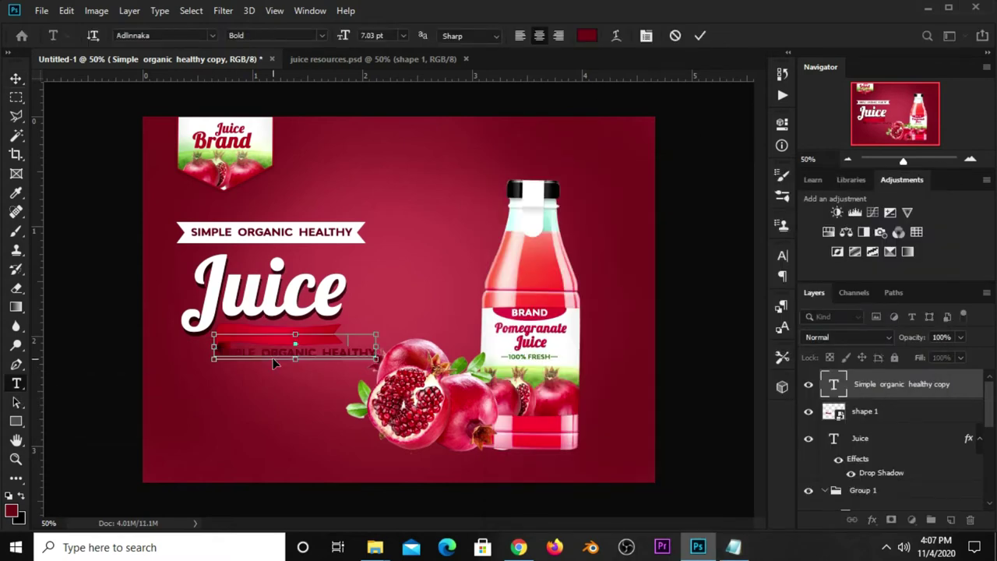
left_click(700, 36)
key("v")
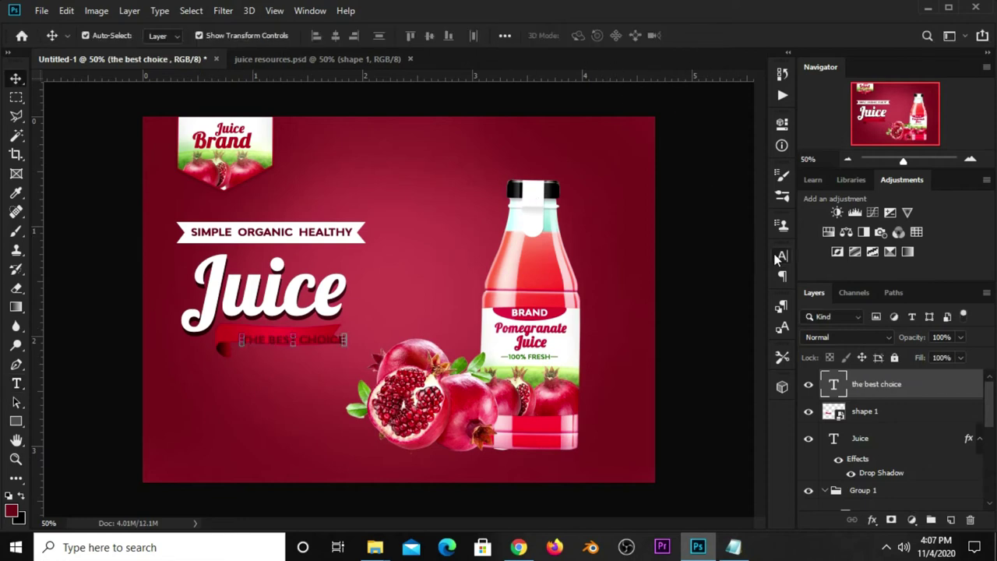
Step: Make THE BEST CHOICE white (#ffffff) with 0 tracking and position it on the ribbon
left_click(781, 257)
left_click(736, 339)
type("ffffff")
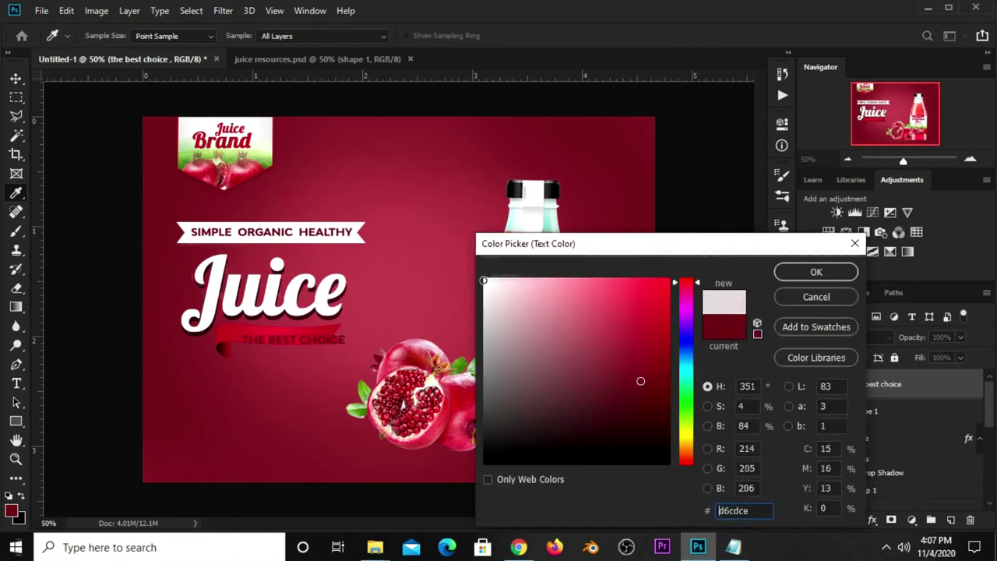
left_click(815, 271)
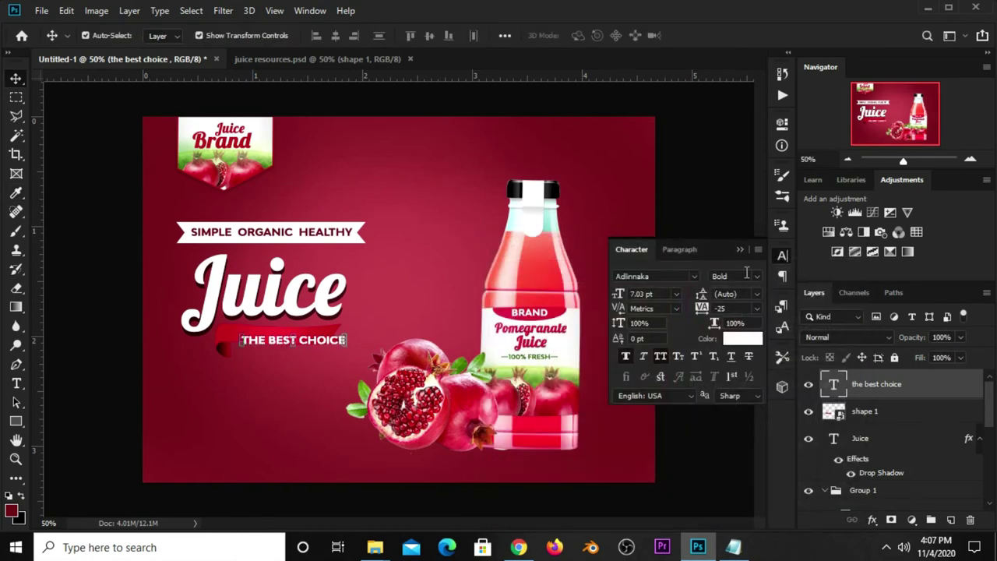
left_click(756, 309)
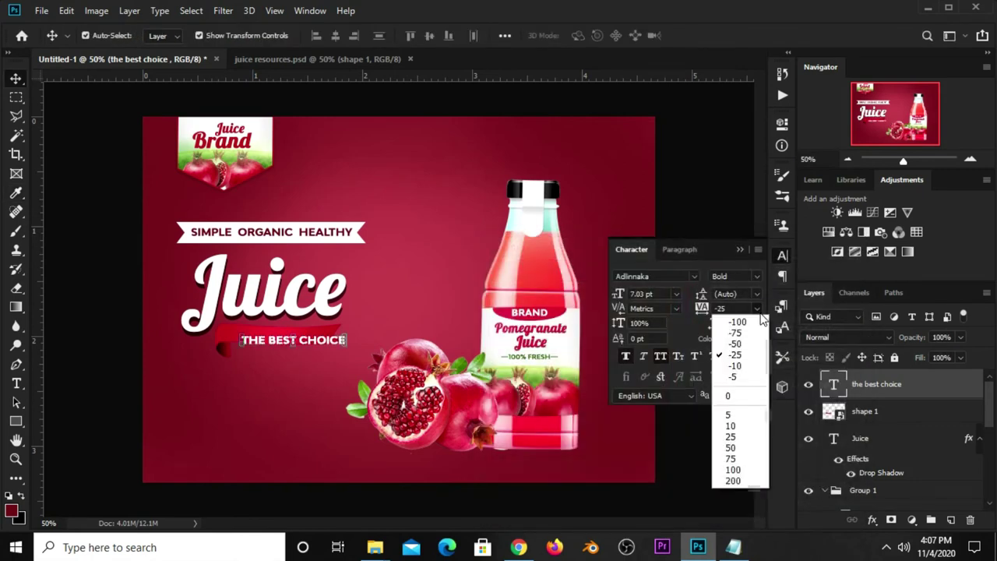
left_click(727, 397)
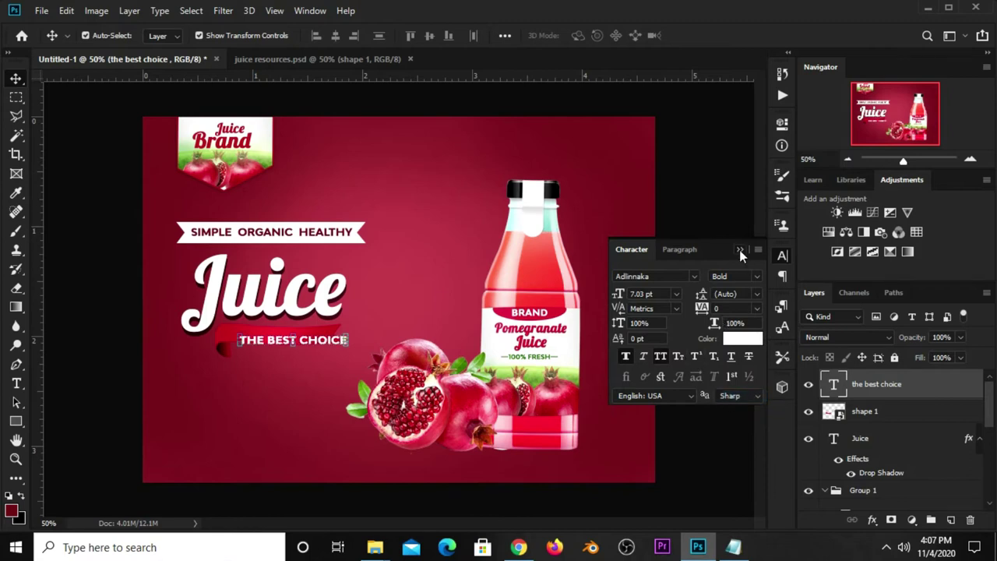
left_click(740, 251)
left_click_drag(315, 346, 296, 341)
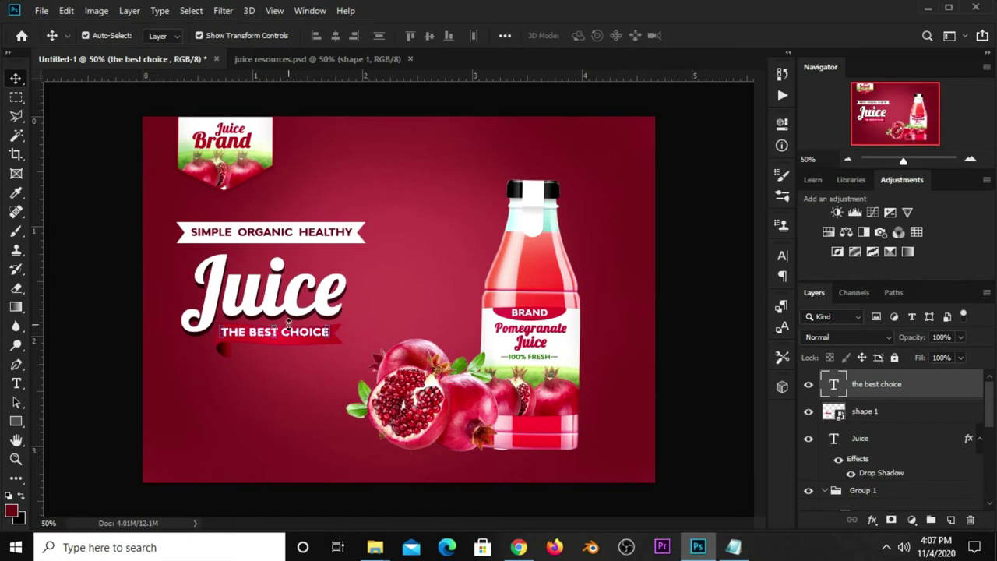
scroll(295, 341, "up", 3)
Step: Nudge THE BEST CHOICE on the ribbon and convert it to a smart object
left_click_drag(288, 341, 288, 350)
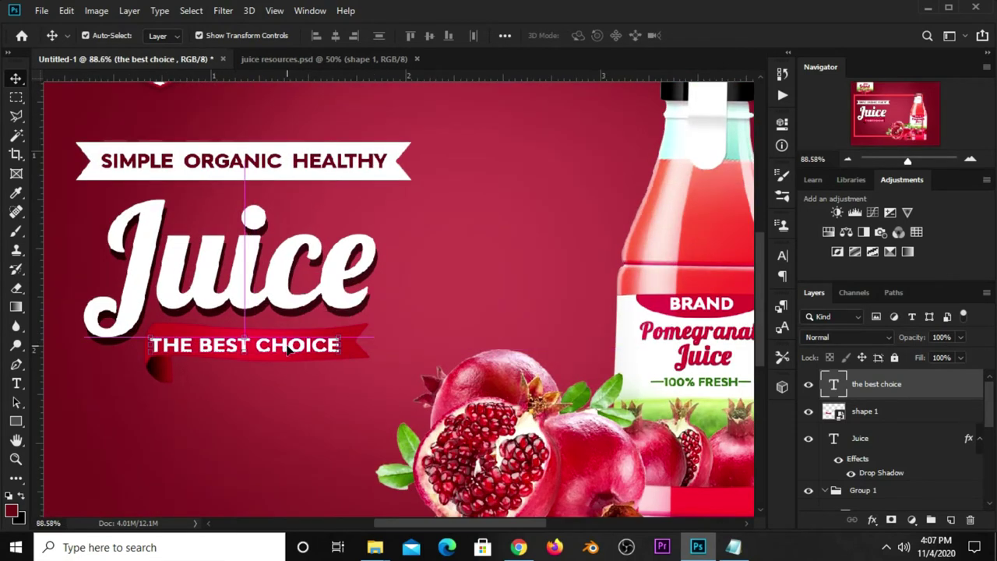
right_click(866, 388)
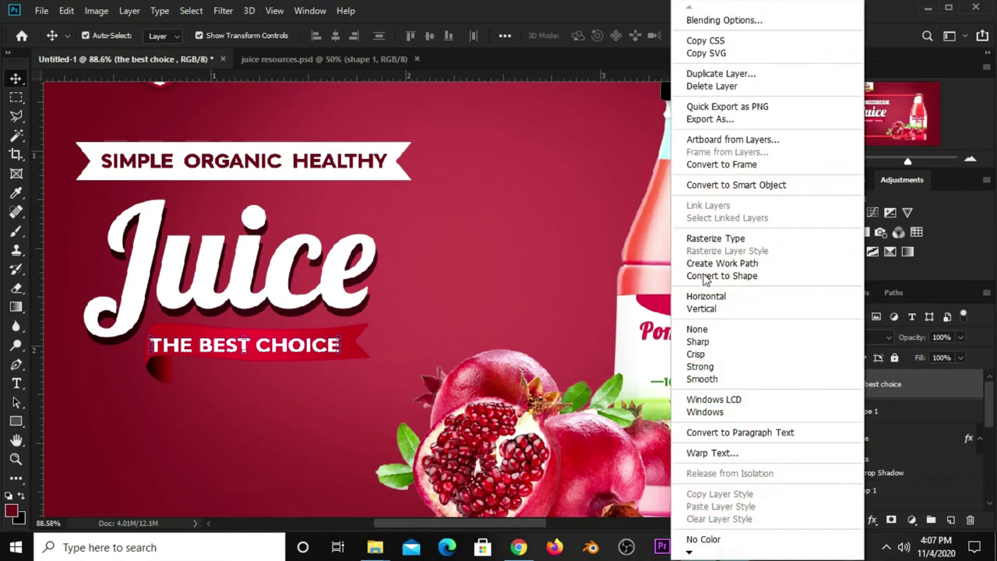
left_click(733, 185)
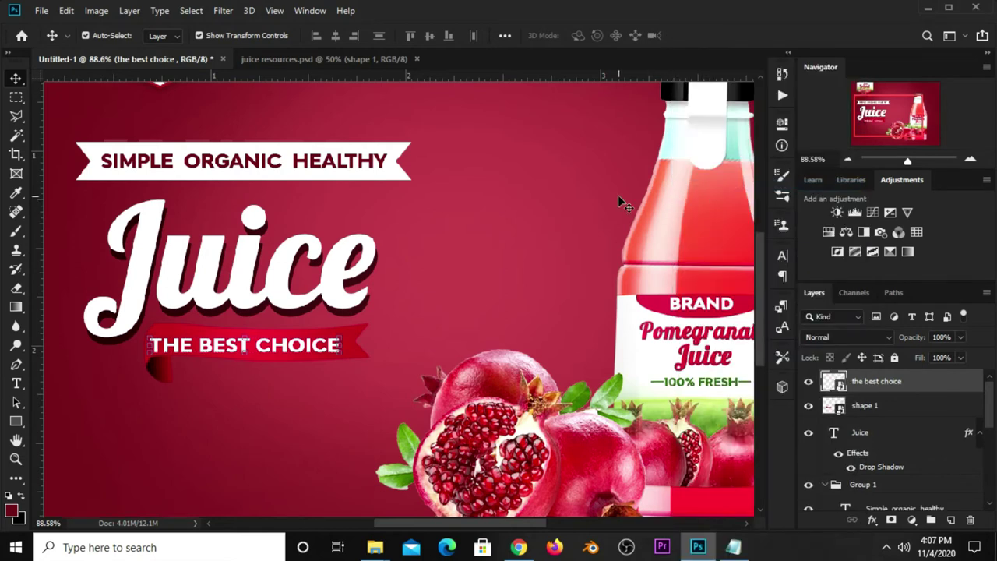
Step: Warp THE BEST CHOICE with an Arc style at bend -8.1
key("ctrl+t")
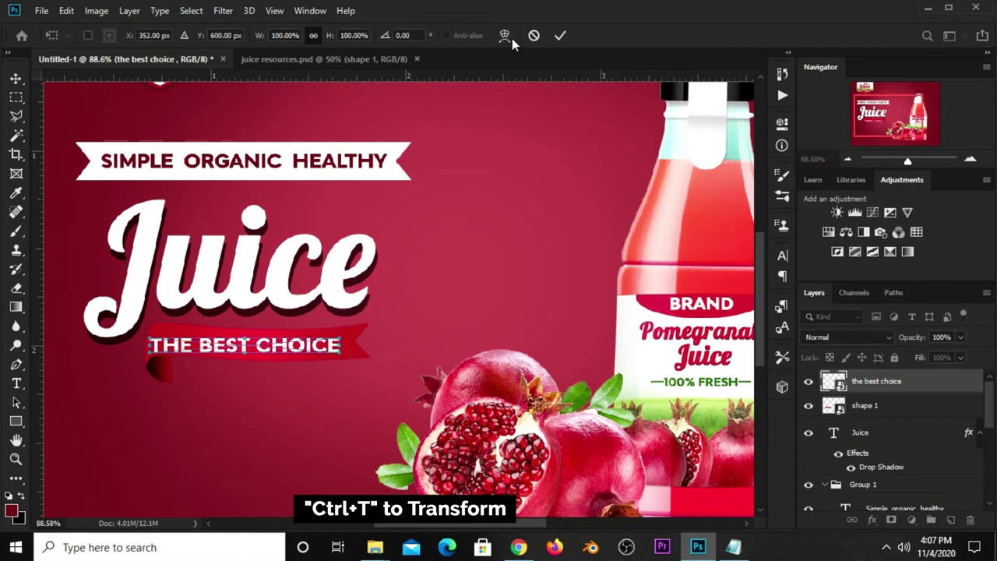
left_click(507, 36)
left_click(233, 35)
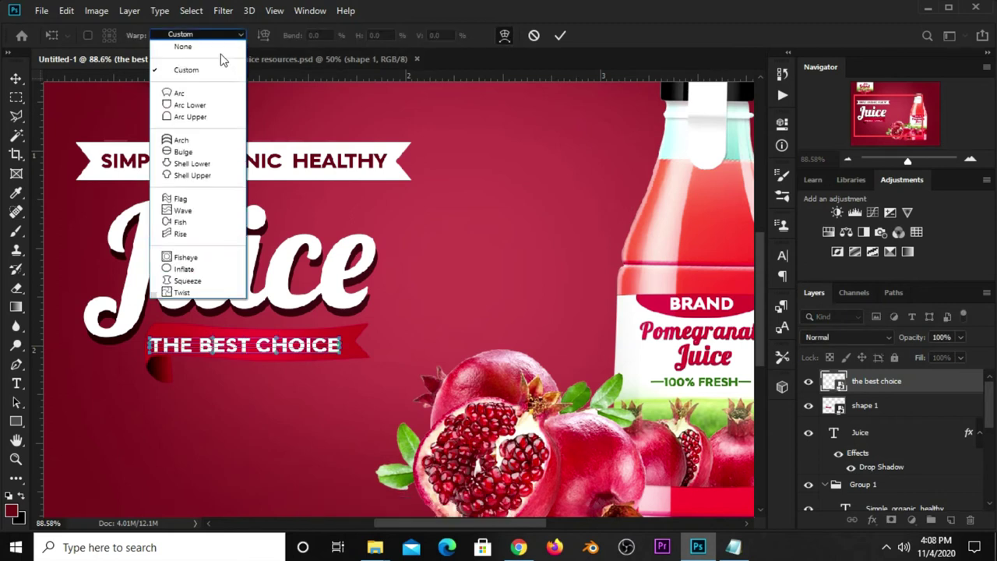
left_click(195, 92)
left_click(309, 35)
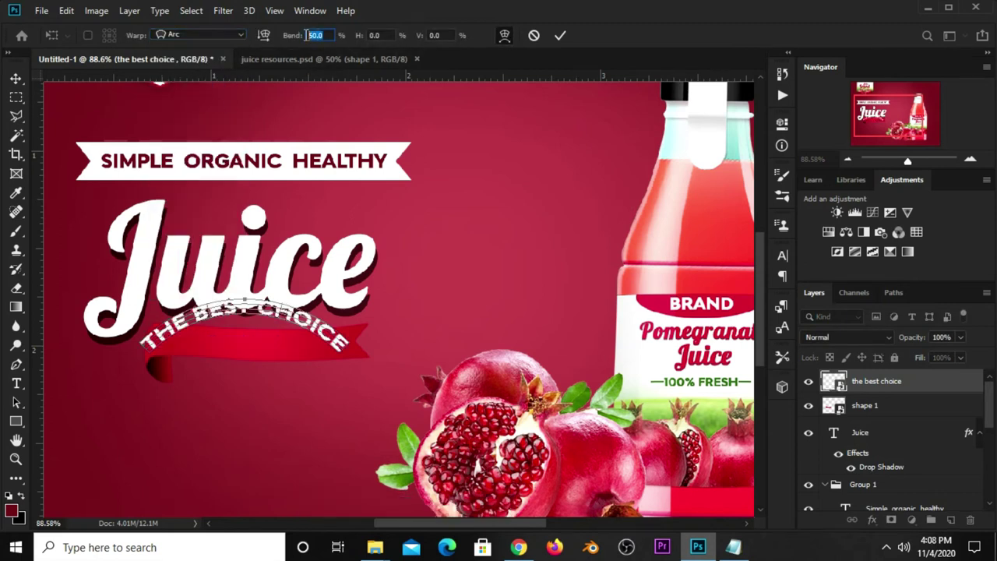
key("BackSpace")
type("-8")
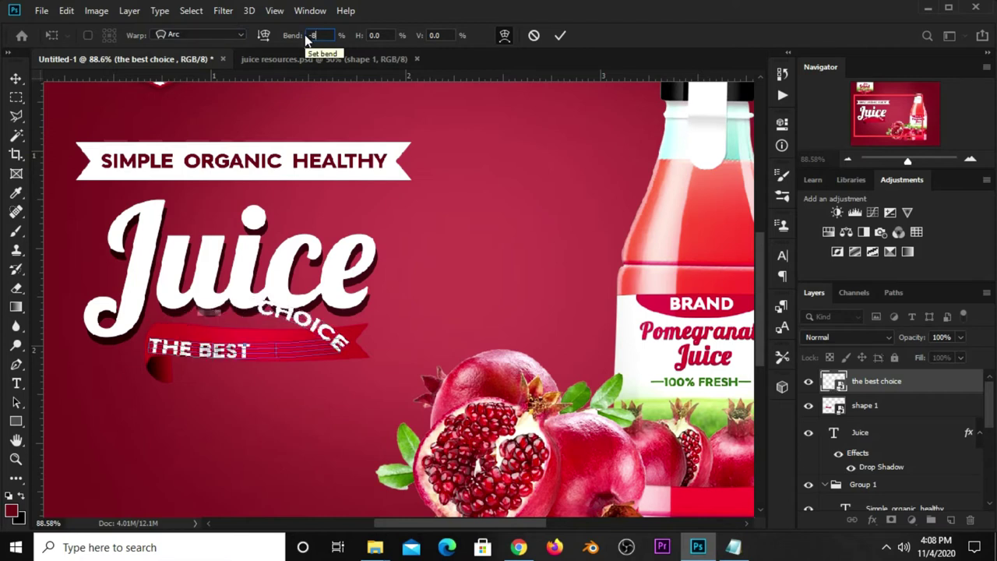
type(".1")
key("Return")
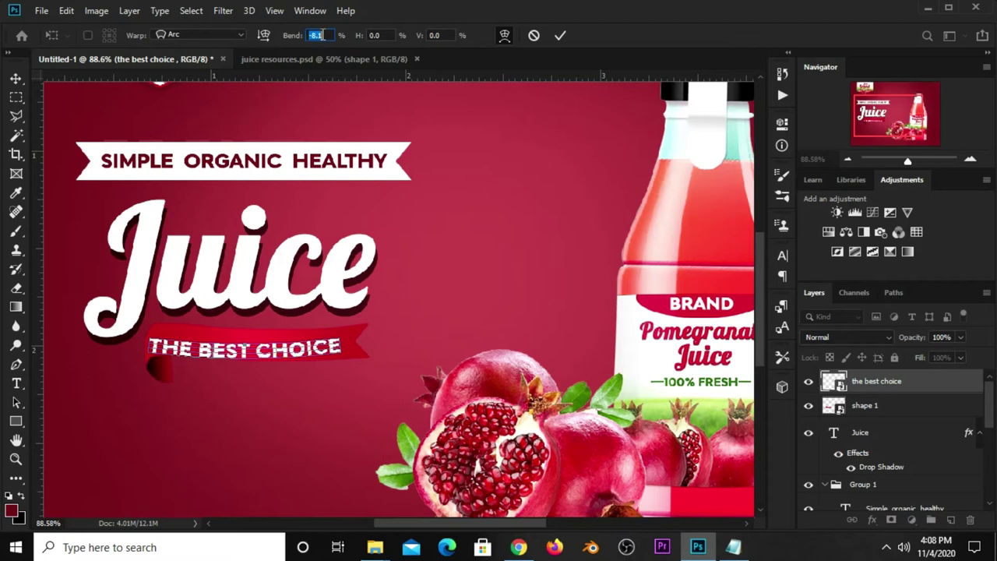
left_click_drag(294, 40, 327, 36)
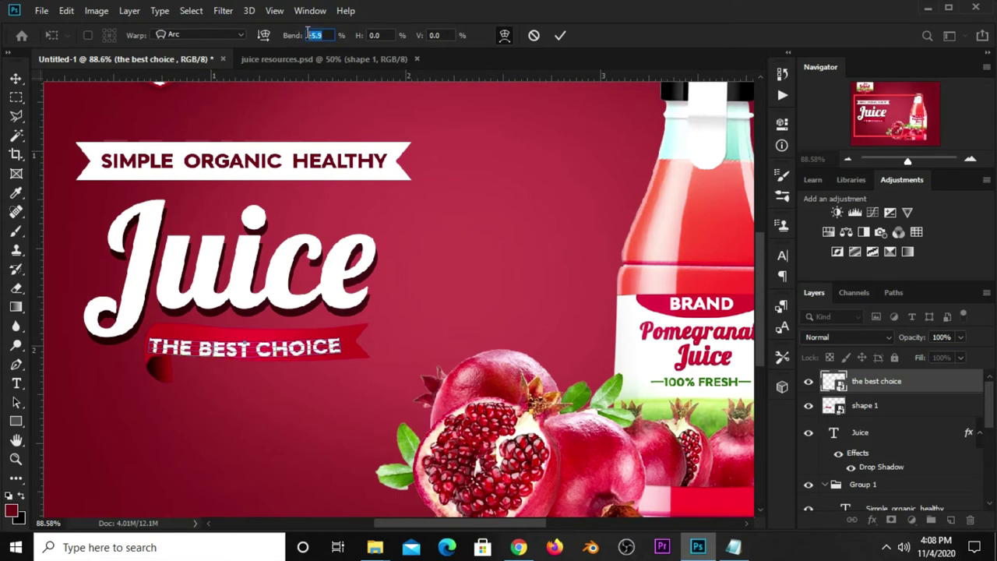
left_click(560, 35)
Step: Nudge and slightly rotate the text to follow the ribbon, then view at 50%
left_click_drag(279, 359, 284, 350)
key("ctrl+t")
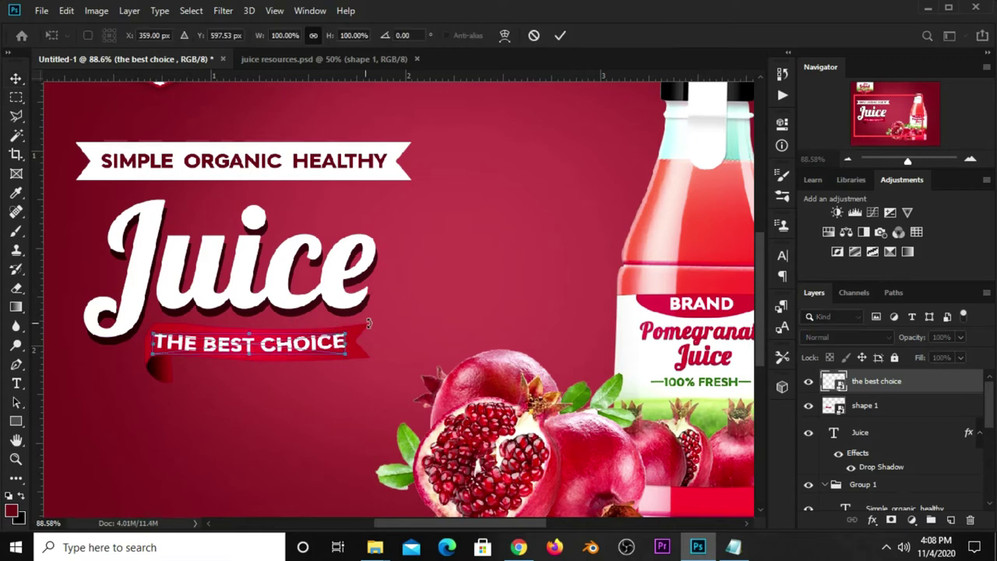
left_click_drag(369, 323, 371, 322)
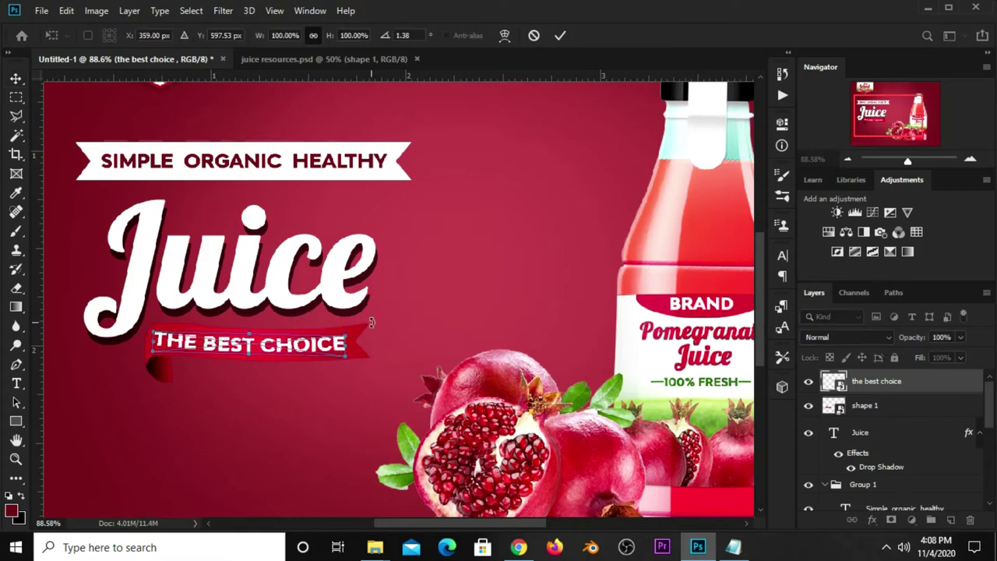
key("Return")
key("ctrl+minus")
key("ctrl+minus")
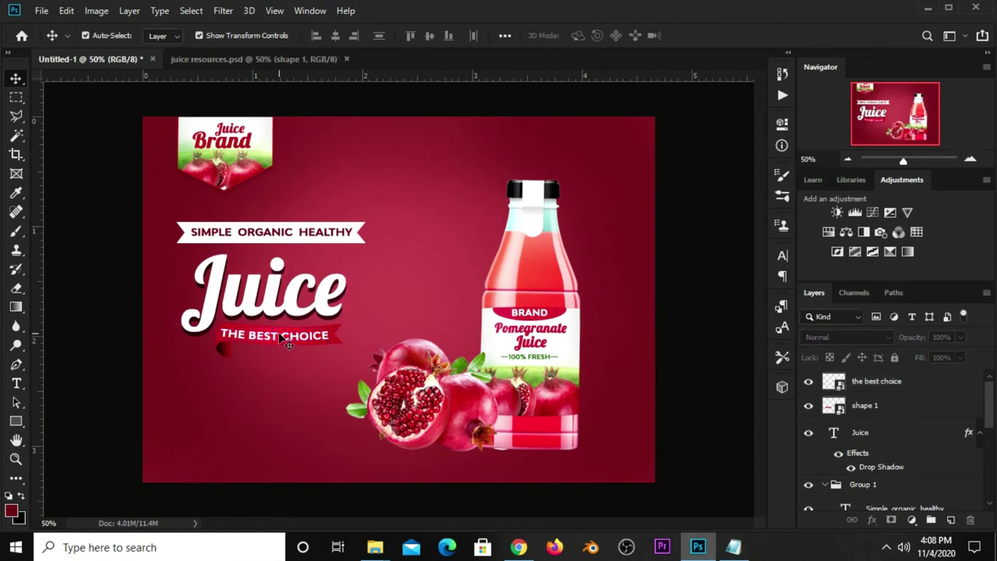
Step: Unhide the bokeh layer in juice resources.psd and copy it into the Untitled-1 ad
left_click(209, 58)
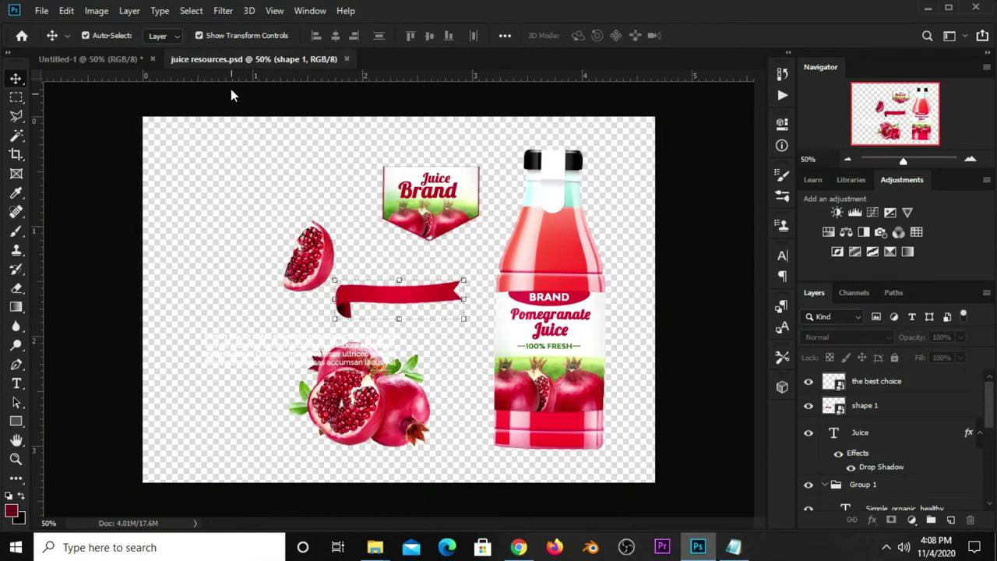
left_click(675, 326)
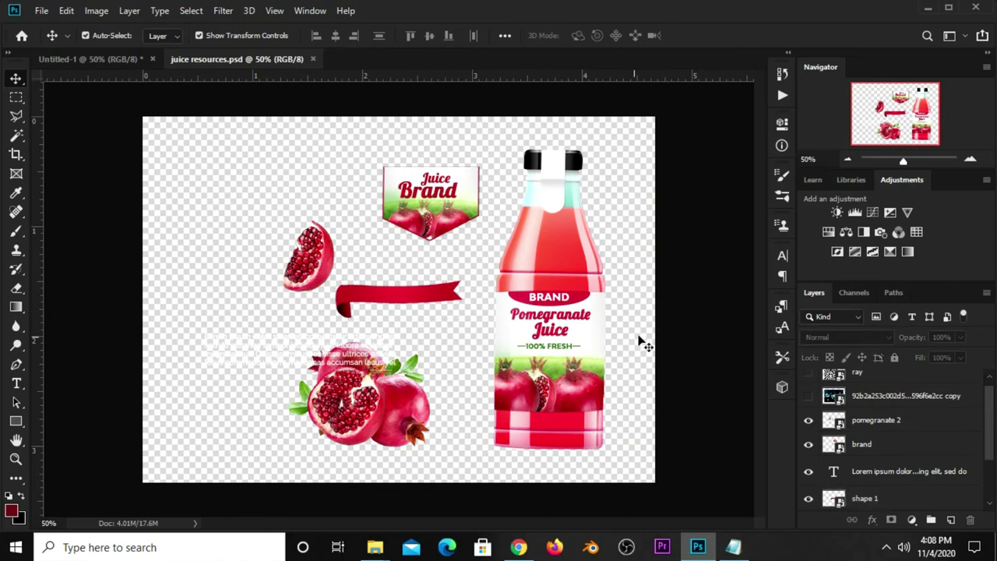
left_click(809, 396)
left_click(464, 328, "ctrl")
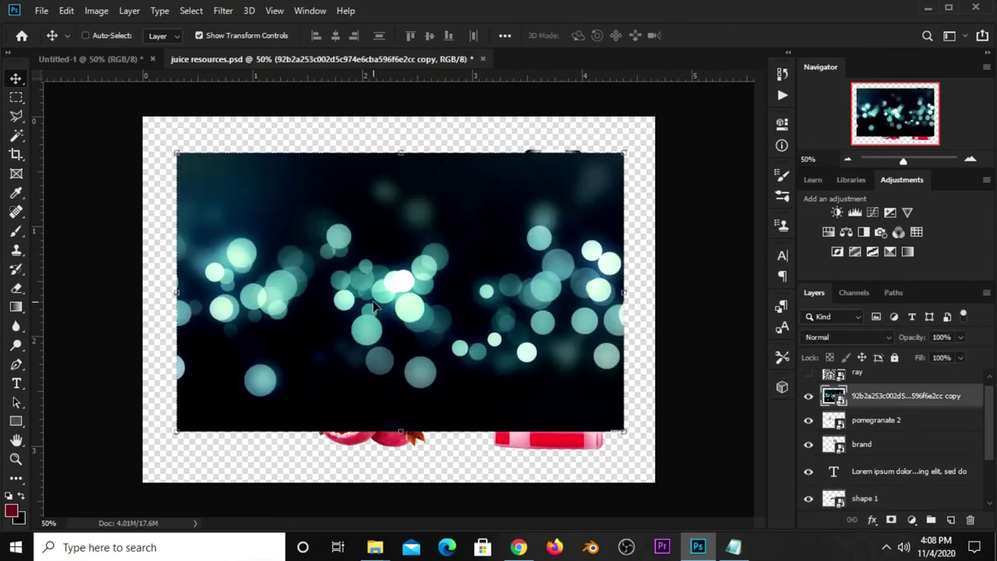
left_click_drag(378, 310, 377, 259)
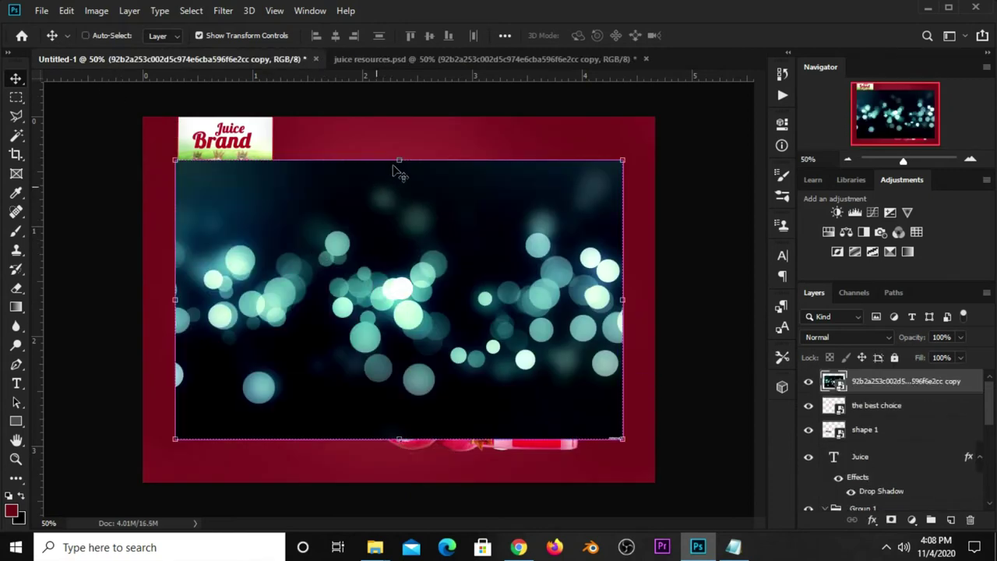
Step: Stretch the bokeh layer top and bottom so it fills the full ad canvas
key("ctrl+t")
left_click_drag(399, 159, 399, 105)
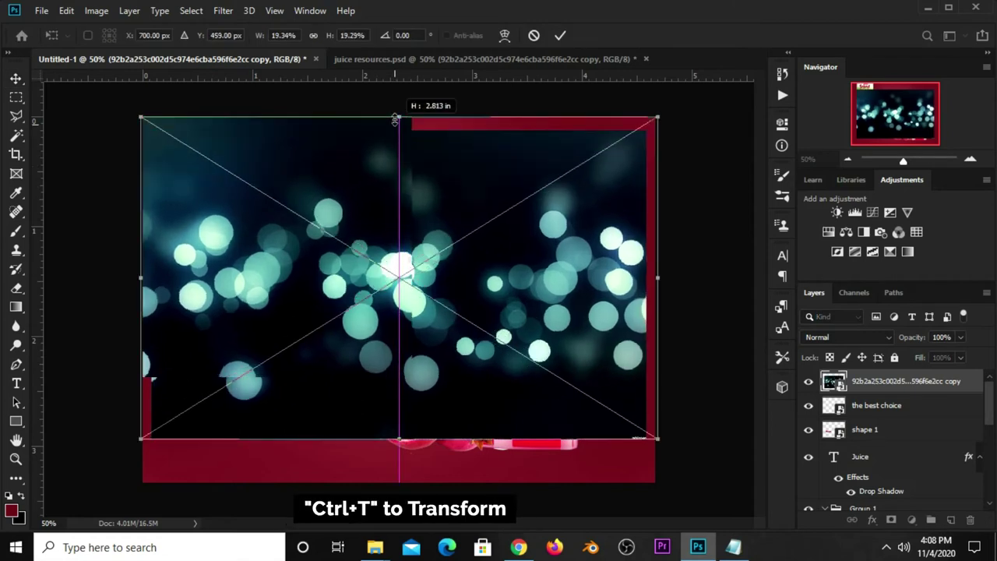
left_click_drag(399, 442, 406, 491)
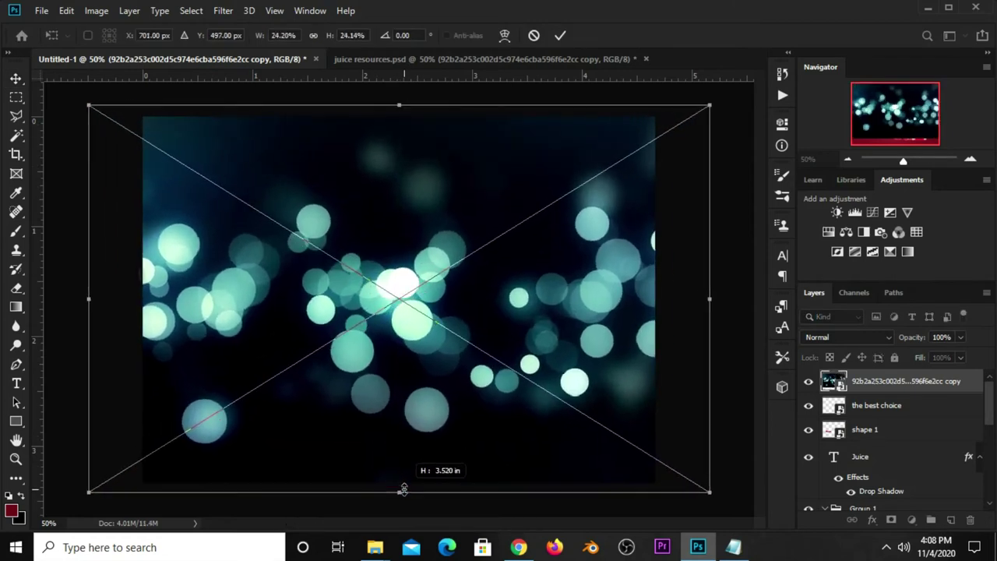
key("Return")
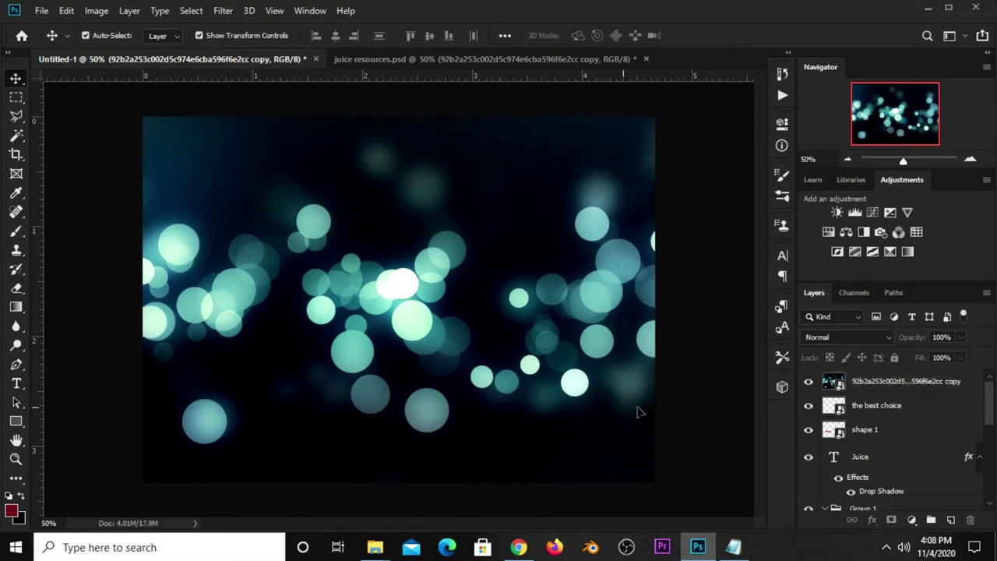
left_click_drag(879, 405, 875, 525)
left_click(884, 381)
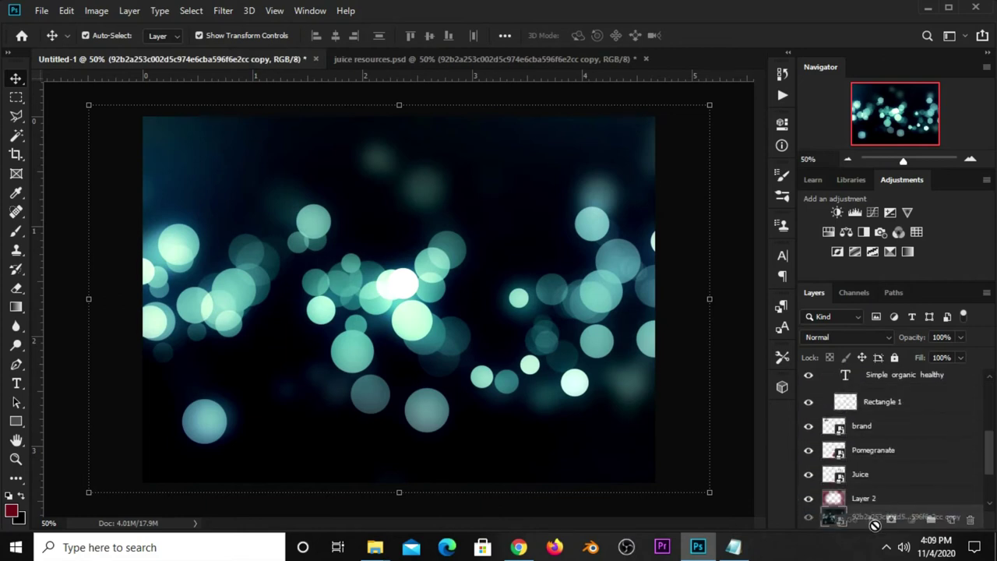
Step: Move the bokeh layer below Layer 2 and set it to Screen at 6% opacity
left_click_drag(875, 525, 861, 411)
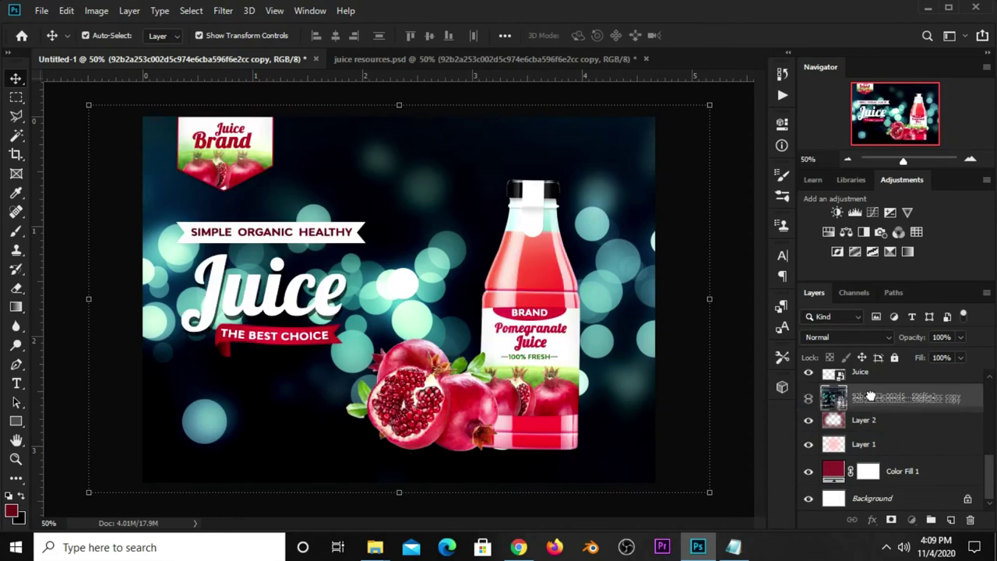
left_click(869, 419)
left_click_drag(873, 397, 878, 429)
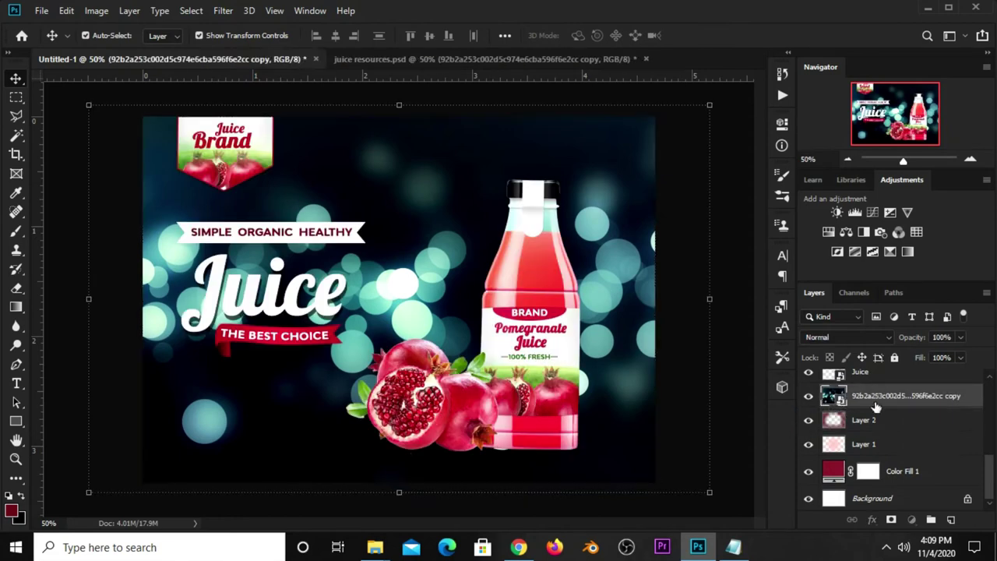
left_click(857, 340)
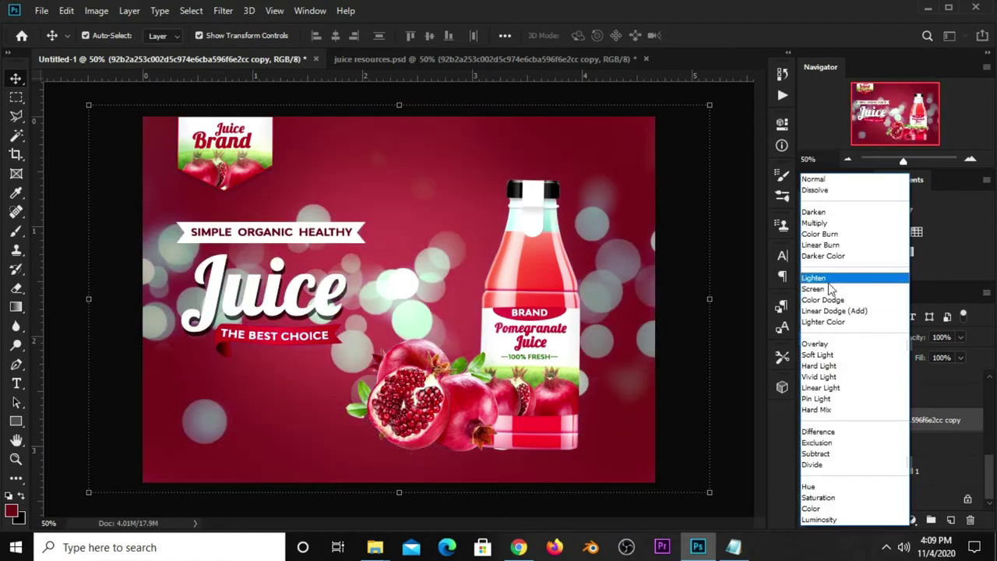
left_click(815, 289)
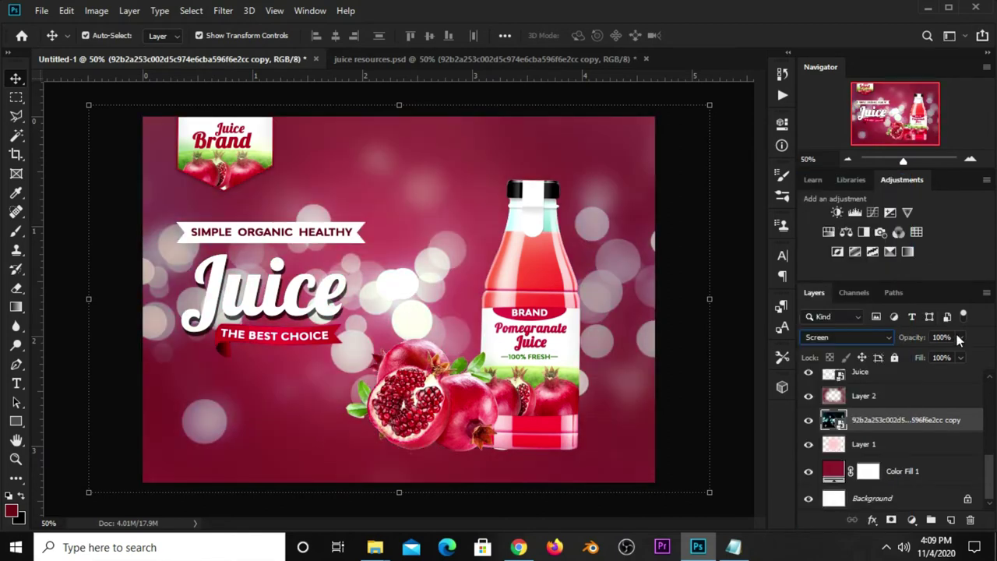
left_click_drag(932, 361, 901, 357)
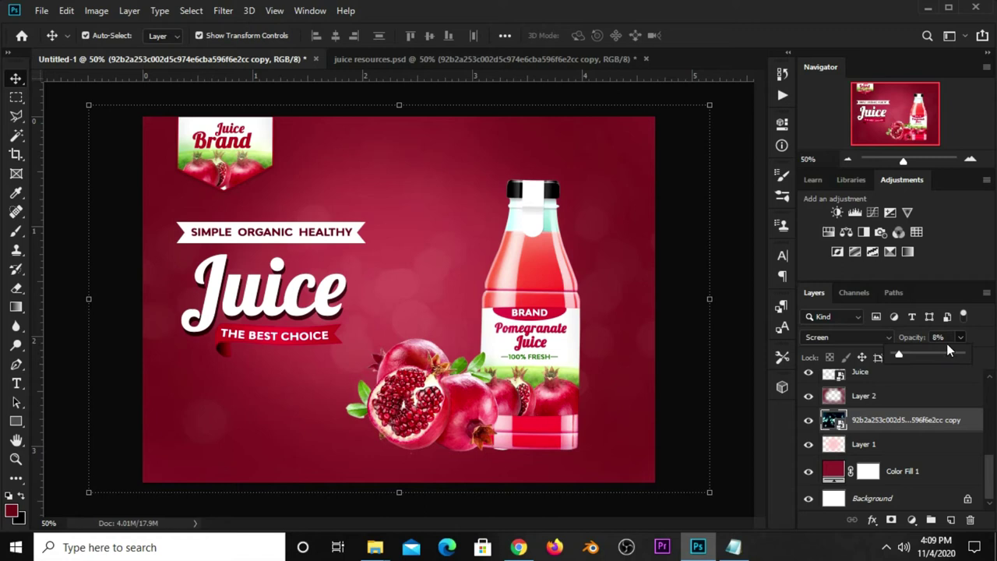
left_click(922, 336)
type("6")
left_click(679, 322)
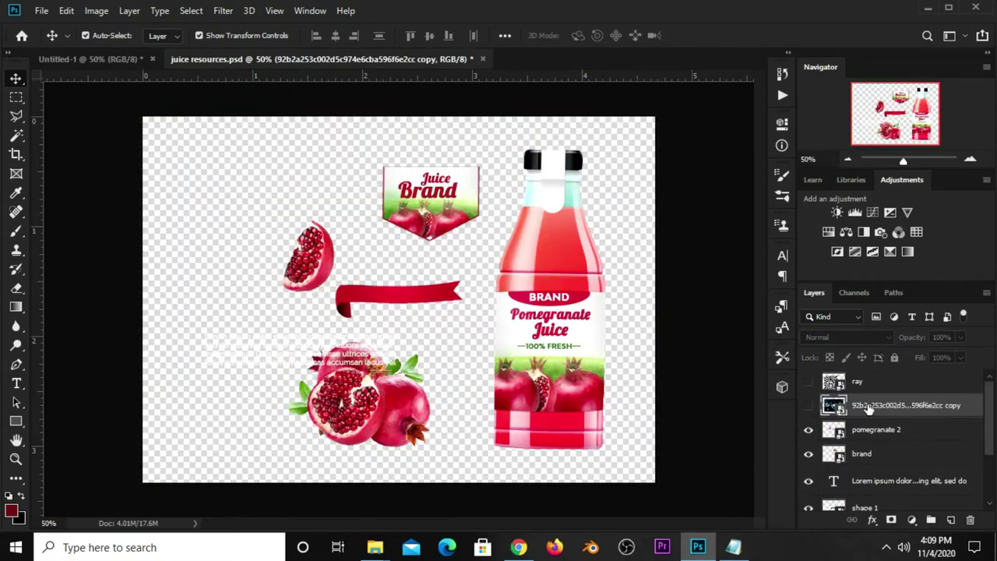
Step: Copy the ray burst into the ad over the bottle and move its layer down the stack
left_click(809, 382)
left_click(886, 389)
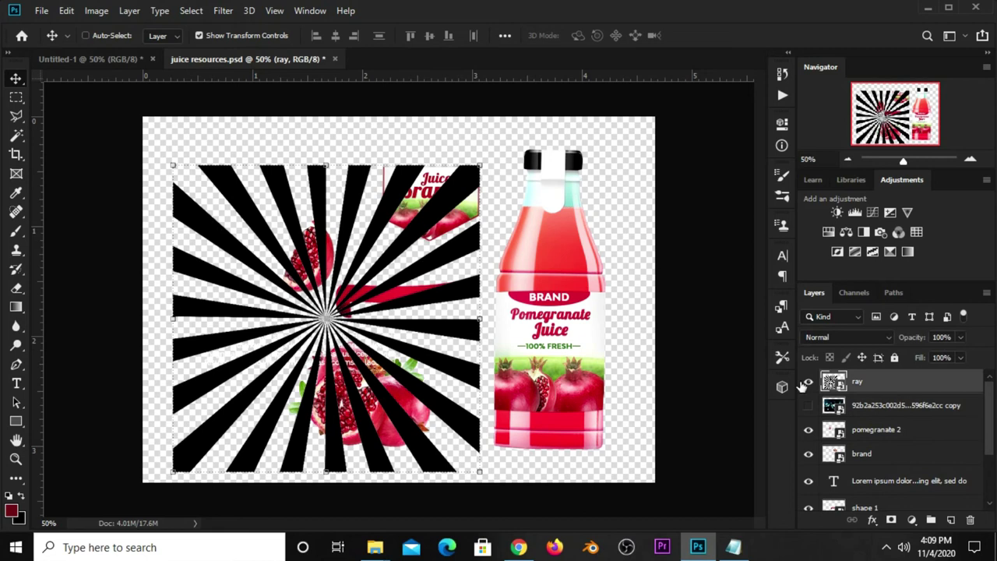
left_click(78, 60)
left_click_drag(77, 59, 353, 245)
mouse_move(448, 200)
left_mouse_down()
mouse_move(584, 204)
mouse_move(548, 228)
left_mouse_up()
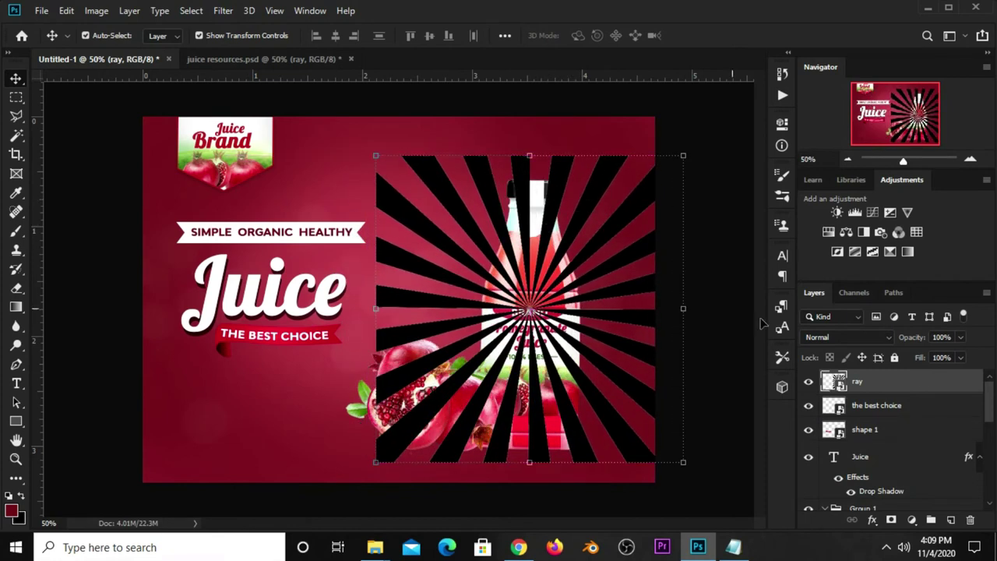
left_click_drag(900, 387, 904, 522)
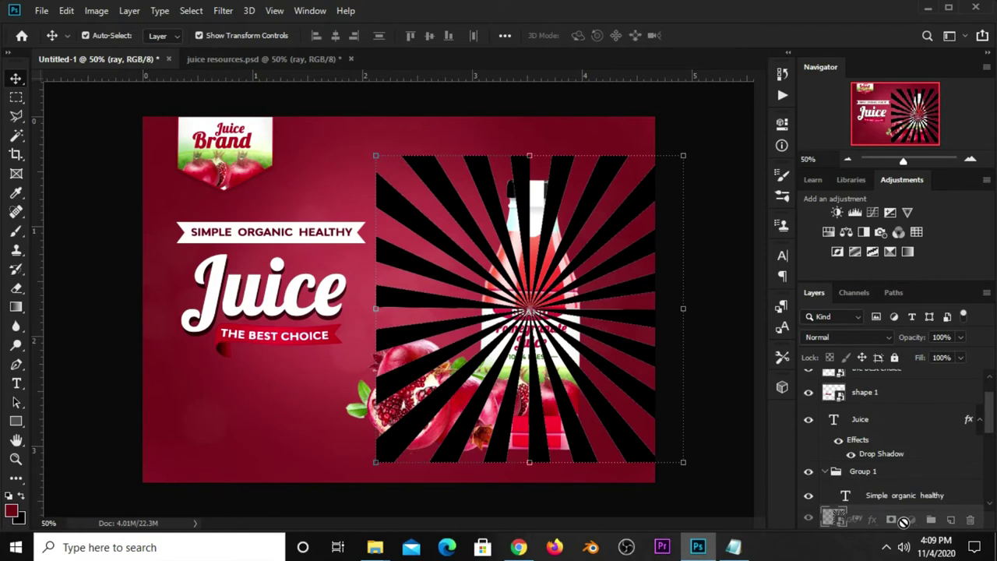
Step: Place the ray layer between Layer 2 and Layer 1, stretch it vertically, and invert it white
left_click_drag(904, 522, 891, 413)
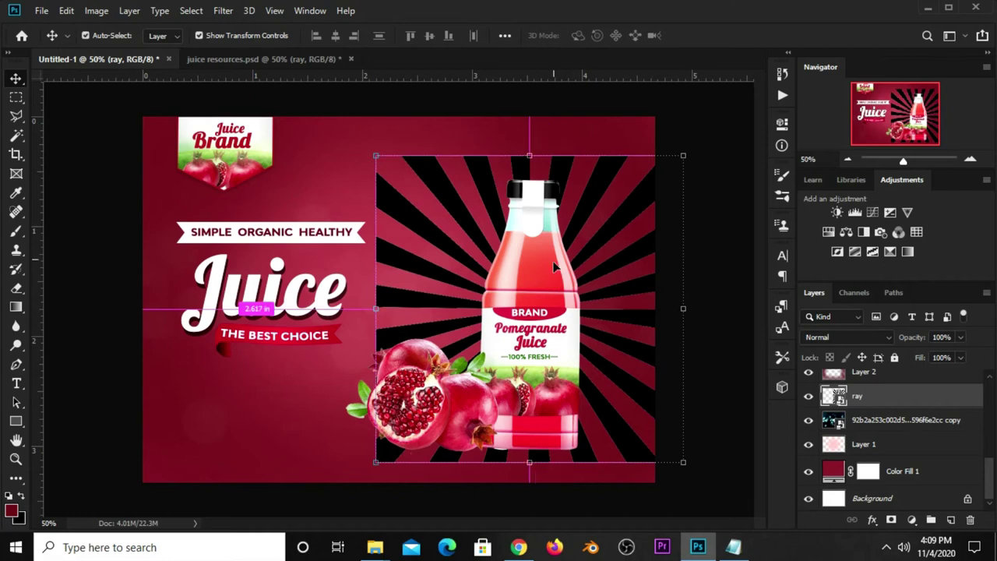
key("ctrl+t")
left_click_drag(530, 146, 530, 116)
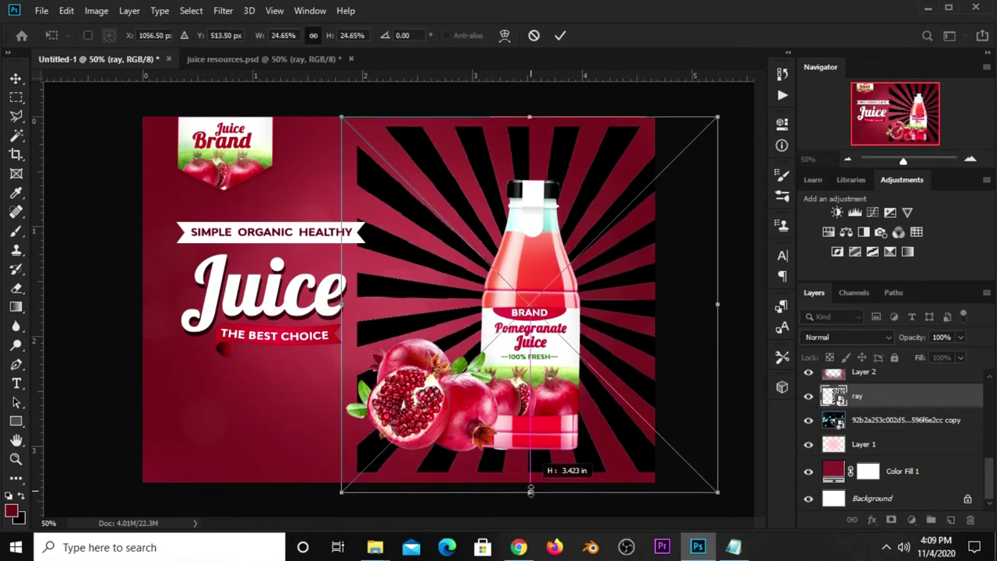
left_click_drag(530, 479, 530, 471)
key("Return")
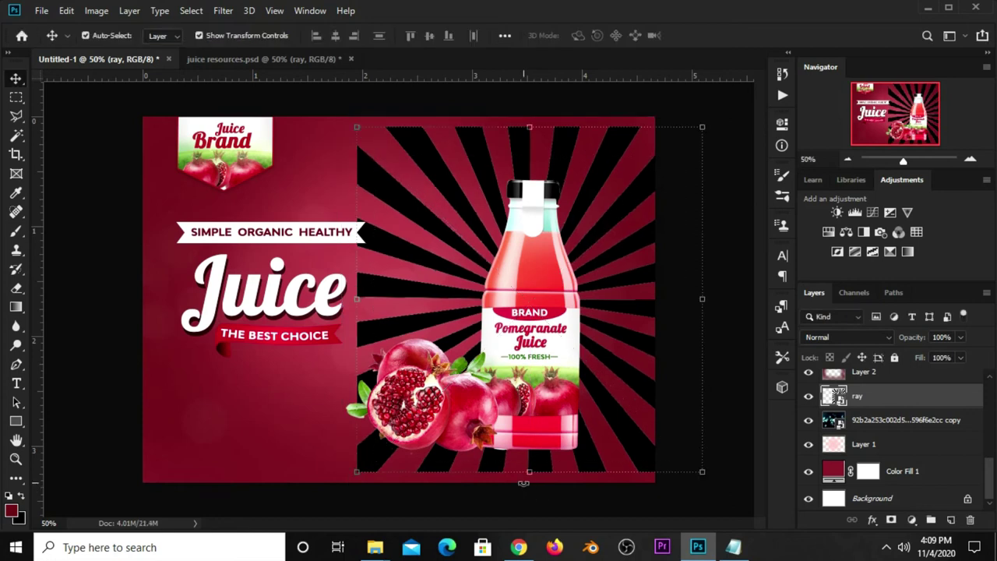
key("ctrl+i")
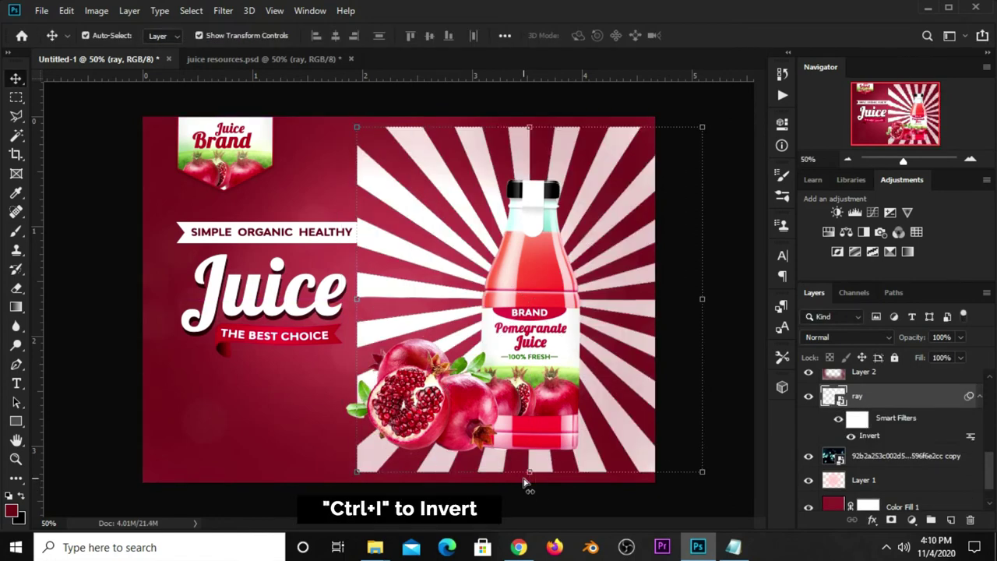
Step: Blend the rays as Soft Light at 13% opacity and add a layer mask
left_click(843, 336)
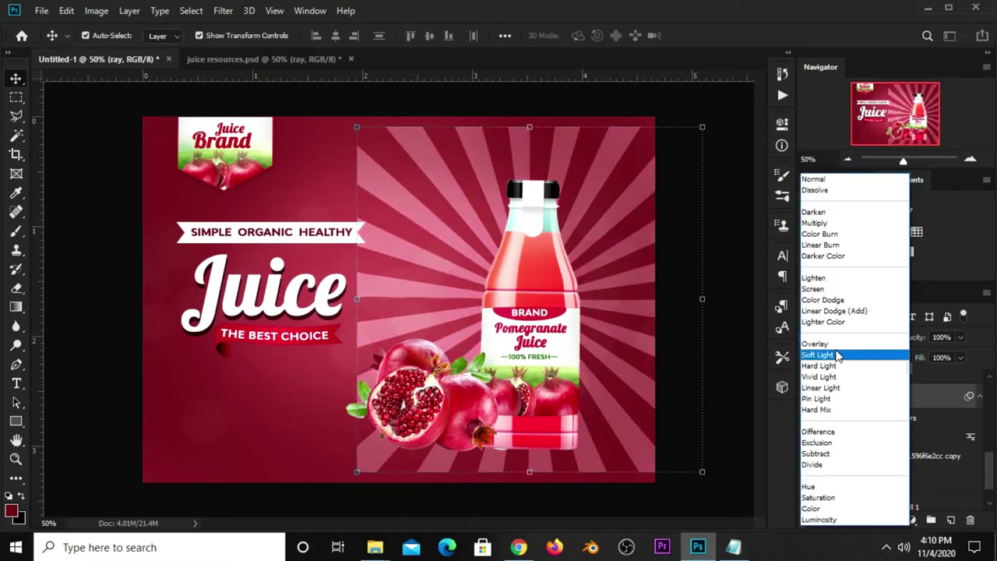
left_click(838, 355)
left_click_drag(959, 337, 908, 355)
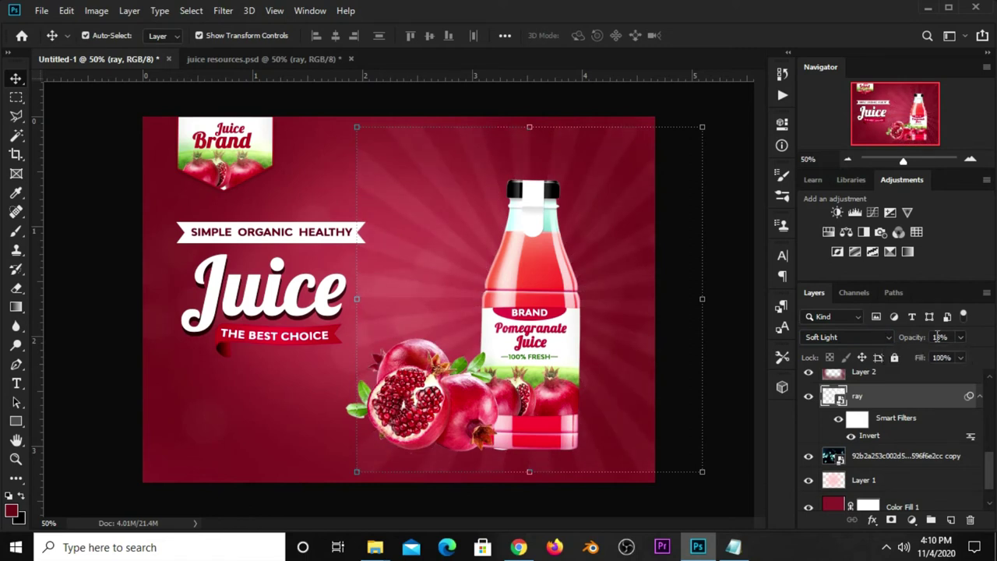
left_click(723, 324)
left_click(887, 402)
left_click(892, 520)
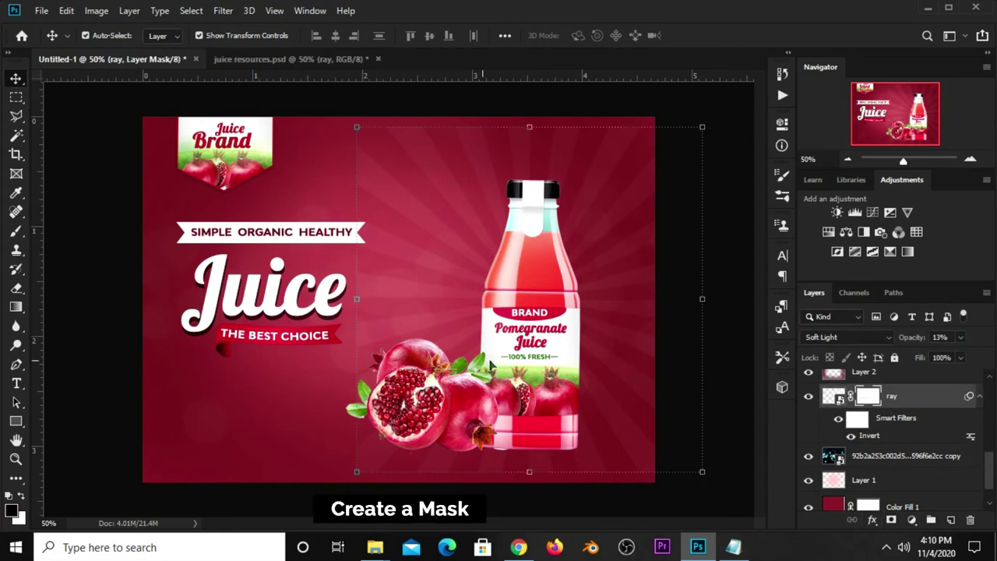
Step: Set up the Gradient Tool with a Foreground to Transparent gradient
left_click_drag(15, 307, 98, 307)
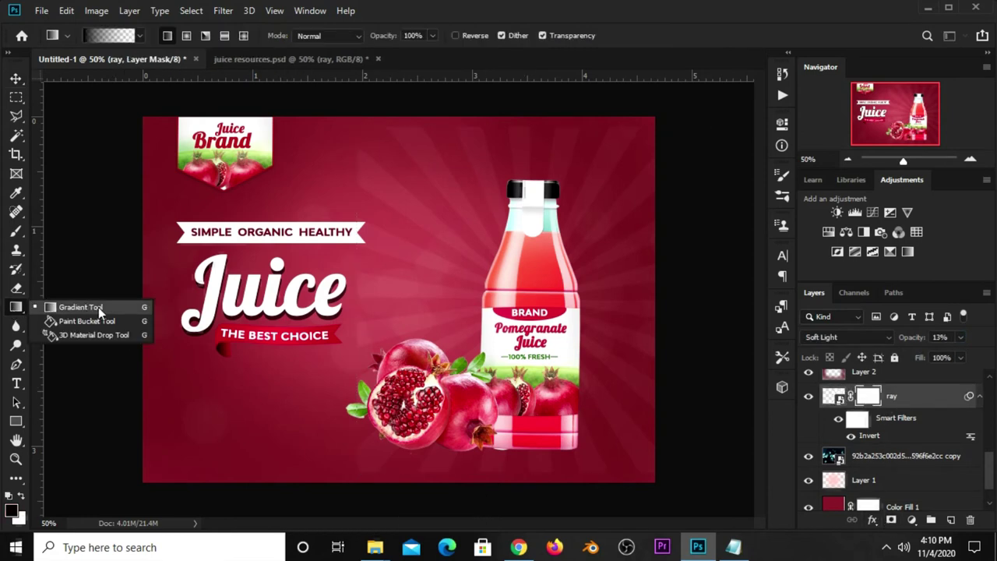
left_click(117, 37)
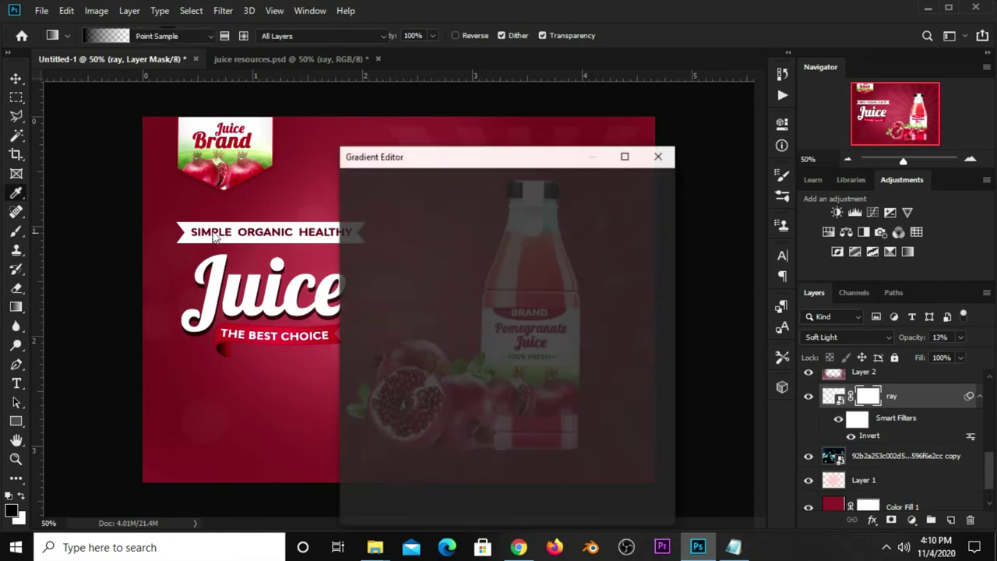
left_click_drag(507, 327, 387, 327)
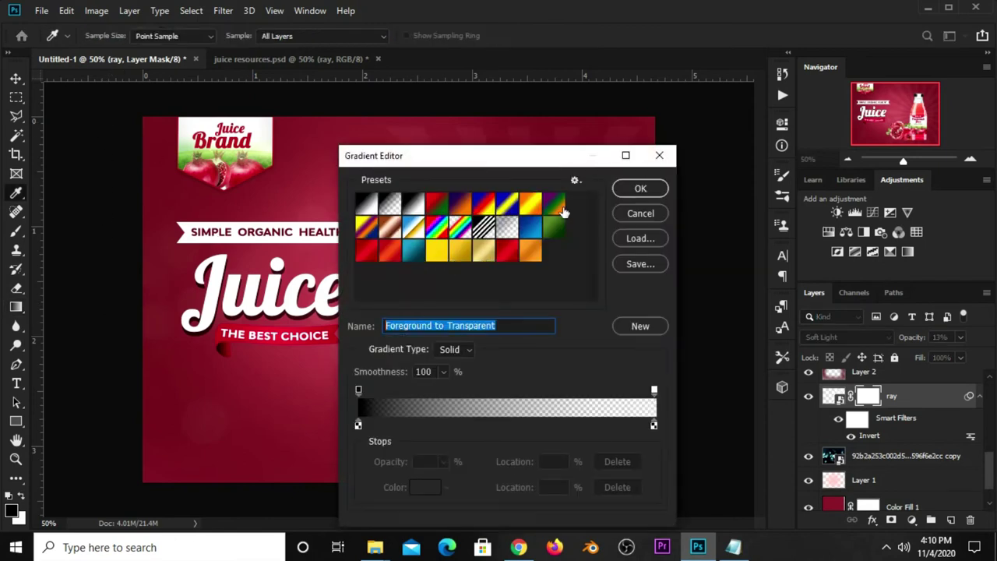
left_click(635, 190)
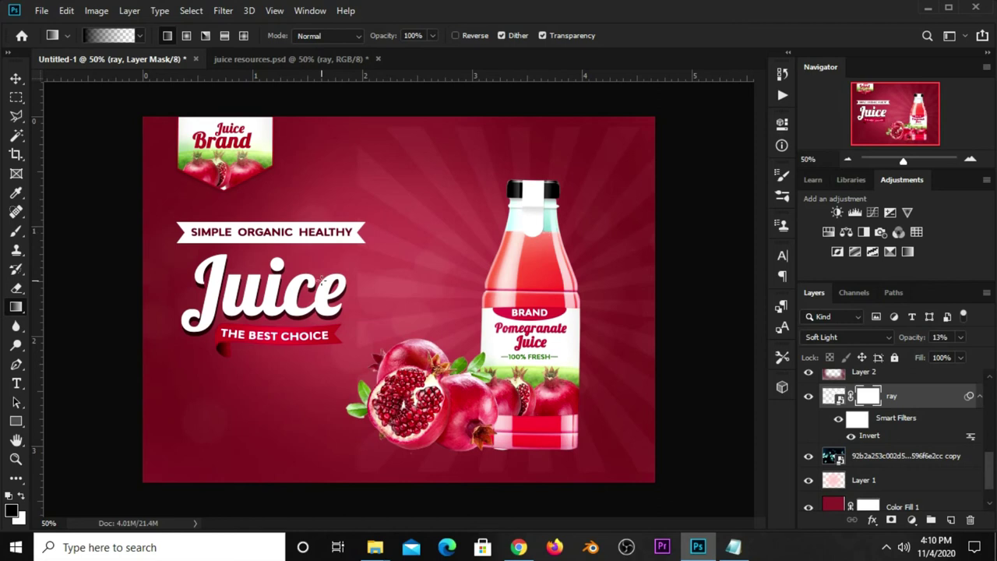
Step: Drag seven gradients across the ray mask to fade the rays toward the edges
mouse_move(346, 307)
left_mouse_down()
mouse_move(443, 310)
mouse_move(403, 313)
mouse_move(425, 304)
left_mouse_up()
left_click_drag(367, 128, 434, 184)
left_click_drag(505, 111, 505, 203)
left_click_drag(628, 117, 575, 224)
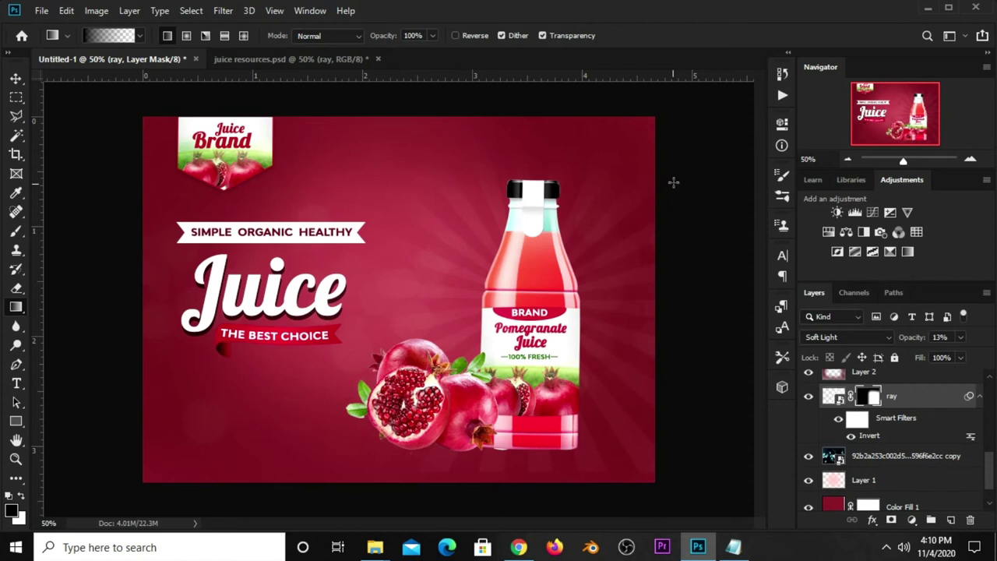
left_click_drag(646, 212, 605, 274)
left_click_drag(663, 306, 587, 389)
left_click_drag(658, 471, 574, 376)
Step: Scale the rays to 107.40% and rotate them -14.16° behind the bottle
key("v")
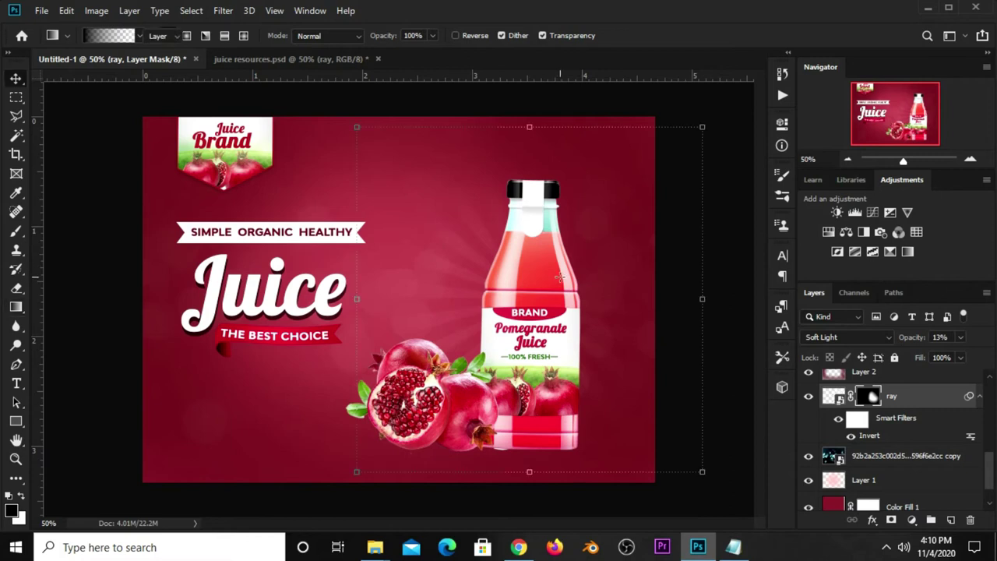
key("ctrl+t")
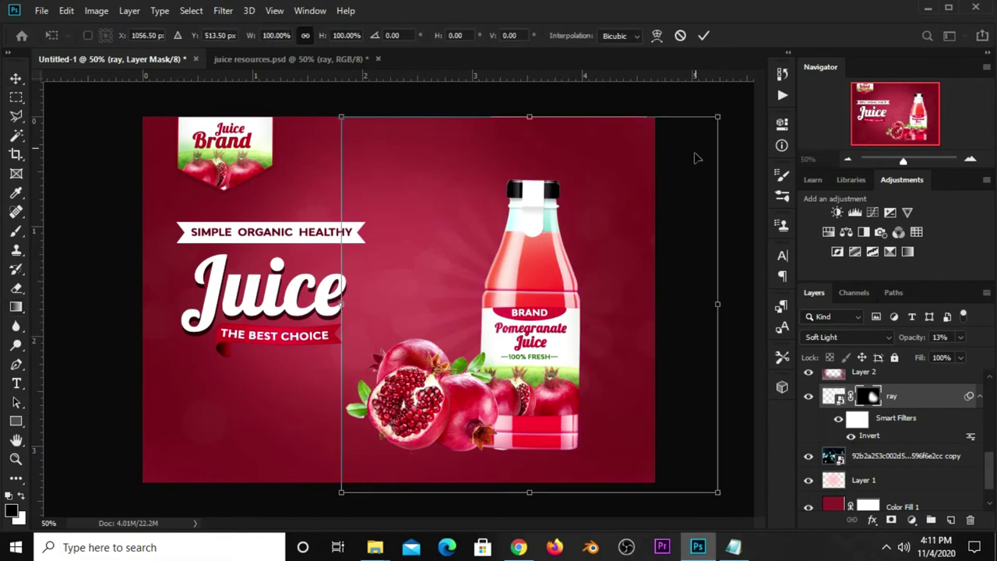
left_click_drag(715, 116, 743, 89)
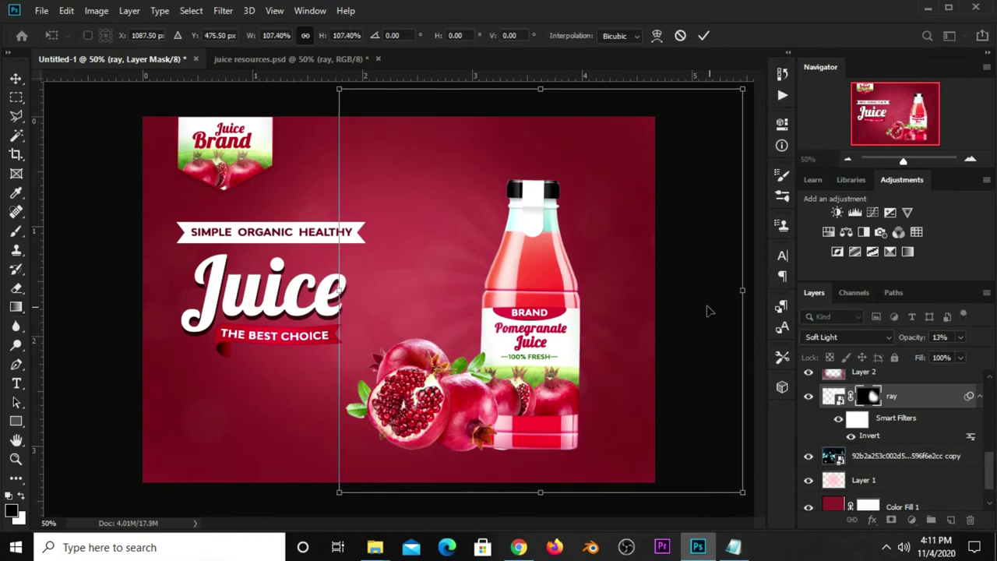
scroll(659, 273, "down", 1)
left_click_drag(718, 406, 736, 355)
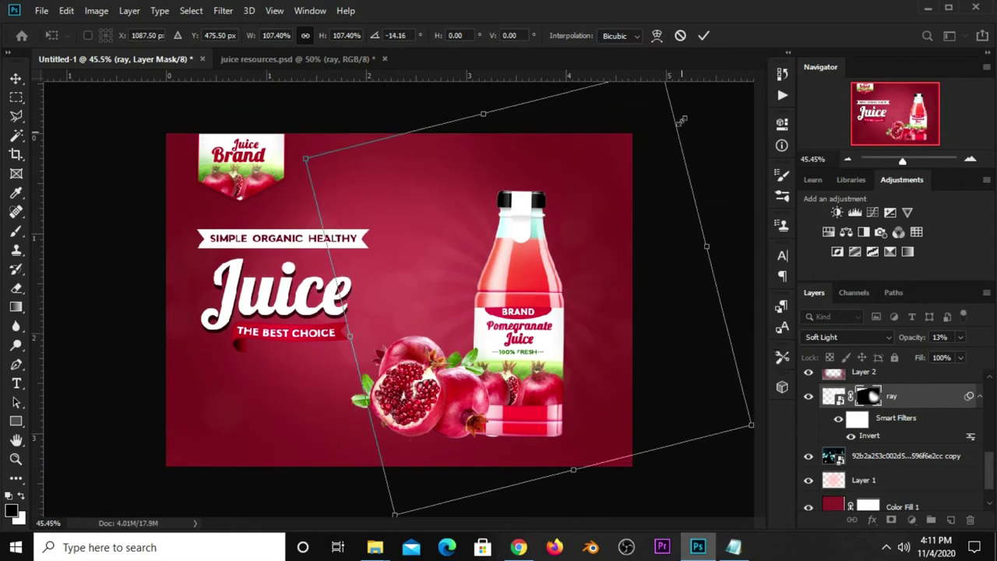
left_click(704, 35)
left_click(646, 311)
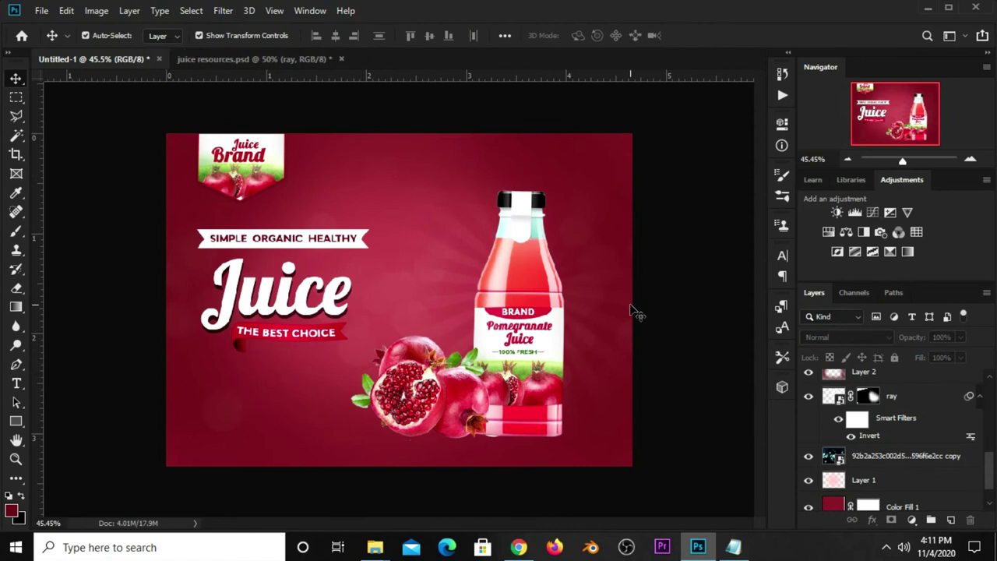
scroll(636, 311, "up", 1)
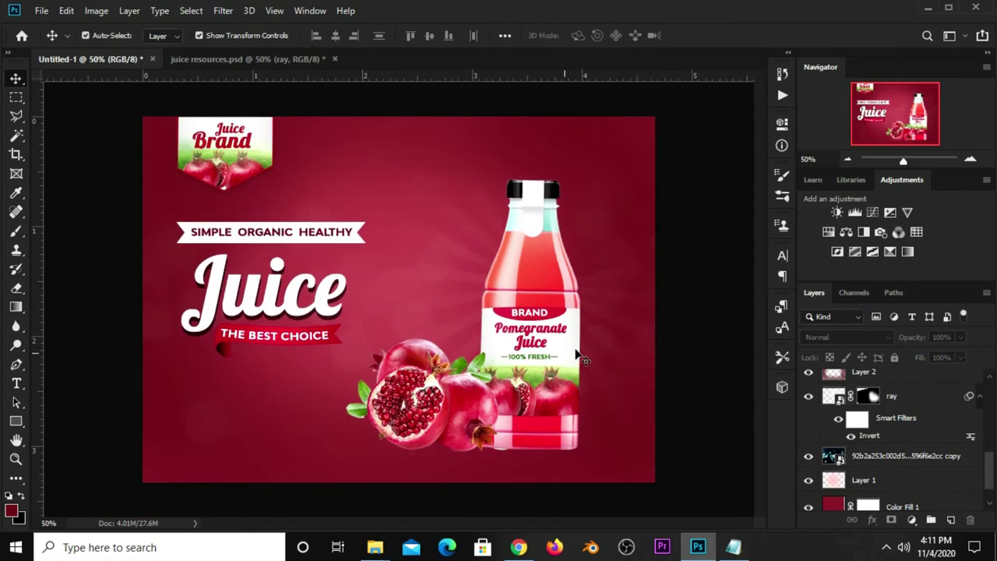
Step: Add a new empty Layer 3 and place it beneath the Juice bottle layer
left_click(518, 379)
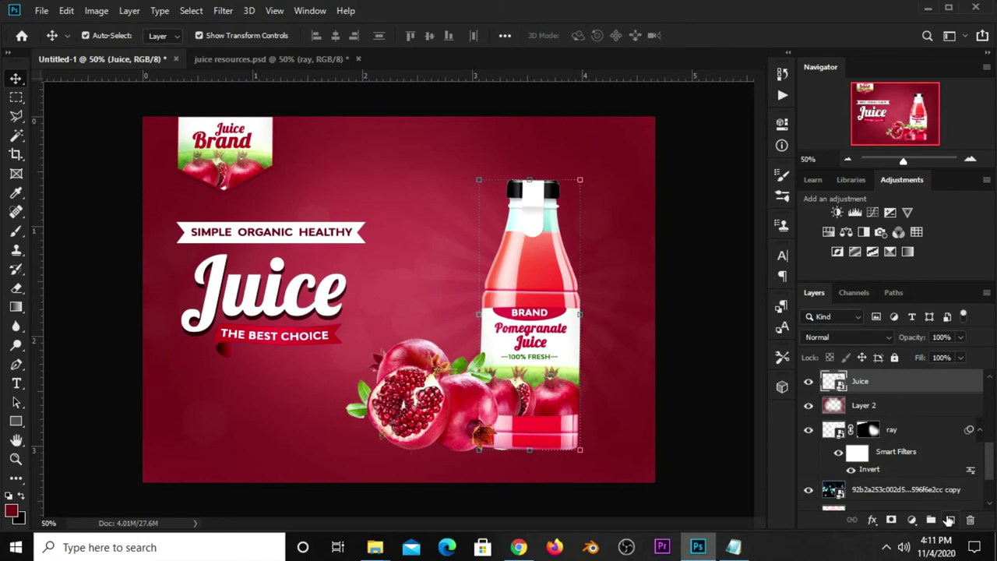
left_click(949, 520)
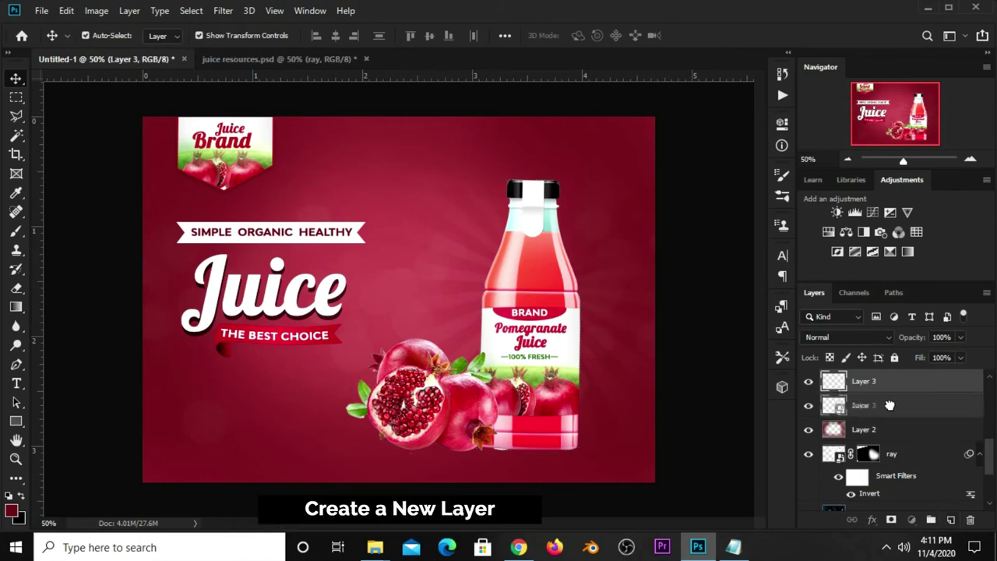
left_click_drag(895, 385, 890, 421)
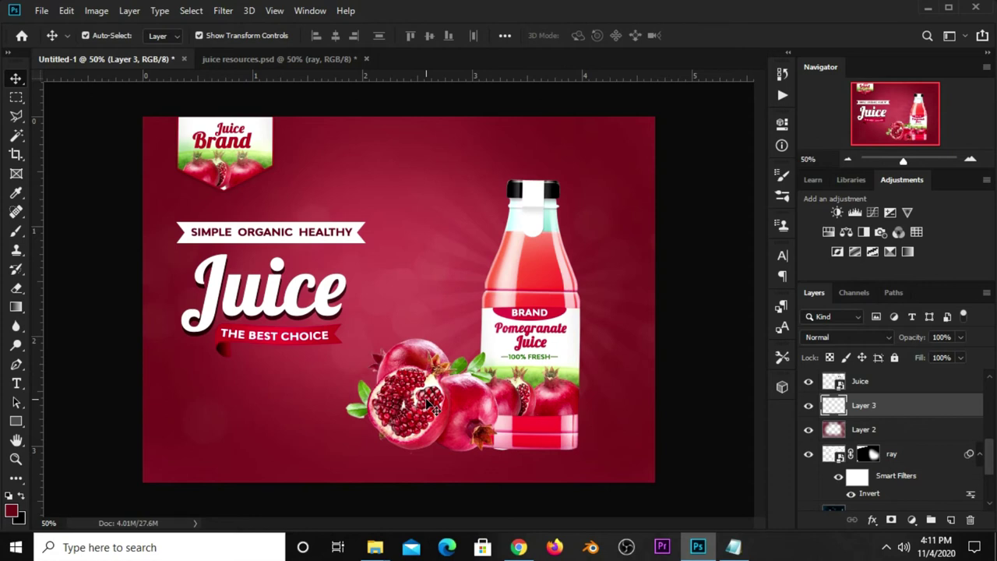
Step: Select the Brush tool and flatten its tip to 7% roundness
left_click(15, 232)
left_click(74, 232)
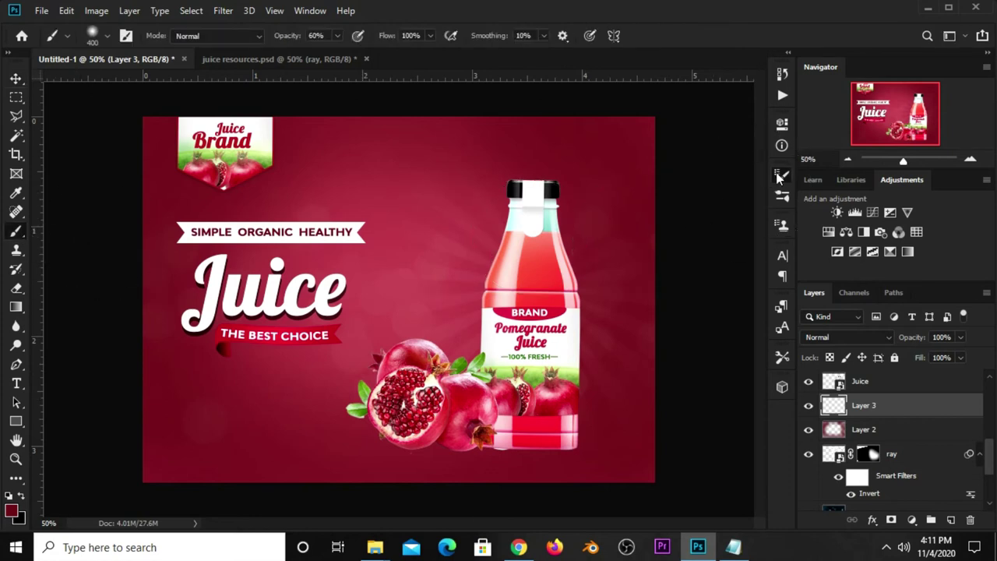
left_click(783, 175)
left_click(635, 324)
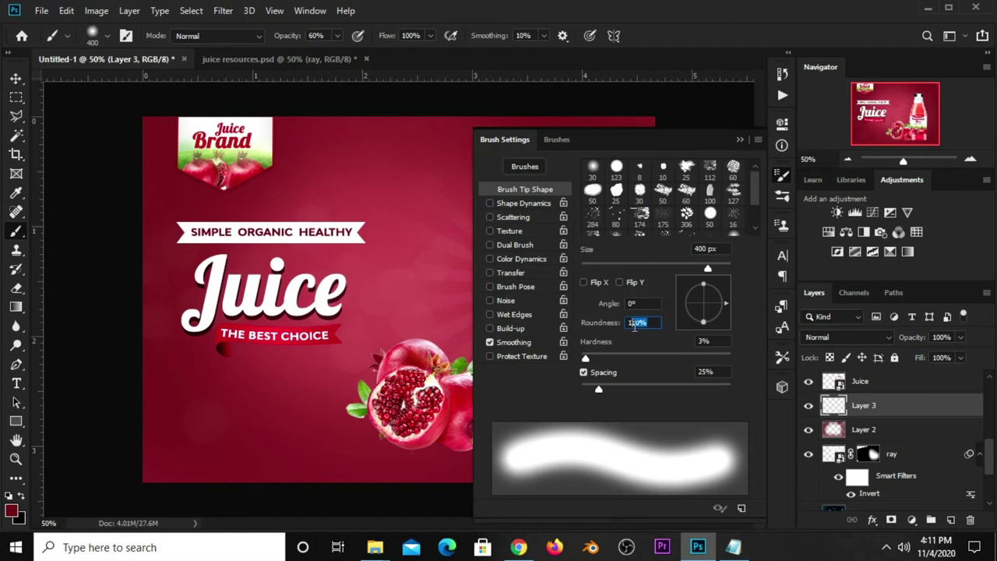
type("7")
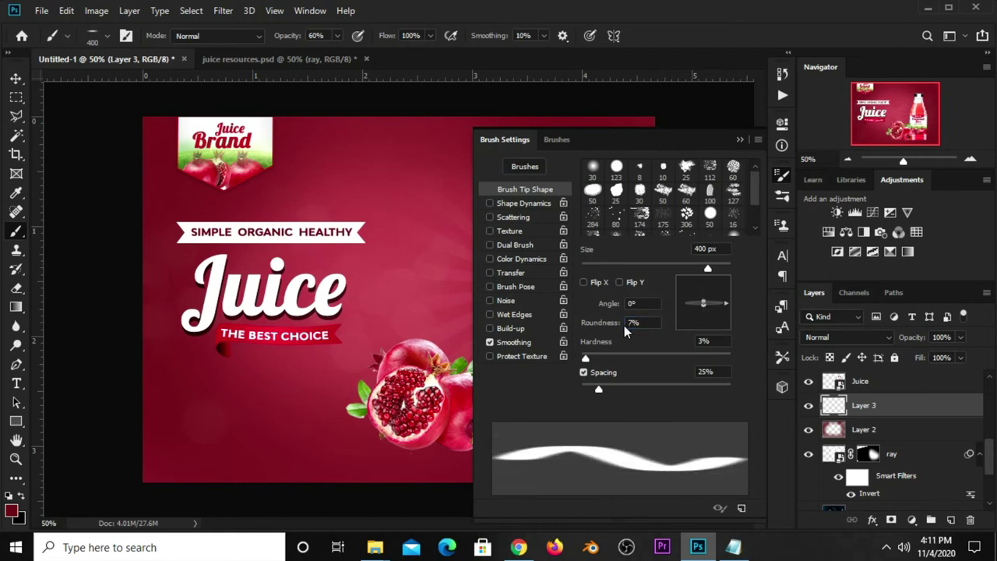
left_click(740, 142)
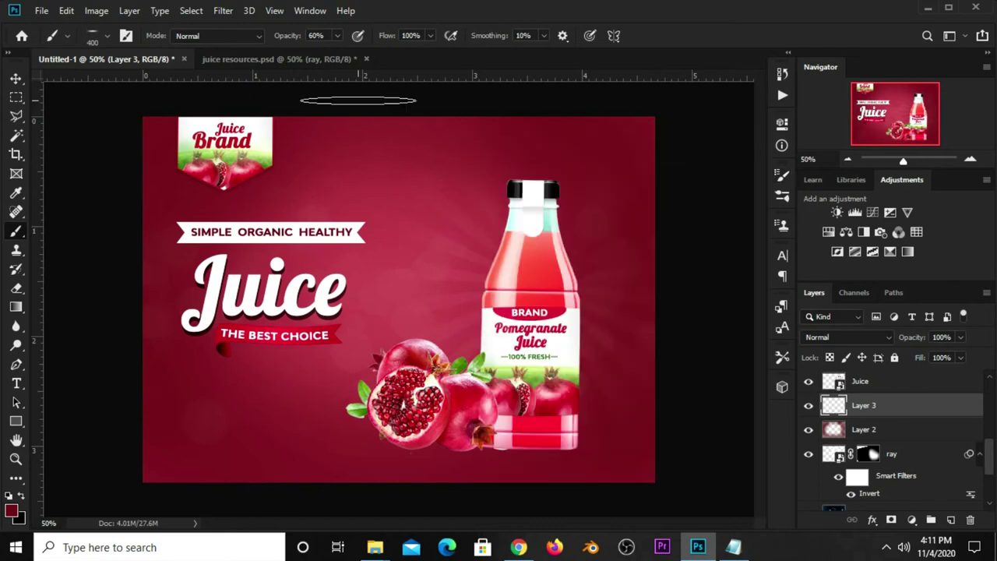
Step: Set brush opacity to 100% and the foreground colour to black
left_click(337, 36)
left_click_drag(340, 53, 389, 67)
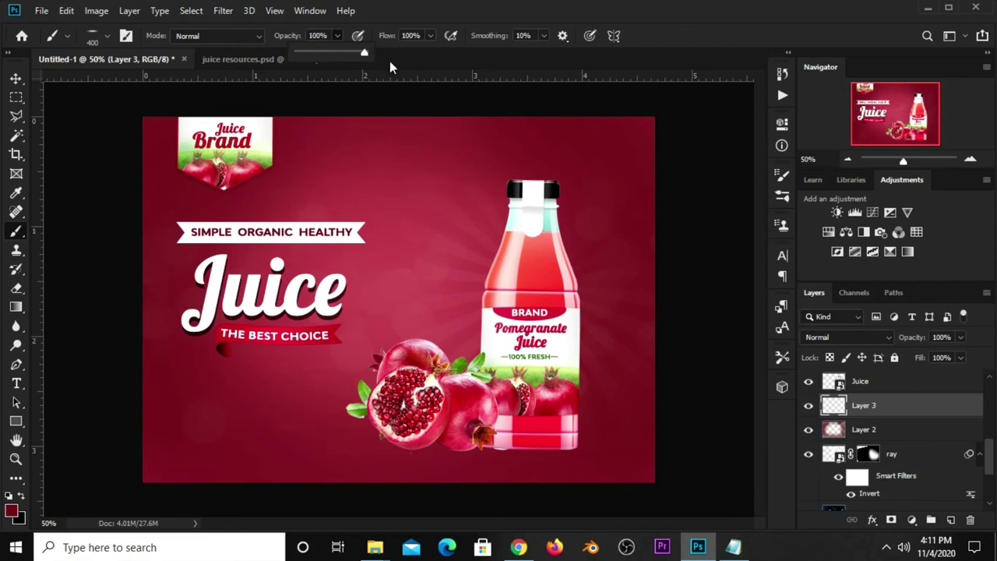
left_click(21, 498)
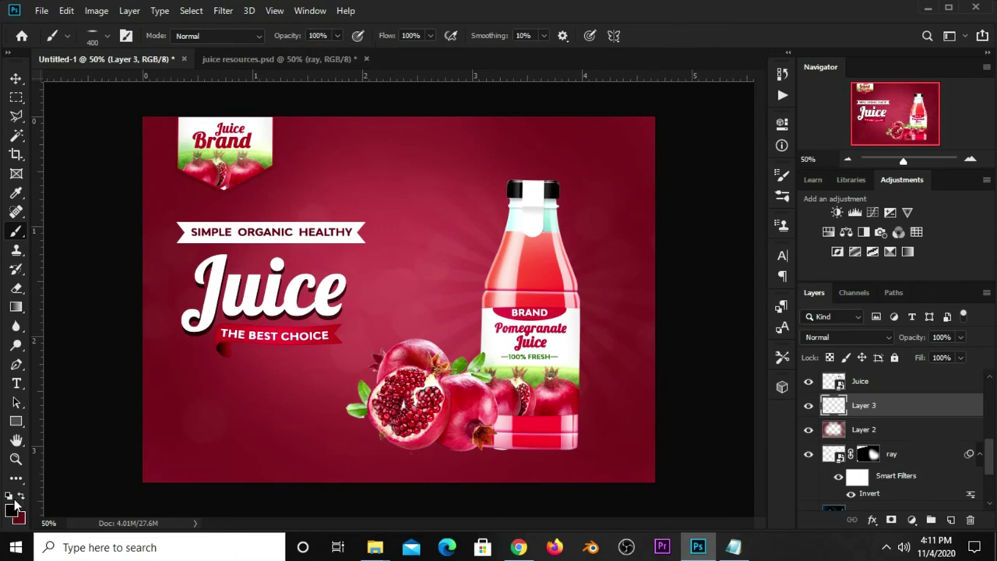
left_click(11, 509)
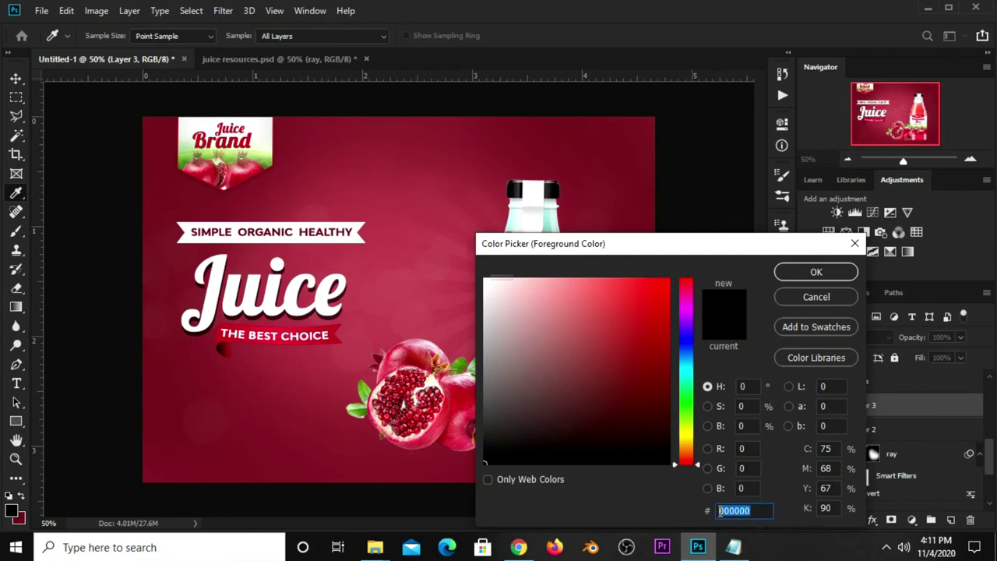
left_click(789, 274)
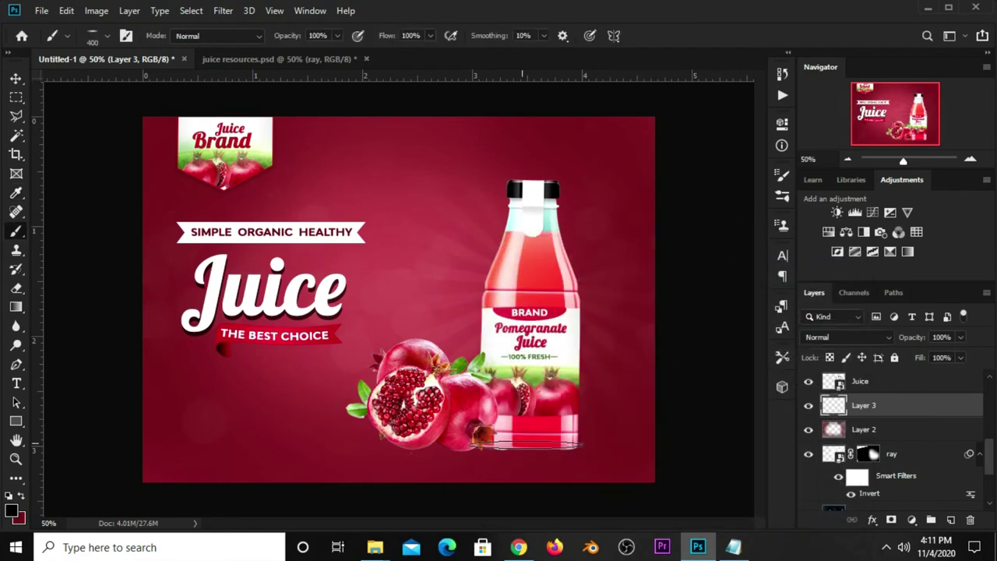
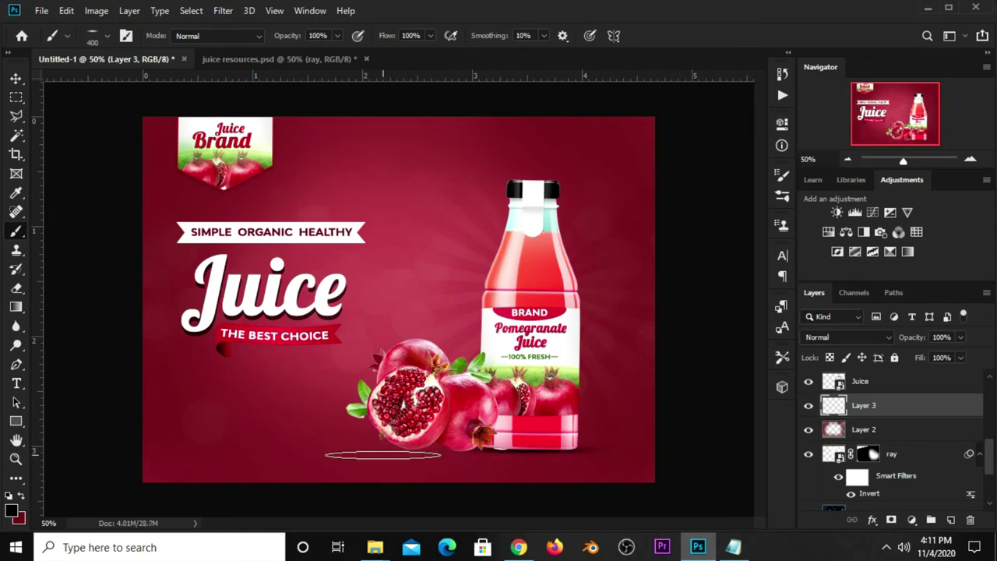
Step: Undo the last shadow stroke on Layer 3 and shrink the brush to 300
key("v")
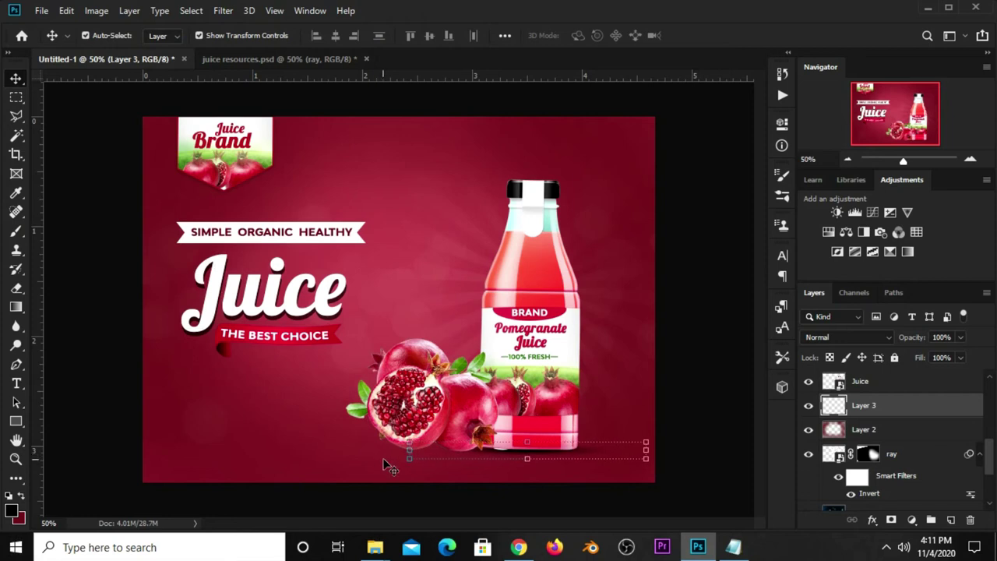
key("ctrl+z")
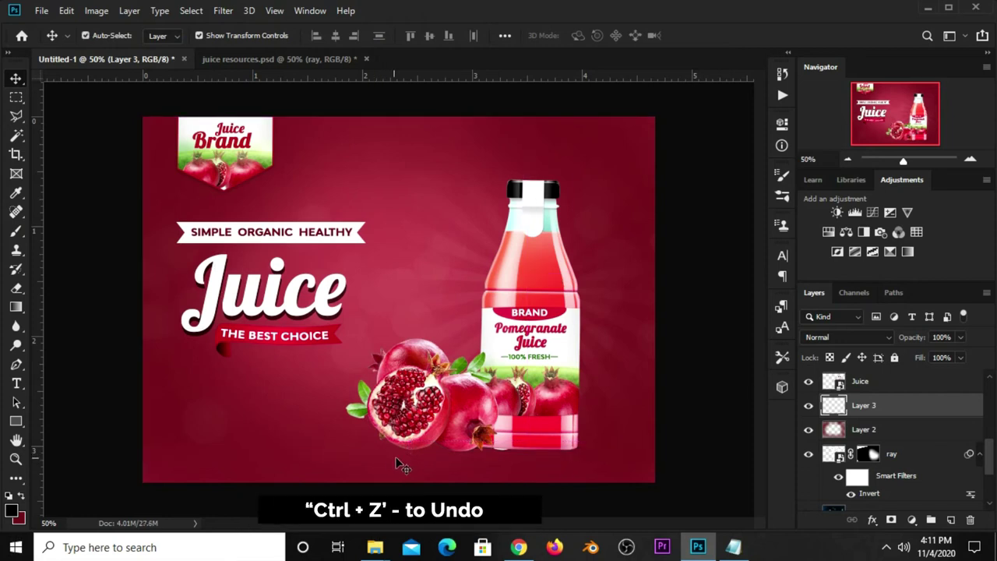
key("b")
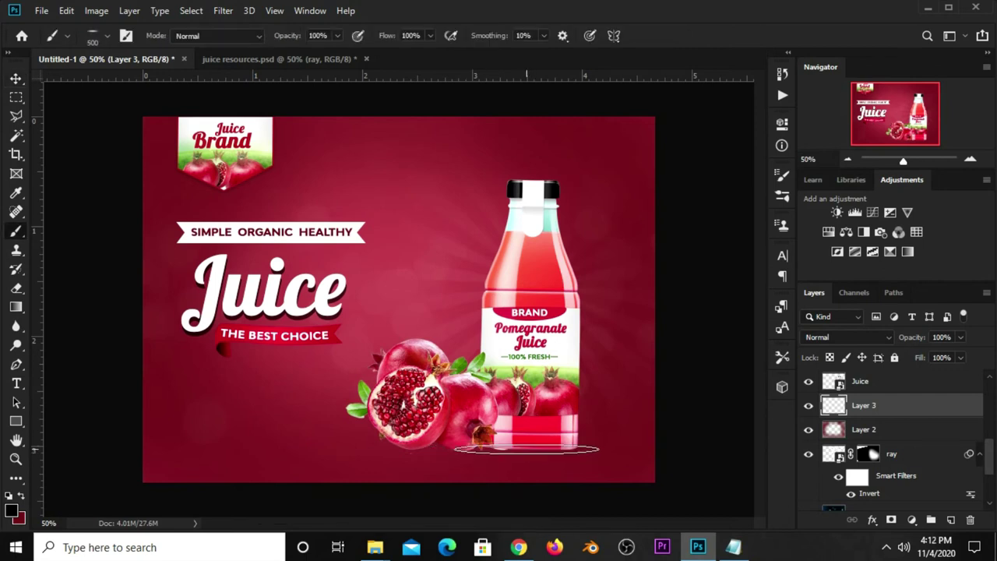
key("bracketleft")
key("bracketleft")
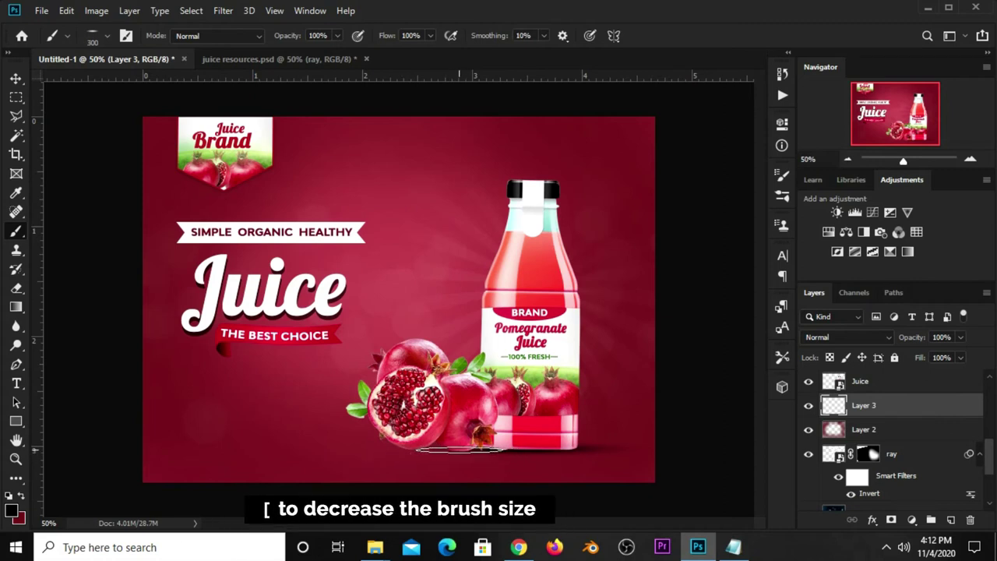
key("bracketleft")
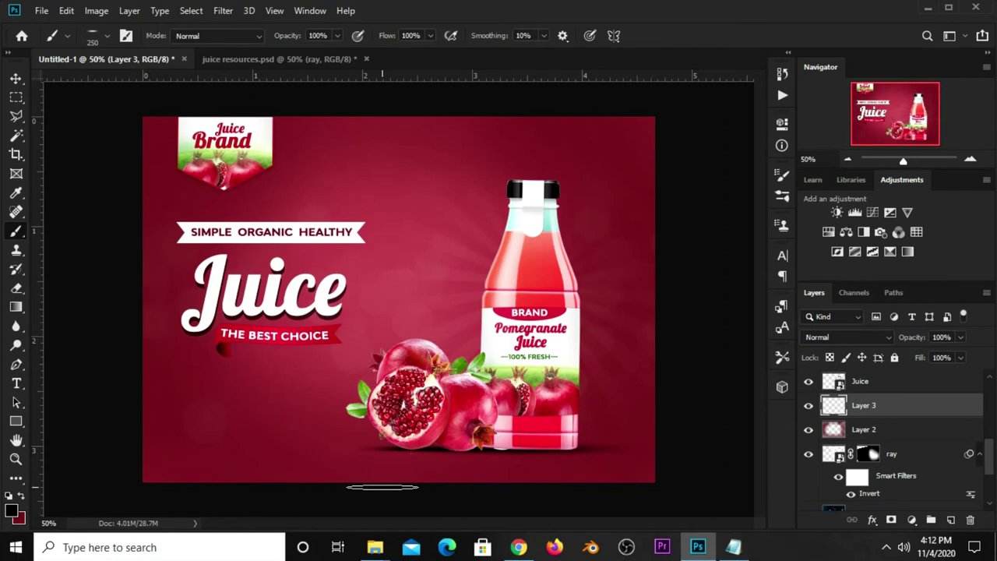
Step: Lower Layer 3's opacity to 65%, comparing the scene with the shadow hidden
key("v")
left_click(961, 337)
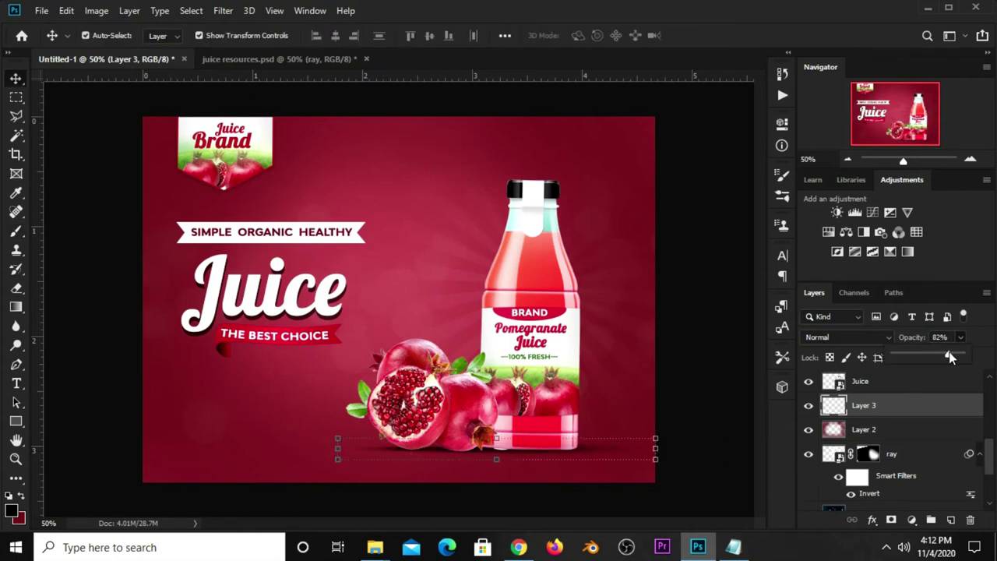
left_click(764, 423)
left_click(808, 406)
left_click(808, 406)
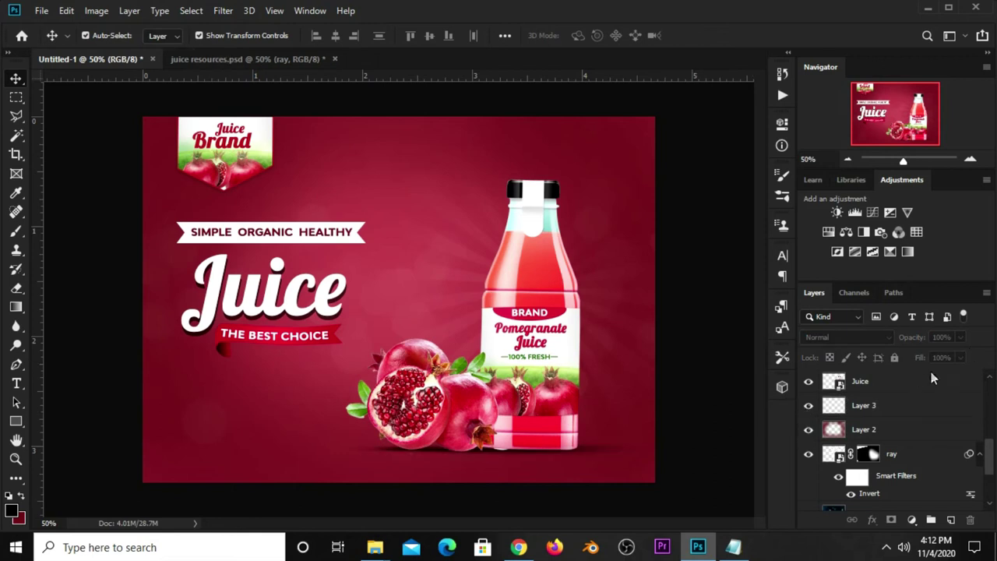
left_click(904, 411)
left_click(962, 339)
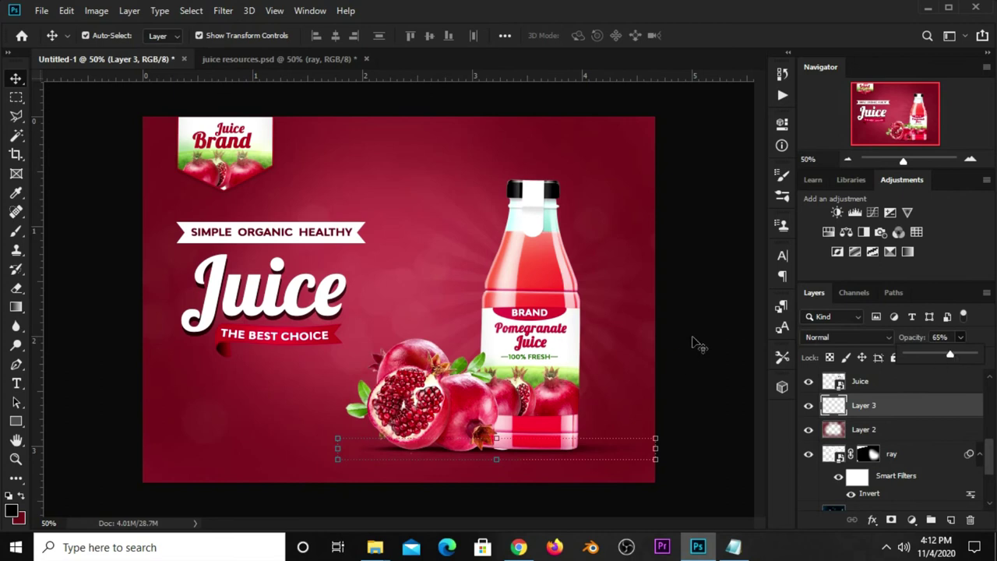
left_click(699, 344)
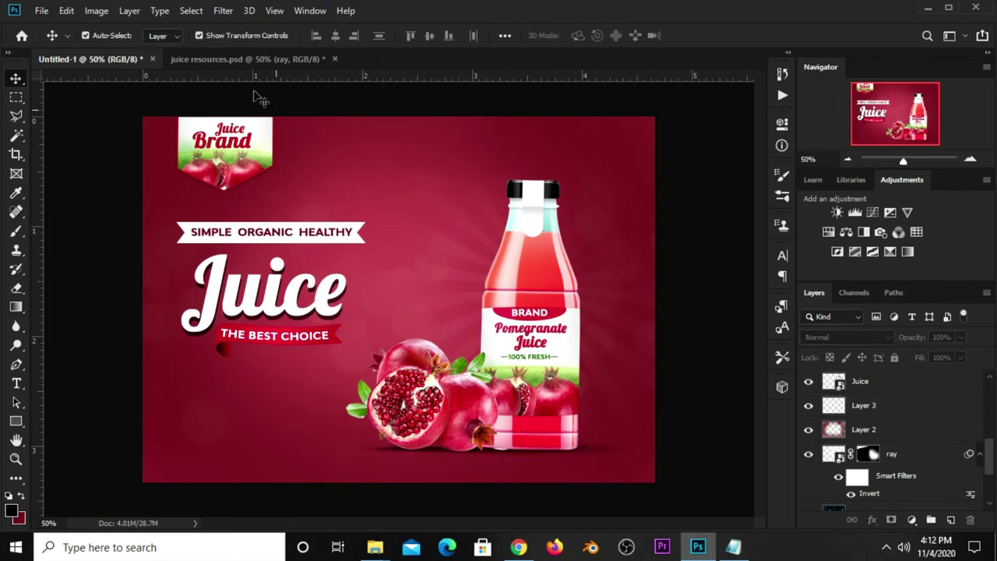
Step: Duplicate the Juice bottle layer, then shrink the copy and place it at the lower left
left_click(556, 315)
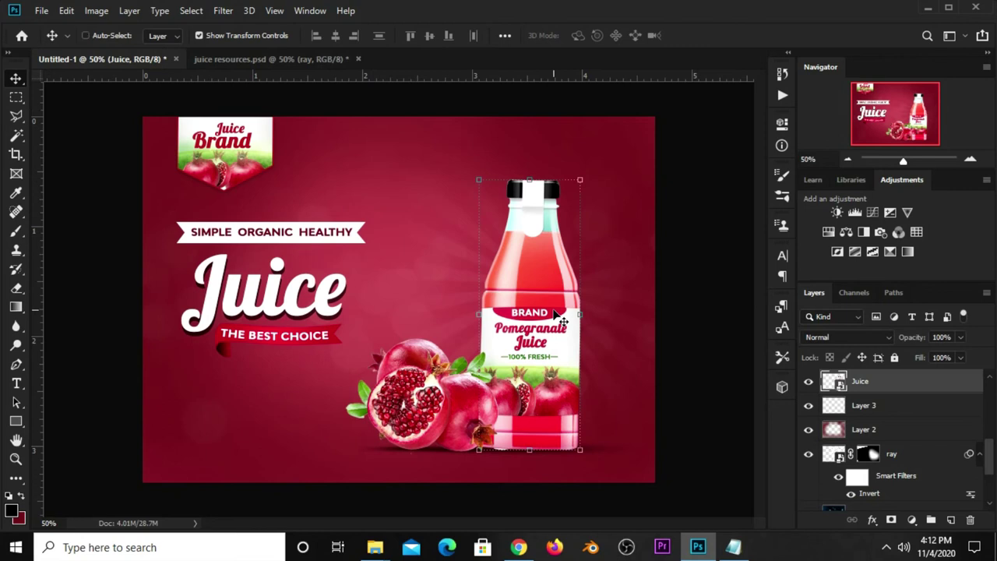
key("ctrl+j")
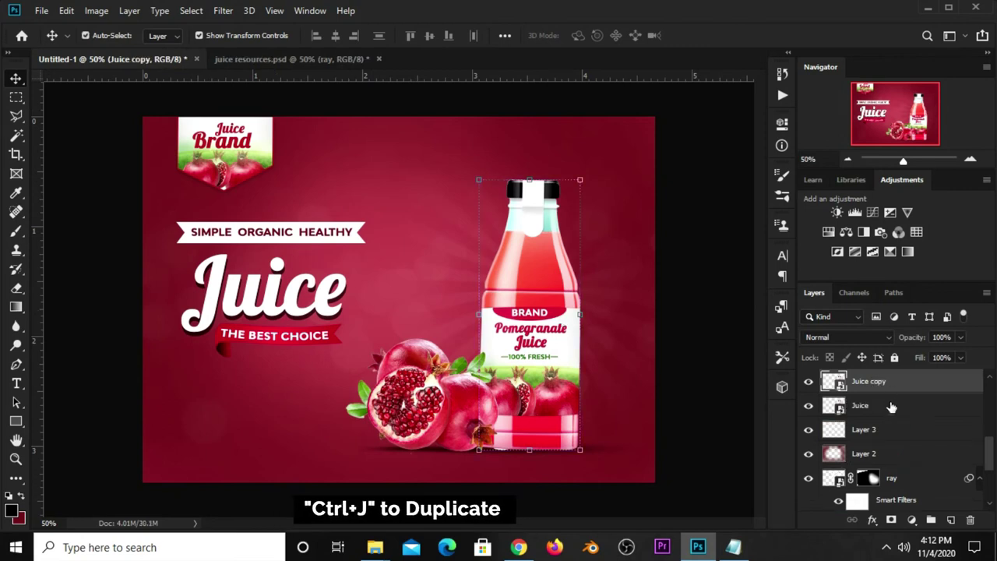
left_click_drag(516, 320, 254, 348)
key("ctrl+t")
left_click_drag(320, 215, 246, 388)
left_click_drag(238, 450, 199, 433)
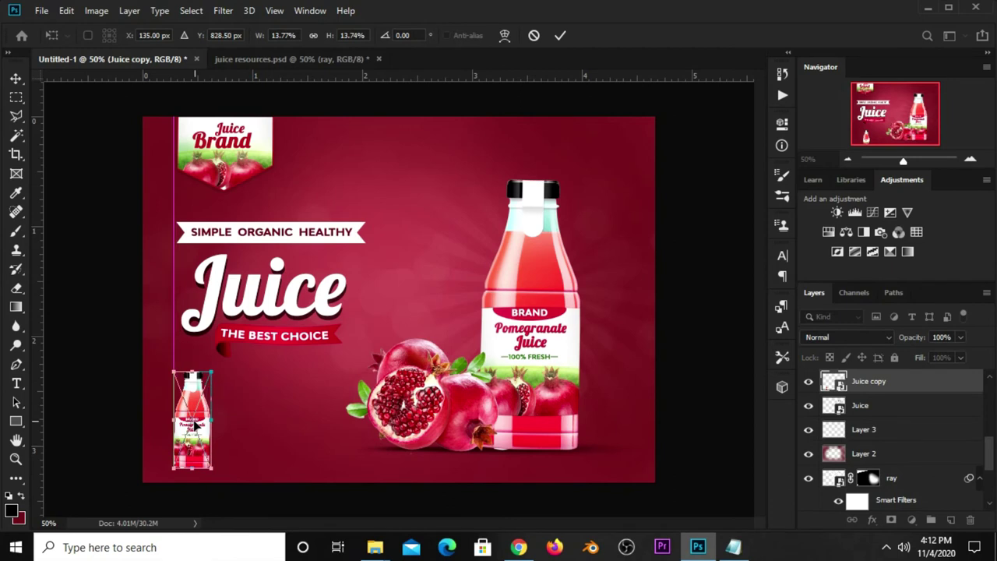
left_click_drag(211, 372, 204, 392)
left_click_drag(192, 442, 192, 428)
key("Return")
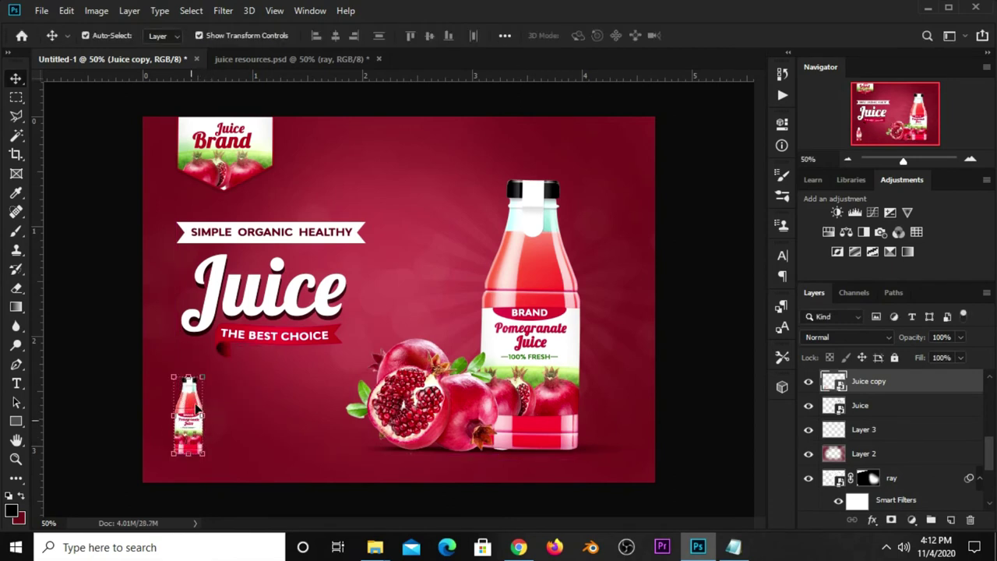
Step: Duplicate the SIMPLE ORGANIC HEALTHY tagline beside the small bottle and copy the 100% line from the notes
left_click(95, 403)
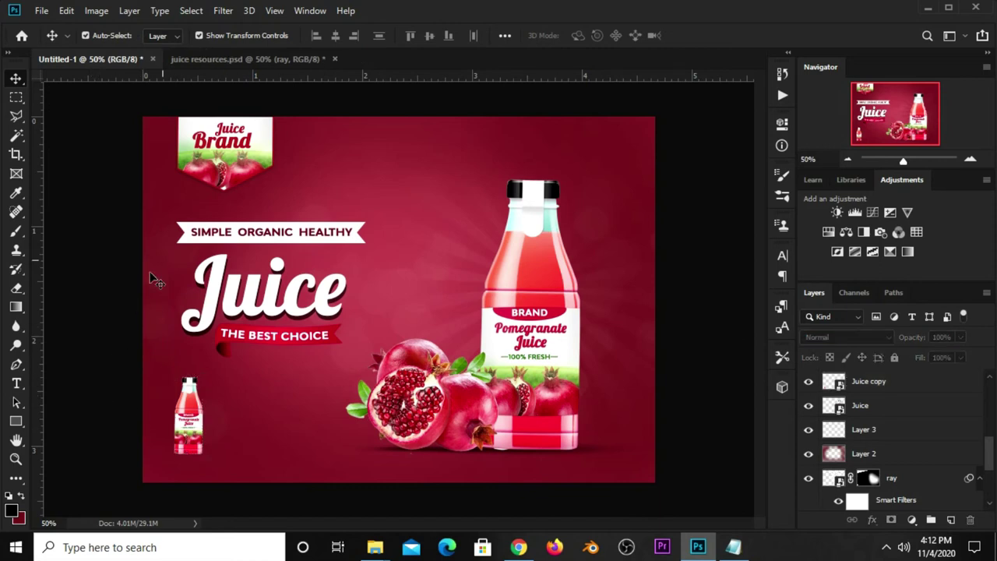
left_click(234, 242)
left_click(253, 237)
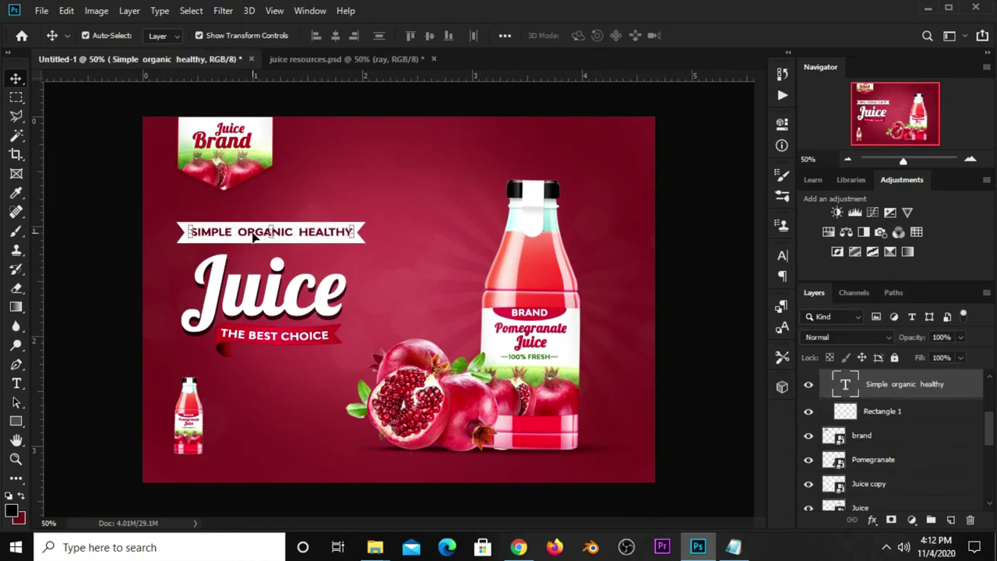
left_click_drag(253, 238, 263, 406)
left_click(719, 470)
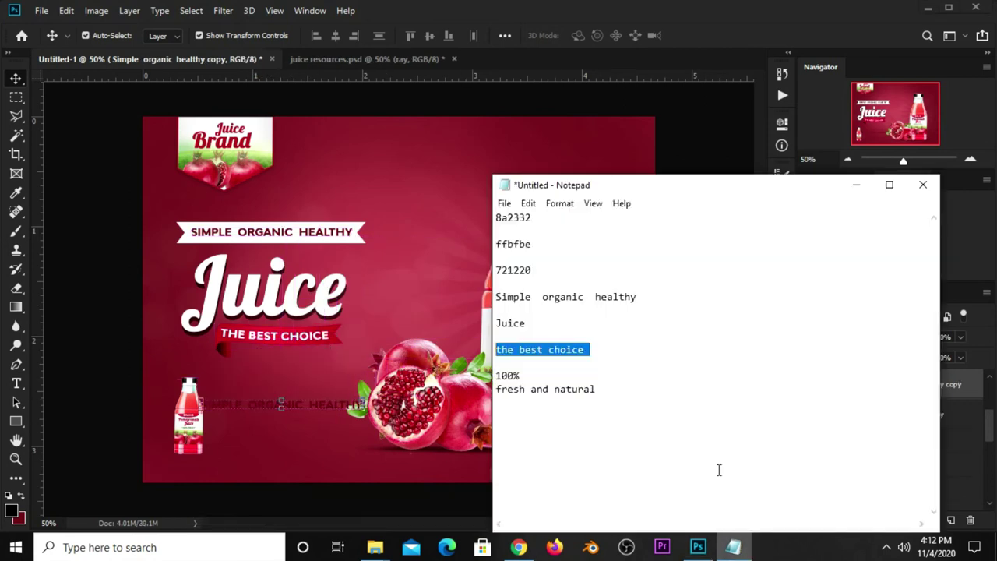
left_click_drag(550, 374, 494, 375)
right_click(503, 378)
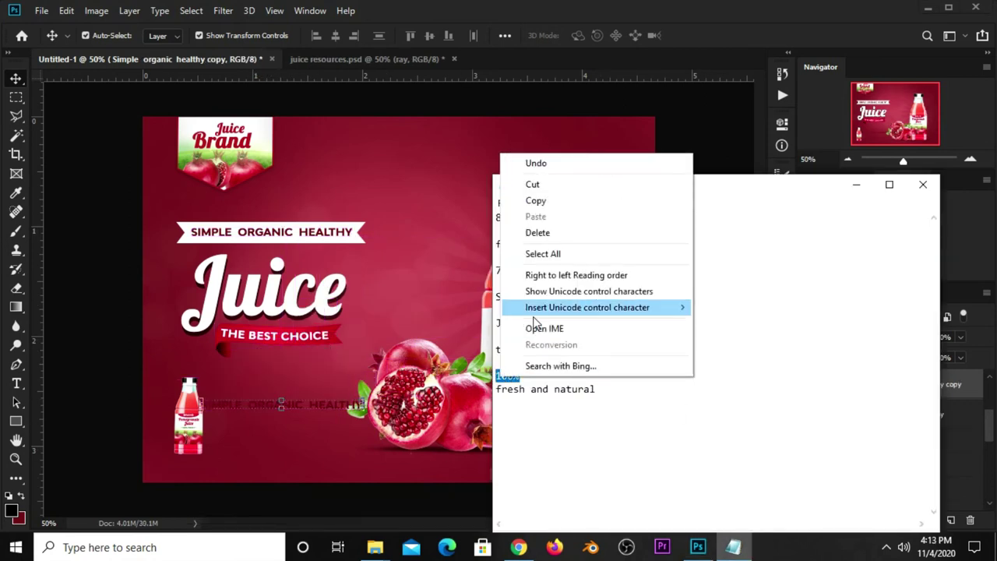
left_click(534, 198)
left_click(684, 47)
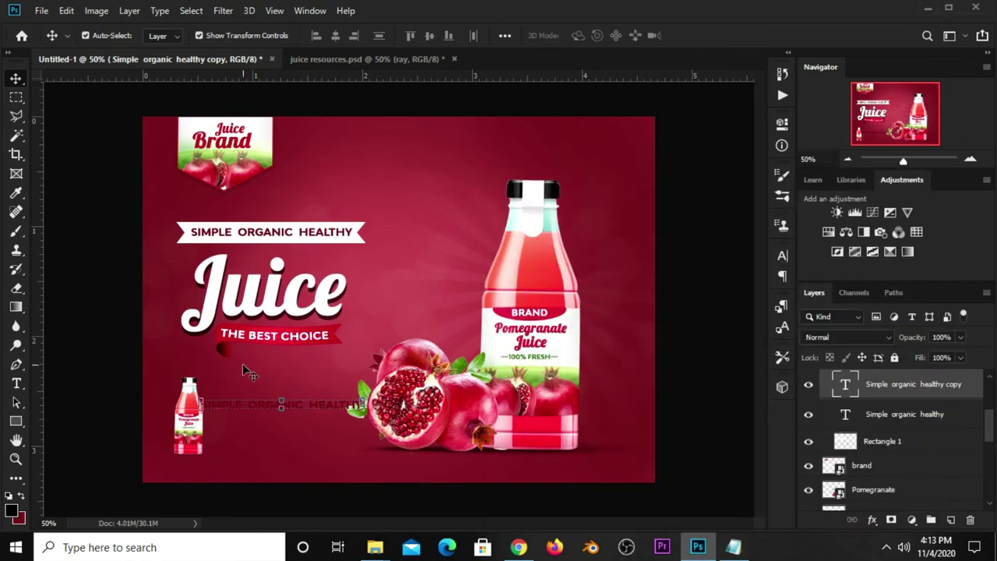
Step: Replace the duplicated tagline's text with '100%'
left_click(15, 384)
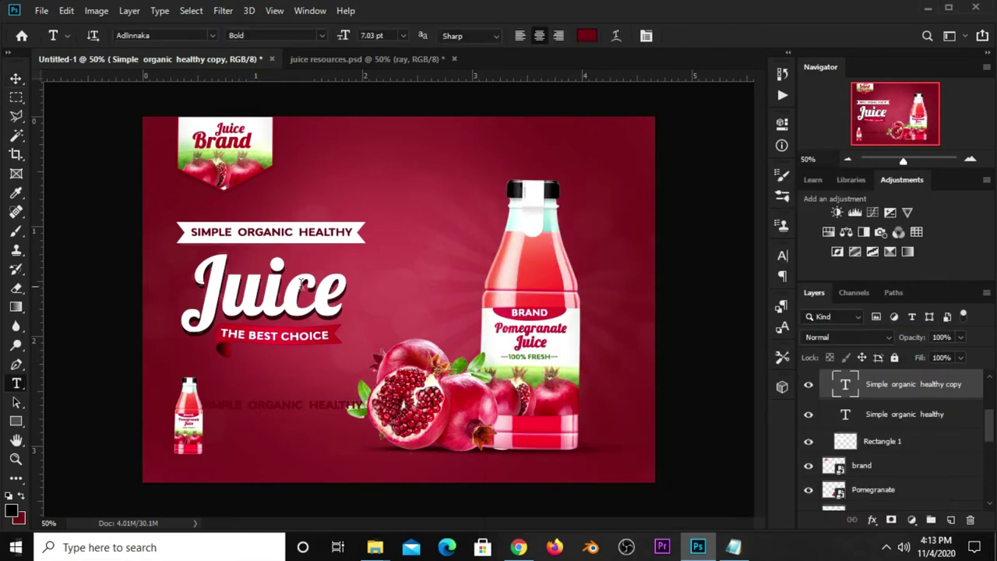
left_click(587, 35)
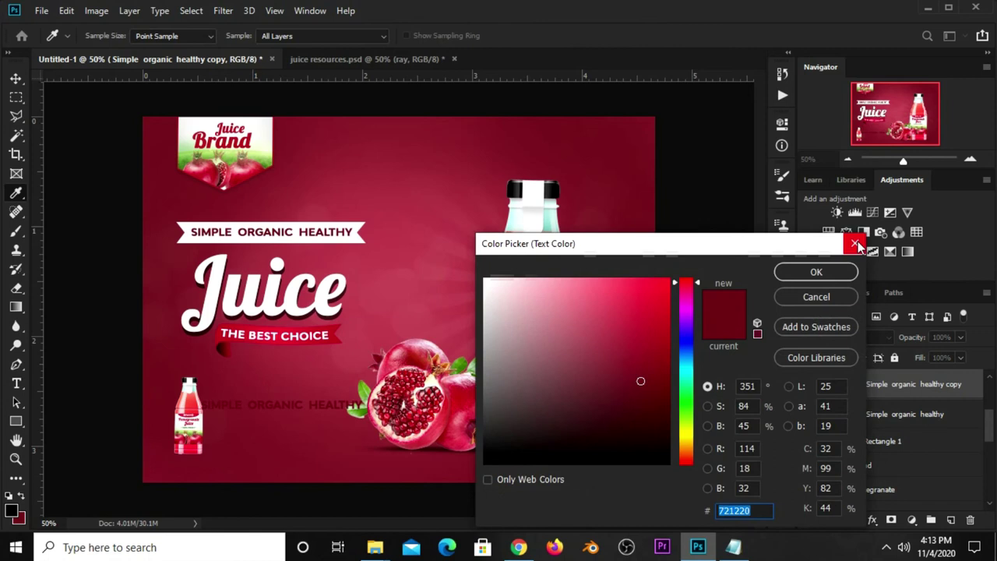
left_click(817, 270)
left_click(290, 402)
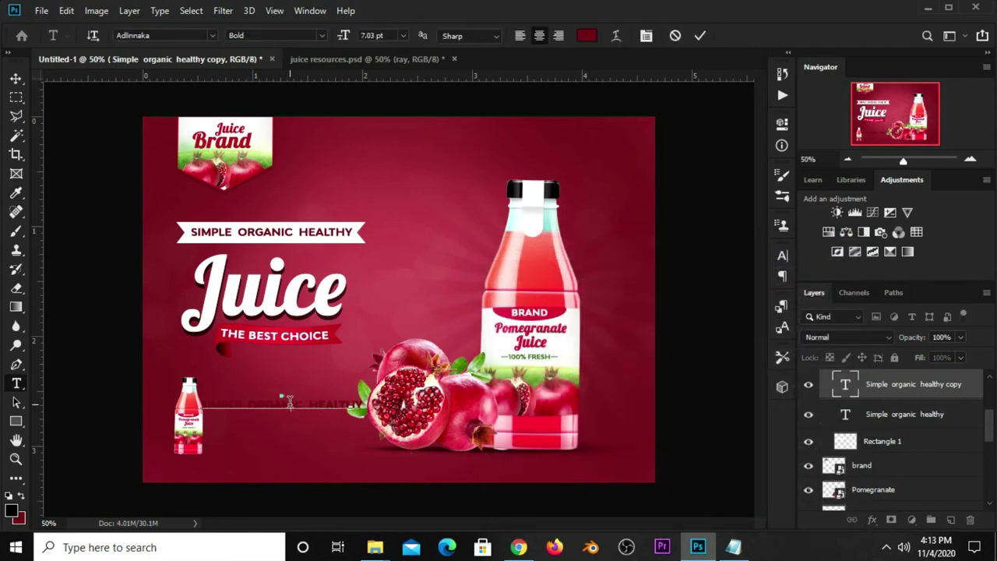
key("ctrl+a")
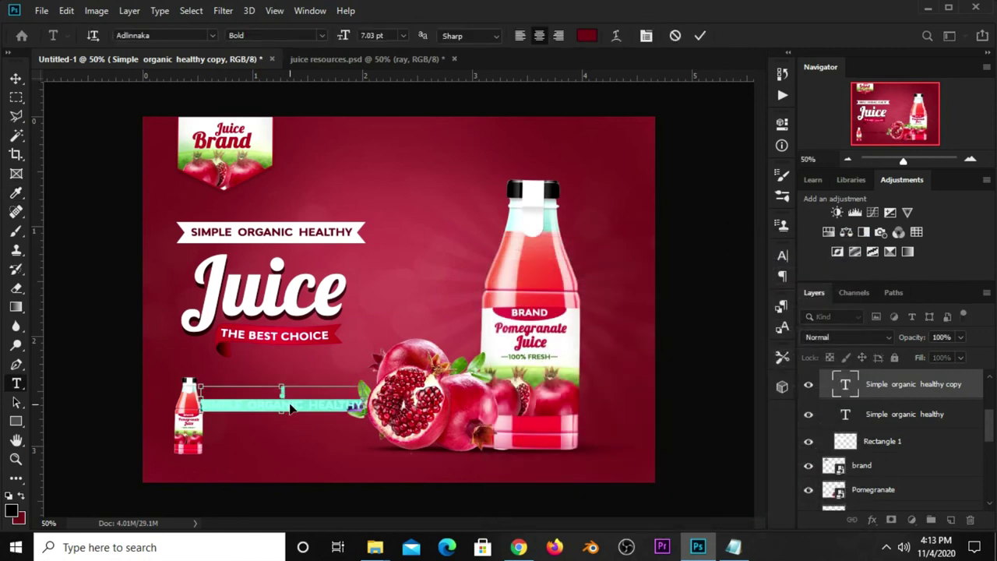
type("100%")
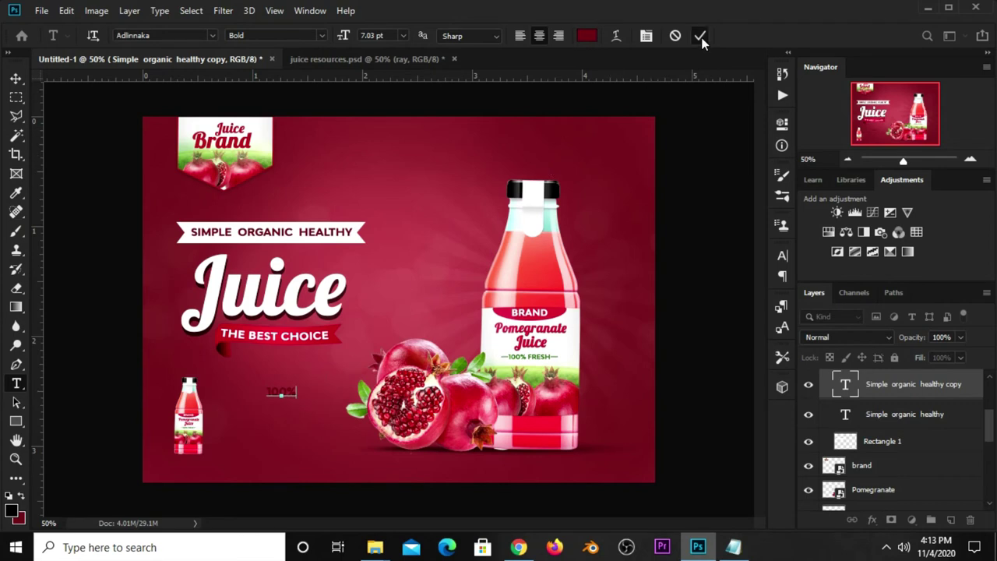
key("ctrl+Return")
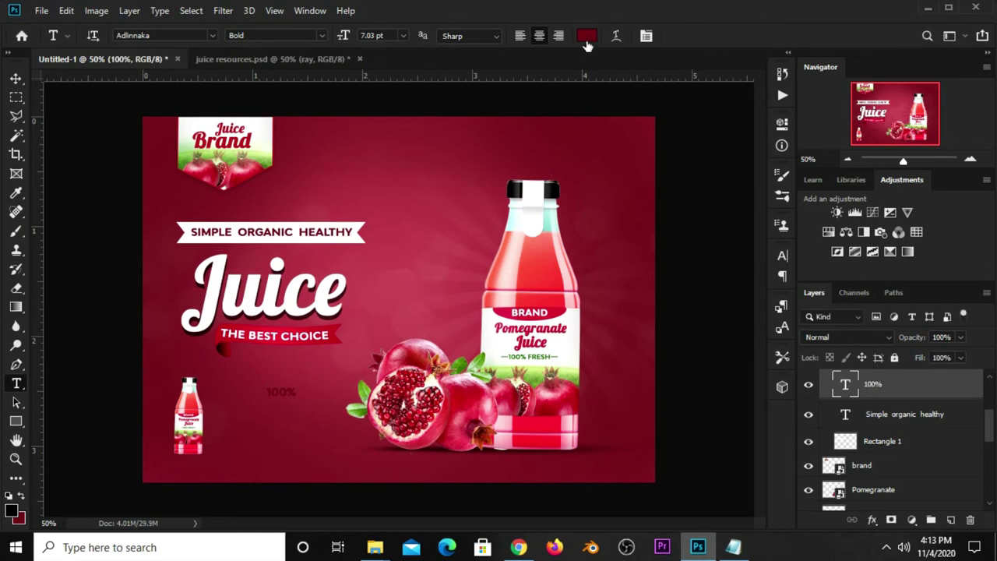
Step: Make the 100% text white, enlarge it and place it beside the small bottle
left_click(587, 36)
left_click_drag(510, 292, 482, 262)
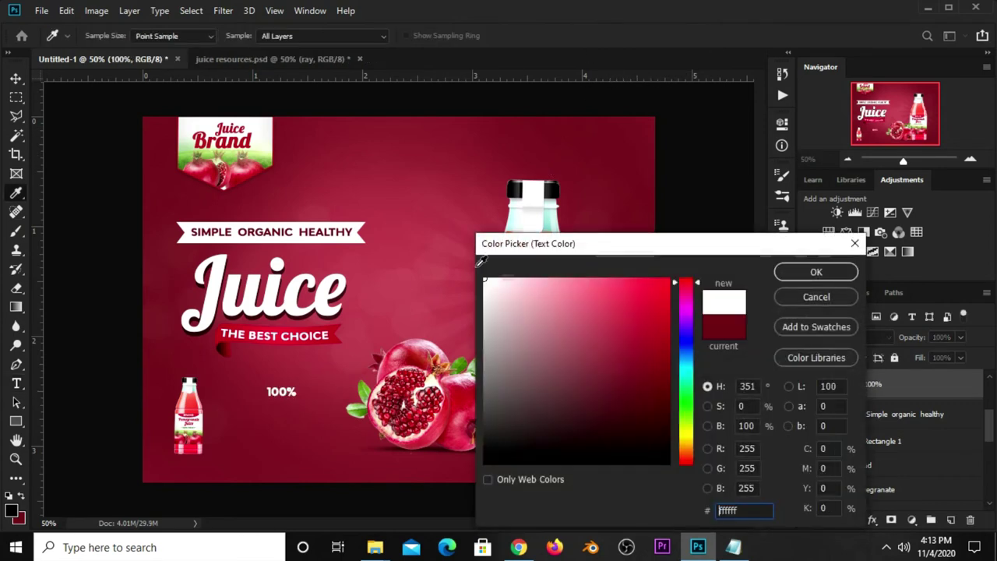
left_click(818, 272)
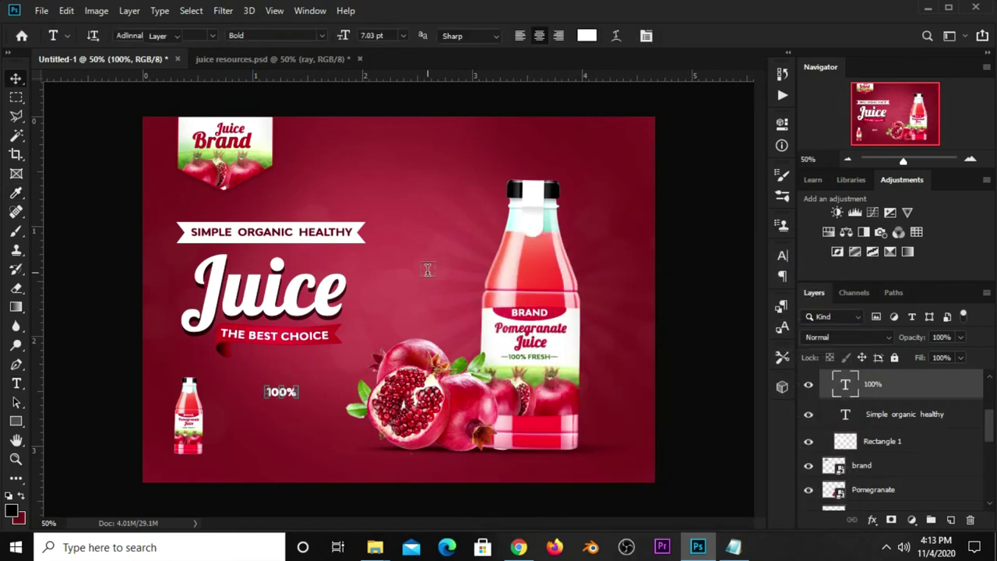
key("ctrl+t")
mouse_move(297, 399)
left_mouse_down()
mouse_move(312, 410)
mouse_move(231, 415)
mouse_move(278, 394)
mouse_move(239, 423)
mouse_move(254, 417)
left_mouse_up()
key("Return")
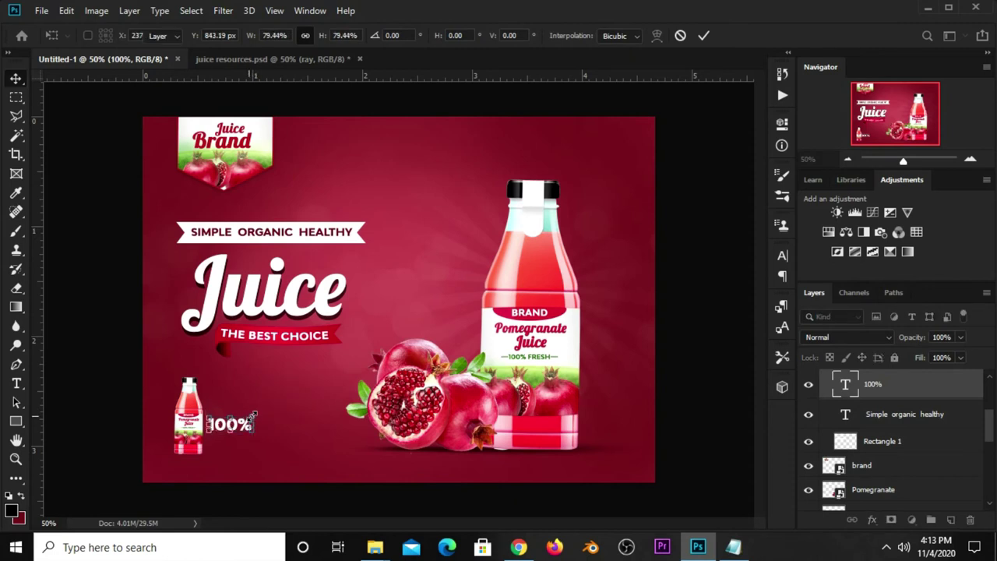
key("Return")
left_click(132, 436)
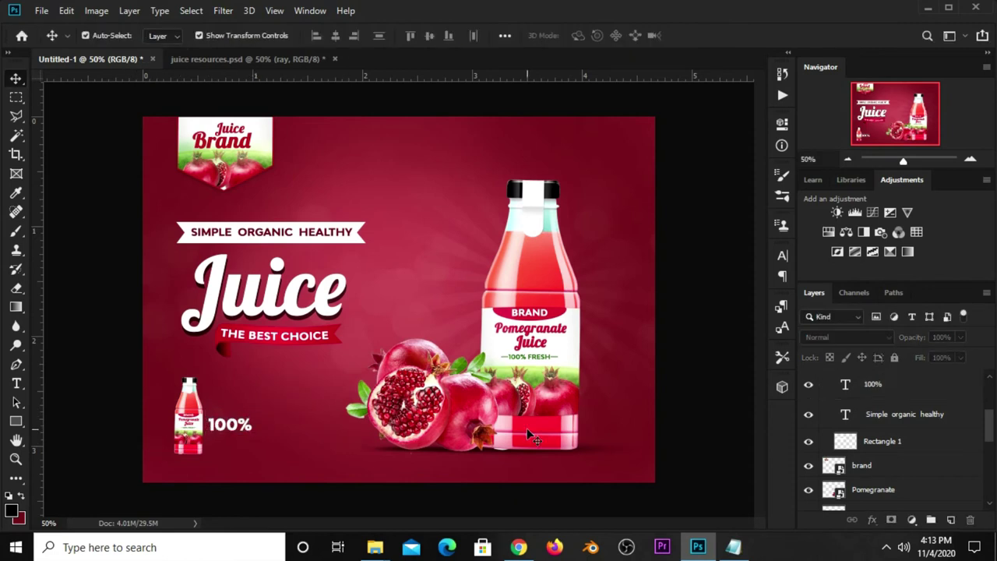
Step: Copy the FRESH AND NATURAL line from the notes
left_click(733, 547)
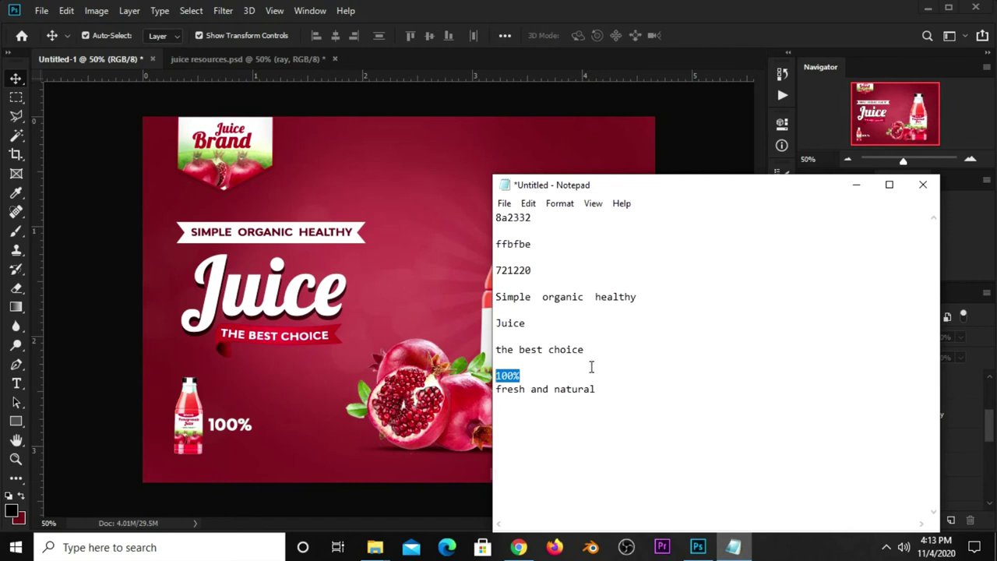
left_click_drag(604, 387, 496, 389)
right_click(507, 388)
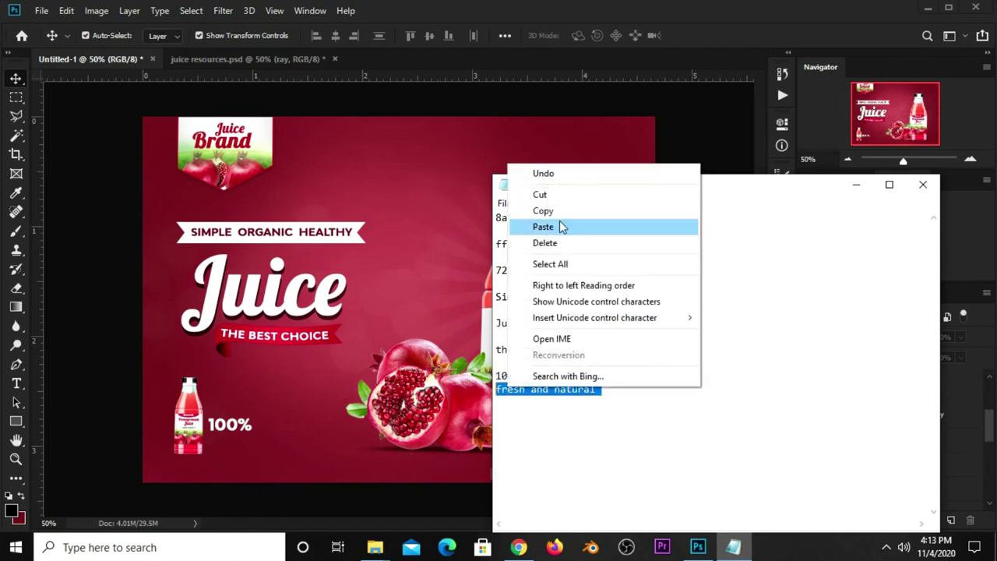
left_click(544, 211)
left_click(641, 94)
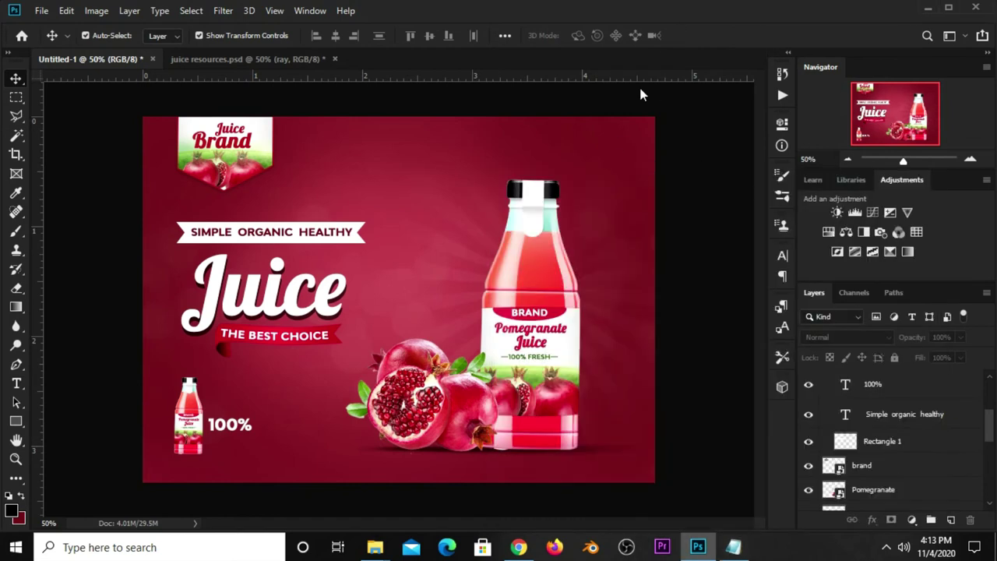
Step: Duplicate the 100% text just below itself and change it to FRESH AND NATURAL
left_click(232, 428)
left_click_drag(219, 428, 220, 442)
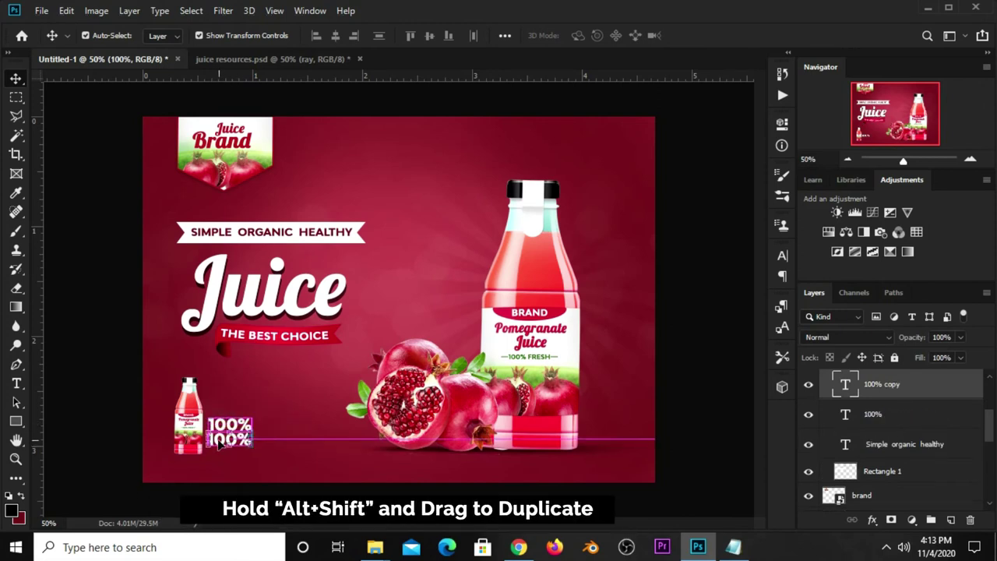
key("t")
left_click(229, 438)
key("ctrl+a")
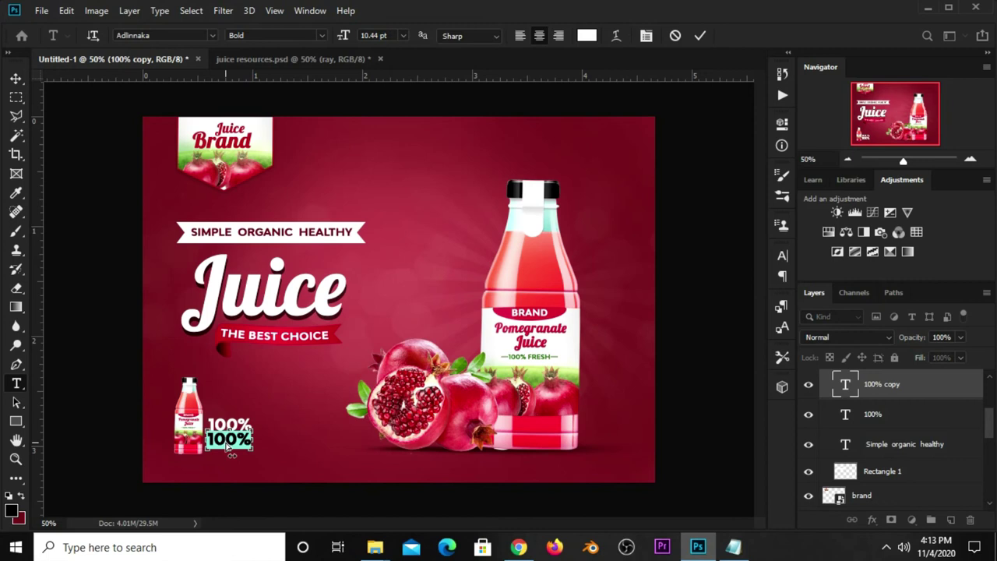
key("ctrl+v")
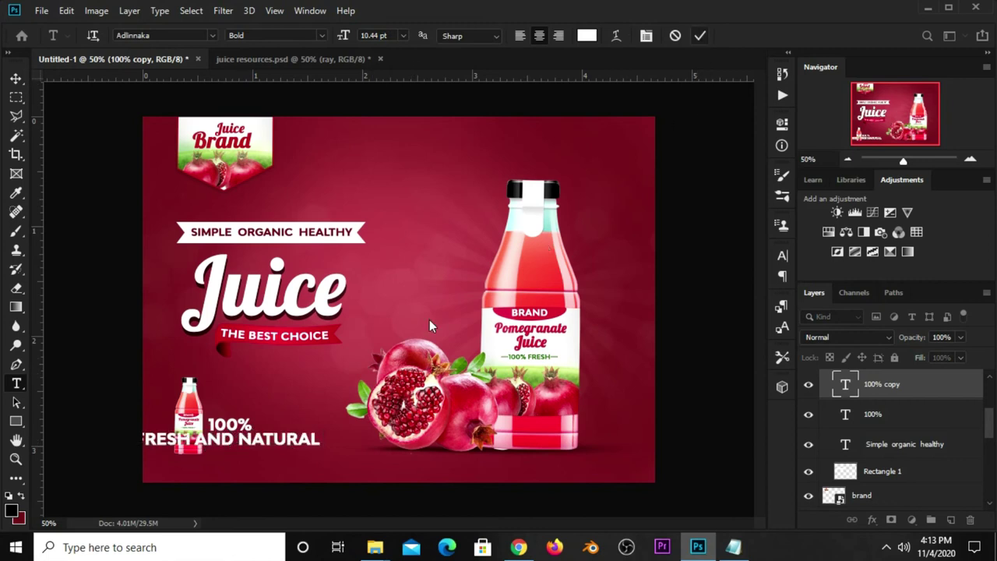
left_click(432, 326)
Step: Move FRESH AND NATURAL fully onto the banner and shrink it slightly
key("ctrl+t")
mouse_move(291, 442)
left_mouse_down()
mouse_move(351, 442)
mouse_move(309, 437)
left_mouse_up()
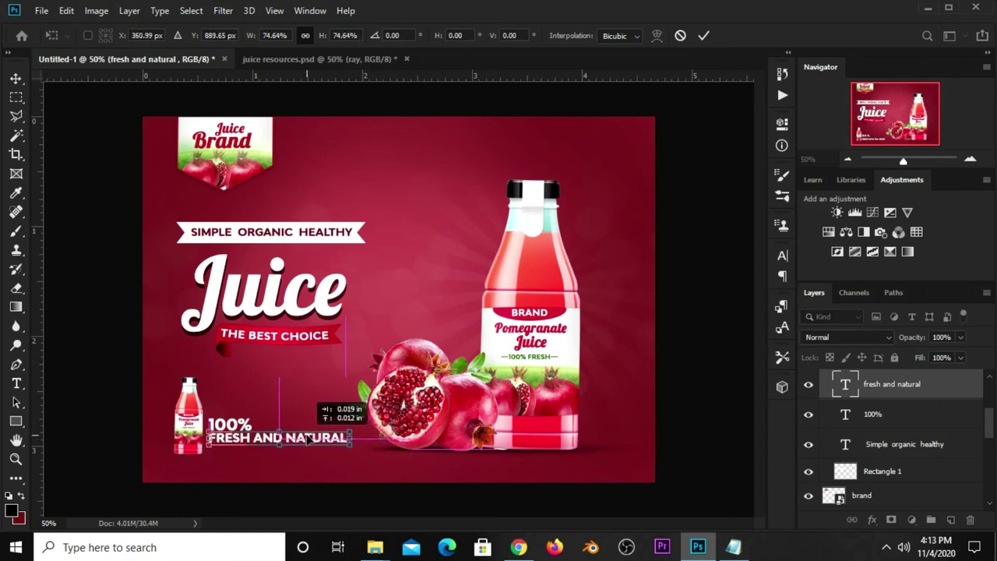
key("Return")
key("t")
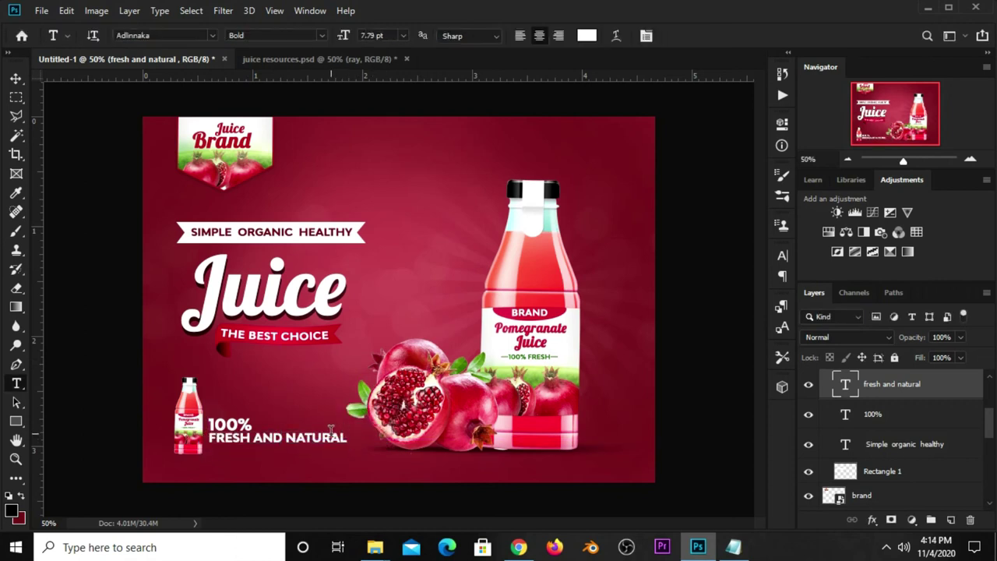
key("ctrl+t")
left_click_drag(347, 433, 327, 435)
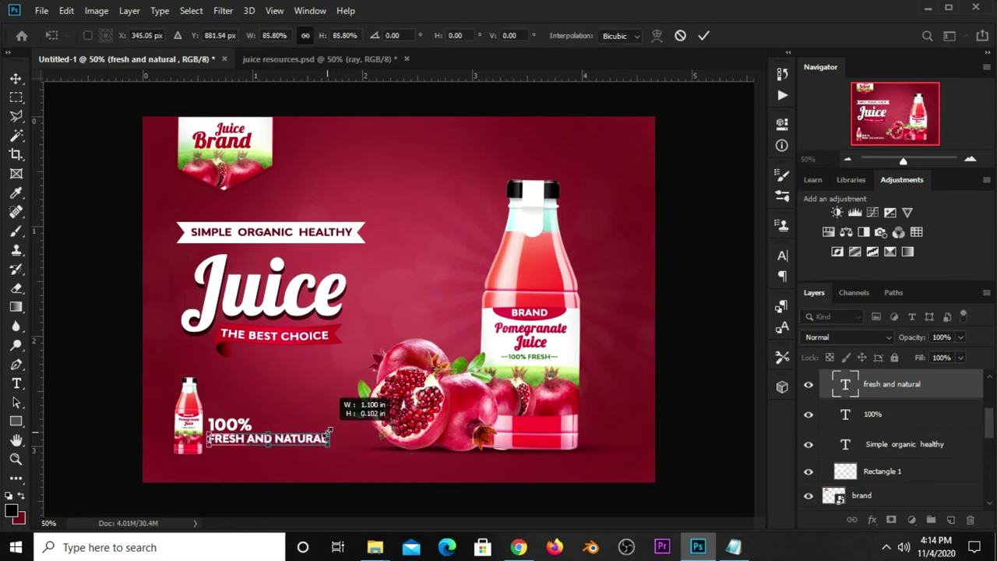
left_click(105, 417)
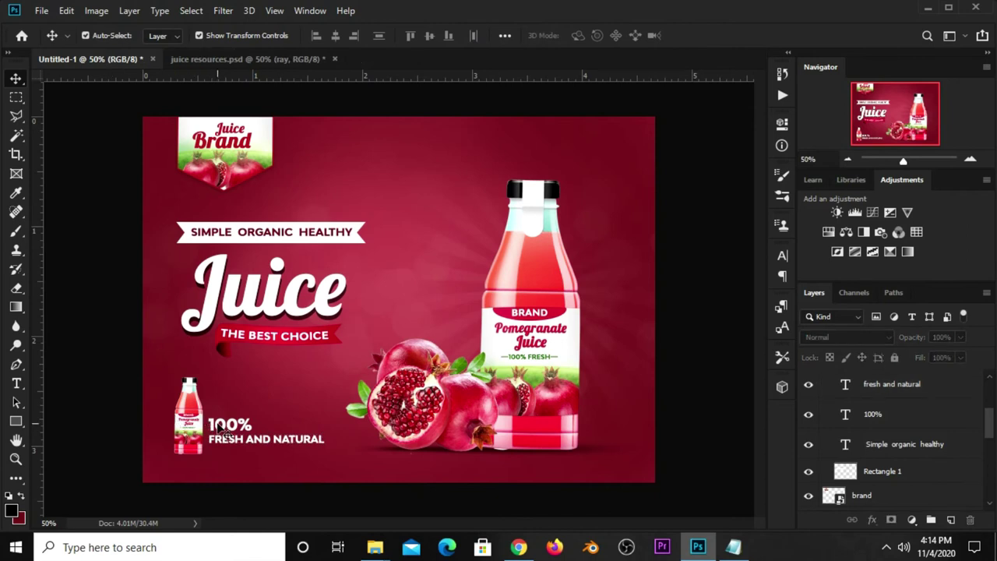
Step: Nudge the 100% and FRESH AND NATURAL lines up together
left_click(229, 425)
left_click(285, 446, "shift")
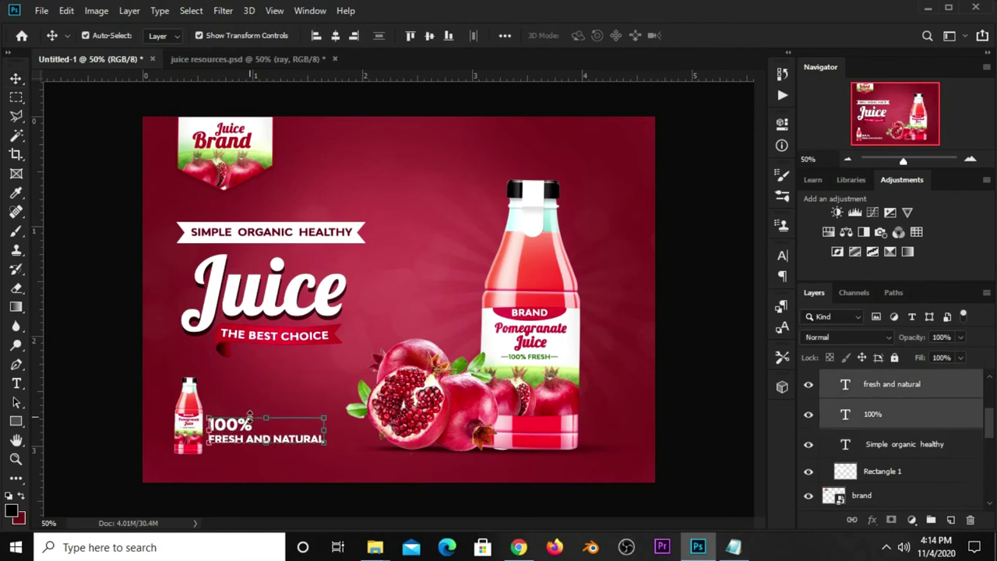
key("ctrl+t")
left_click_drag(244, 440, 245, 428)
key("Return")
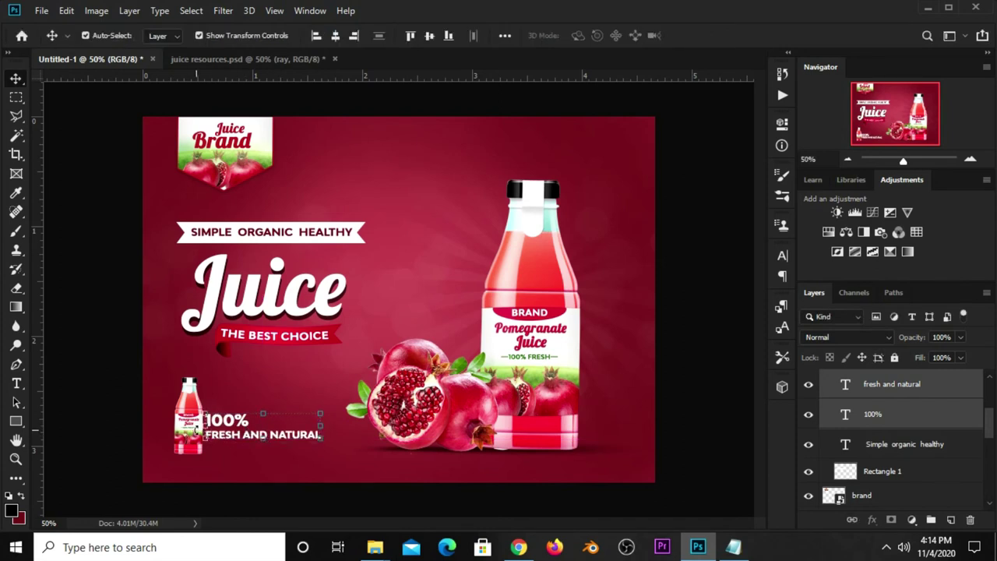
left_click(148, 427)
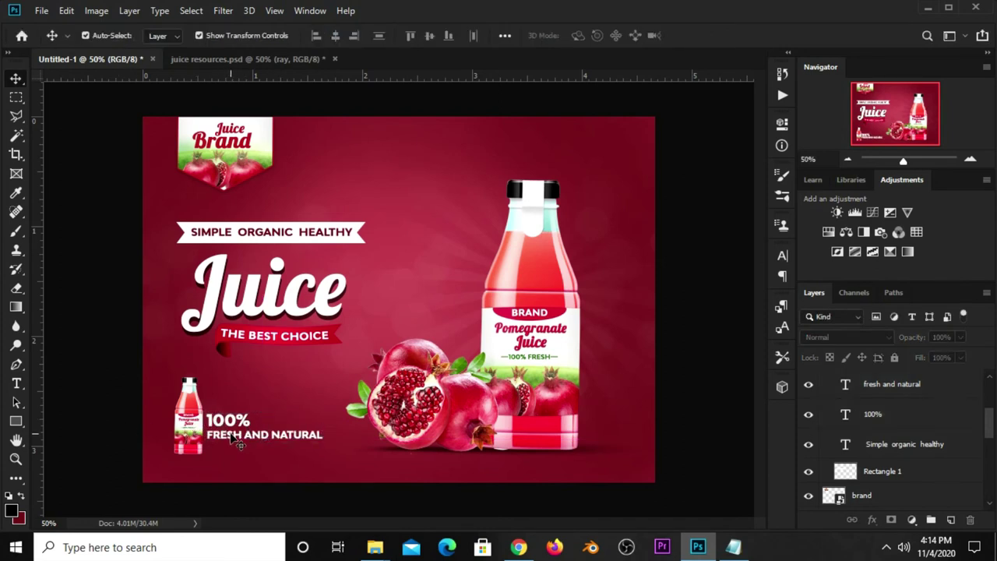
left_click(238, 443)
left_click(123, 424)
Step: Scale both text lines down to about 87.55%
left_click(733, 547)
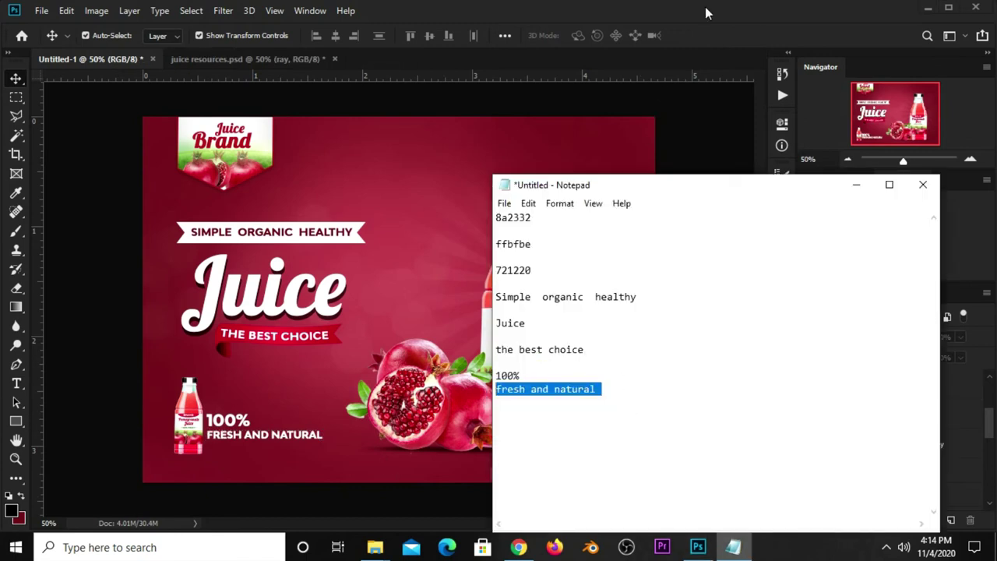
left_click(707, 12)
left_click(284, 442)
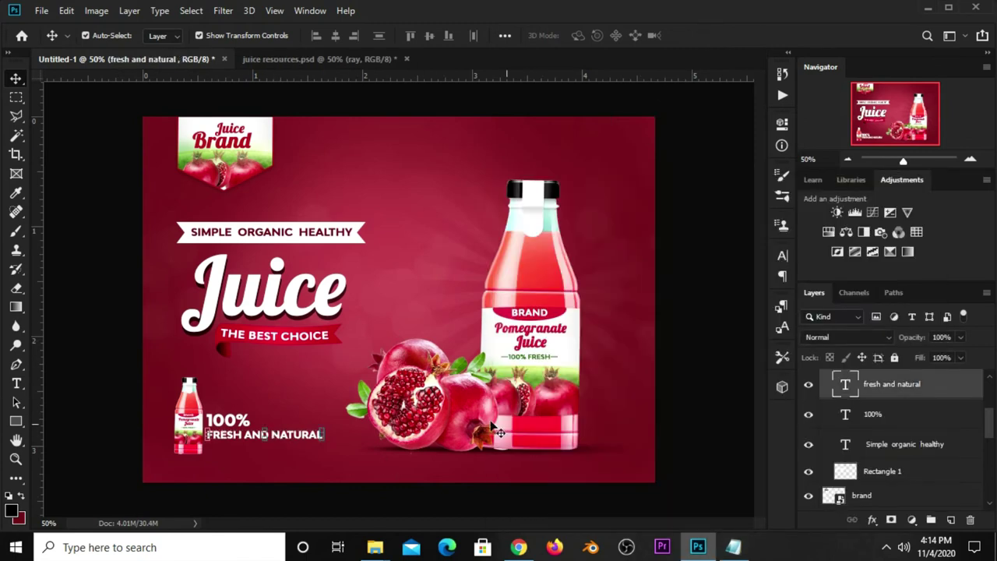
left_click(875, 417, "ctrl")
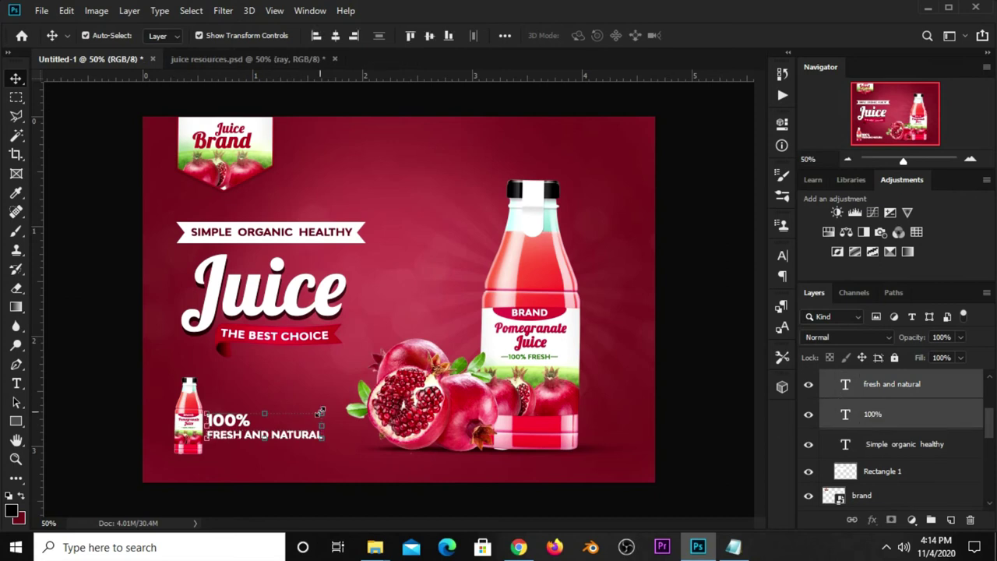
left_click_drag(320, 413, 309, 418)
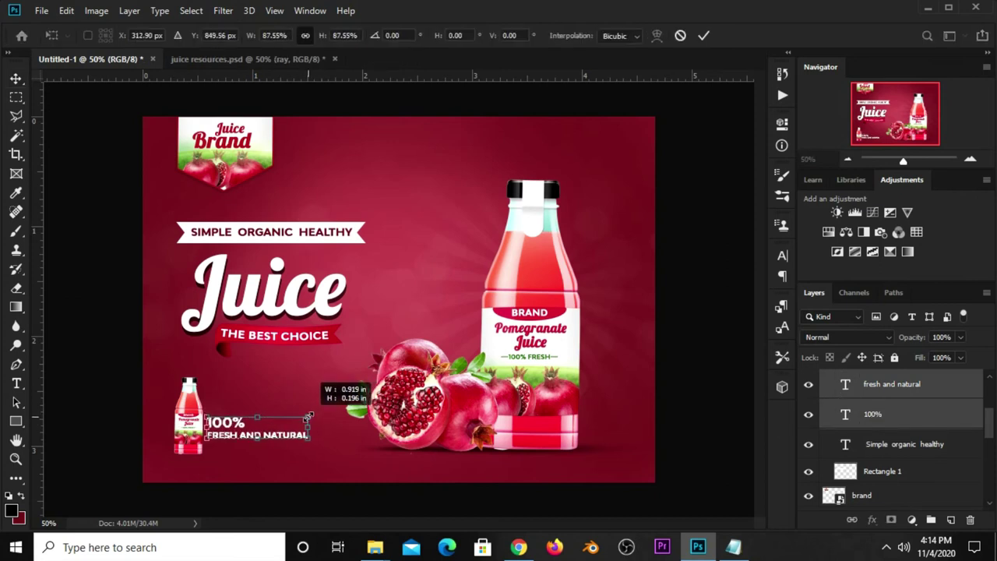
key("Return")
left_click(115, 423)
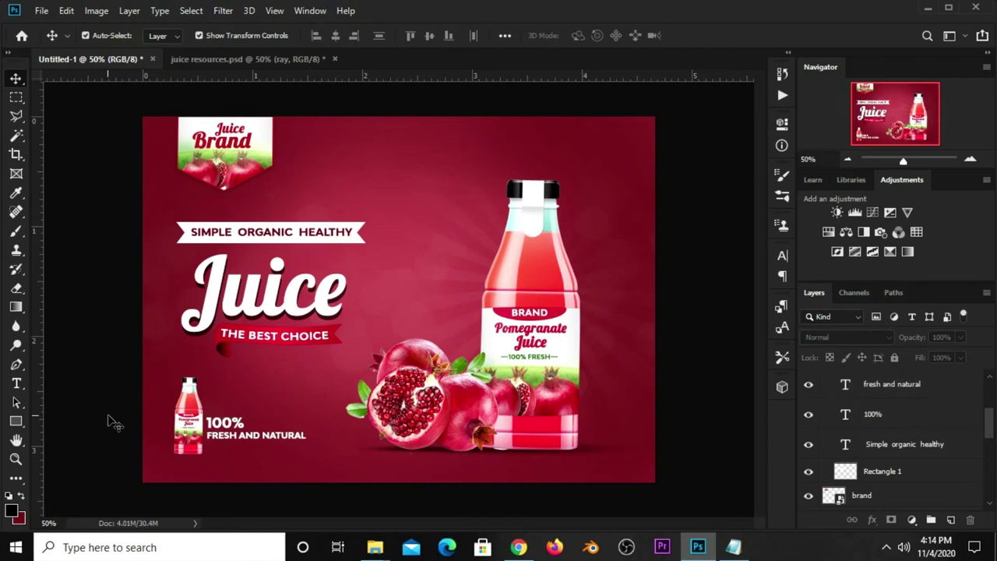
left_click(245, 59)
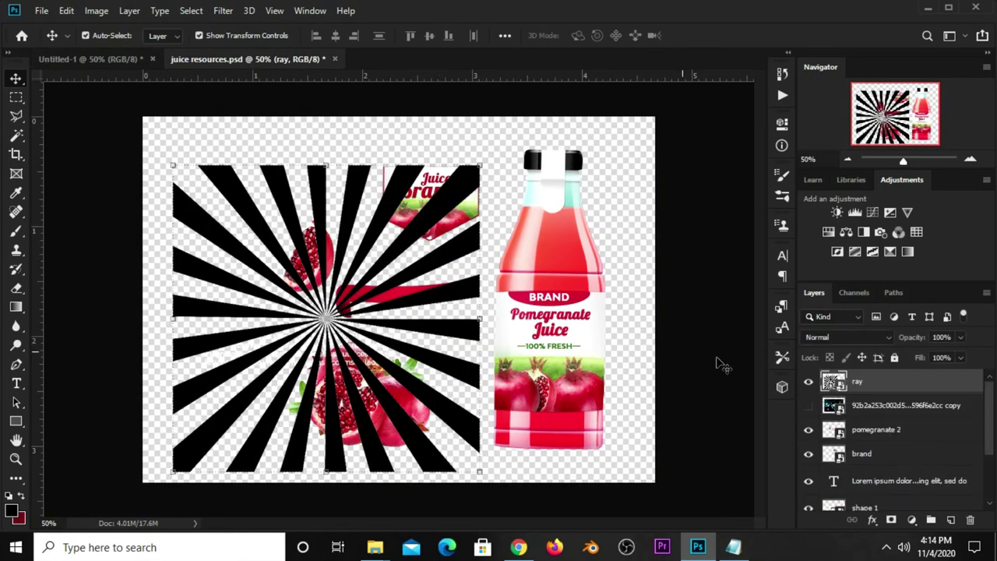
Step: Bring the Lorem ipsum paragraph from juice resources.psd into the banner, shrink it and place it under FRESH AND NATURAL
left_click(809, 383)
left_click(251, 365)
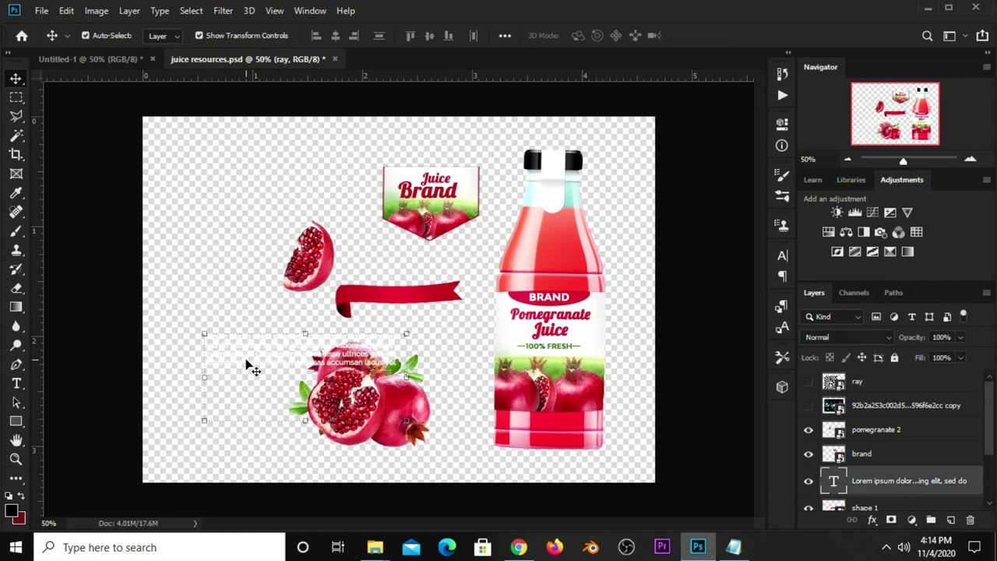
left_click(89, 59)
left_click_drag(231, 353, 322, 360)
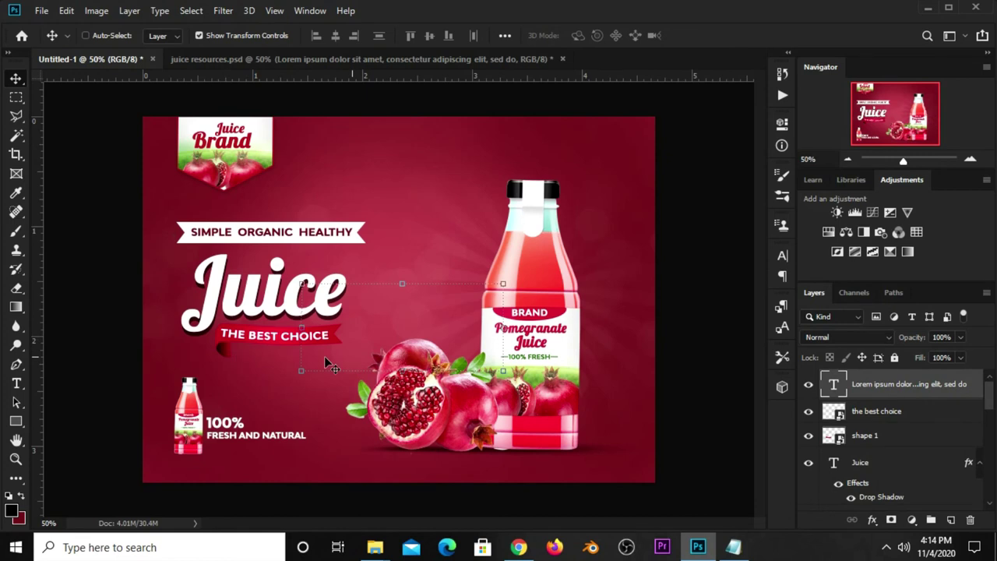
mouse_move(437, 303)
left_mouse_down()
mouse_move(382, 410)
mouse_move(442, 427)
left_mouse_up()
scroll(421, 424, "down", 1)
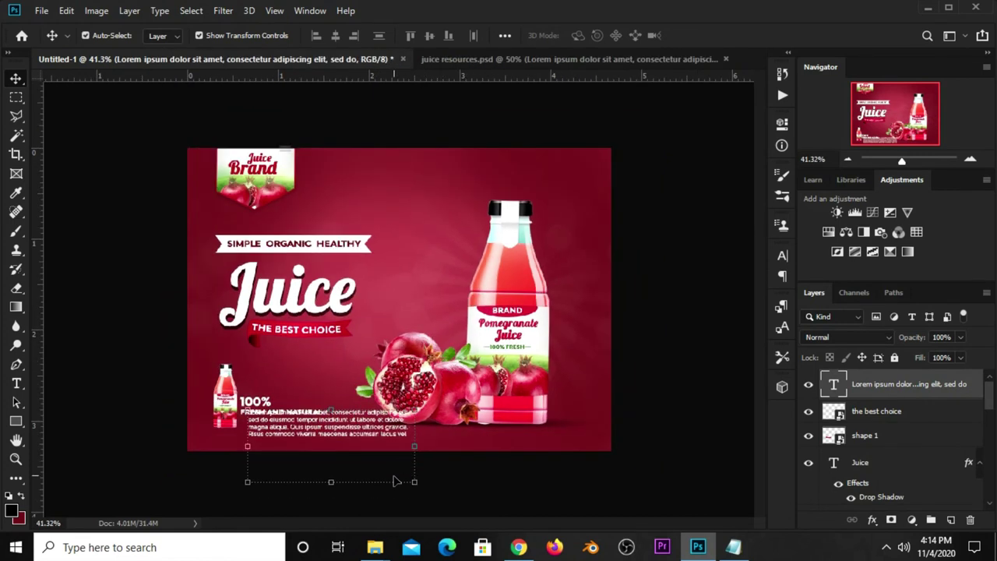
left_click_drag(413, 480, 351, 454)
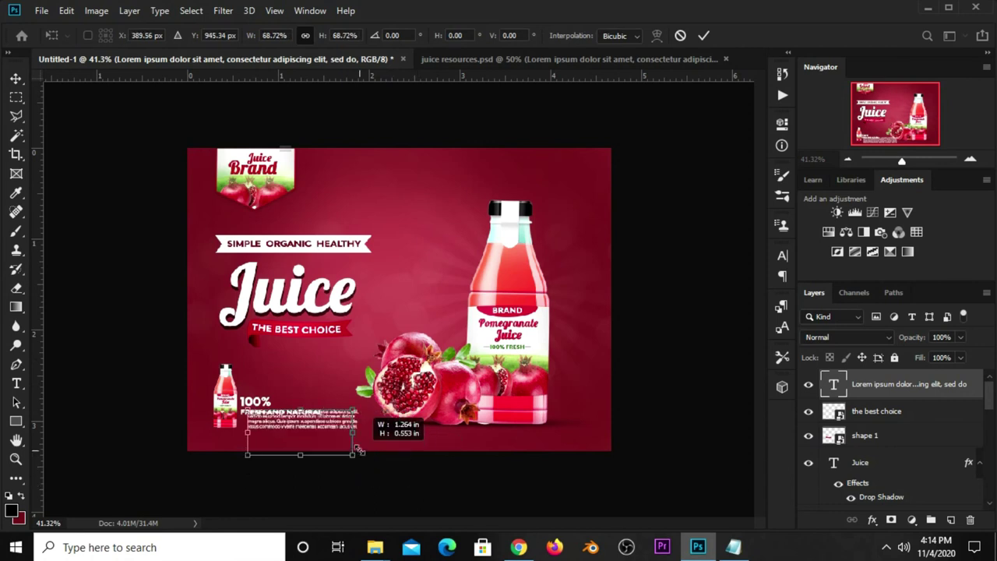
key("ctrl+plus")
left_click_drag(289, 463, 278, 471)
key("Return")
left_click(209, 454)
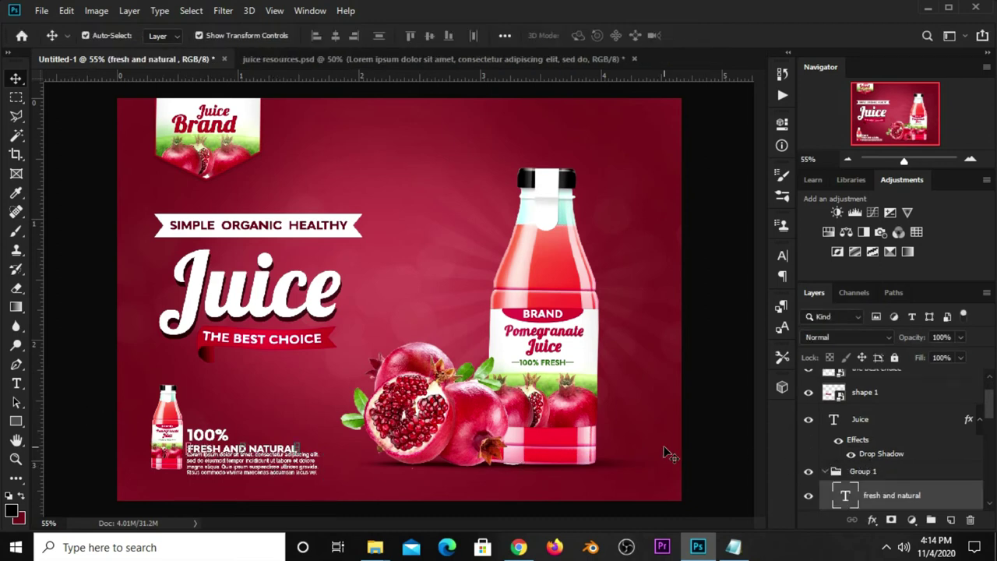
Step: Move the fresh and natural and 100% layers out of Group 1
scroll(873, 463, "down", 2)
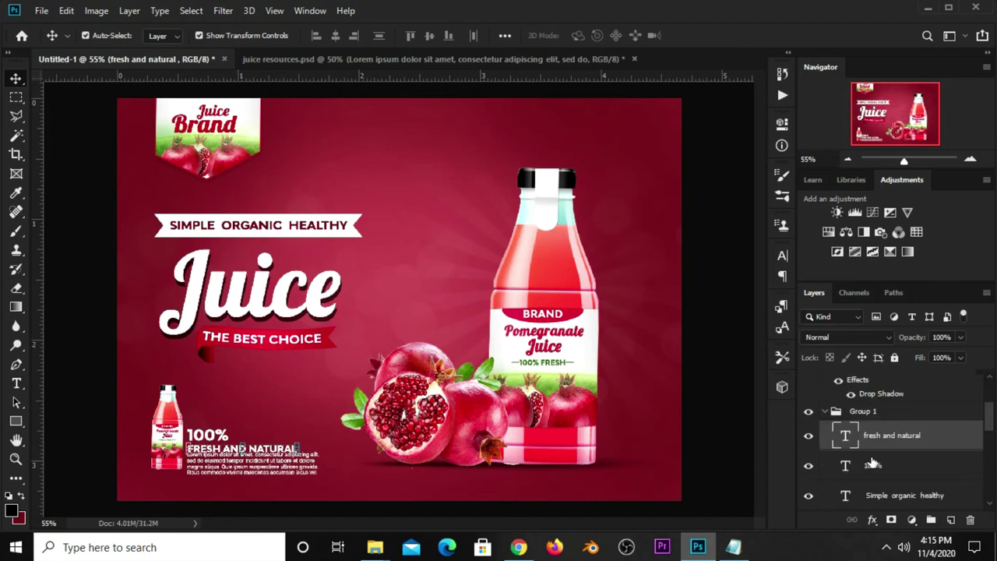
left_click(826, 411)
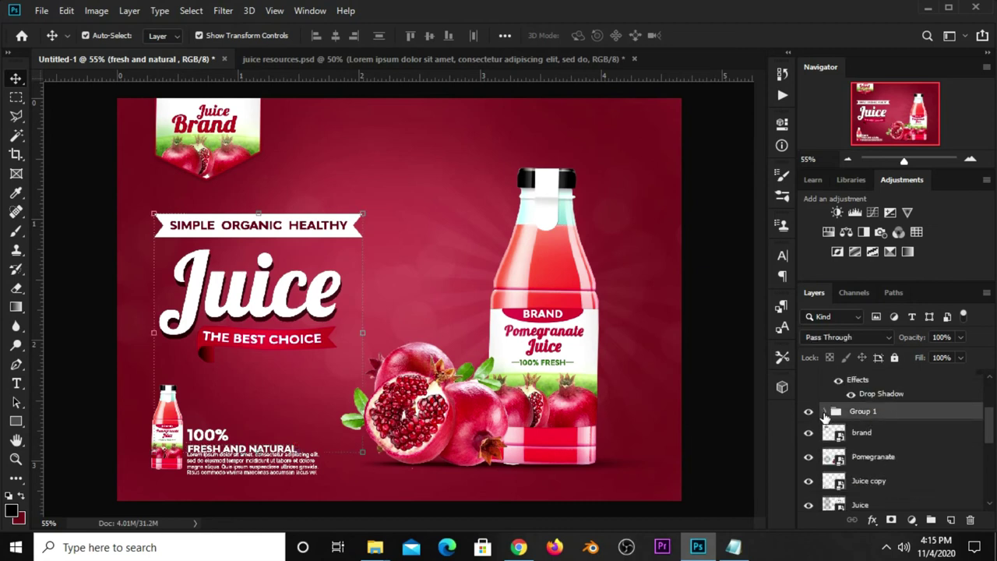
left_click(809, 411)
left_click(809, 411)
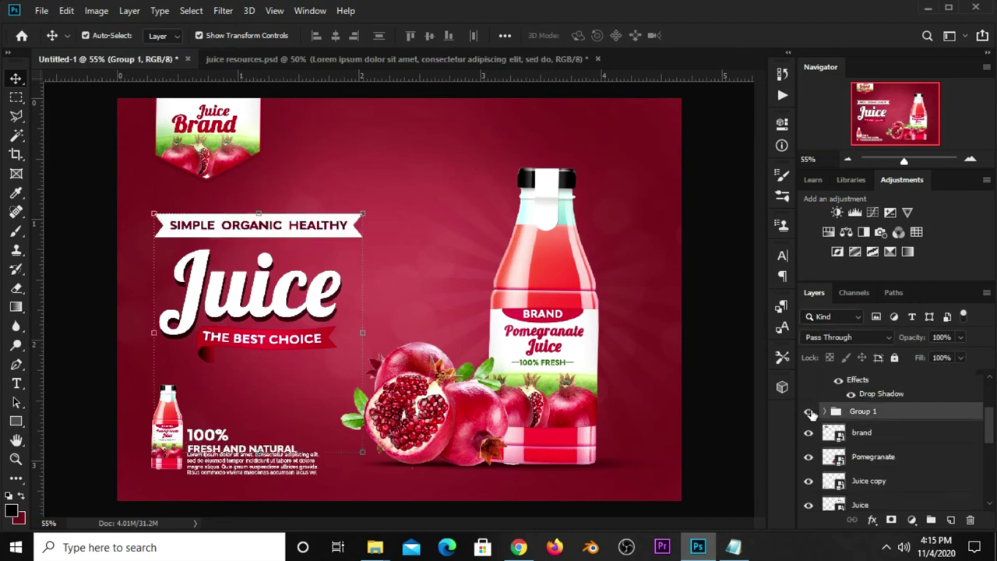
left_click(827, 413)
left_click_drag(888, 436, 886, 399)
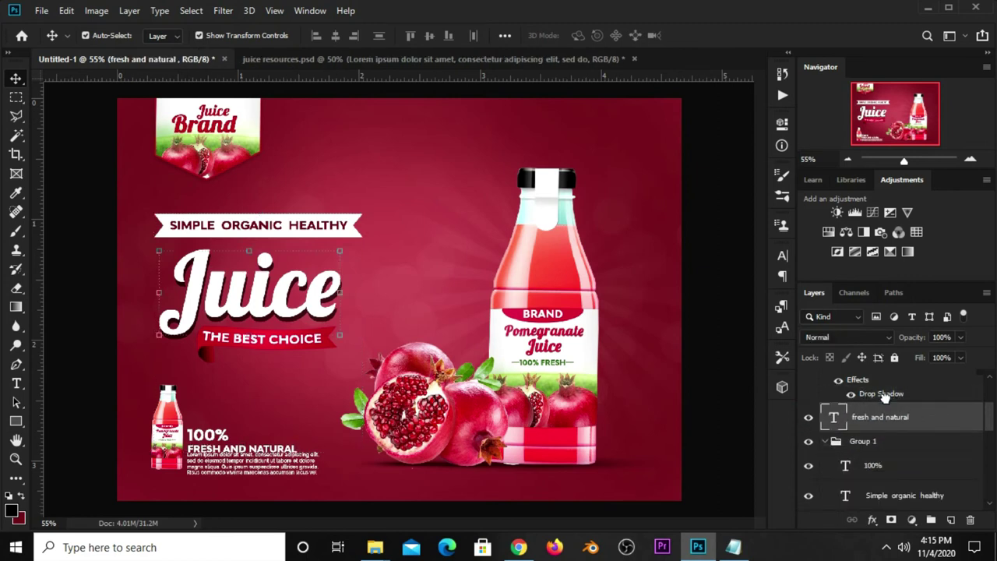
left_click(250, 289)
left_click(204, 427)
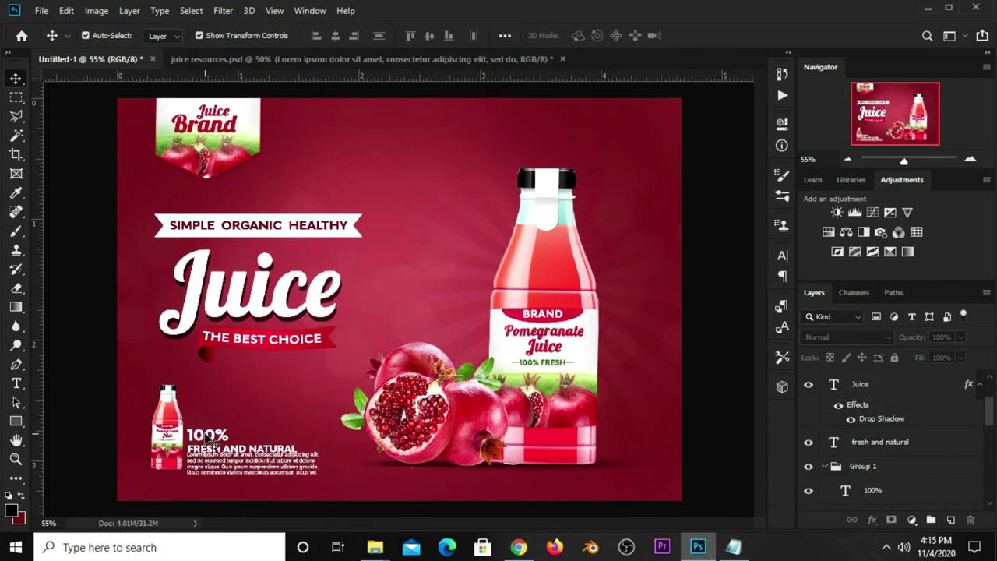
left_click_drag(871, 491, 881, 455)
Step: Shrink the 100% and fresh and natural lines slightly and move them up
left_click(92, 433)
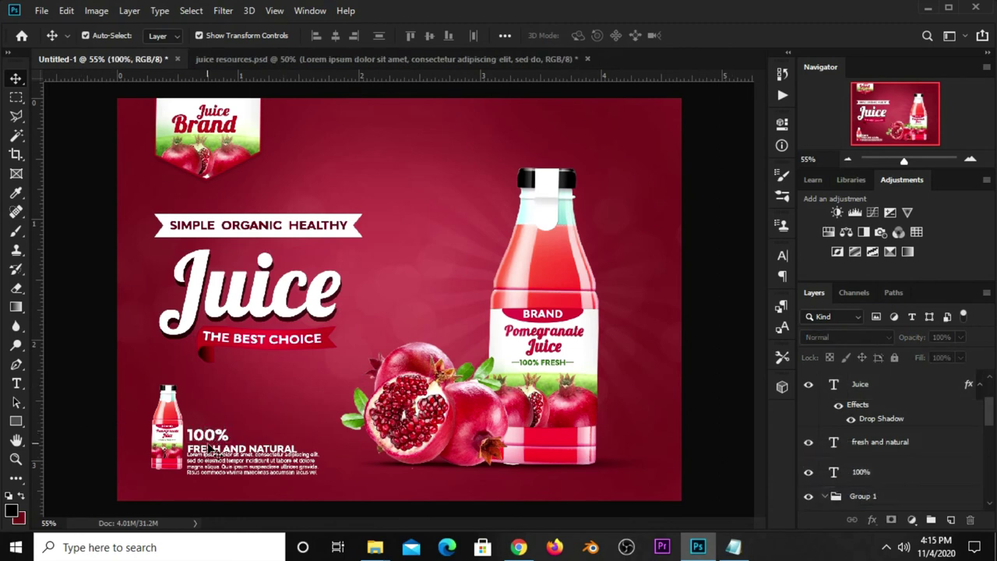
left_click(211, 448)
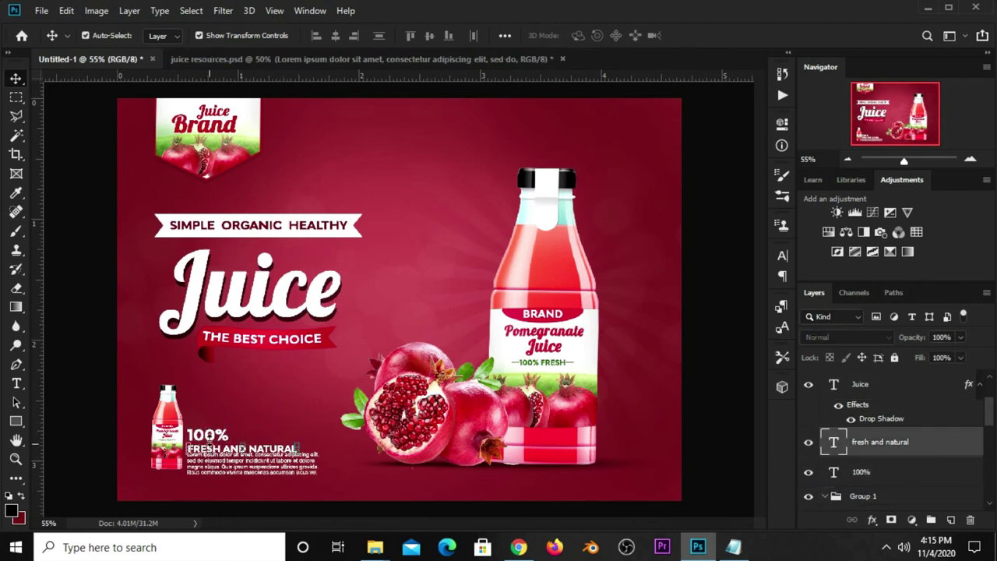
left_click(871, 472, "shift")
left_click_drag(297, 429, 290, 431)
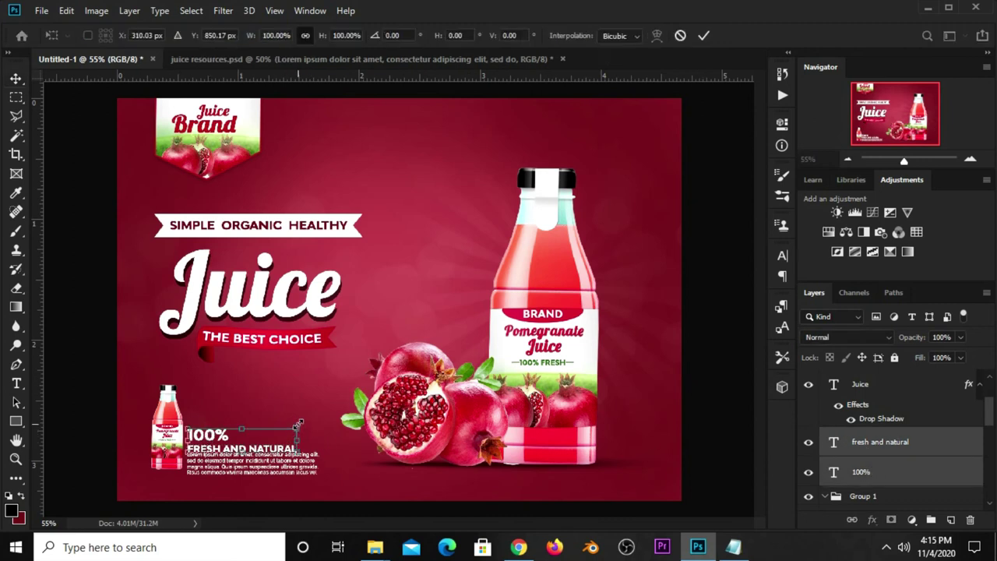
left_click_drag(215, 447, 216, 432)
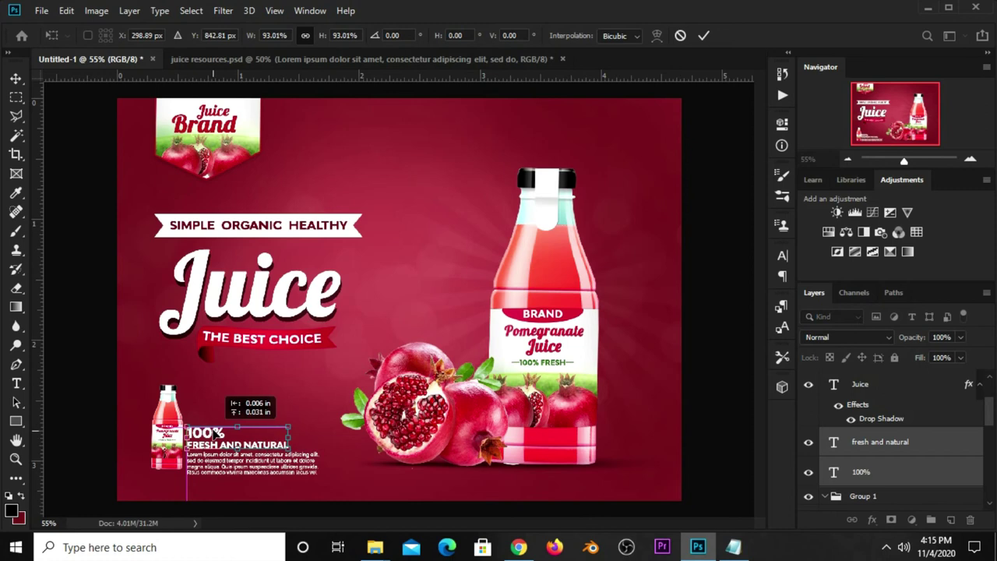
key("Return")
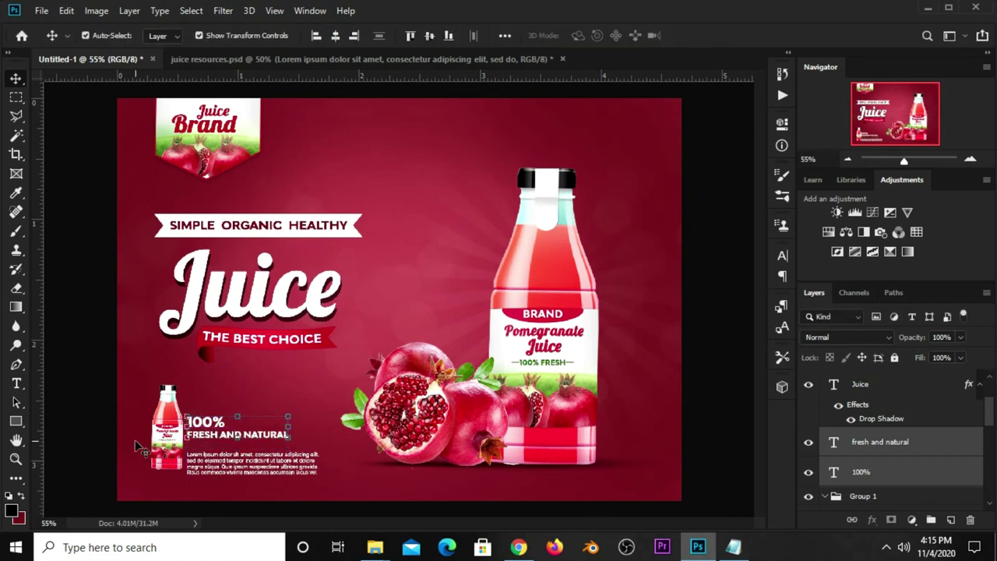
Step: Scale the Lorem ipsum body text to about 90% and nudge it up under the heading
left_click(93, 444)
left_click(257, 463)
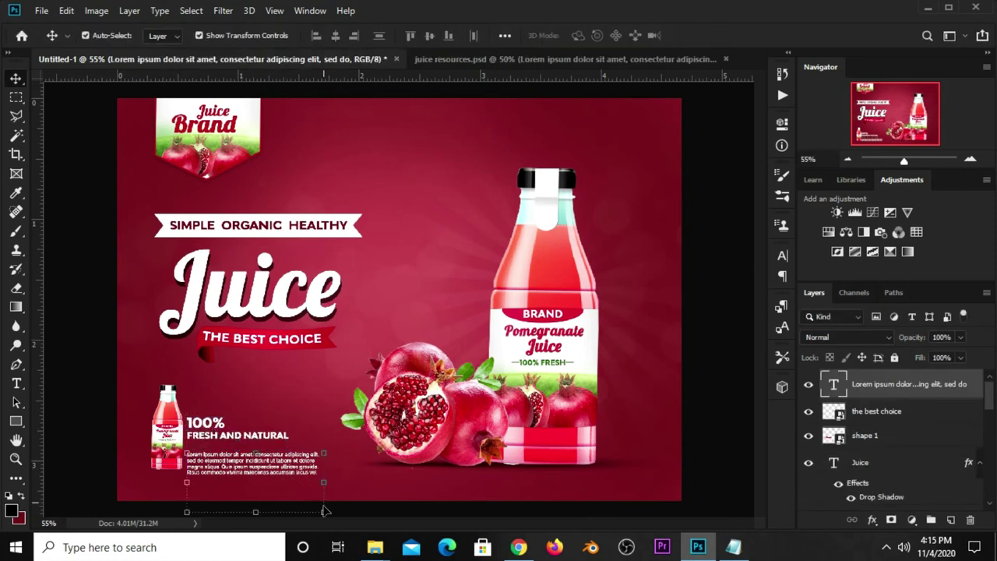
key("ctrl+t")
left_click_drag(325, 515, 311, 506)
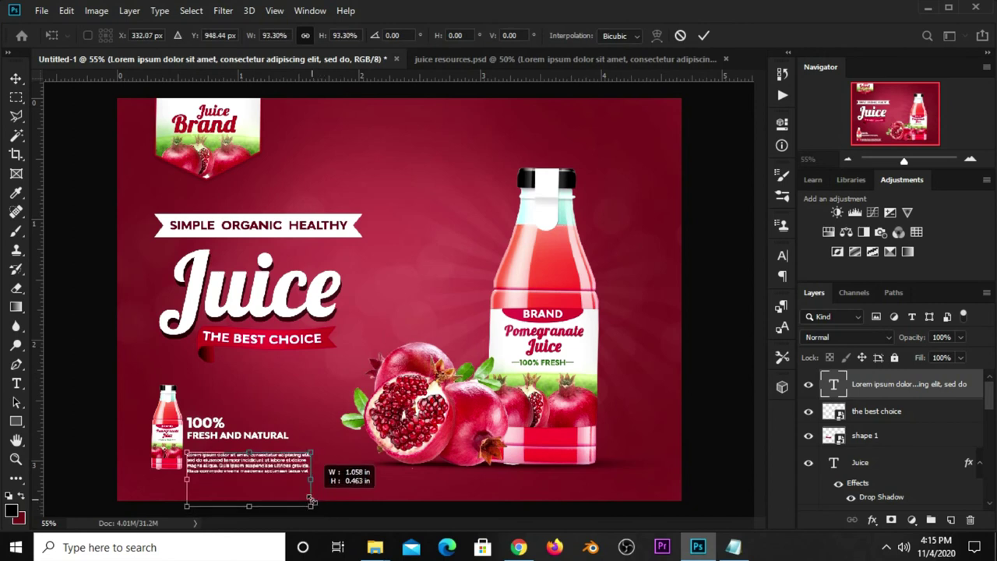
left_click_drag(265, 472, 264, 467)
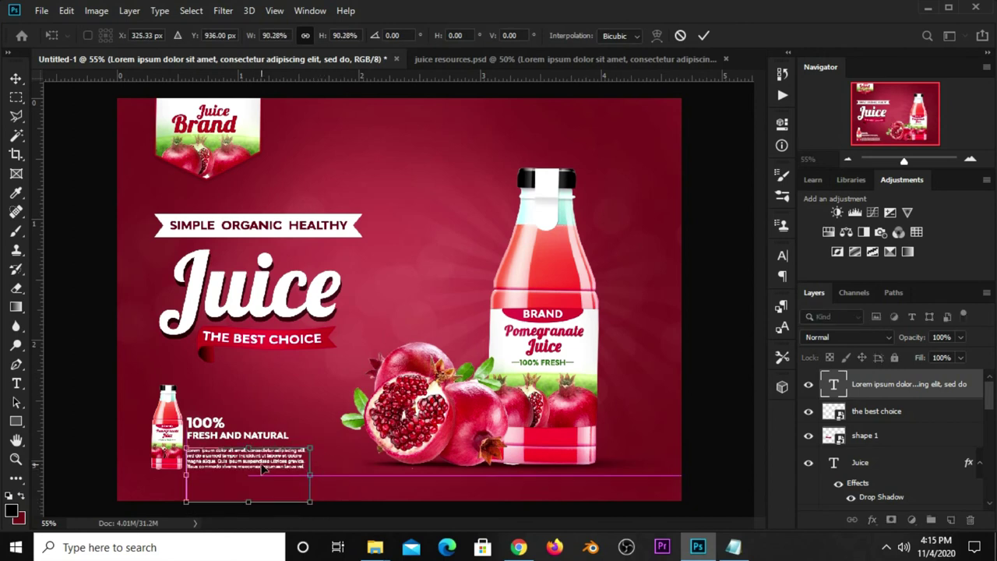
key("Return")
key("Up")
key("Up")
key("Up")
key("Up")
key("Up")
key("Up")
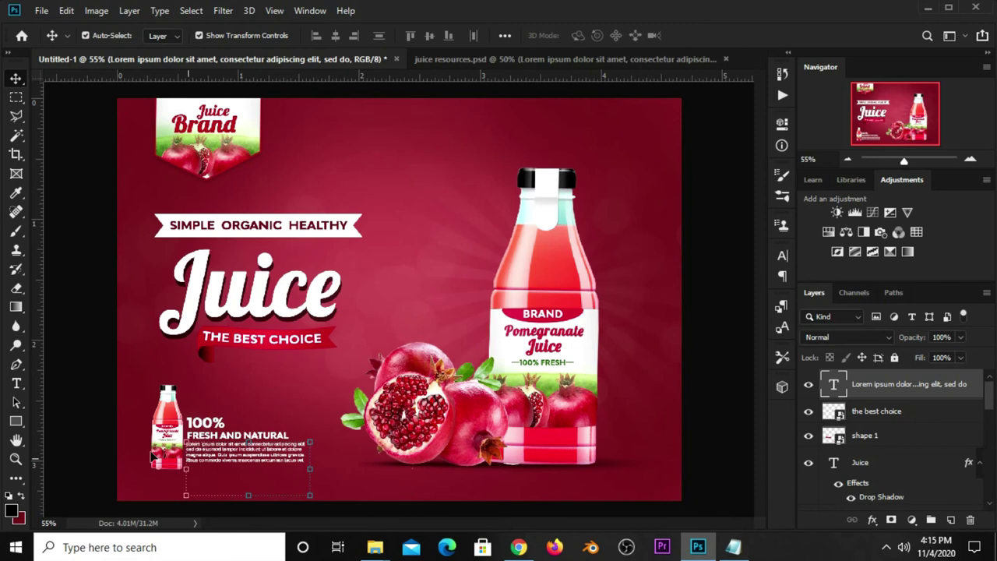
left_click(161, 445)
key("Up")
key("Up")
key("Up")
key("Up")
key("Up")
key("Up")
left_click(82, 446)
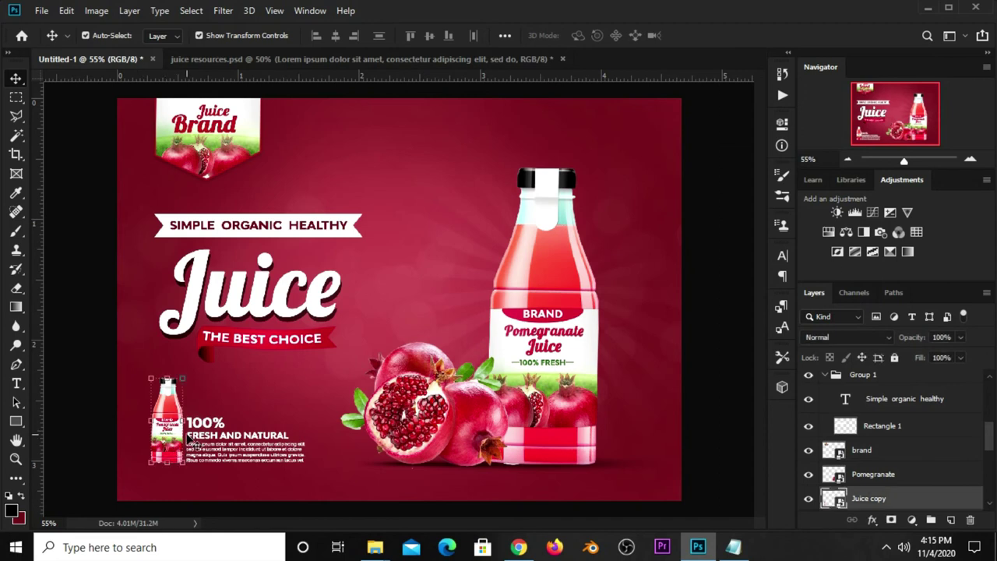
Step: Add a new layer beneath the small bottle's Juice copy layer
left_click(176, 438)
scroll(897, 468, "down", 2)
left_click(949, 520)
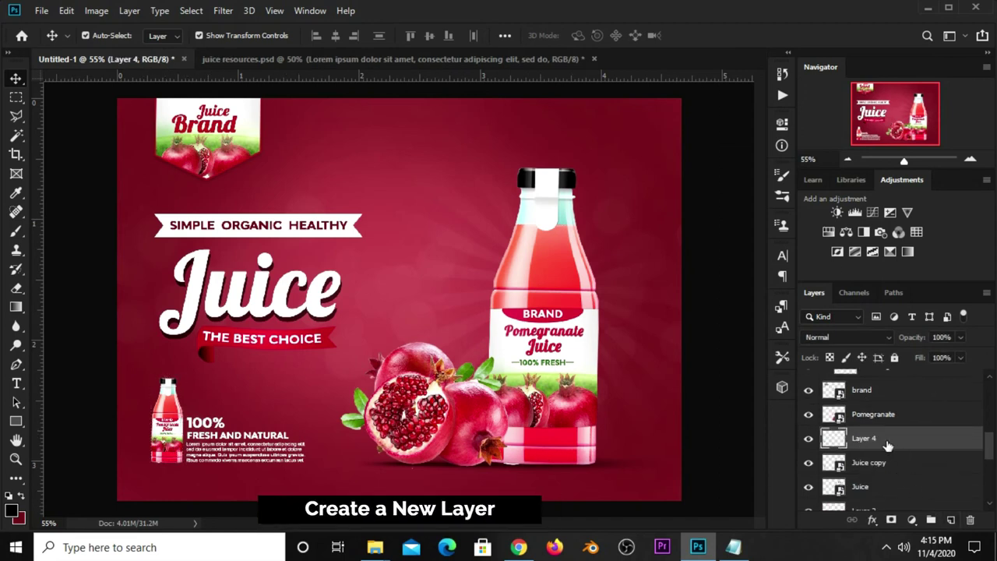
left_click_drag(900, 445, 890, 485)
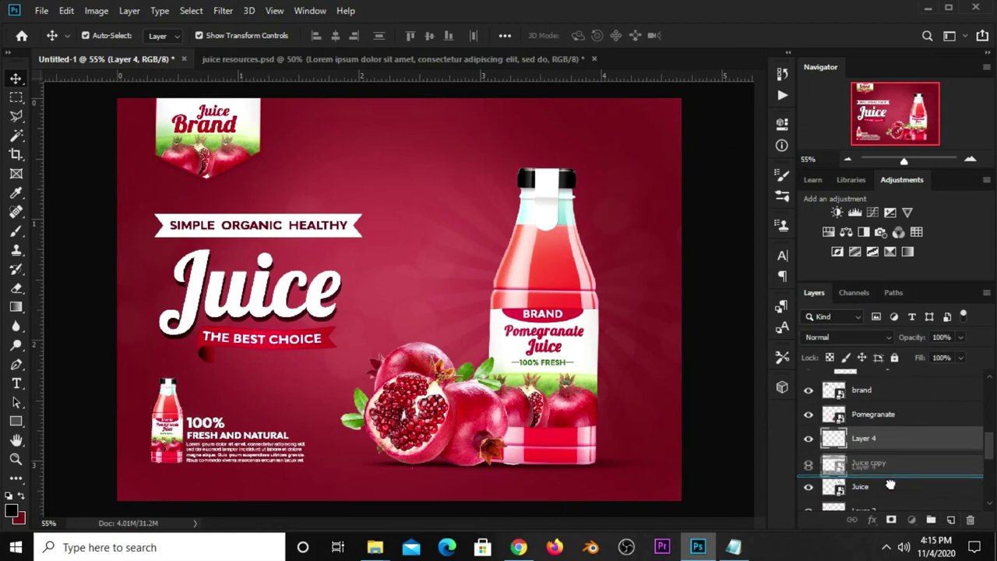
Step: Paint a soft shadow under the small bottle and lower it to about 47% opacity
right_click(15, 232)
left_click(72, 230)
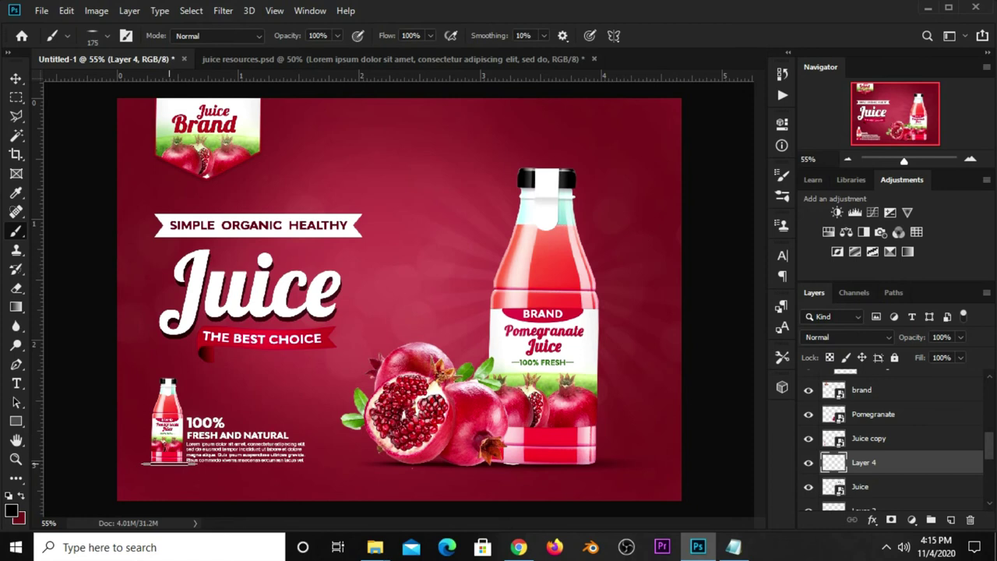
key("v")
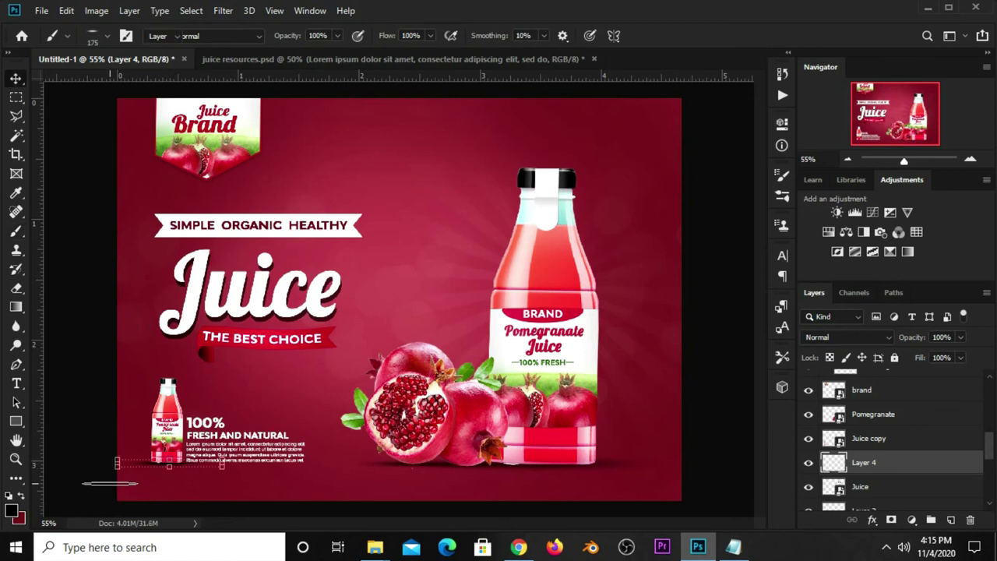
left_click(959, 340)
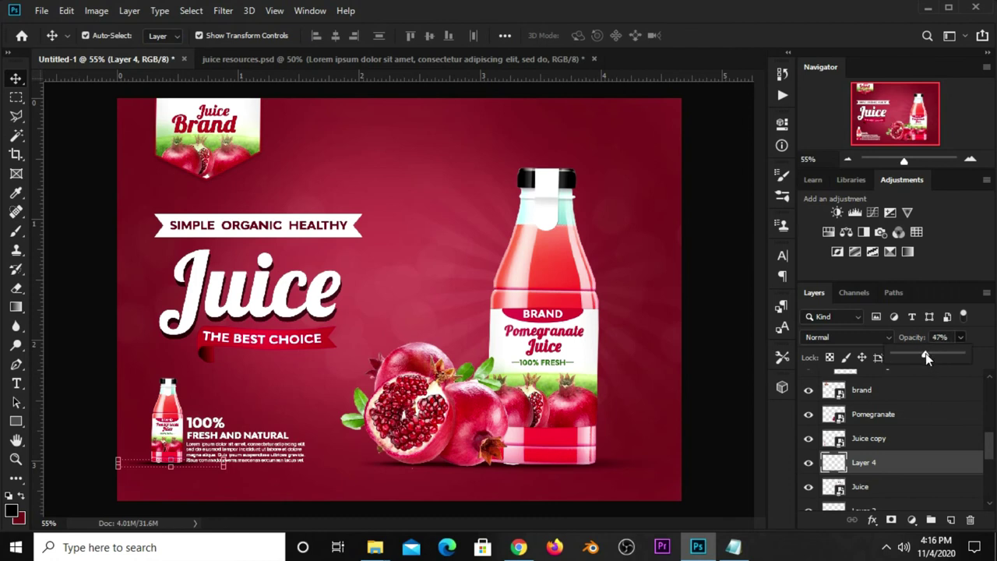
left_click(733, 366)
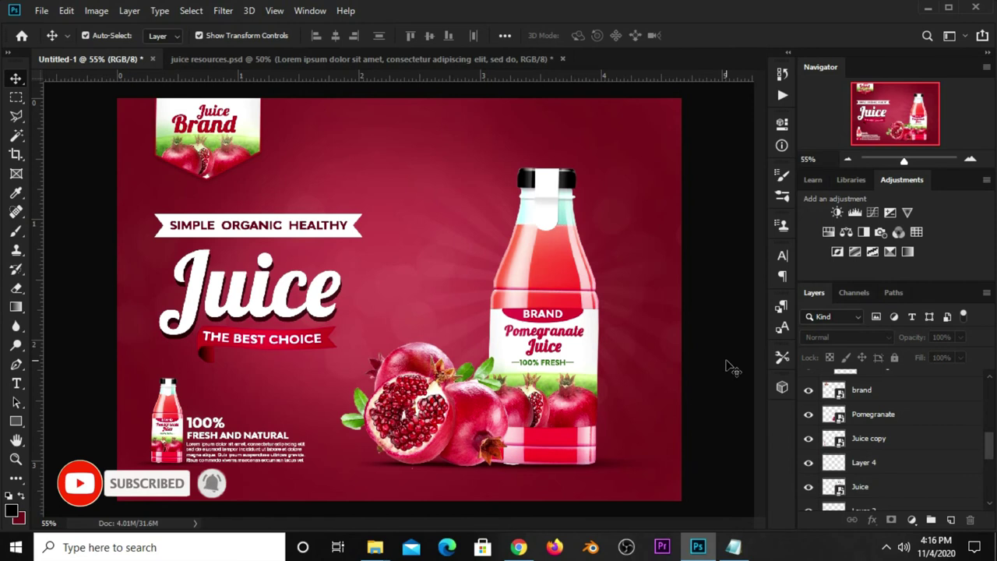
Step: Bring the pomegranate piece from juice resources.psd into the banner, tilt it, and shrink it beside the bottle cap
left_click(362, 59)
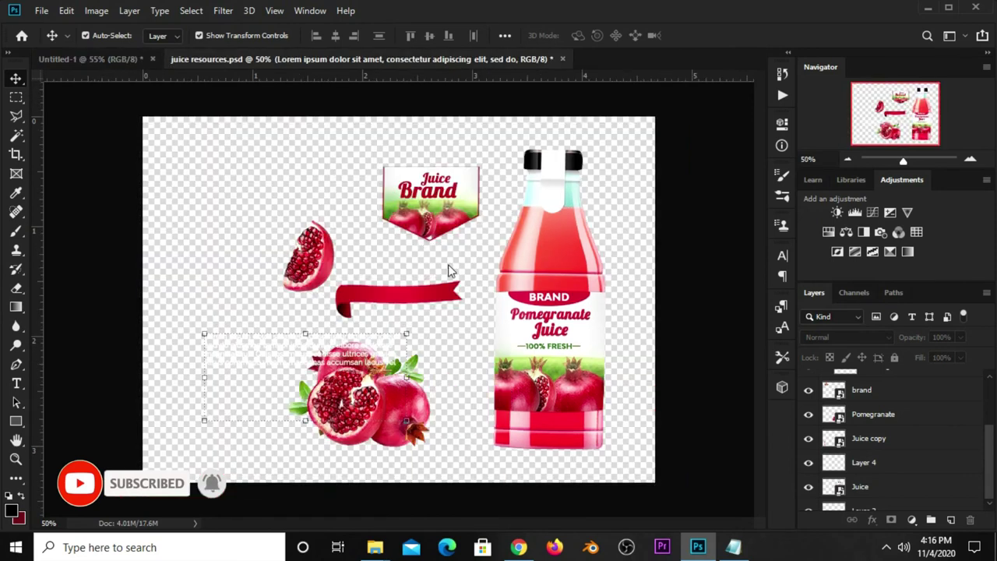
left_click_drag(308, 254, 309, 255)
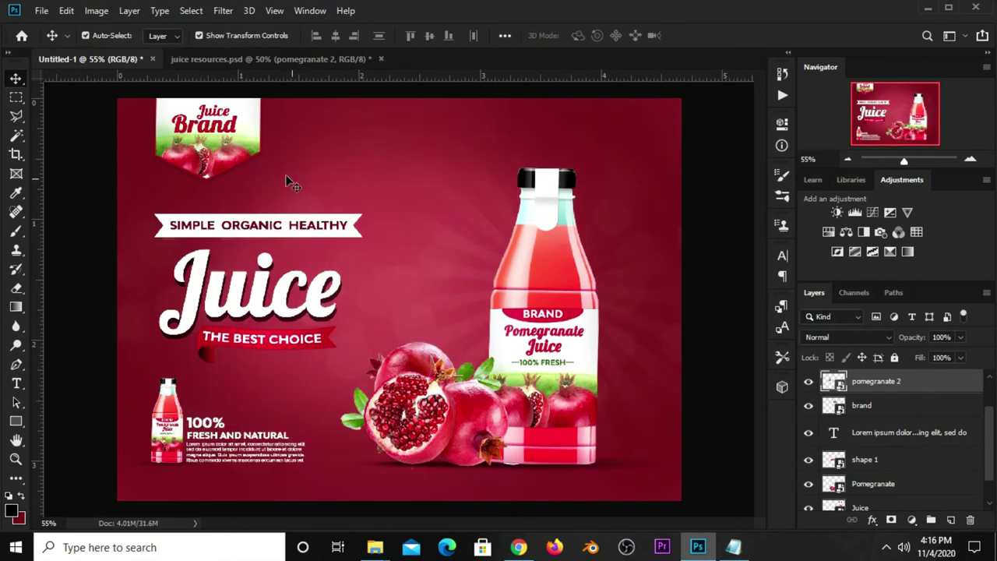
mouse_move(111, 57)
left_mouse_down()
mouse_move(403, 303)
mouse_move(621, 276)
mouse_move(645, 243)
left_mouse_up()
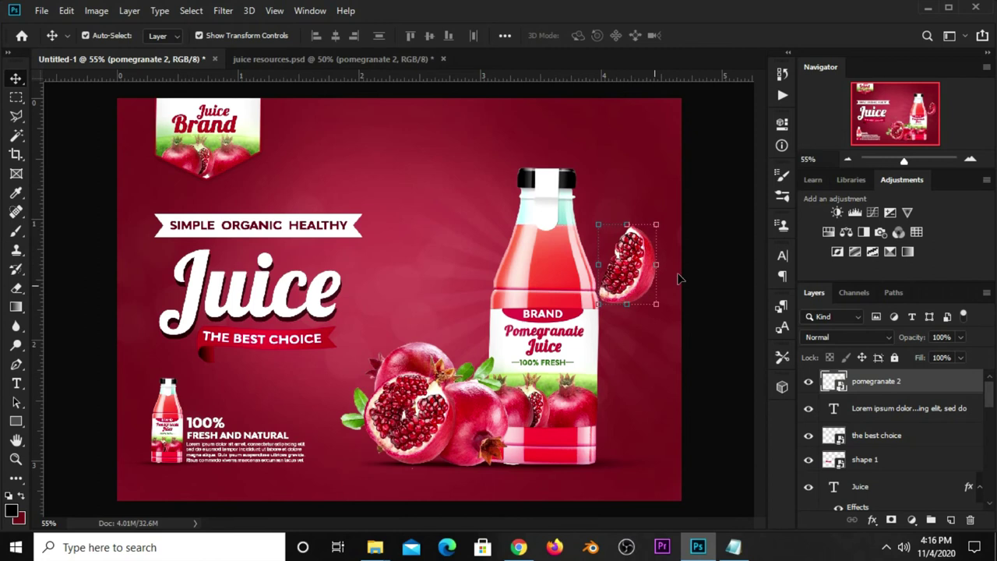
key("ctrl+t")
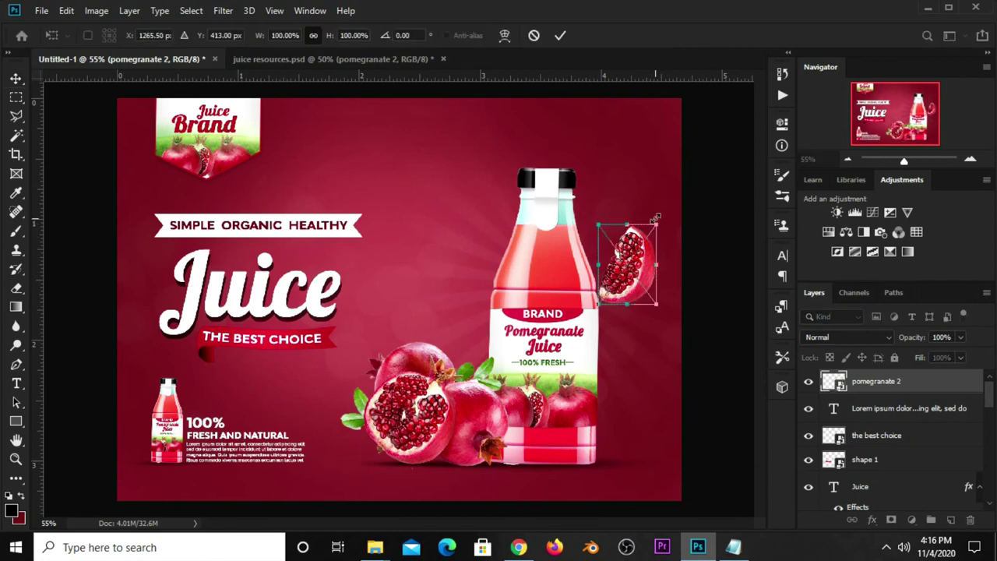
left_click_drag(657, 219, 654, 232)
key("Return")
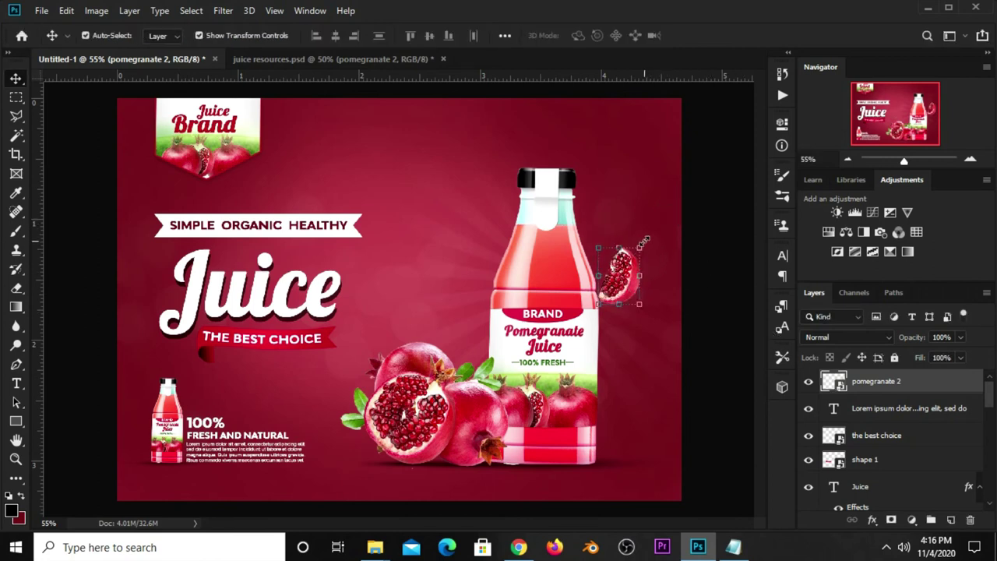
left_click_drag(622, 291, 628, 228)
key("ctrl+t")
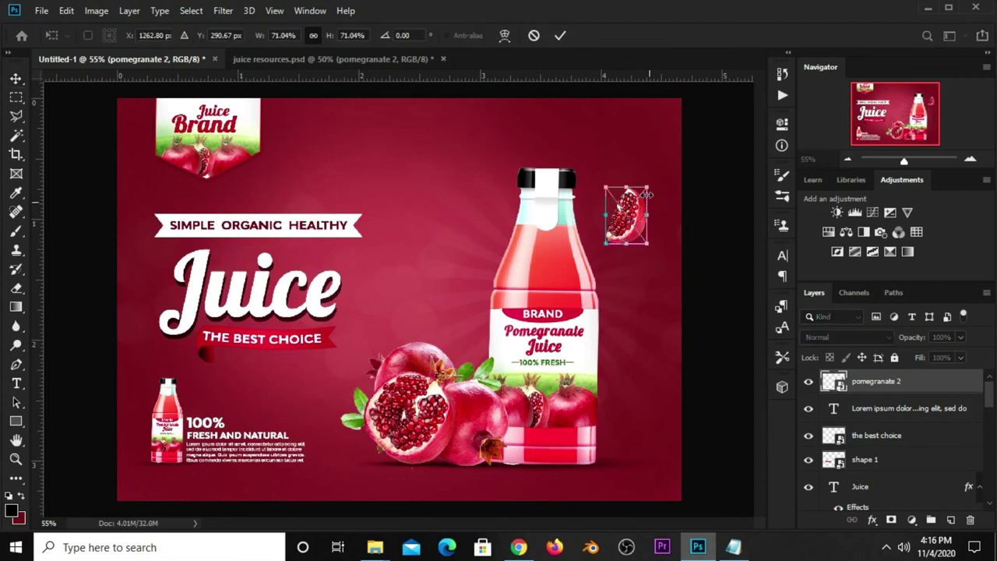
left_click_drag(644, 190, 621, 221)
key("Return")
Step: Duplicate a pomegranate piece, move the copy up-right and rotate it about -52 degrees
key("ctrl+j")
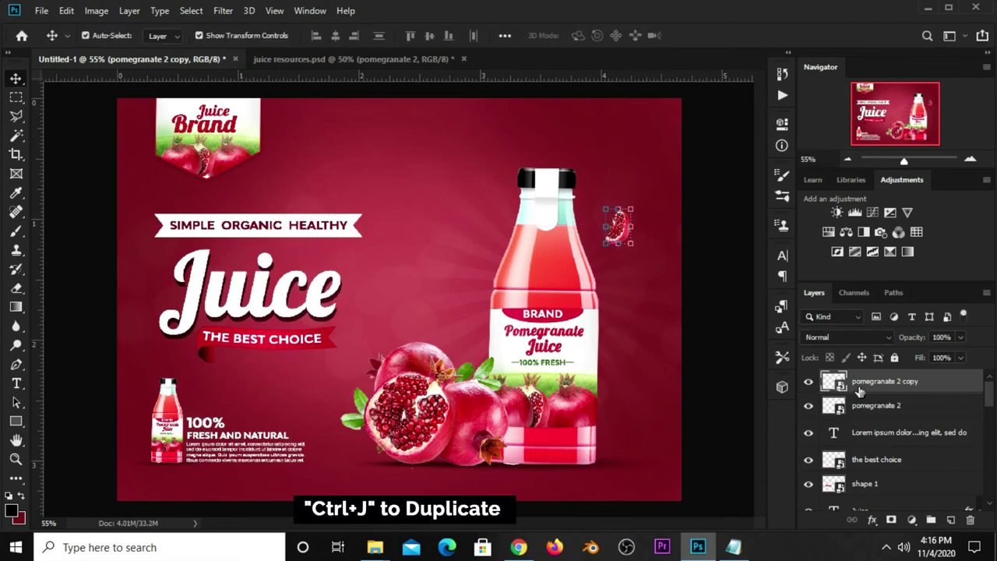
left_click_drag(623, 233, 643, 160)
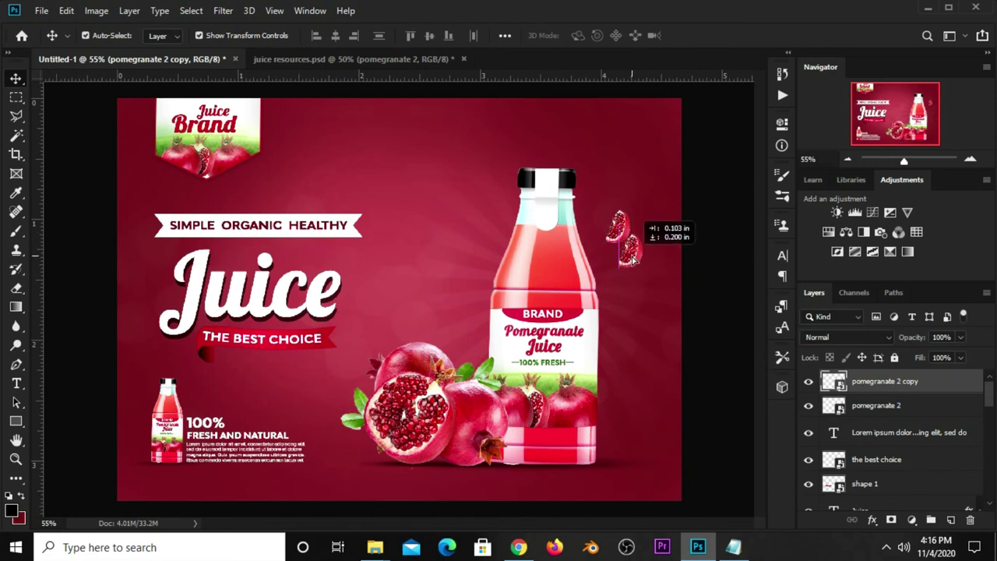
key("ctrl+t")
mouse_move(661, 171)
left_mouse_down()
mouse_move(661, 142)
mouse_move(653, 167)
left_mouse_up()
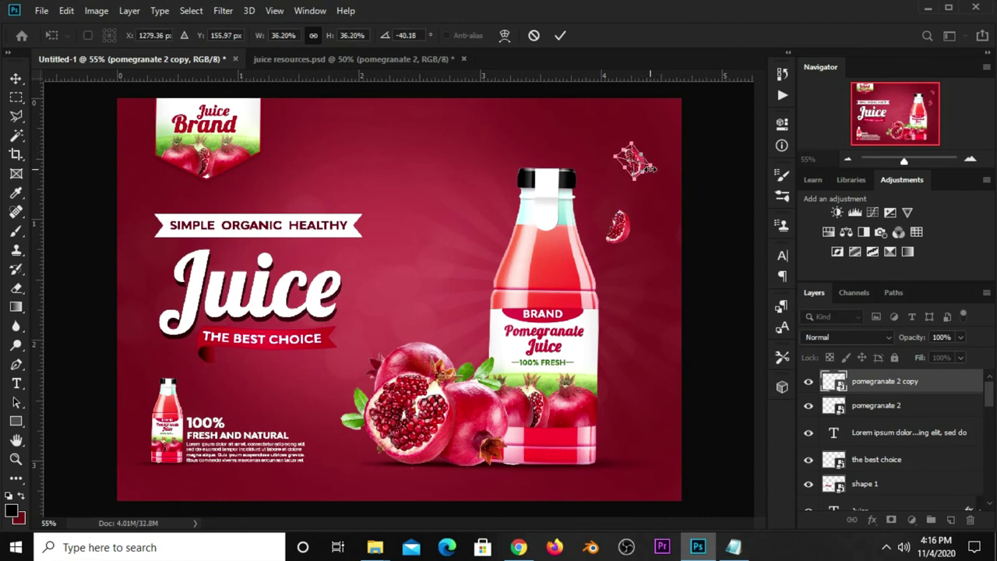
key("Return")
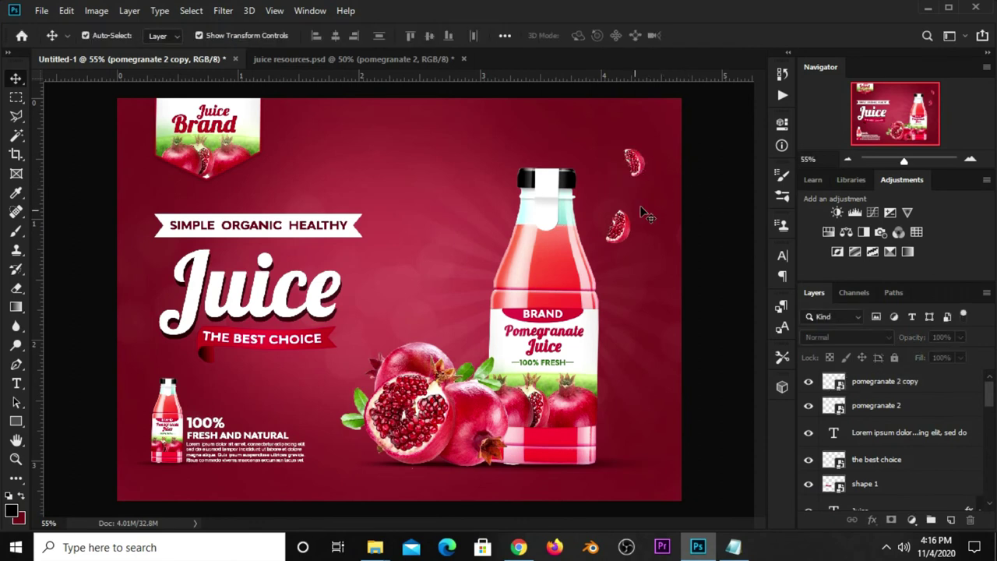
Step: Shrink and rotate the second floating pomegranate piece
left_click(622, 219)
key("ctrl+t")
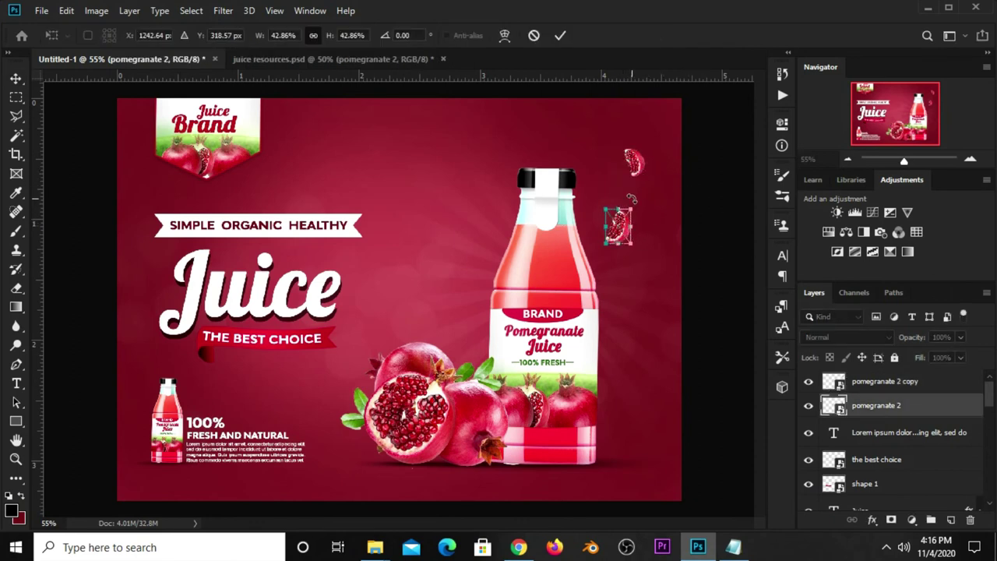
mouse_move(630, 209)
left_mouse_down()
mouse_move(626, 265)
mouse_move(576, 227)
mouse_move(606, 224)
mouse_move(673, 269)
left_mouse_up()
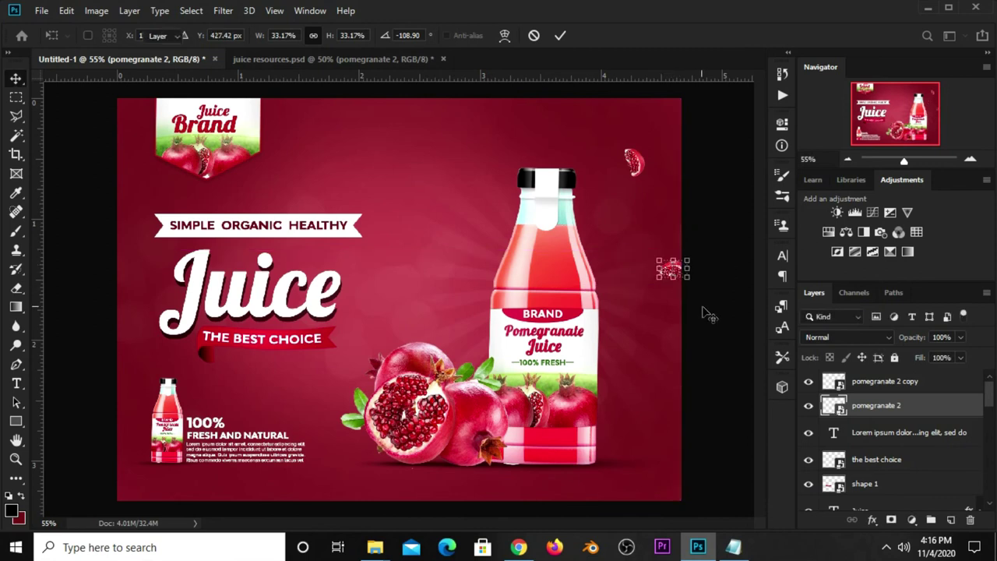
key("Return")
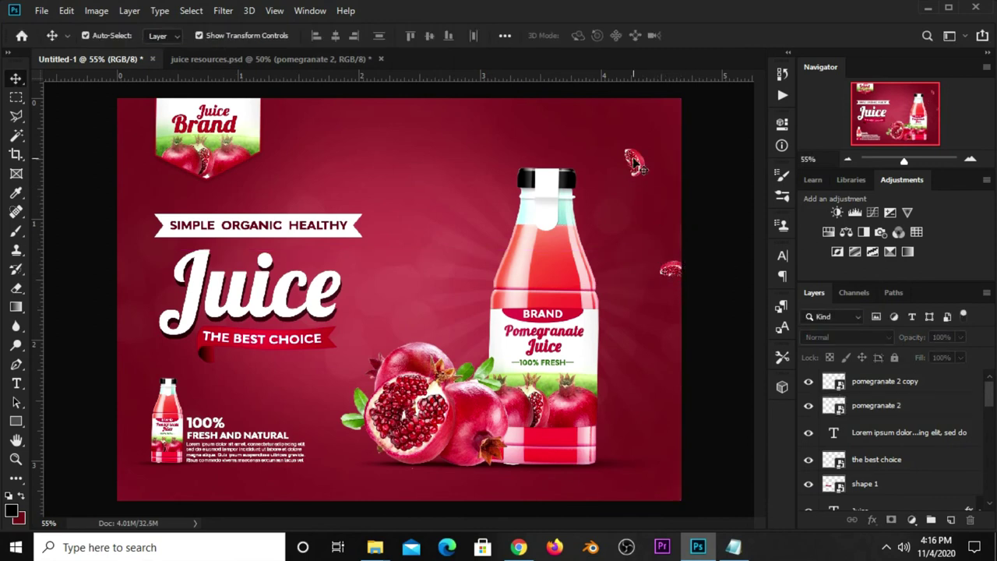
Step: Duplicate the top-right piece and move the copy down beside the bottle's label
left_click(635, 162)
key("ctrl+j")
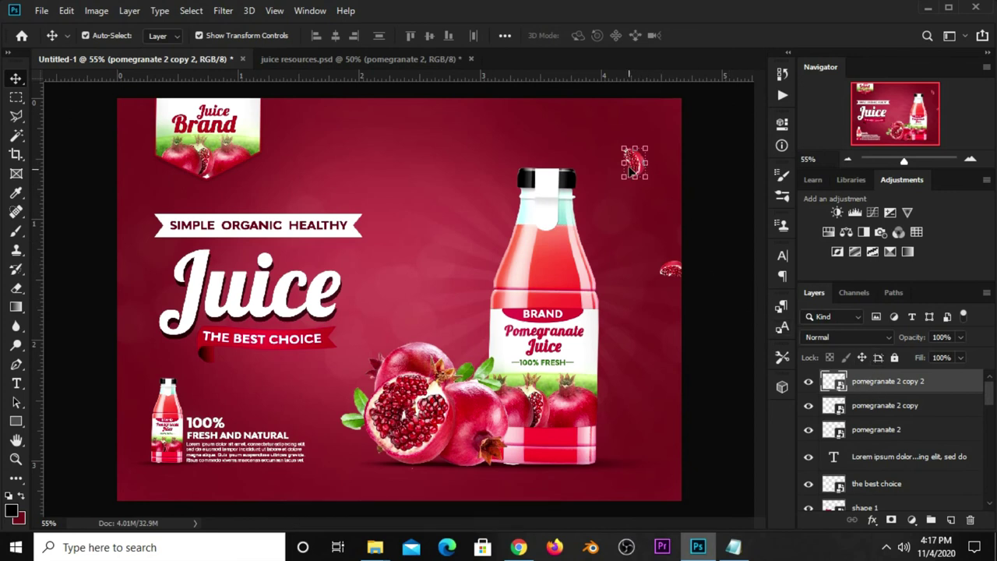
key("ctrl+t")
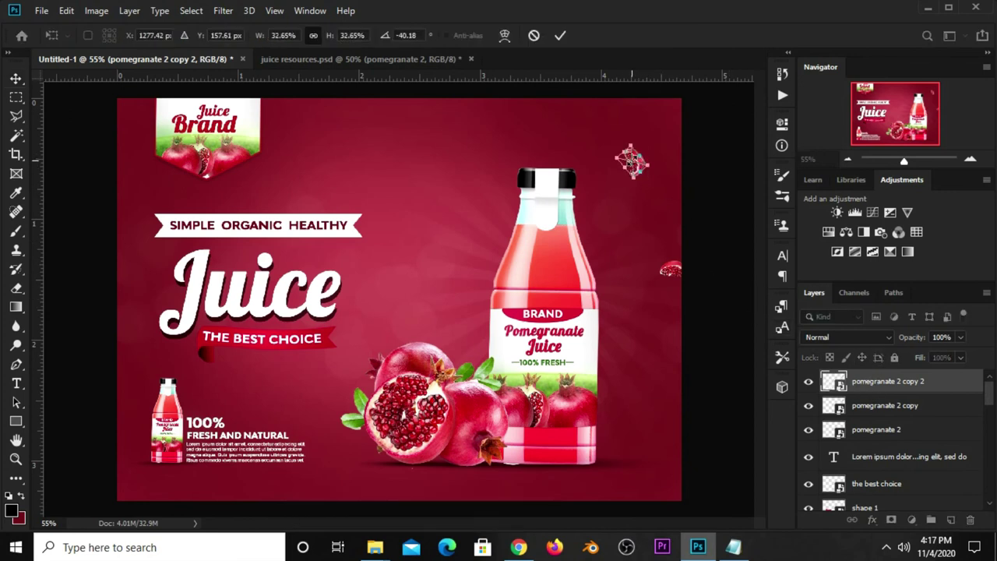
left_click_drag(633, 161, 629, 412)
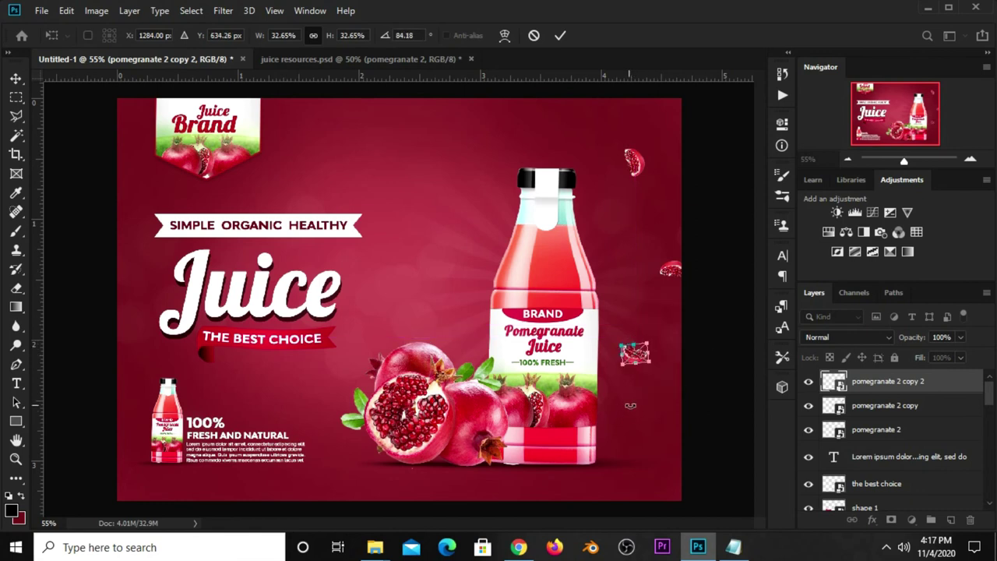
key("Return")
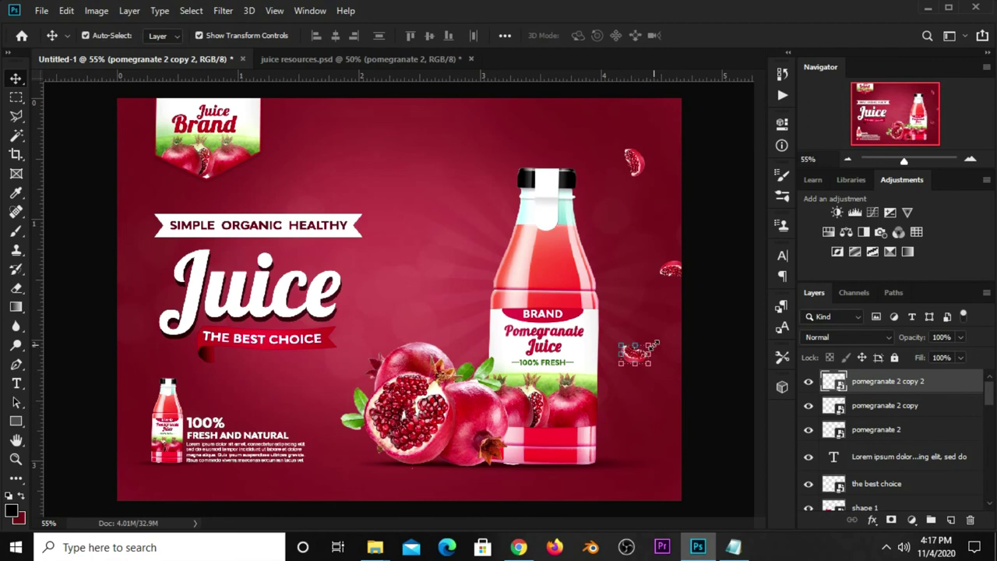
key("ctrl+t")
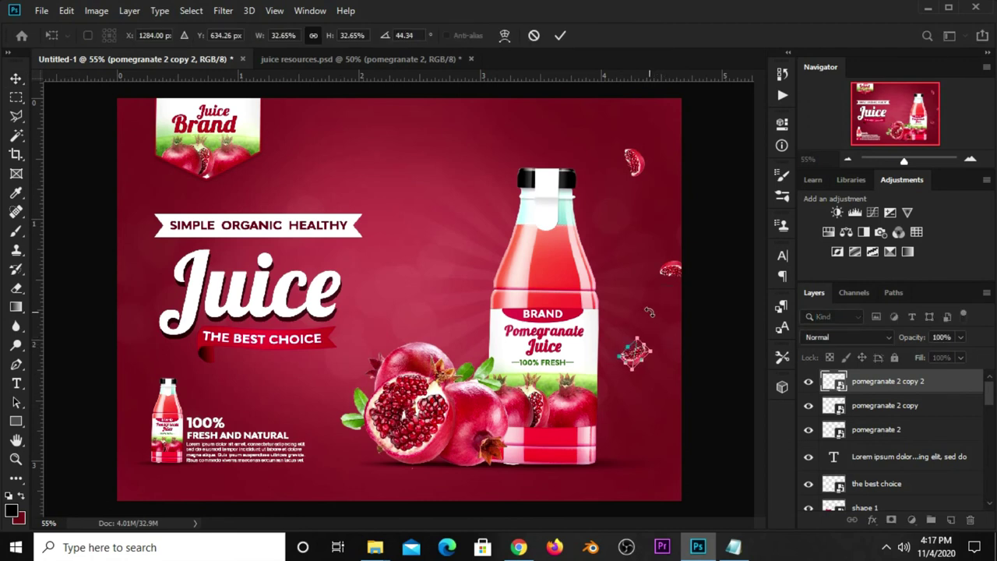
key("Return")
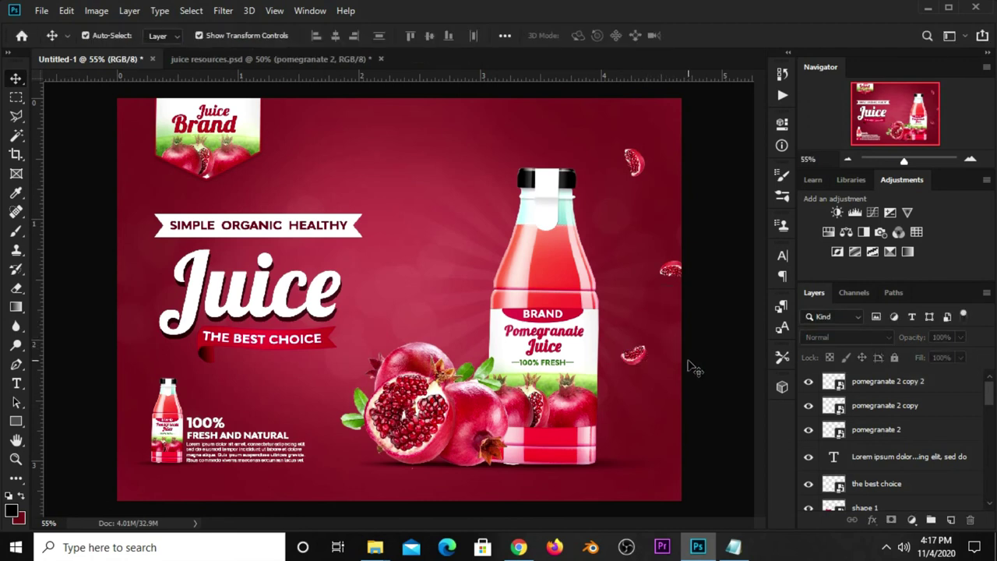
left_click(633, 355)
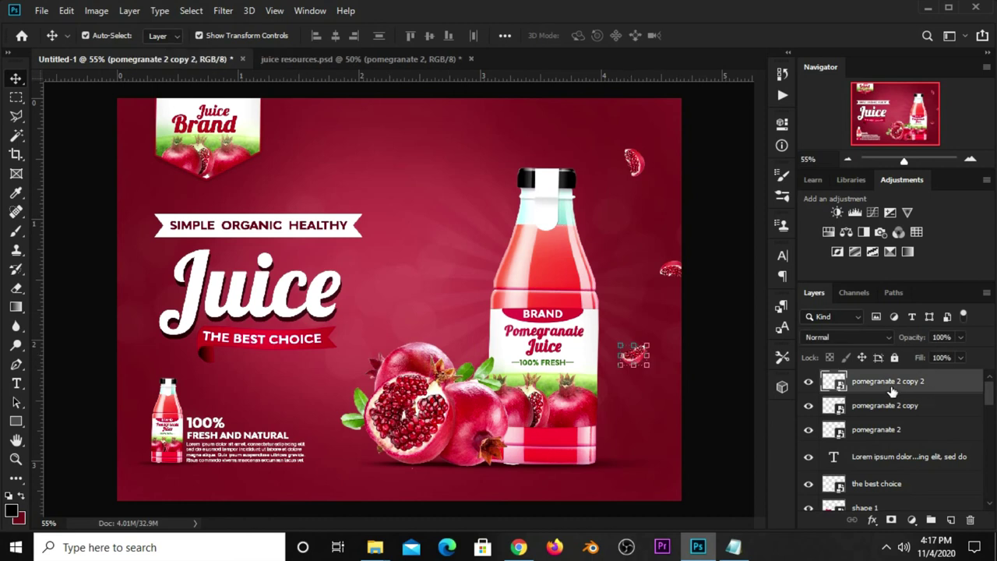
left_click(871, 520)
Step: Give 'pomegranate 2 copy 2' a drop shadow: 35% opacity, 21 px distance, about 16 px size
key("Escape")
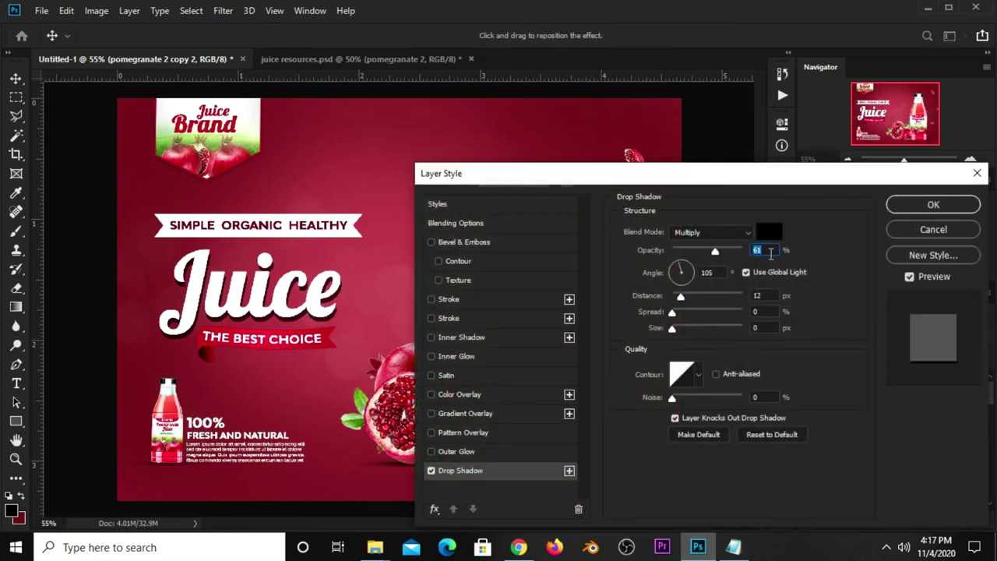
type("5")
key("Tab")
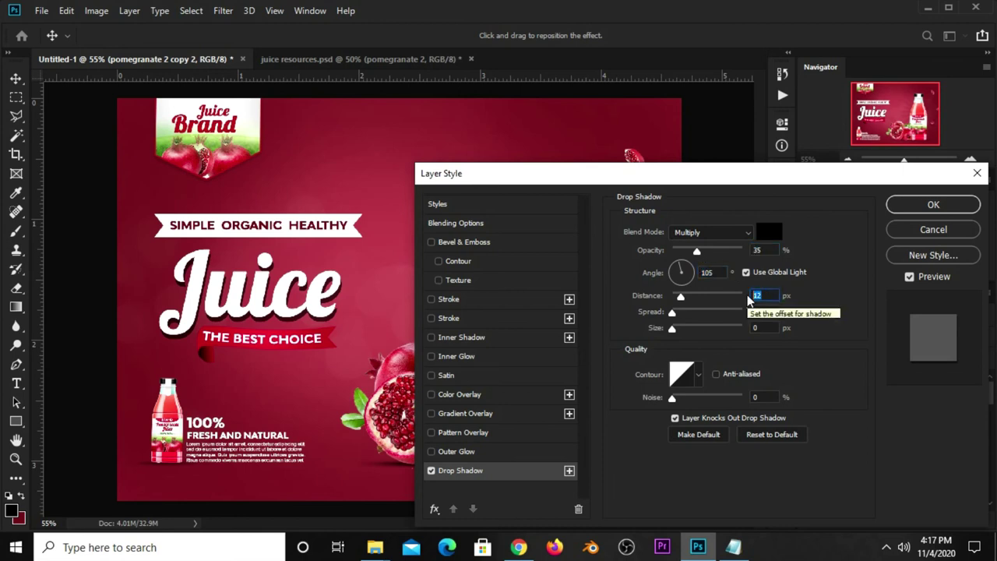
type("21")
key("Tab")
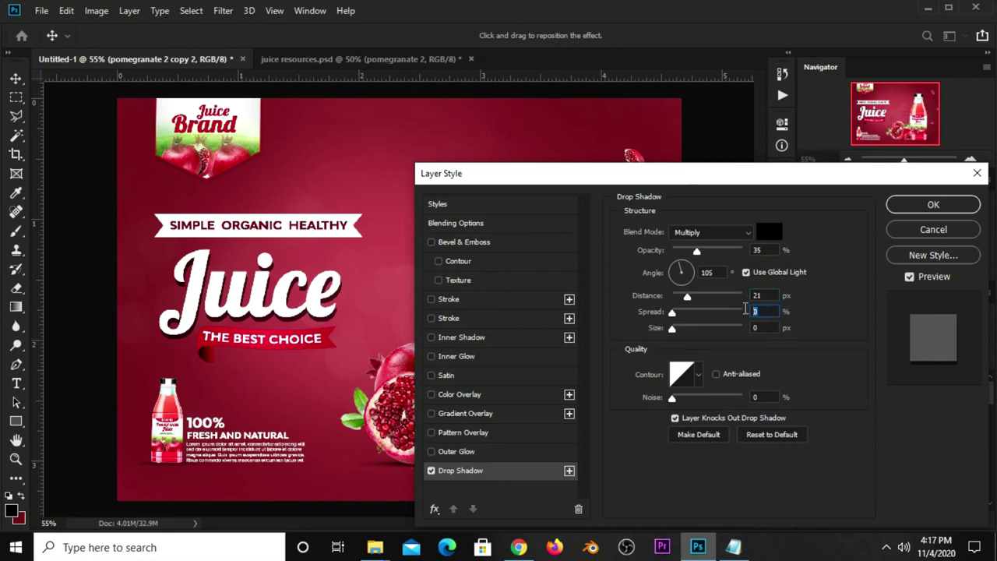
key("Tab")
type("15")
left_click(756, 295)
left_click(752, 250)
left_click(933, 204)
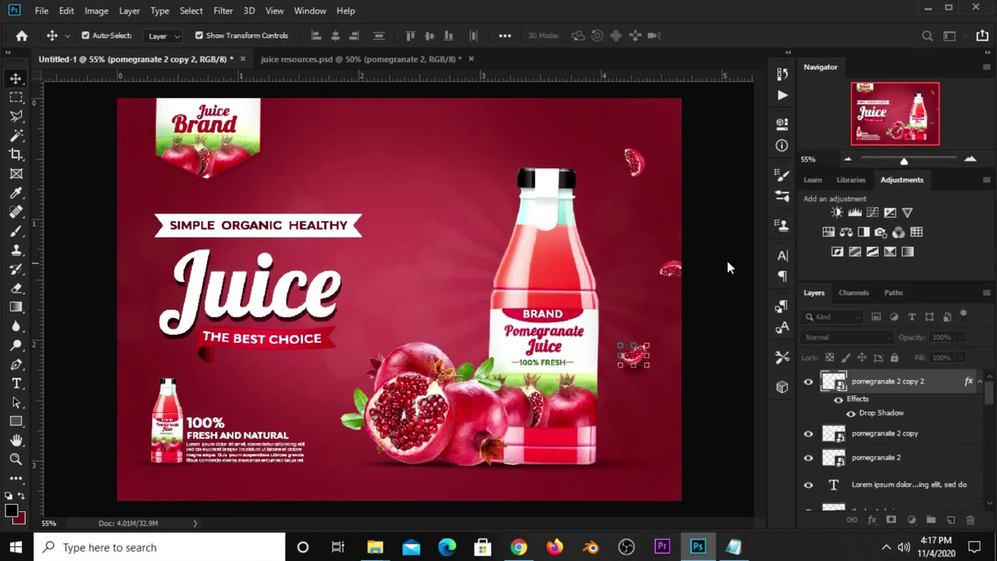
Step: Copy the lower piece's layer style and paste it onto 'pomegranate 2' and 'pomegranate 2 copy'
left_click(643, 360)
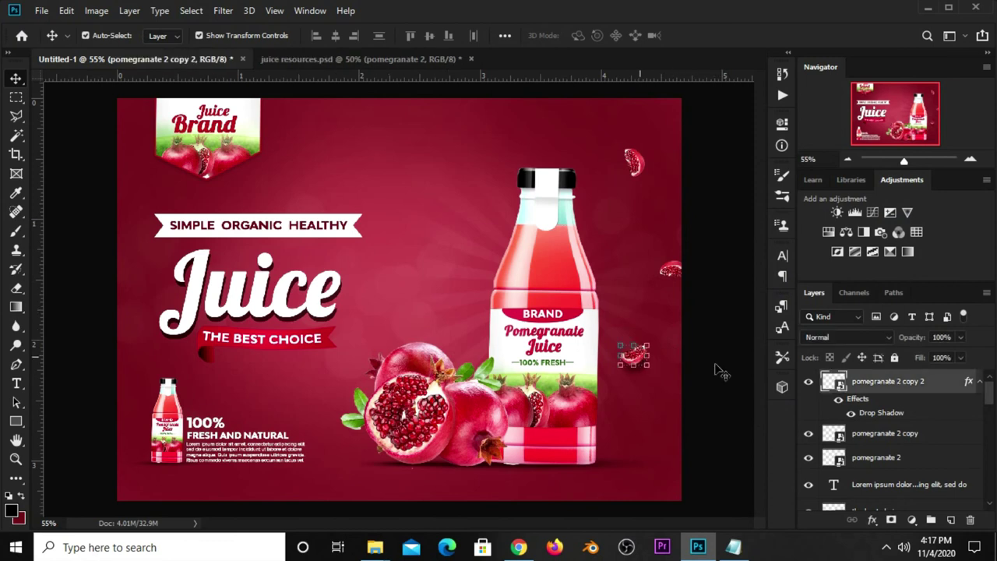
right_click(853, 382)
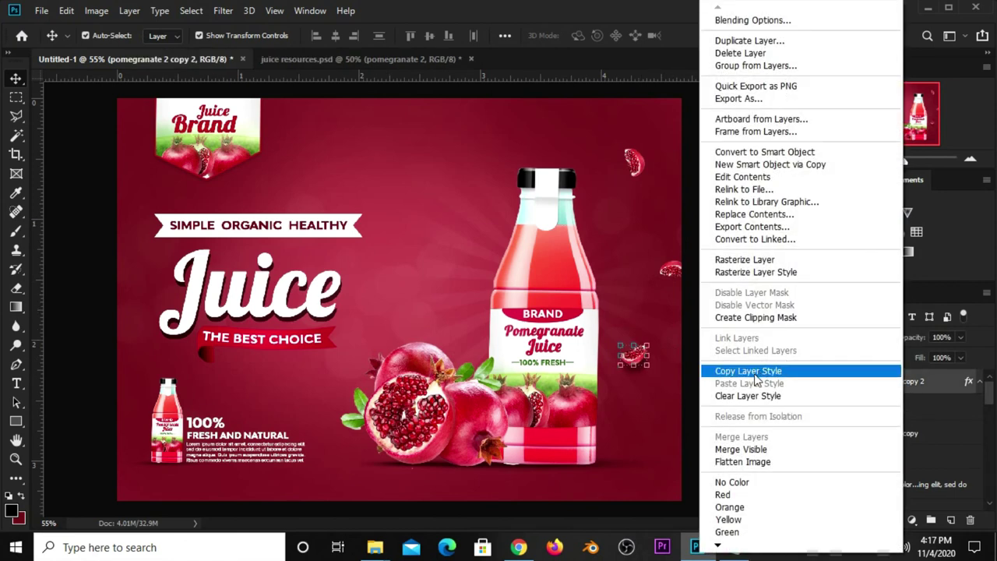
left_click(748, 371)
left_click(672, 270)
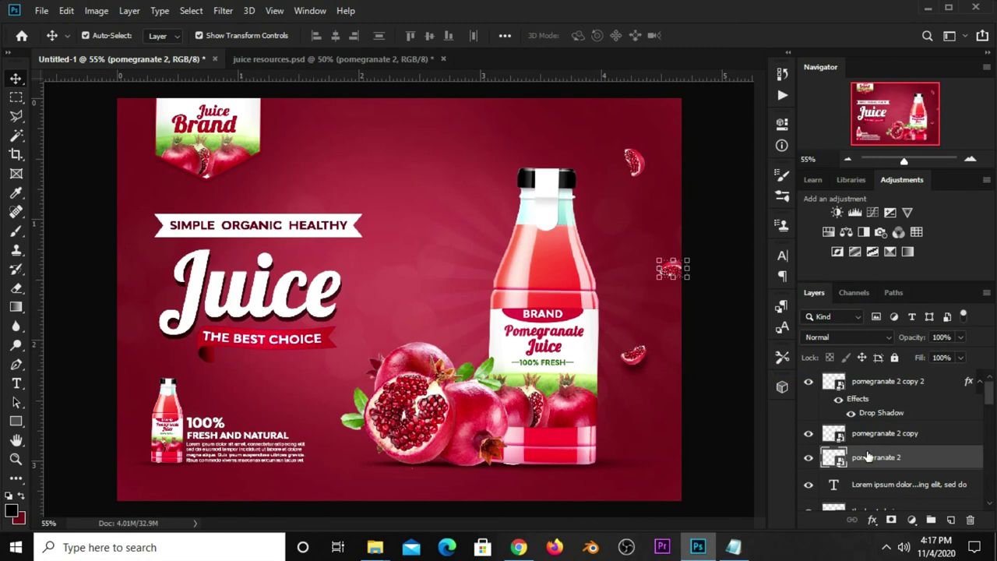
right_click(867, 457)
left_click(727, 385)
left_click(671, 199)
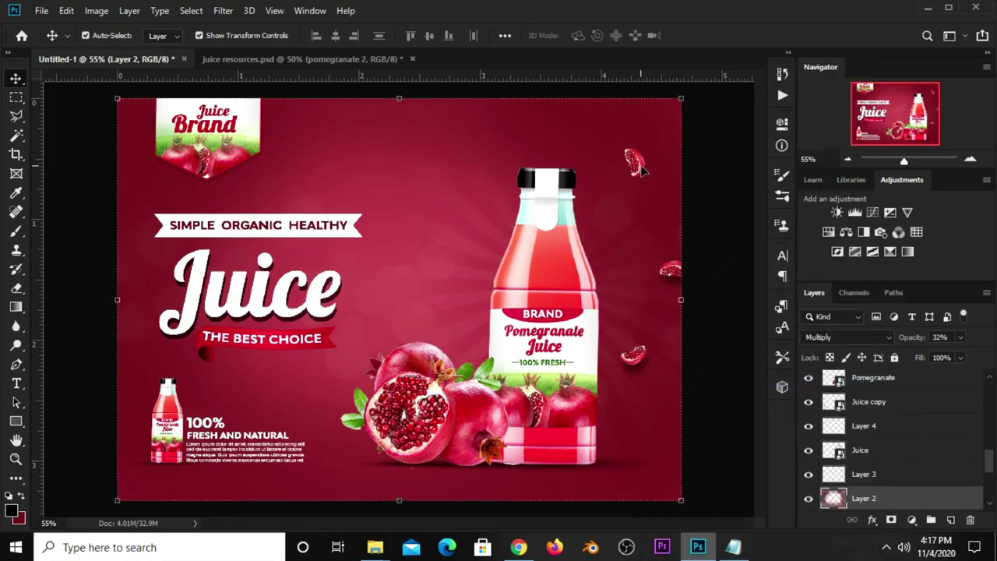
left_click(633, 161)
right_click(861, 386)
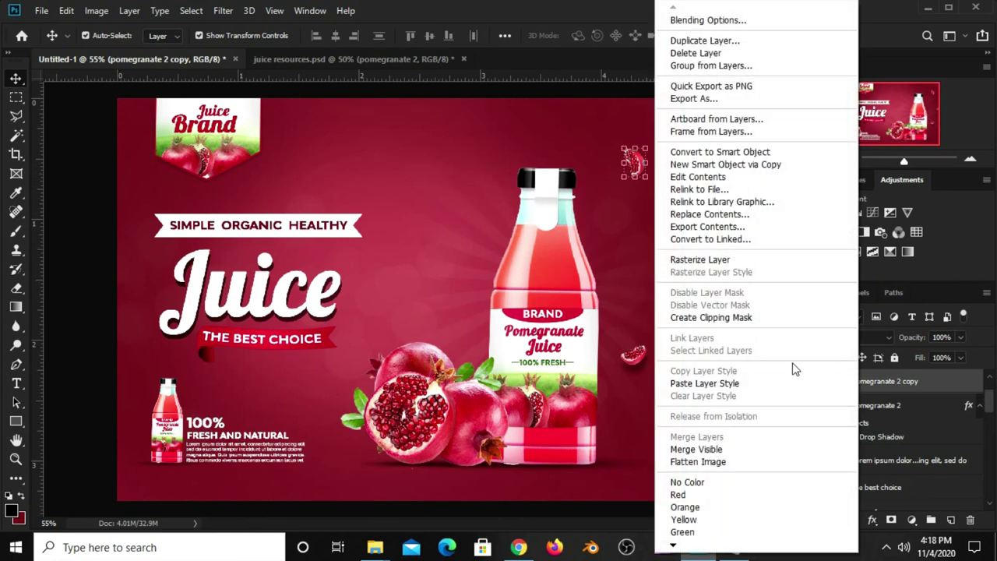
left_click(717, 383)
left_click(711, 217)
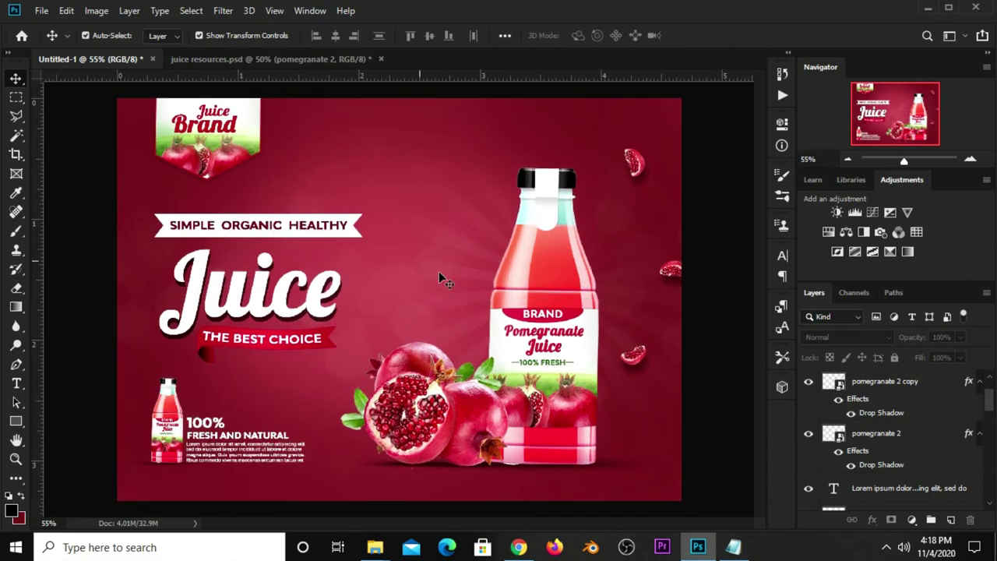
Step: Shrink the brand logo to about half size and place it in the top-left corner
left_click(231, 140)
key("ctrl+t")
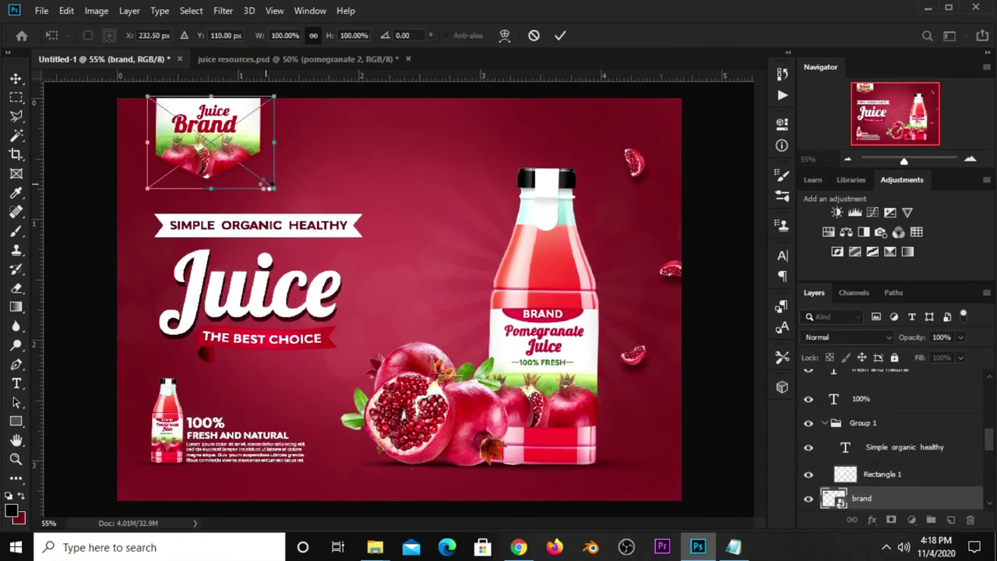
left_click_drag(274, 189, 196, 123)
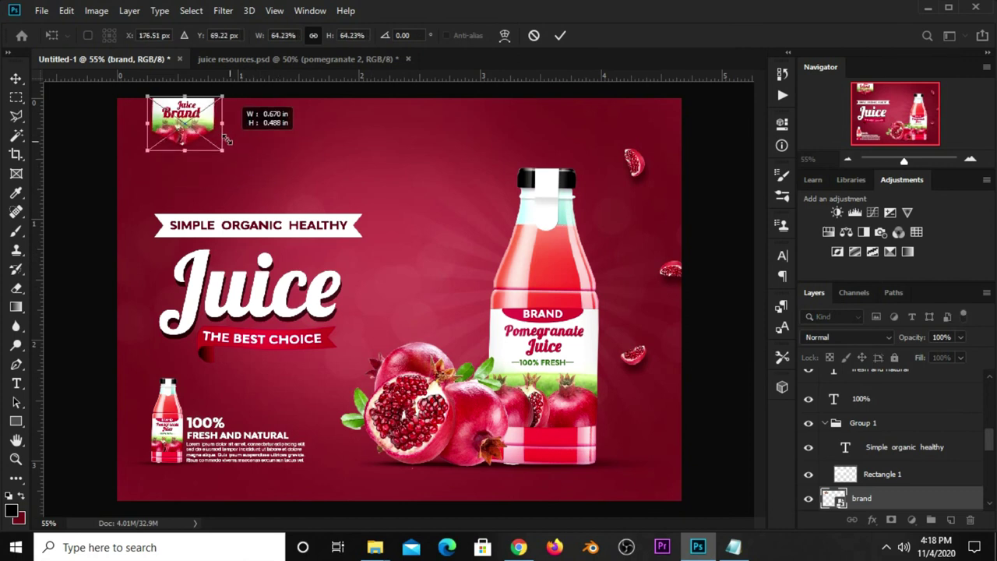
key("Return")
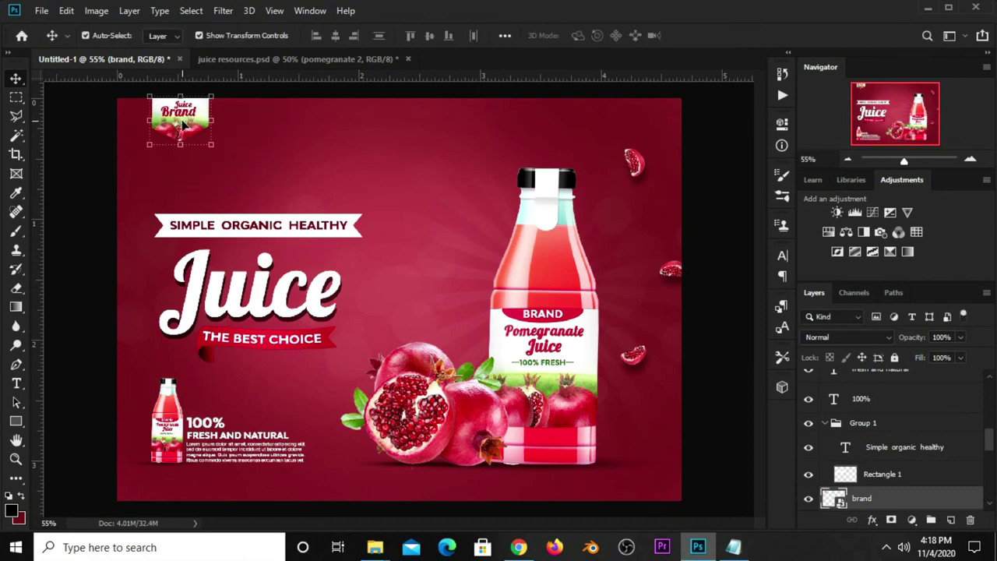
left_click_drag(181, 131, 184, 132)
left_click(82, 140)
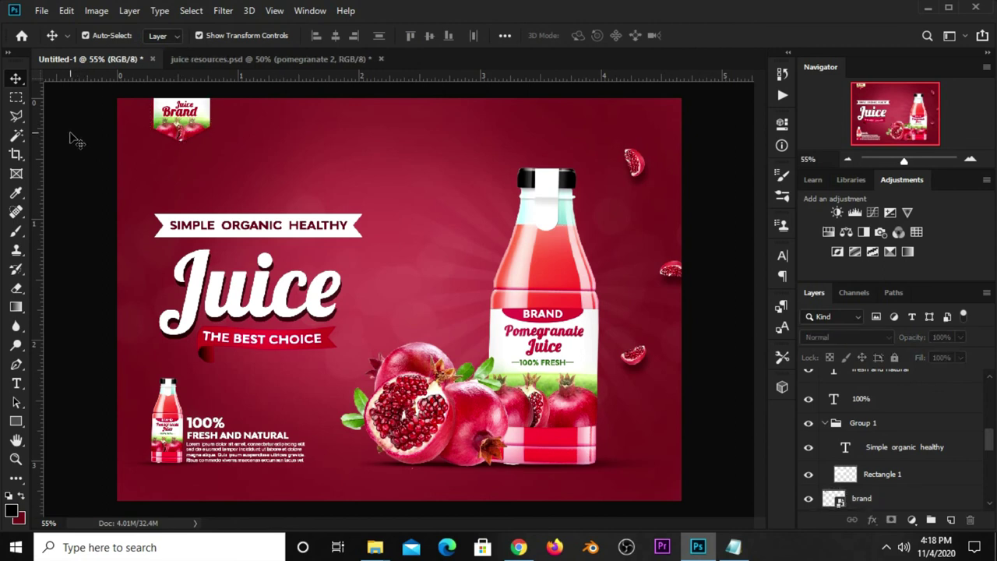
Step: Move the headline banner group up and enlarge the Juice headline slightly
left_click(187, 226)
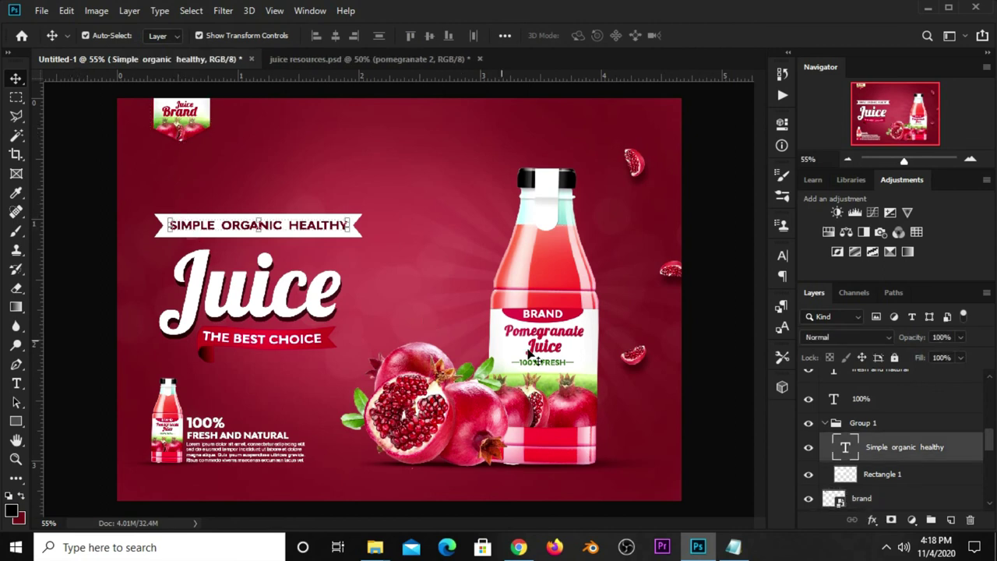
left_click(876, 425)
key("shift+Up")
key("shift+Up")
key("shift+Up")
key("shift+Up")
key("shift+Up")
key("Up")
left_click_drag(206, 303, 207, 267)
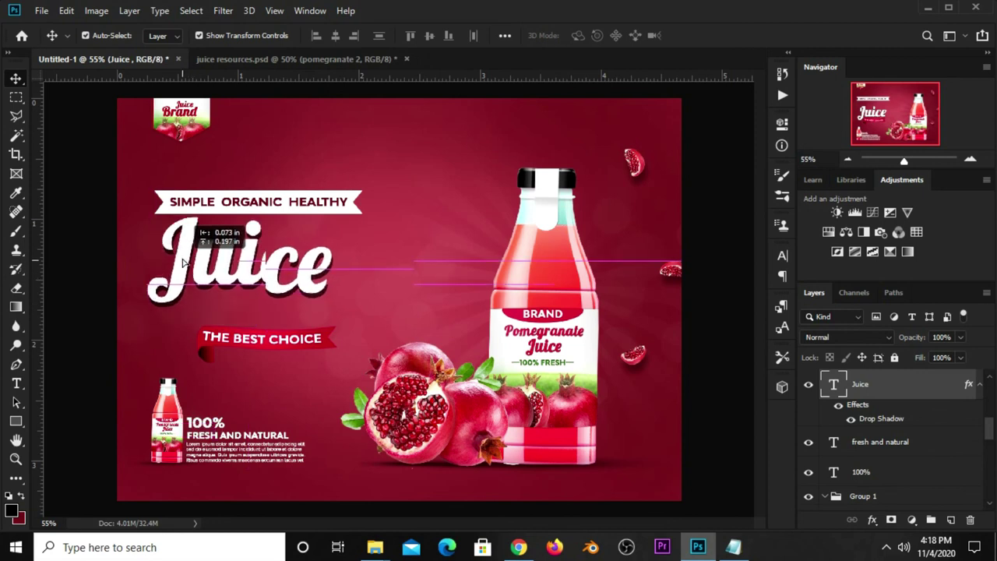
key("ctrl+t")
left_click_drag(348, 306, 353, 310)
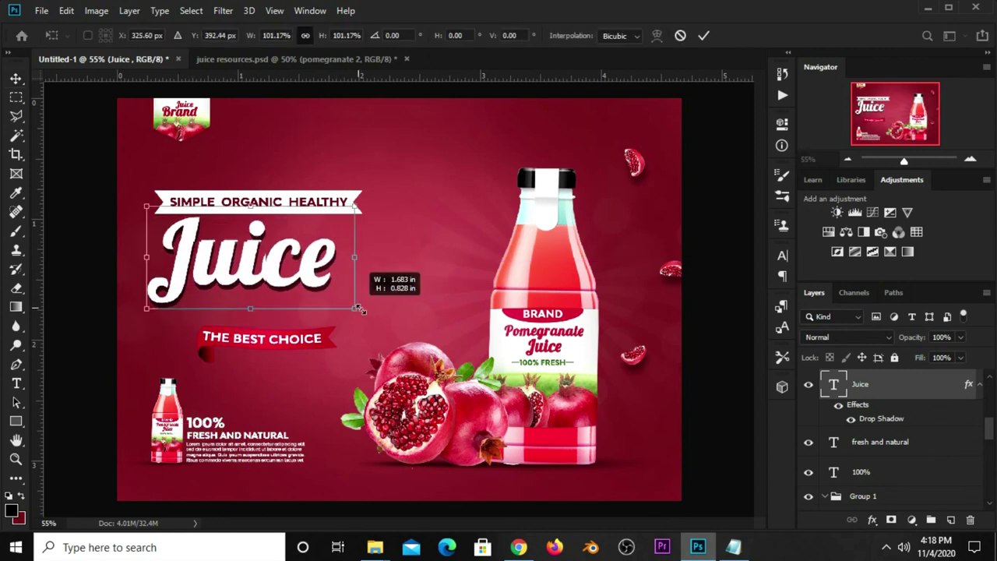
key("Return")
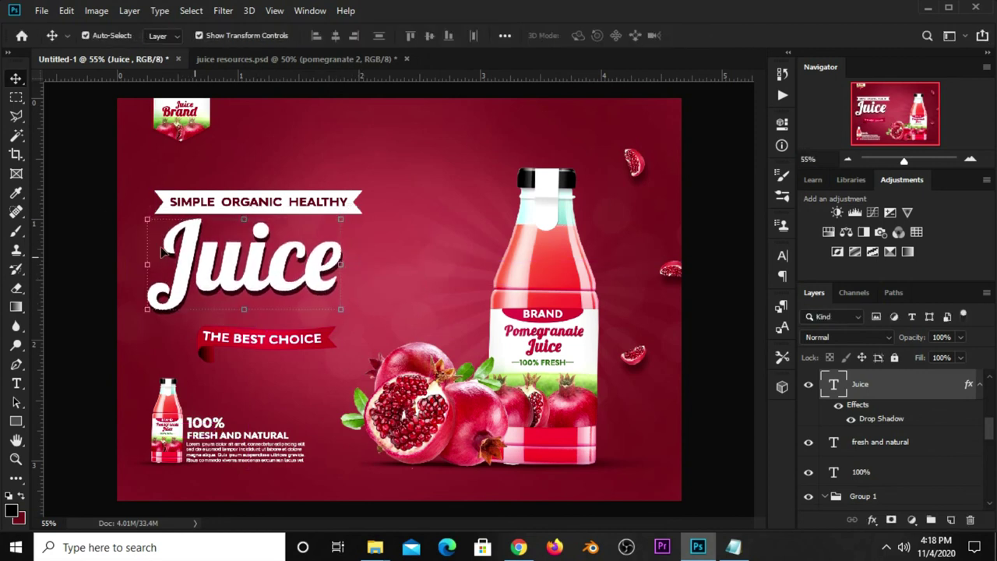
Step: Group THE BEST CHOICE ribbon text with its ribbon shape
left_click(224, 343)
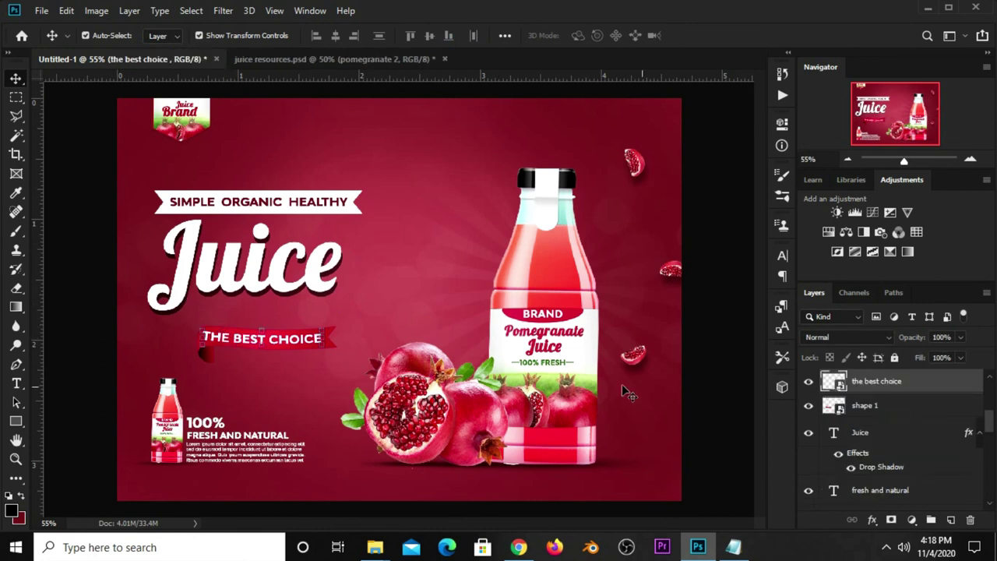
left_click(865, 406, "shift")
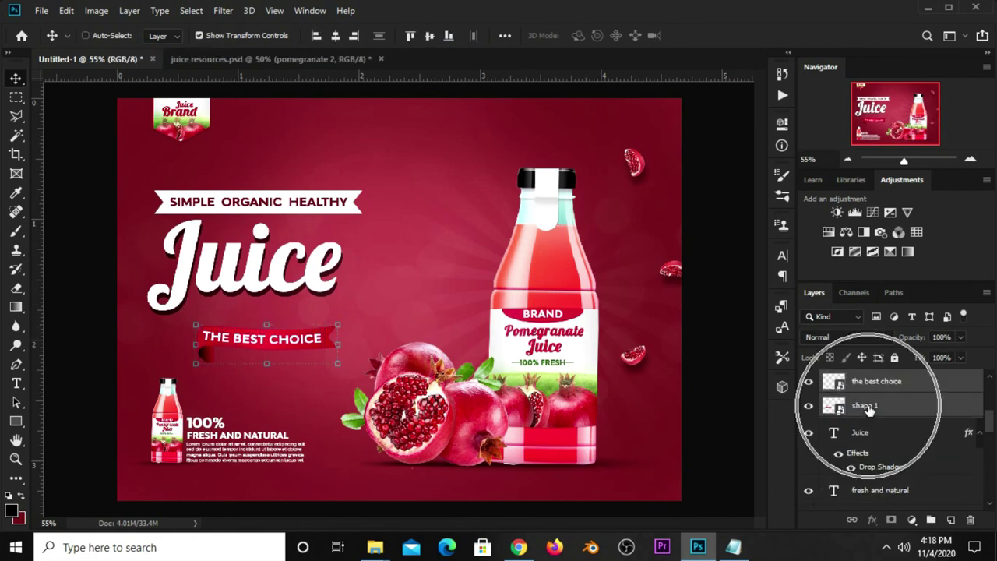
key("ctrl+g")
left_click(809, 378)
left_click(808, 379)
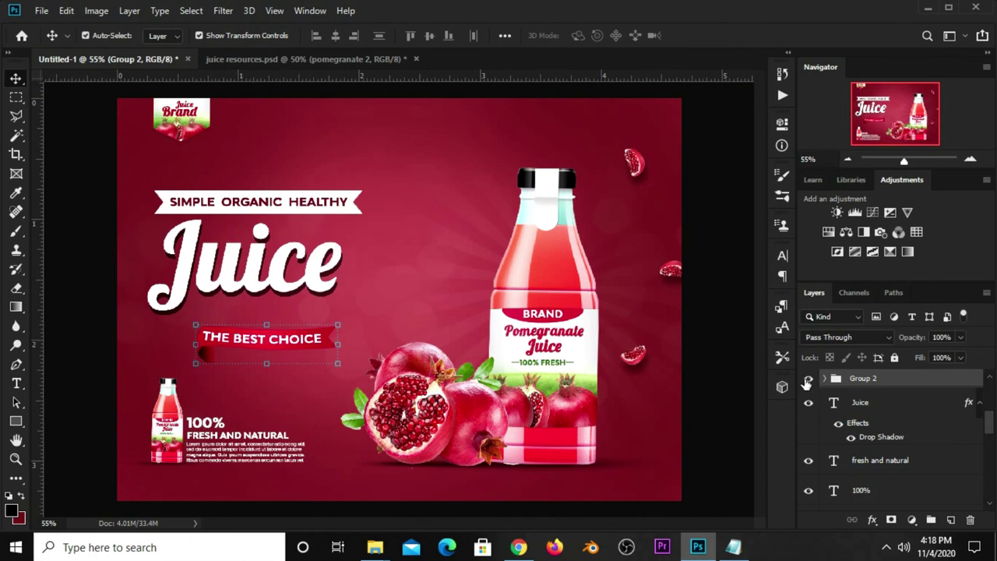
Step: Move the ribbon group just beneath Juice and enlarge it to about 104%
key("ctrl+t")
left_click_drag(246, 335, 243, 319)
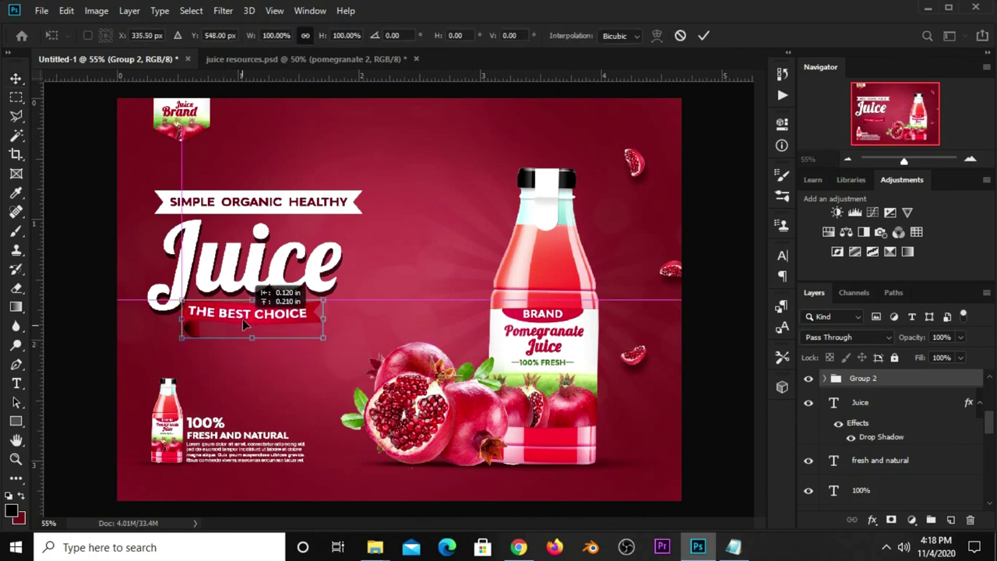
left_click_drag(328, 341, 333, 341)
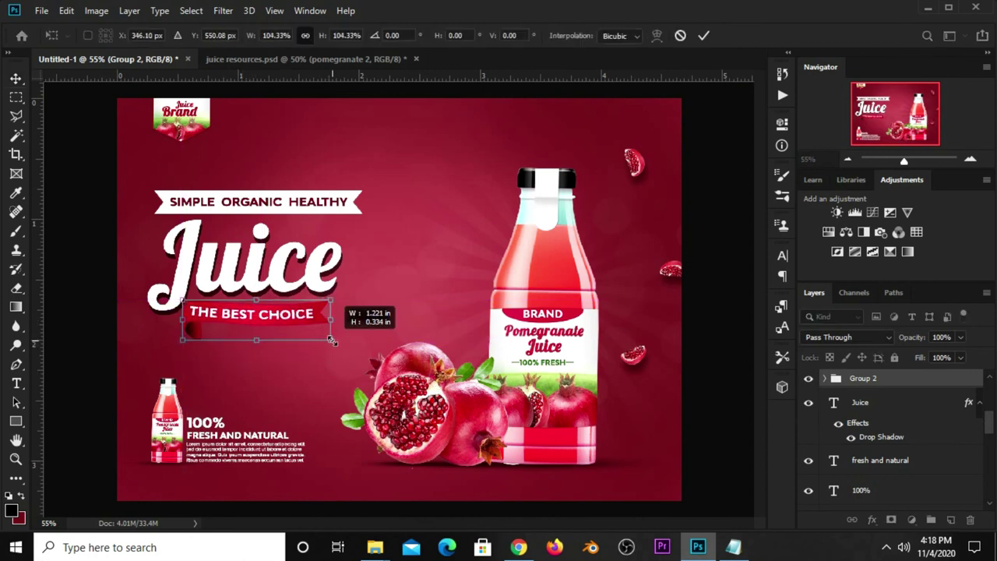
key("Return")
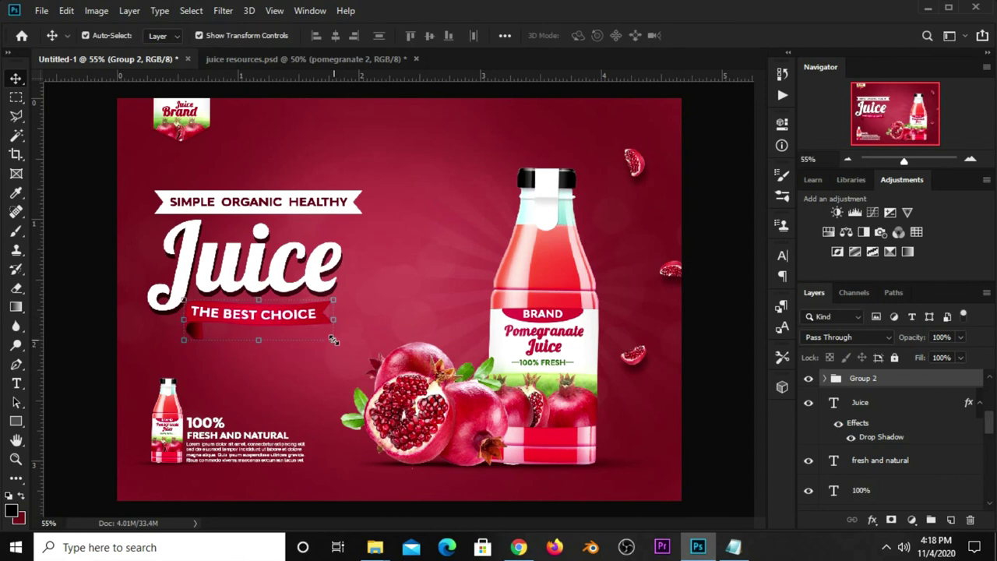
left_click(701, 351)
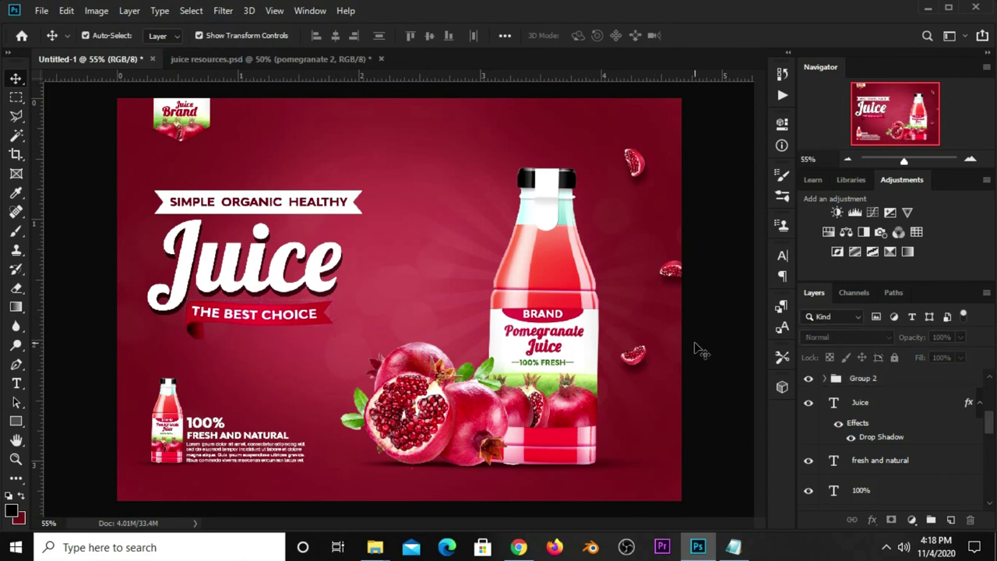
scroll(851, 438, "up", 2)
scroll(857, 439, "up", 3)
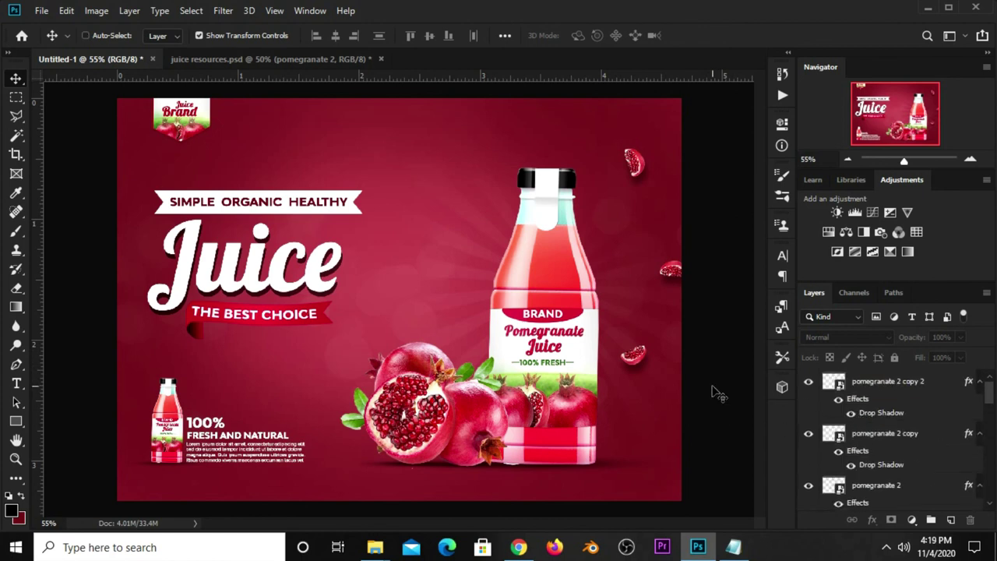
Step: Stamp all visible layers into a new merged top layer
key("ctrl+alt+shift+e")
left_click(809, 382)
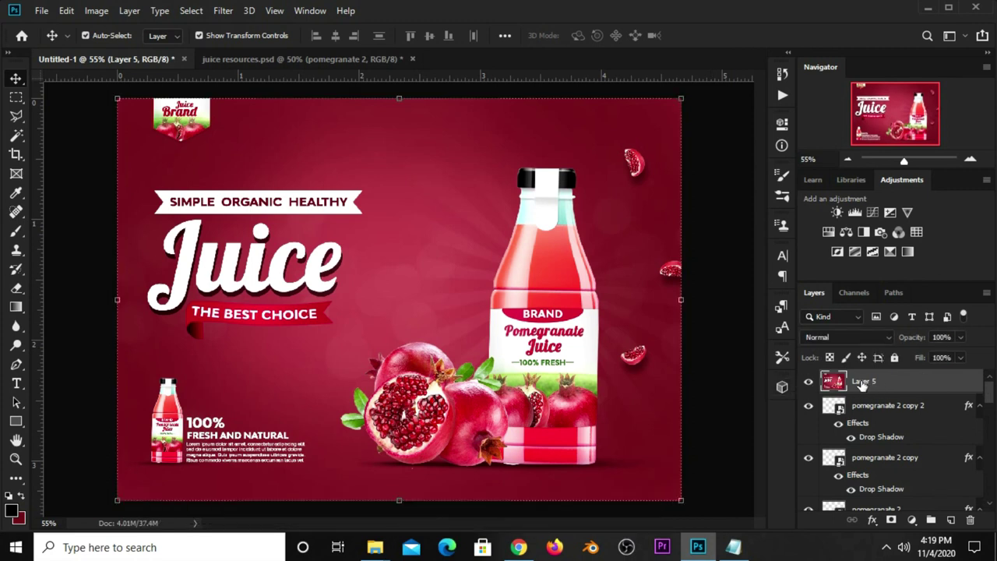
left_click(223, 11)
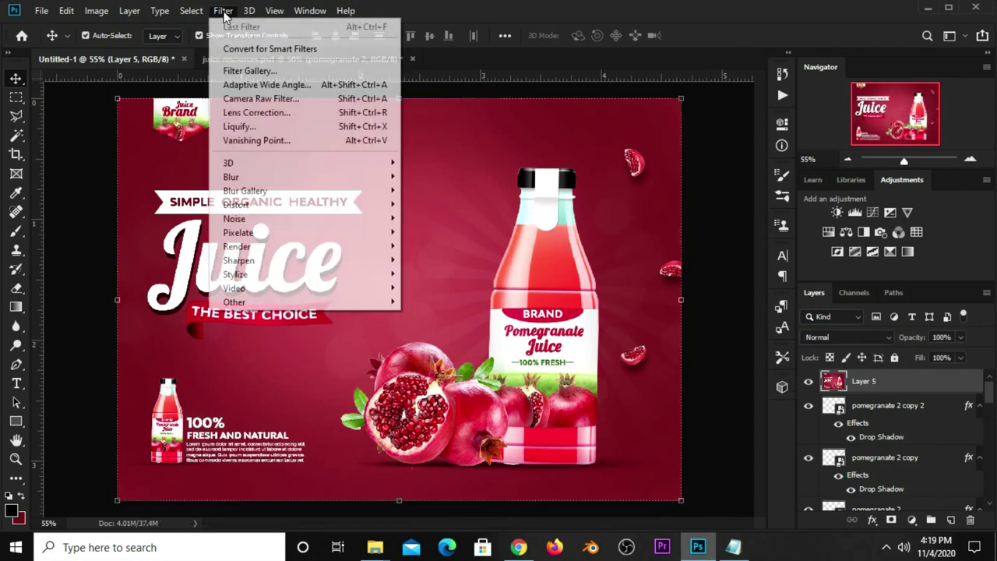
left_click(250, 100)
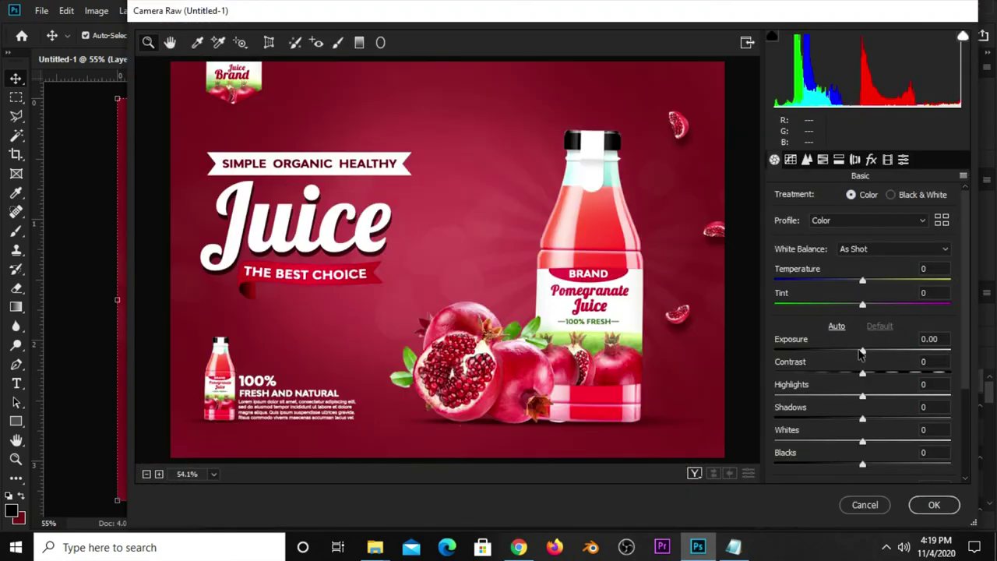
Step: In Camera Raw set Exposure +0.05, Contrast +31, Highlights -40, Shadows +19, Whites -18, Blacks +31
left_click_drag(861, 353, 864, 355)
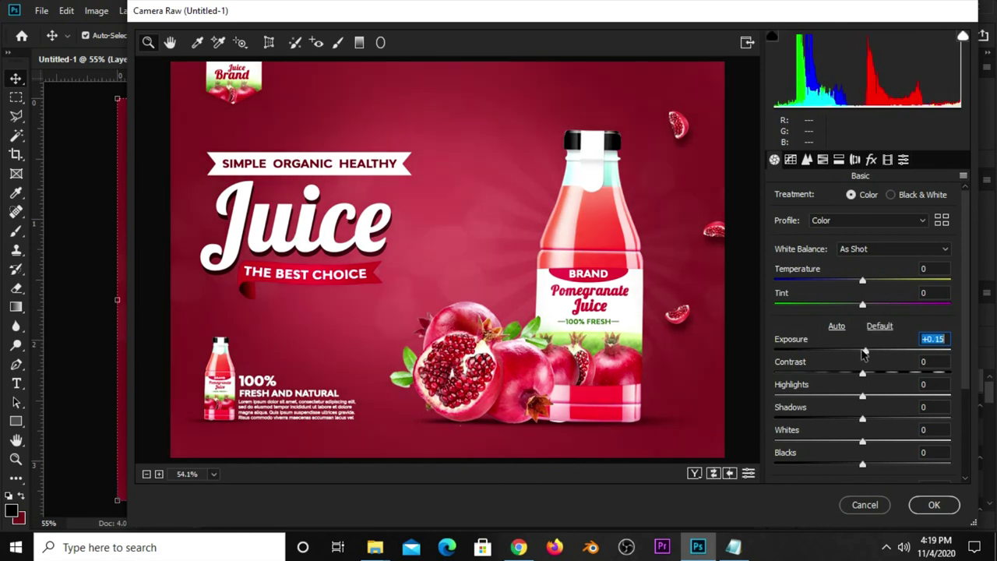
left_click_drag(864, 355, 862, 355)
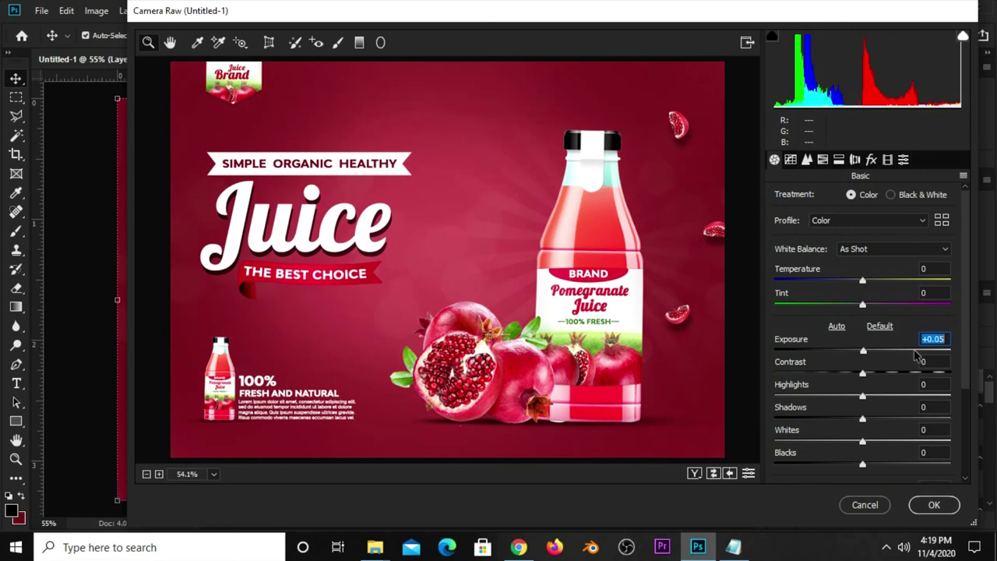
mouse_move(867, 376)
left_mouse_down()
mouse_move(893, 378)
mouse_move(827, 399)
left_mouse_up()
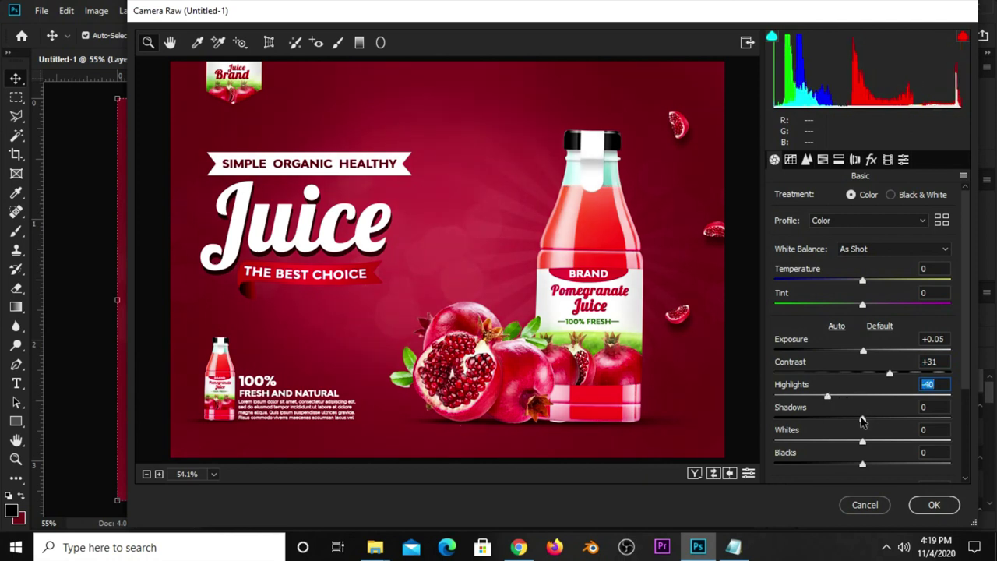
left_click_drag(862, 422, 876, 418)
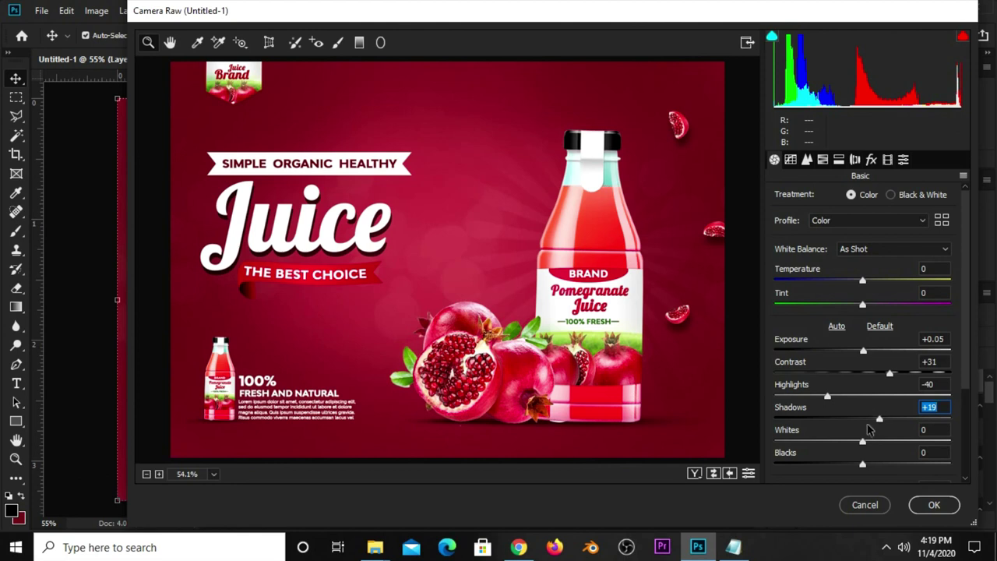
left_click_drag(863, 448, 848, 444)
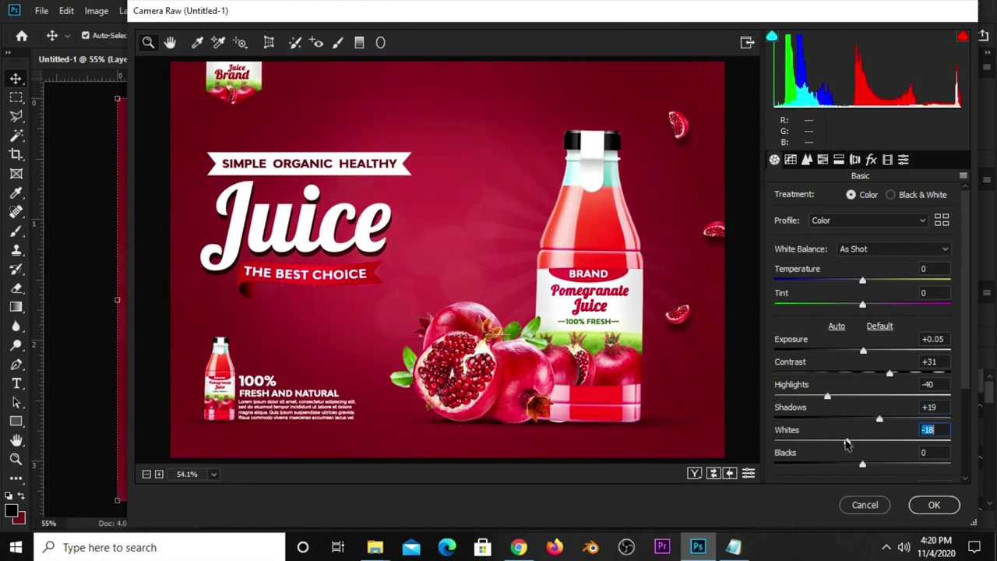
left_click_drag(863, 465, 891, 468)
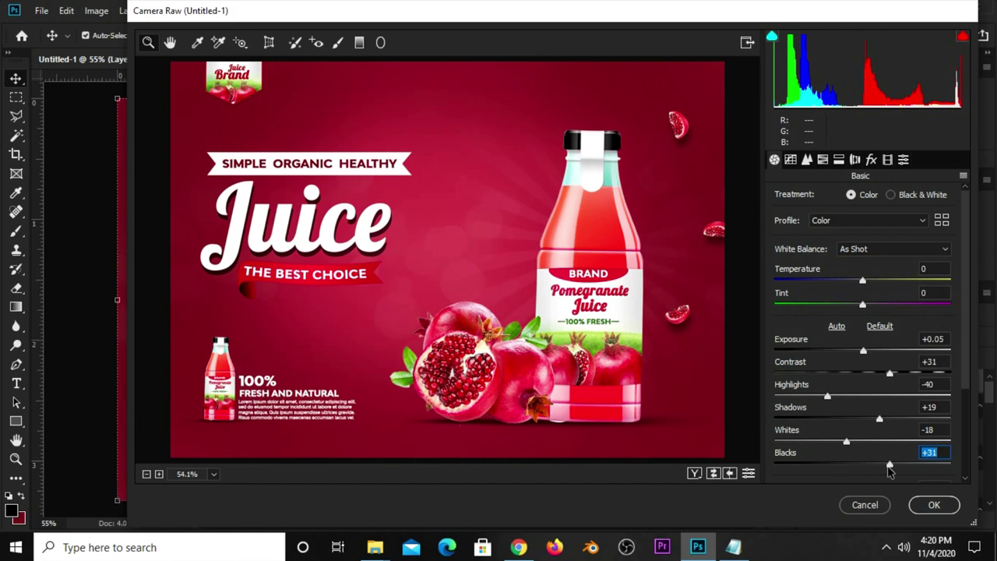
left_click(934, 505)
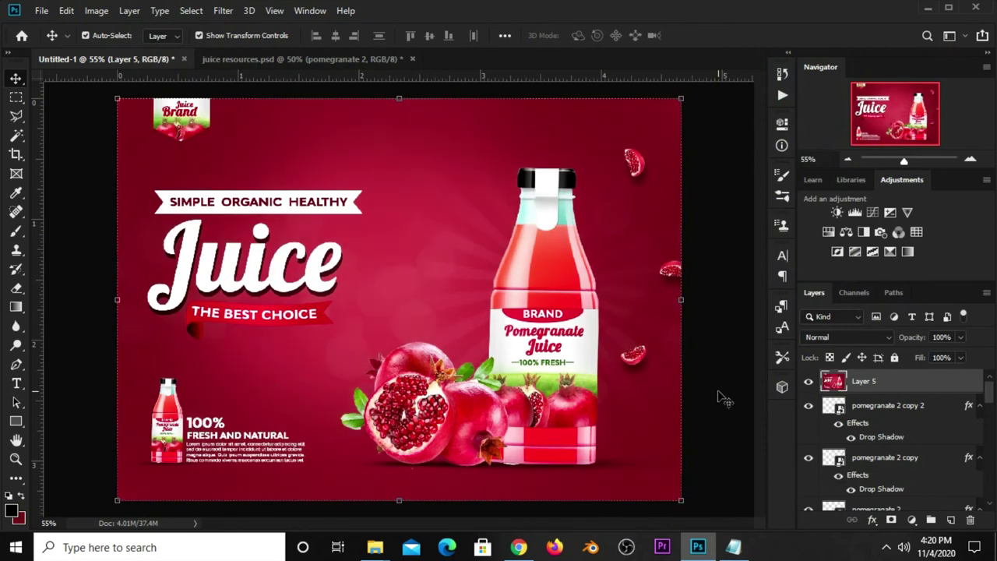
left_click(717, 394)
key("ctrl+minus")
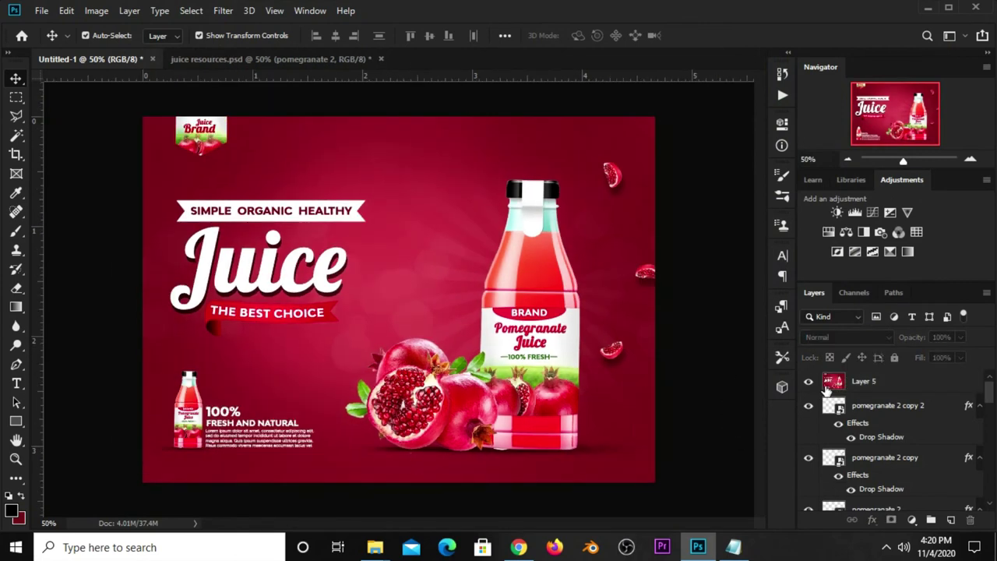
left_click(810, 382)
left_click(810, 382)
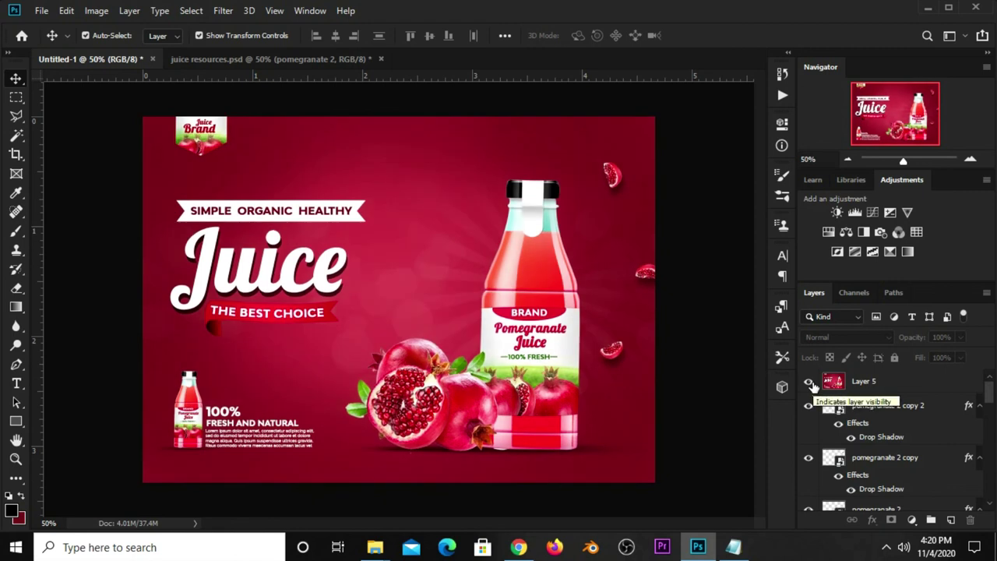
left_click(809, 382)
left_click(810, 381)
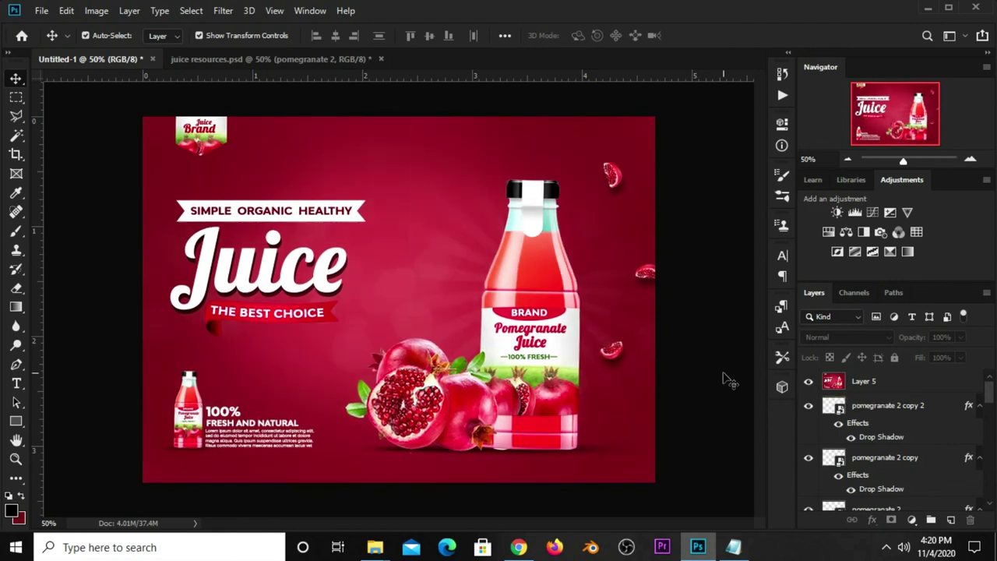
key("ctrl+plus")
key("ctrl+minus")
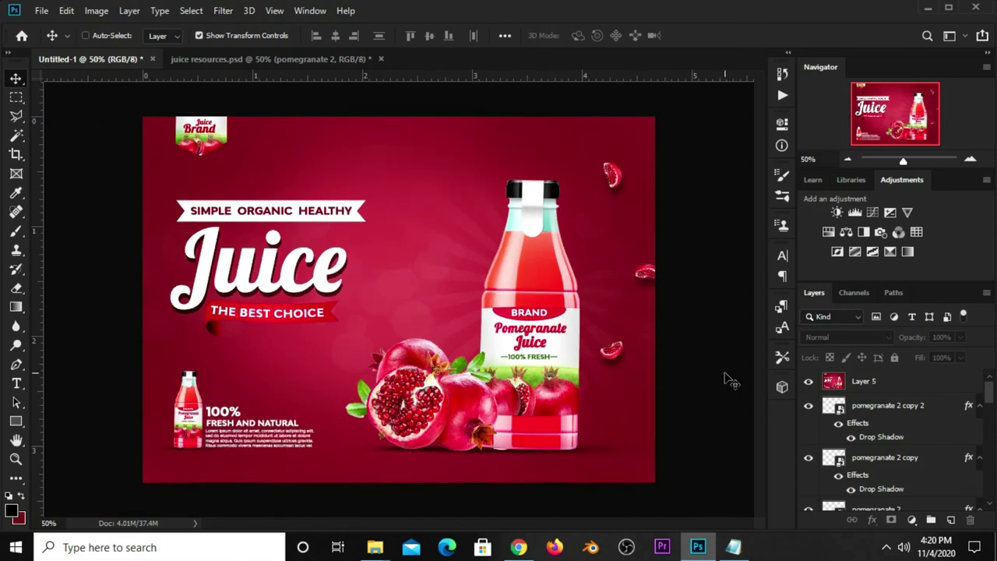